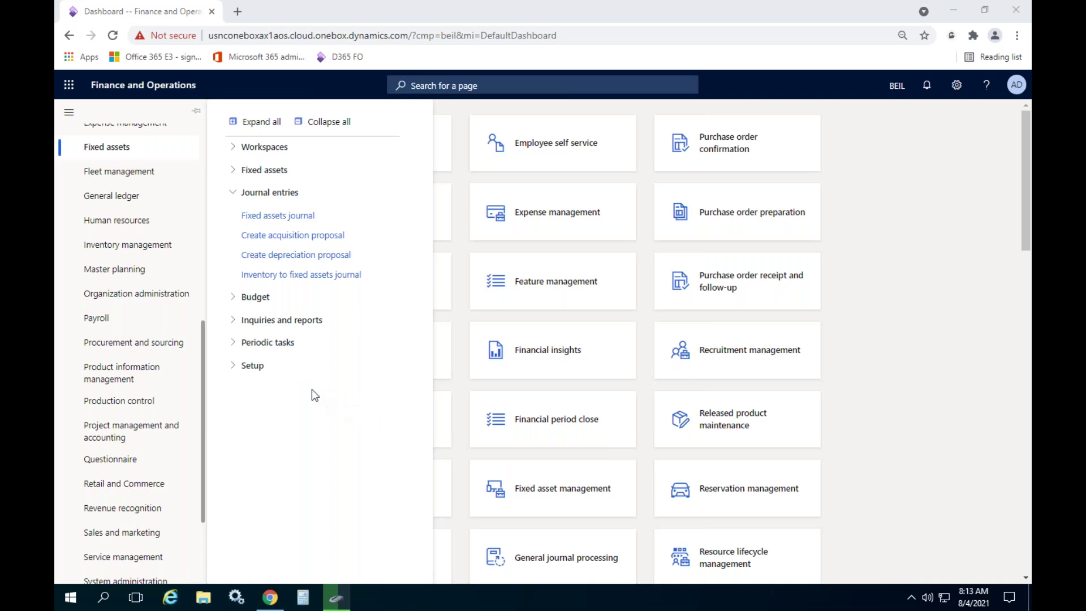
Open the fixed asset posting profiles from the Fixed assets setup and expand the Disposal section of the Standard profile.
{"action": "left_click", "coordinate": [296, 192]}
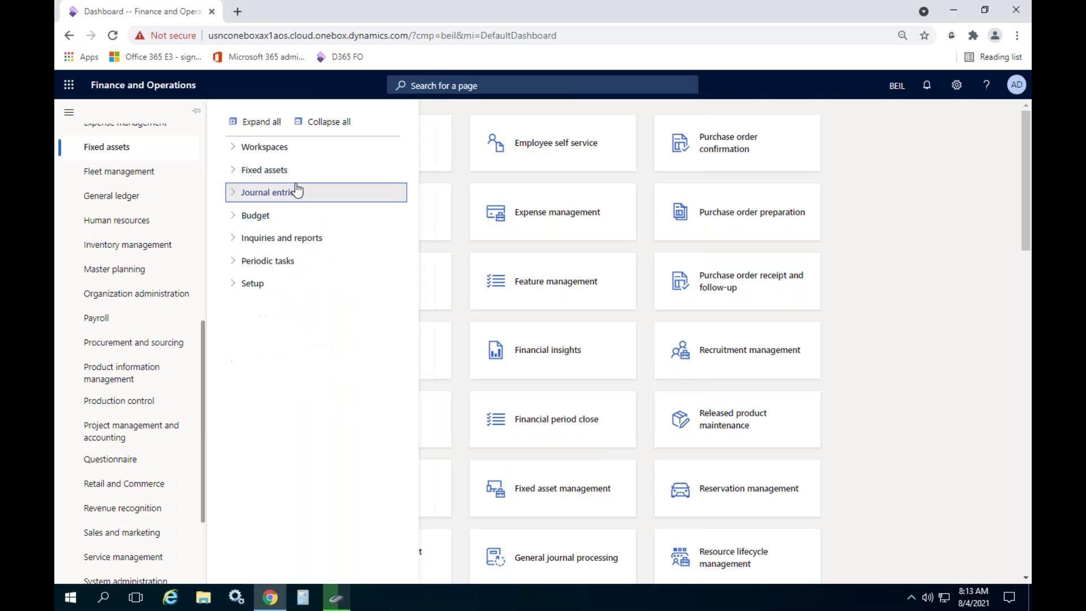
{"action": "left_click", "coordinate": [274, 287]}
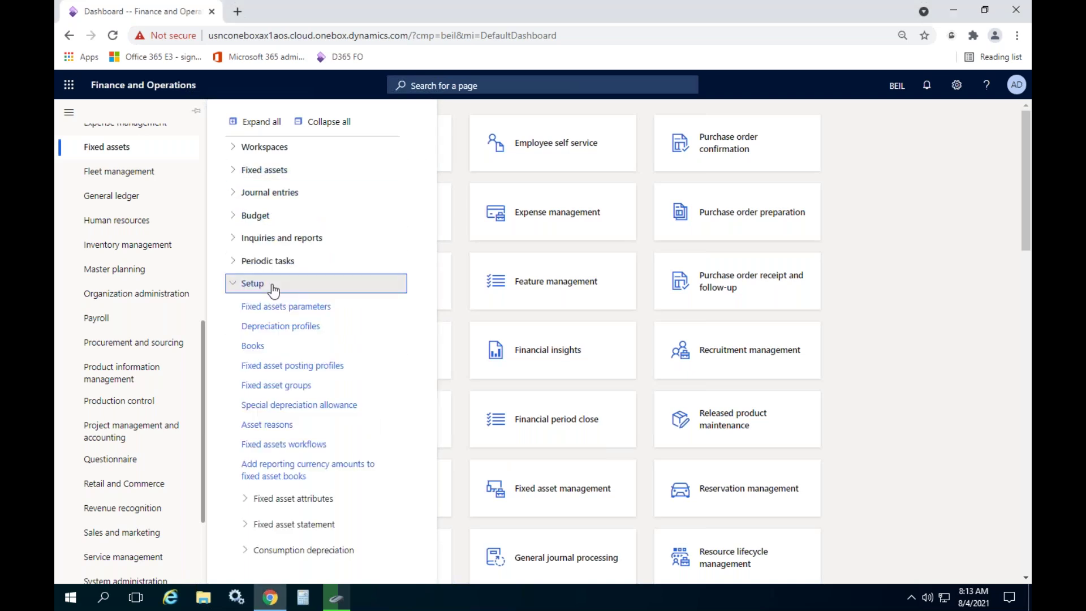
{"action": "left_click", "coordinate": [281, 368]}
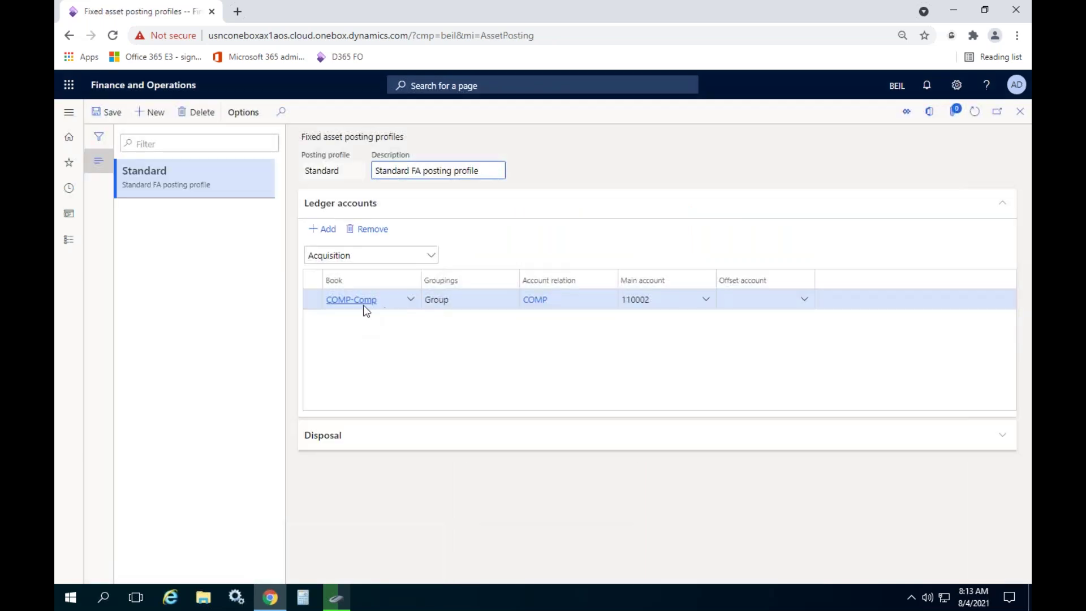
{"action": "left_click", "coordinate": [356, 439]}
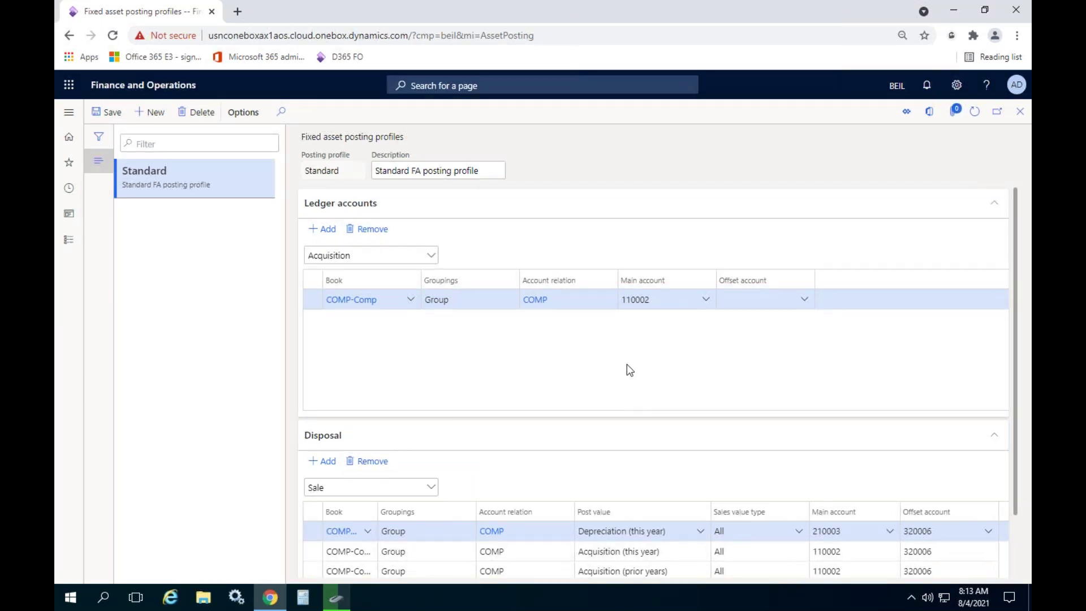
Delete all existing Sale lines from the Disposal section of the Standard posting profile.
{"action": "key", "text": "alt+Delete"}
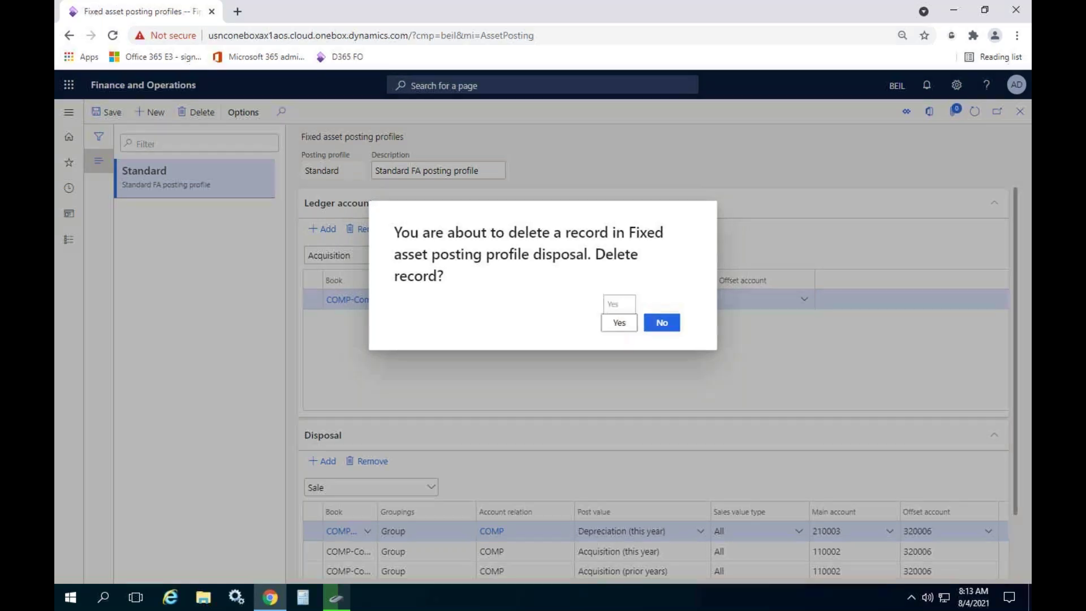
{"action": "left_click", "coordinate": [619, 322]}
{"action": "left_click", "coordinate": [367, 460]}
{"action": "left_click", "coordinate": [611, 317]}
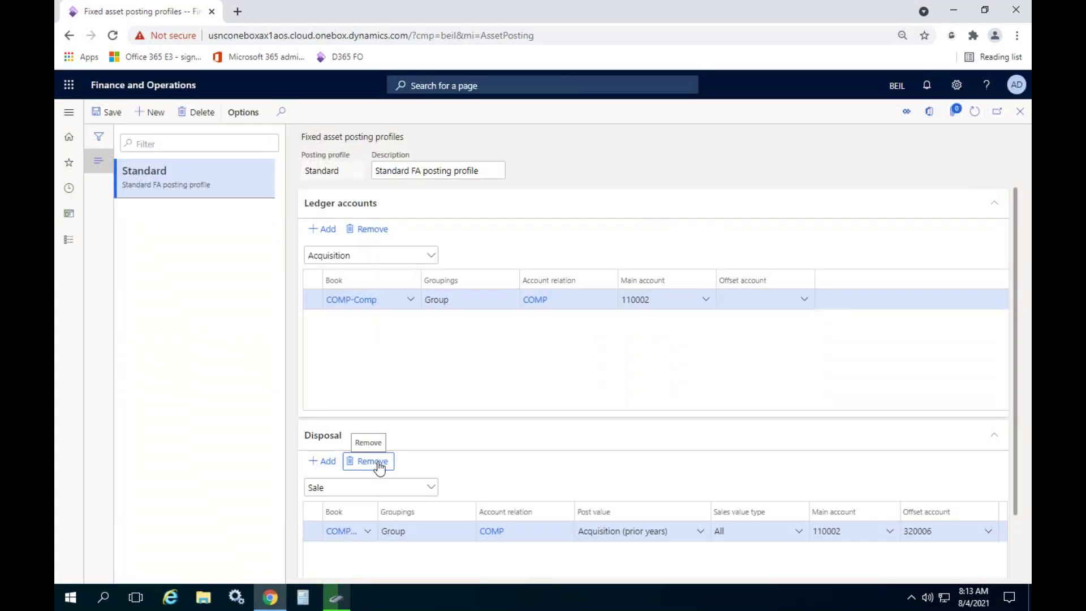
{"action": "left_click", "coordinate": [378, 464]}
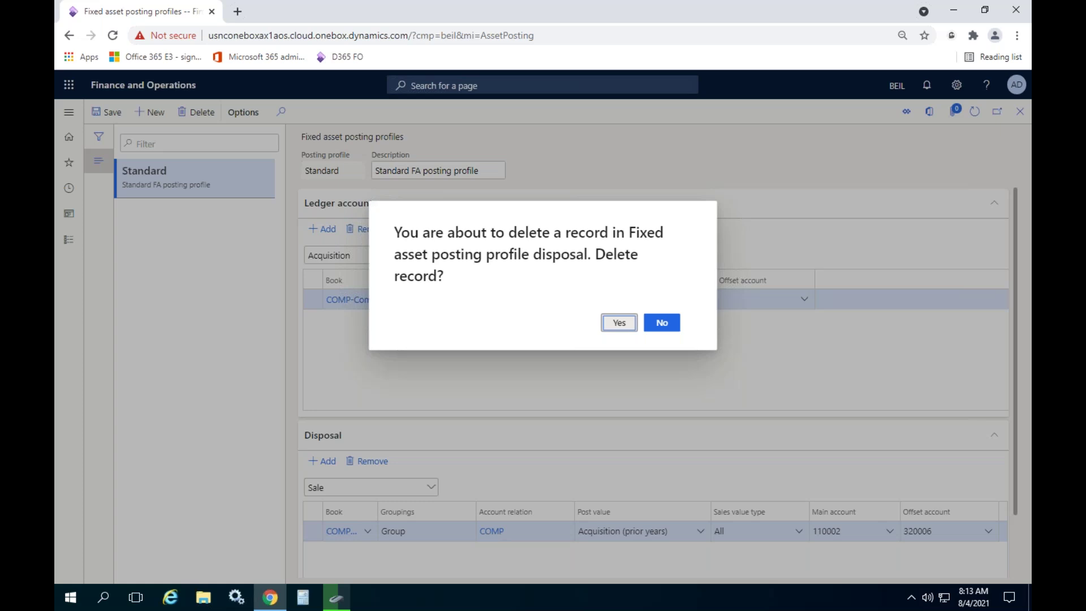
{"action": "left_click", "coordinate": [618, 320]}
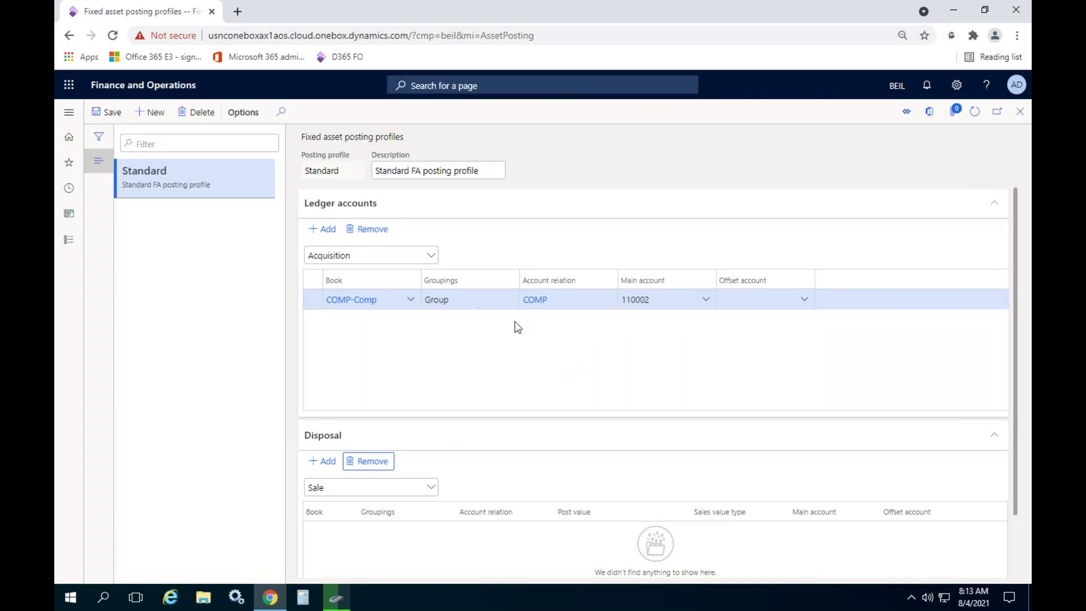
Show the Disposal - sale ledger accounts and examine the line's book, account relation and main account.
{"action": "left_click", "coordinate": [355, 254]}
{"action": "left_click", "coordinate": [340, 401]}
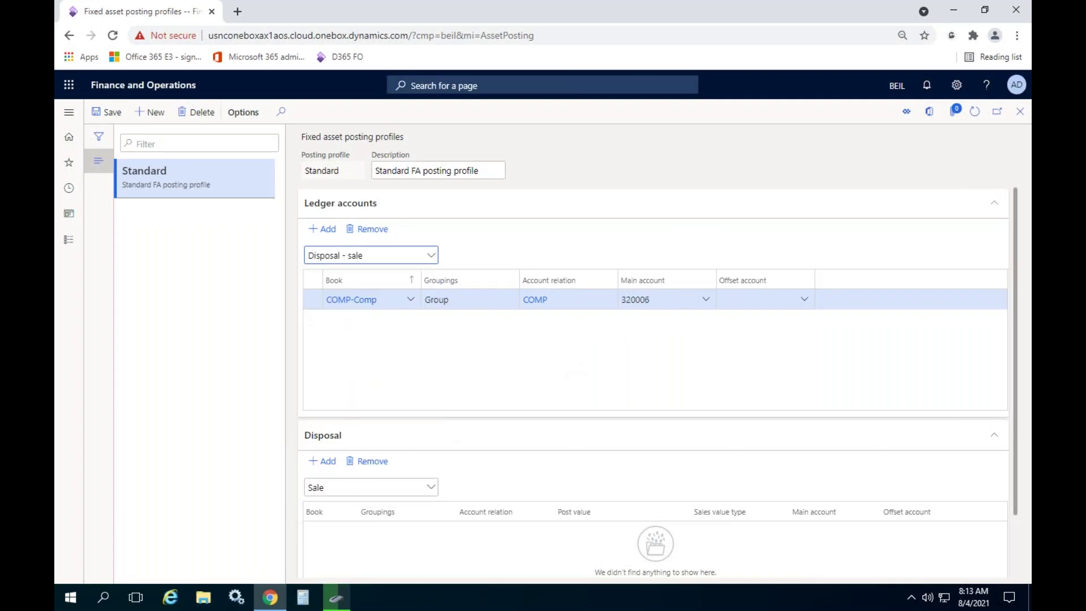
{"action": "left_click", "coordinate": [669, 302]}
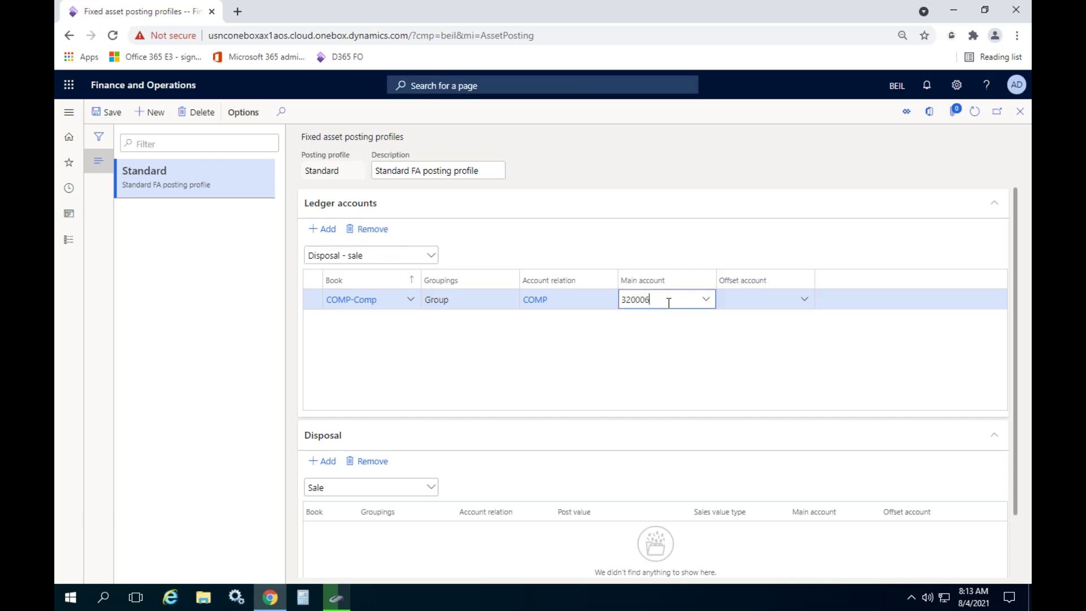
{"action": "left_click", "coordinate": [412, 305]}
{"action": "left_click", "coordinate": [411, 302]}
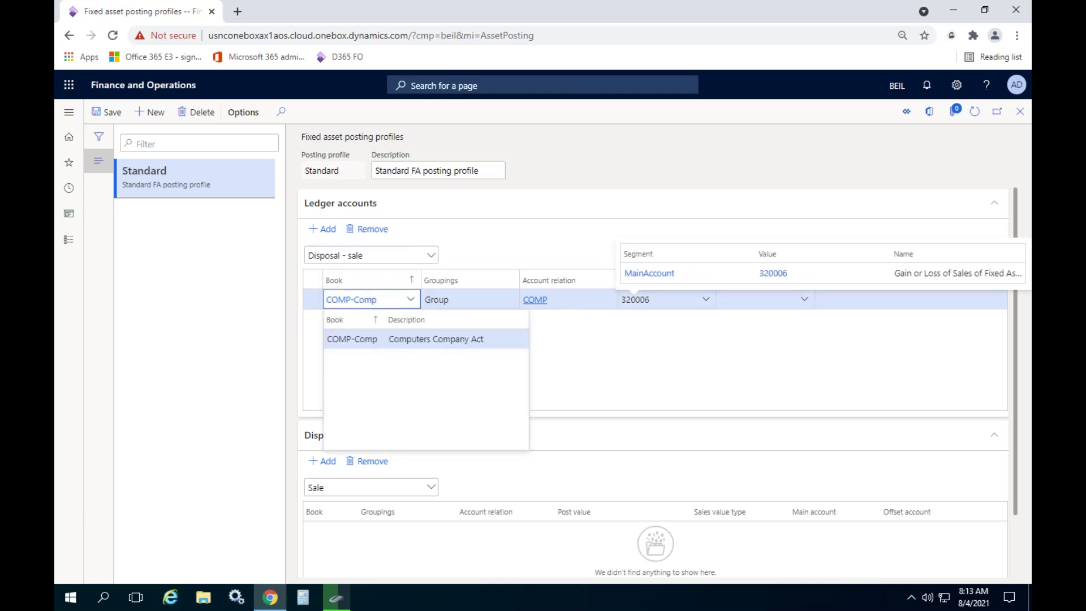
{"action": "left_click", "coordinate": [418, 339]}
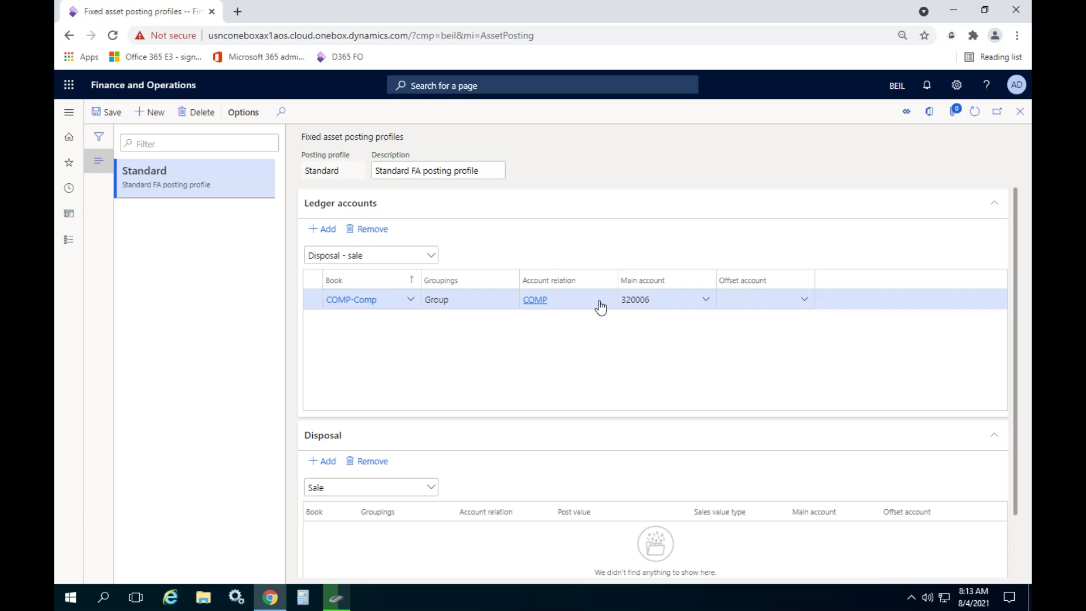
{"action": "left_click", "coordinate": [602, 304]}
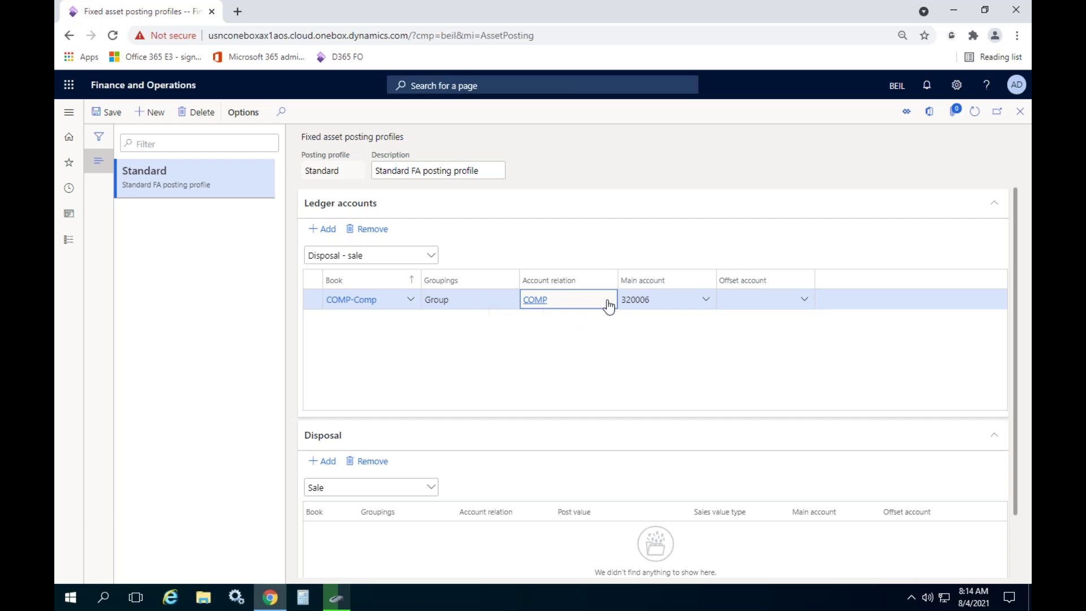
{"action": "left_click", "coordinate": [706, 301]}
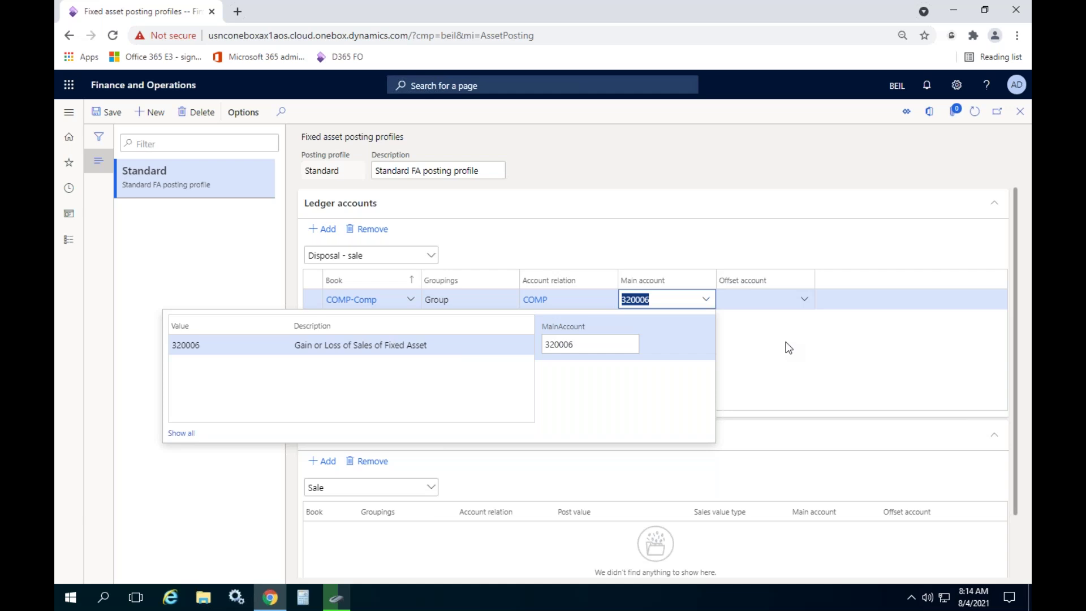
{"action": "left_click", "coordinate": [752, 342]}
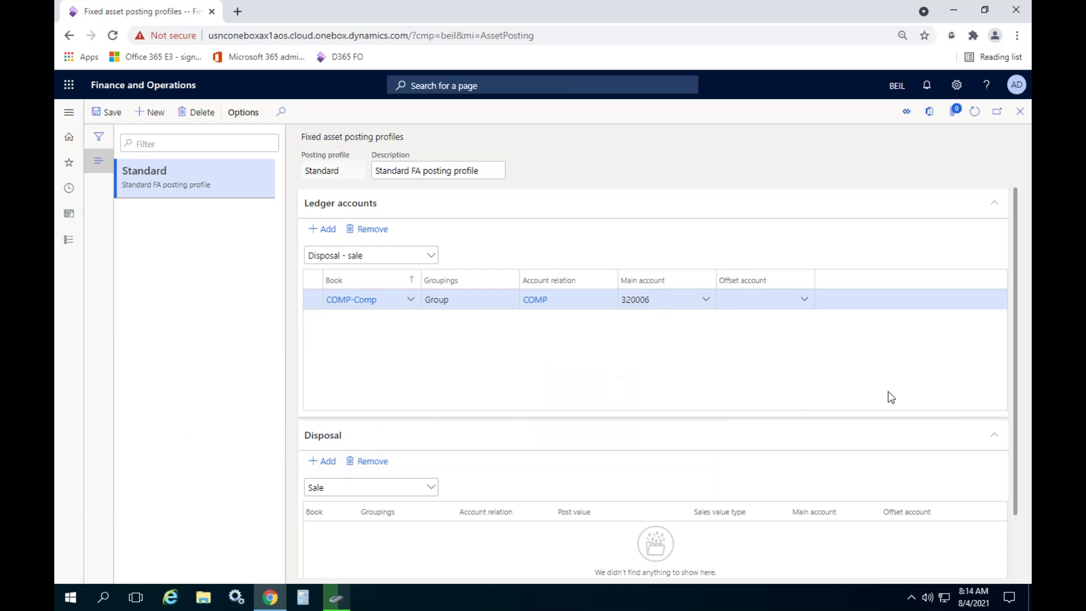
Add a new Disposal line for the Sale type in the Standard posting profile.
{"action": "left_click_drag", "start_coordinate": [1014, 282], "coordinate": [1015, 391]}
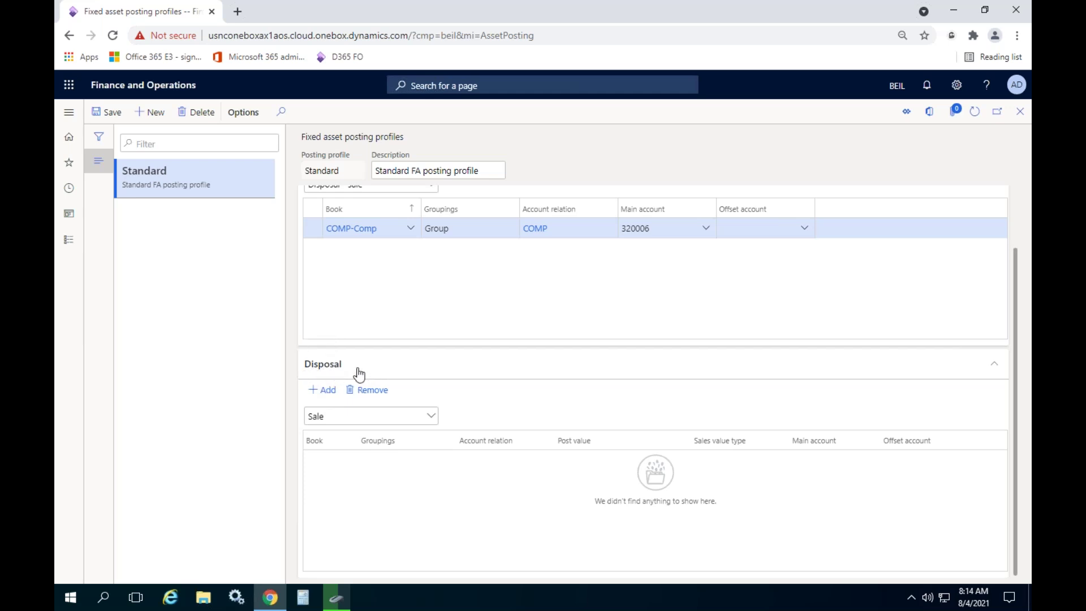
{"action": "left_click", "coordinate": [338, 415]}
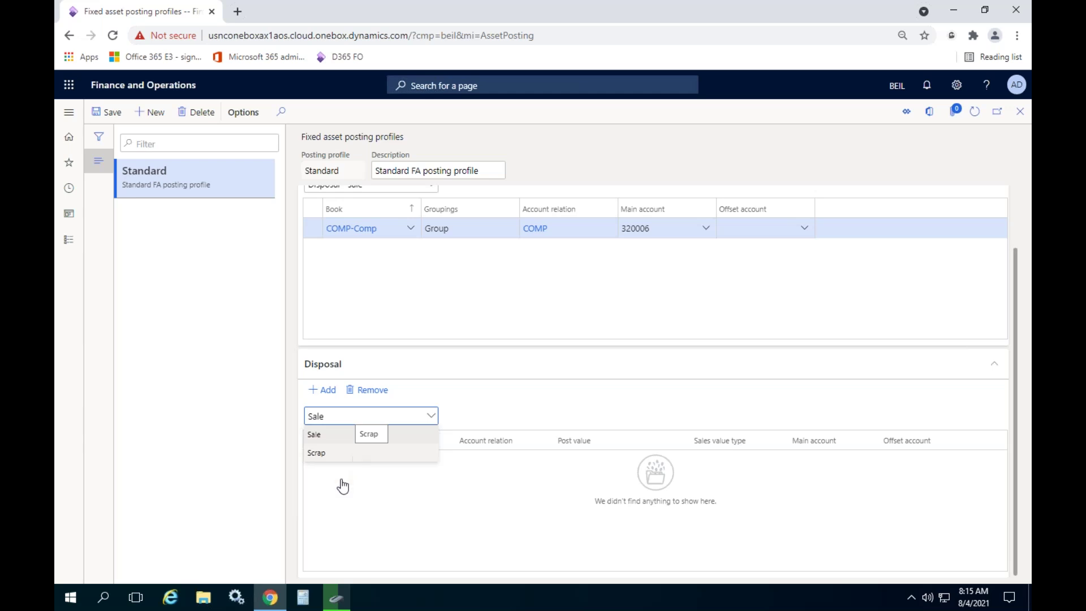
{"action": "left_click", "coordinate": [345, 437]}
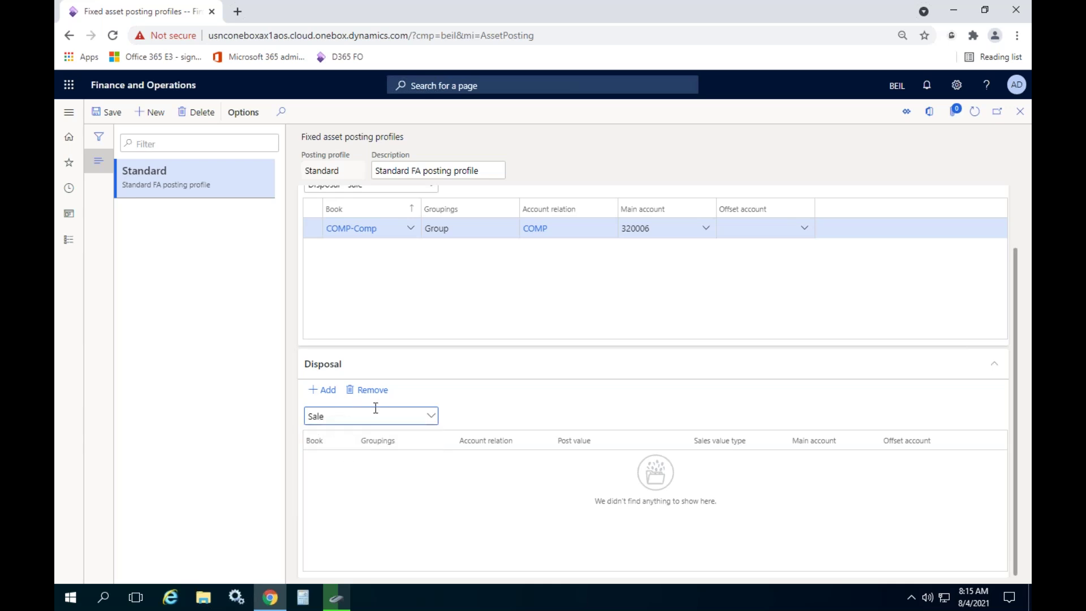
{"action": "left_click", "coordinate": [323, 390]}
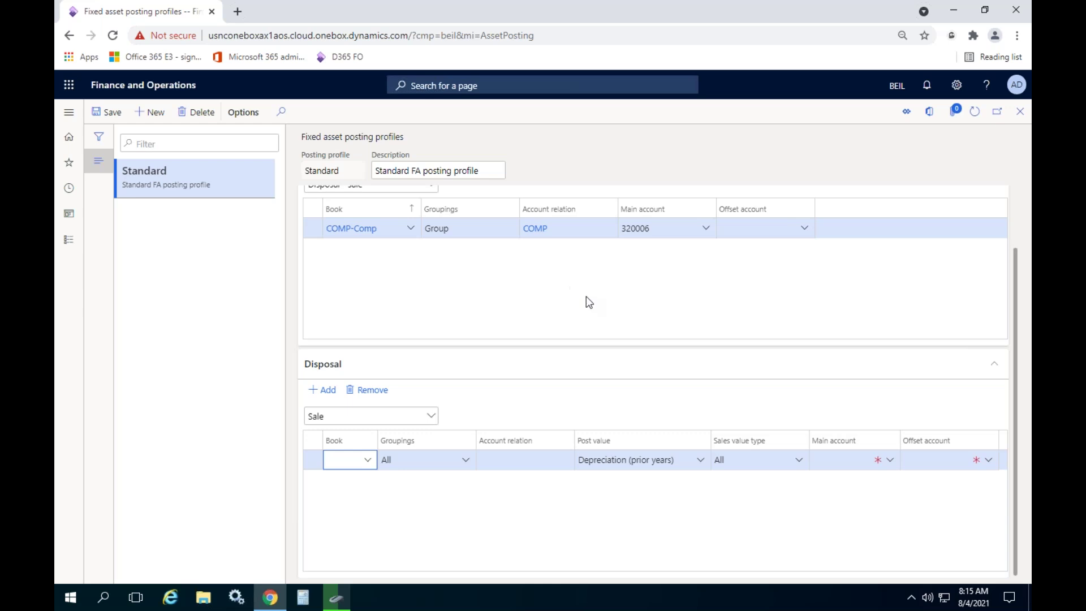
Switch the ledger accounts view to Depreciation and look up the COMP-Comp line's main account.
{"action": "scroll", "coordinate": [484, 294], "scroll_direction": "up", "scroll_amount": 2}
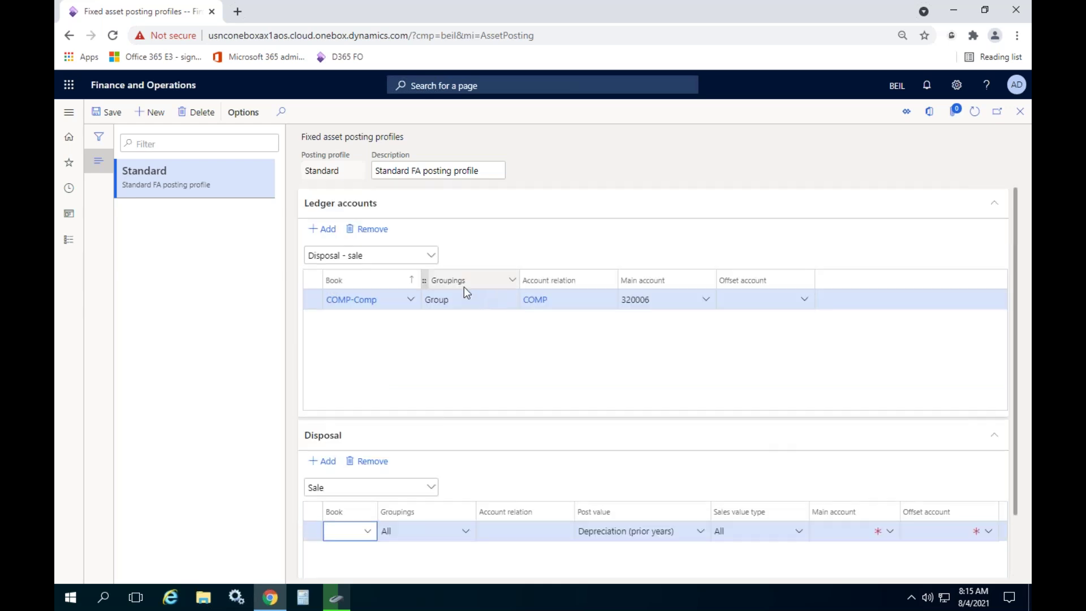
{"action": "left_click", "coordinate": [368, 254]}
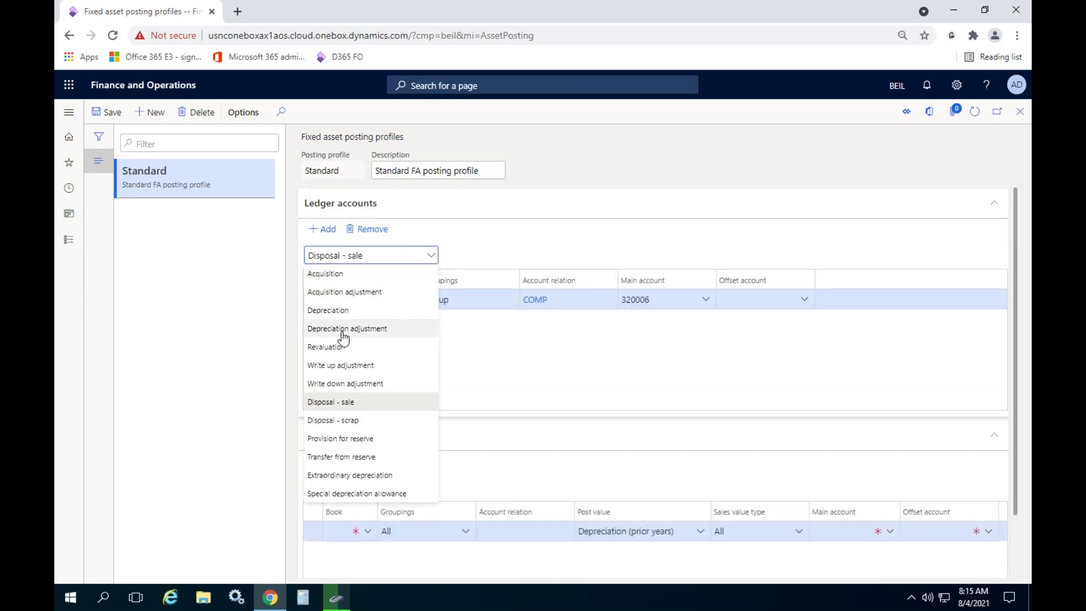
{"action": "left_click", "coordinate": [341, 315]}
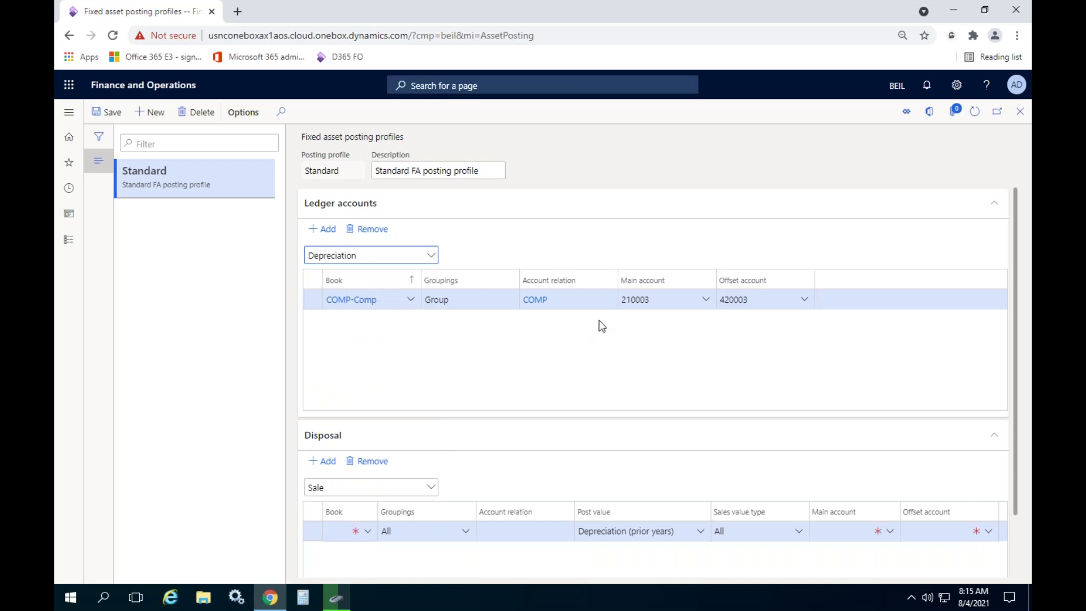
{"action": "left_click", "coordinate": [676, 298]}
{"action": "left_click", "coordinate": [706, 299]}
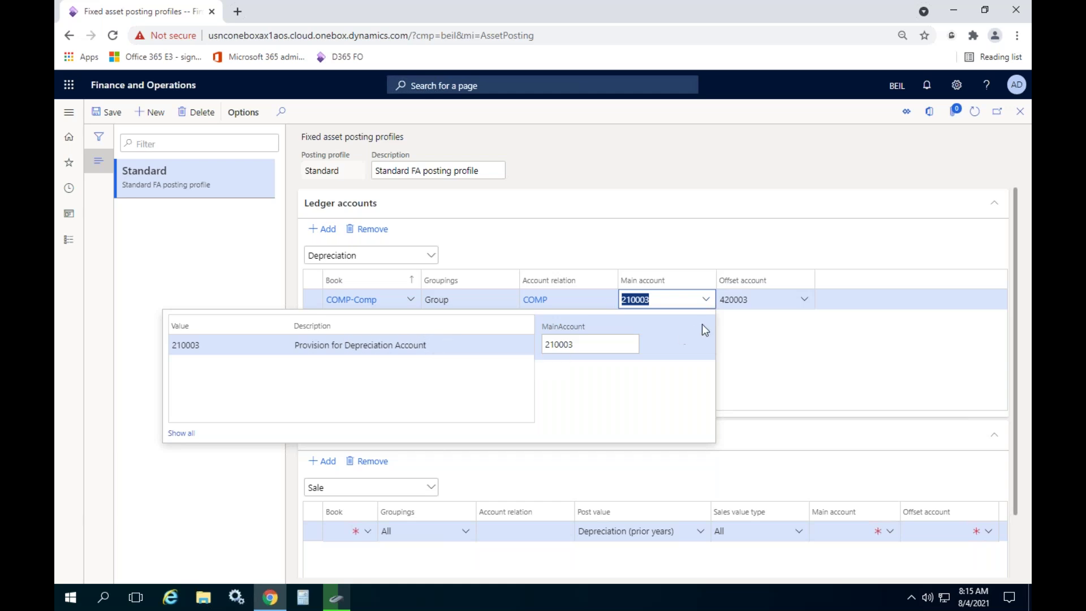
Open the details of the Depreciation line's main account, rename it Accumulated Depreciation Account, and return to the posting profile.
{"action": "left_click", "coordinate": [708, 301]}
{"action": "right_click", "coordinate": [711, 305]}
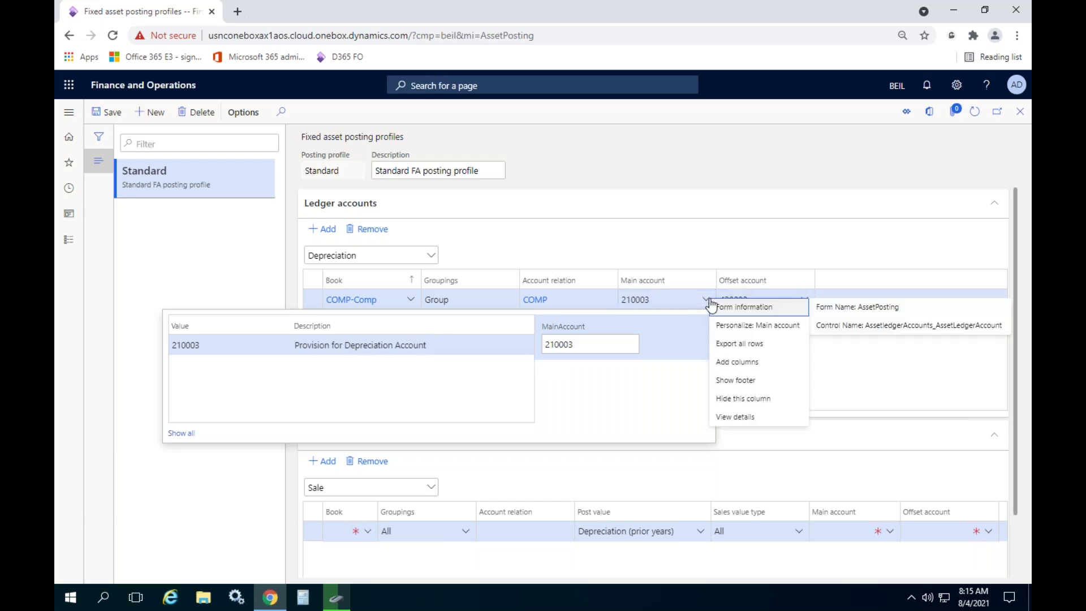
{"action": "left_click", "coordinate": [744, 418]}
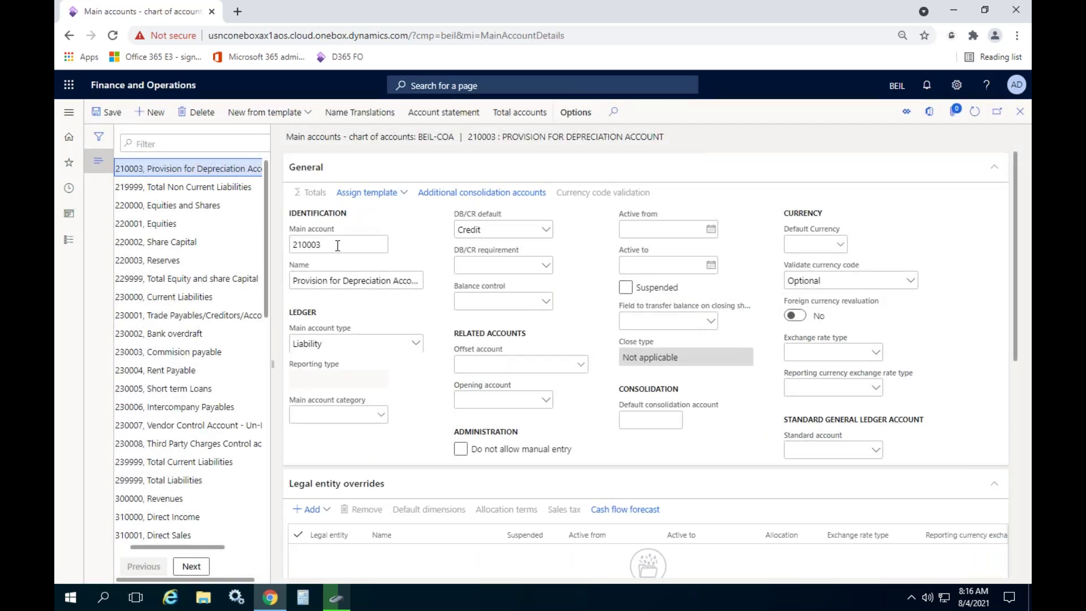
{"action": "left_click_drag", "start_coordinate": [350, 287], "coordinate": [292, 287]}
{"action": "type", "text": "Accumulated"}
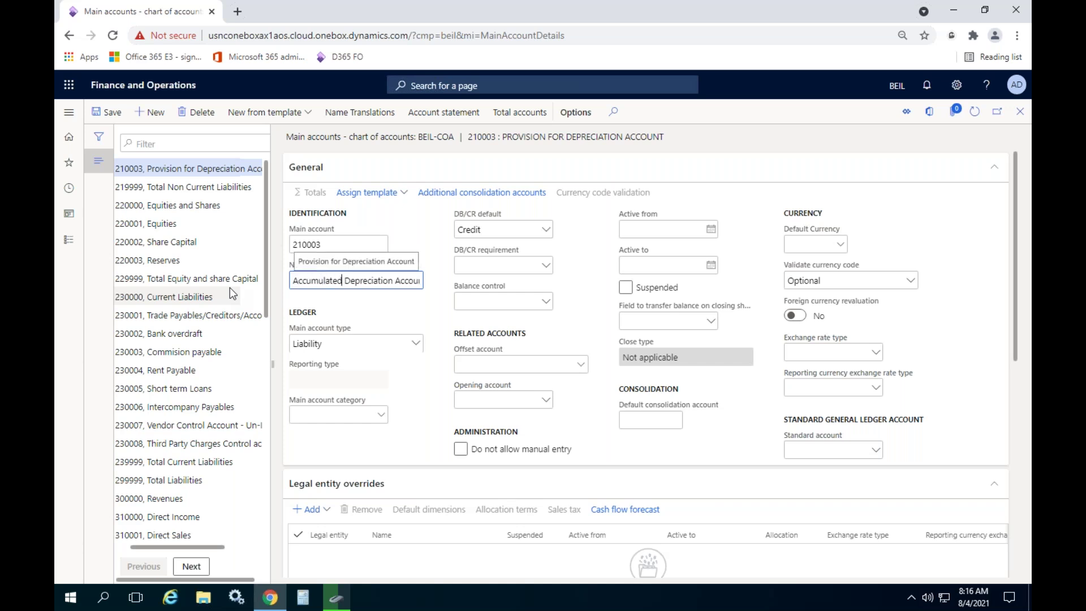
{"action": "left_click", "coordinate": [1019, 112]}
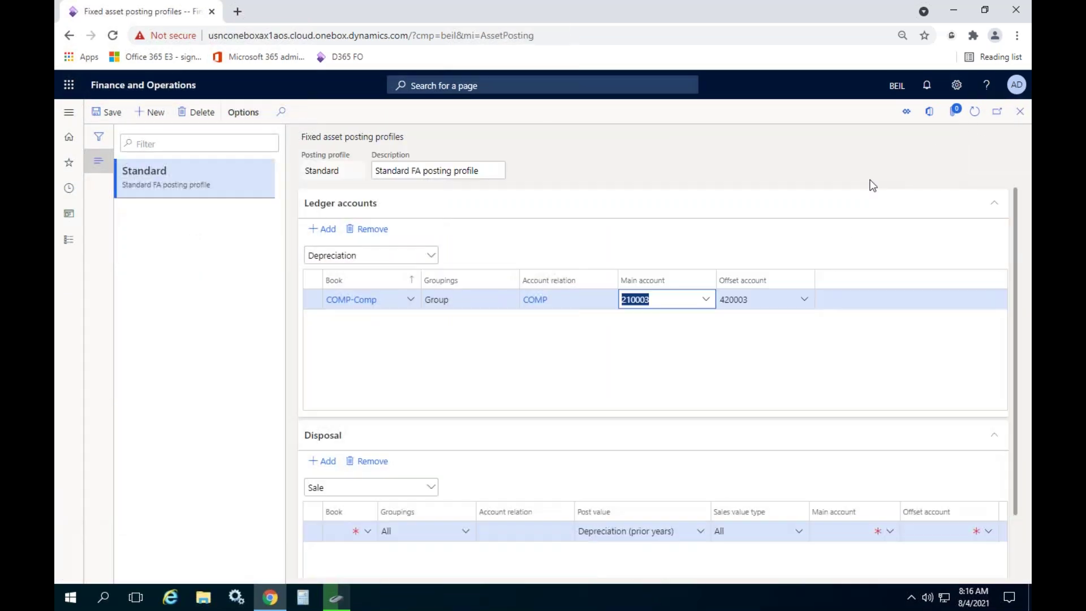
Check the renamed main account and the offset account on the COMP-Comp Depreciation line.
{"action": "left_click", "coordinate": [707, 301]}
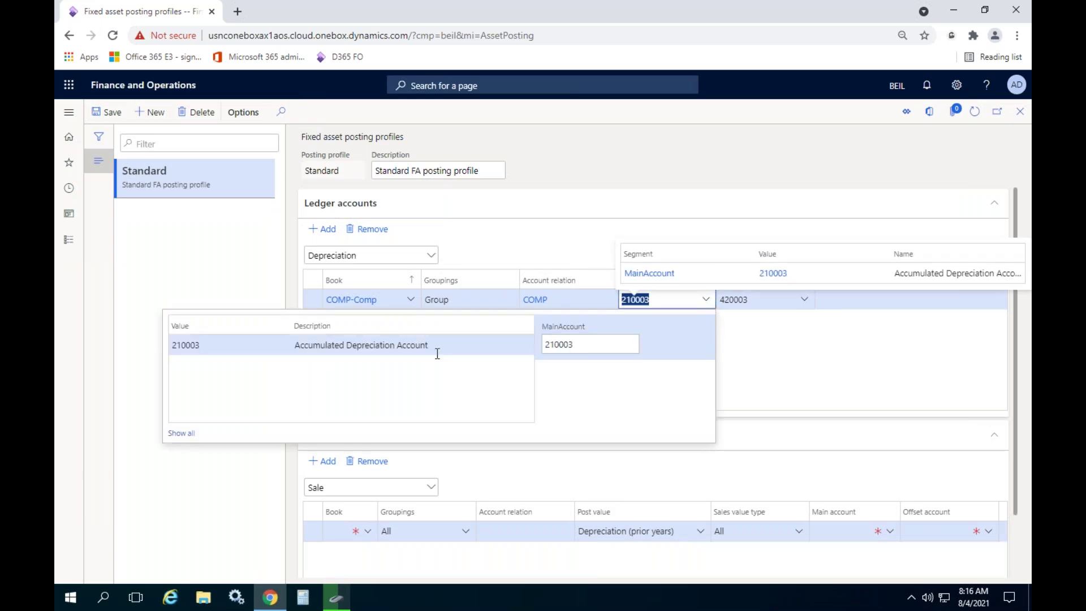
{"action": "left_click", "coordinate": [351, 345]}
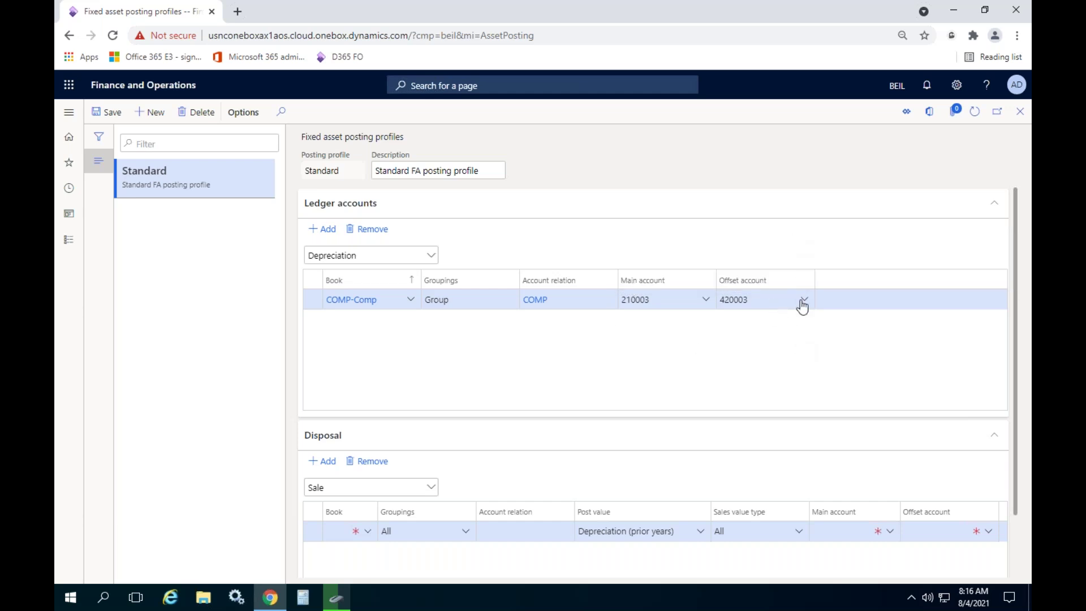
{"action": "left_click", "coordinate": [668, 303]}
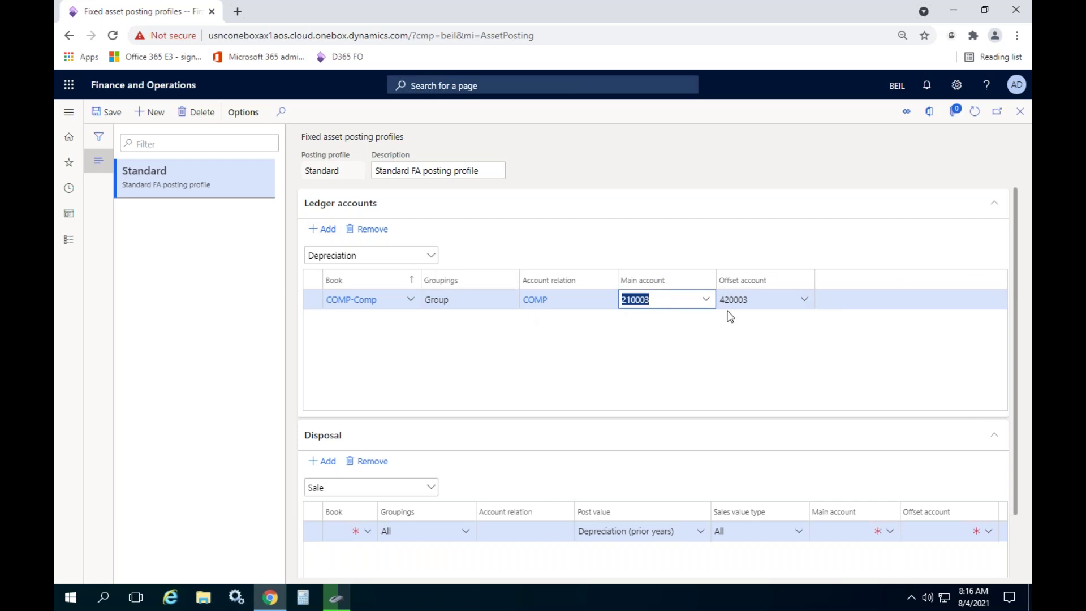
{"action": "left_click", "coordinate": [773, 305]}
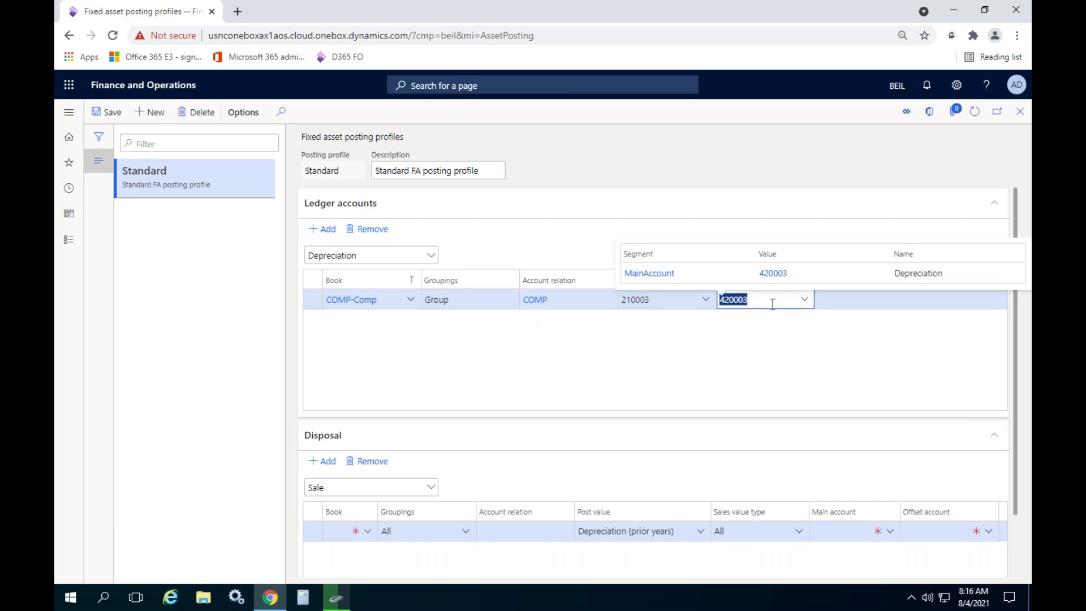
{"action": "left_click", "coordinate": [664, 296]}
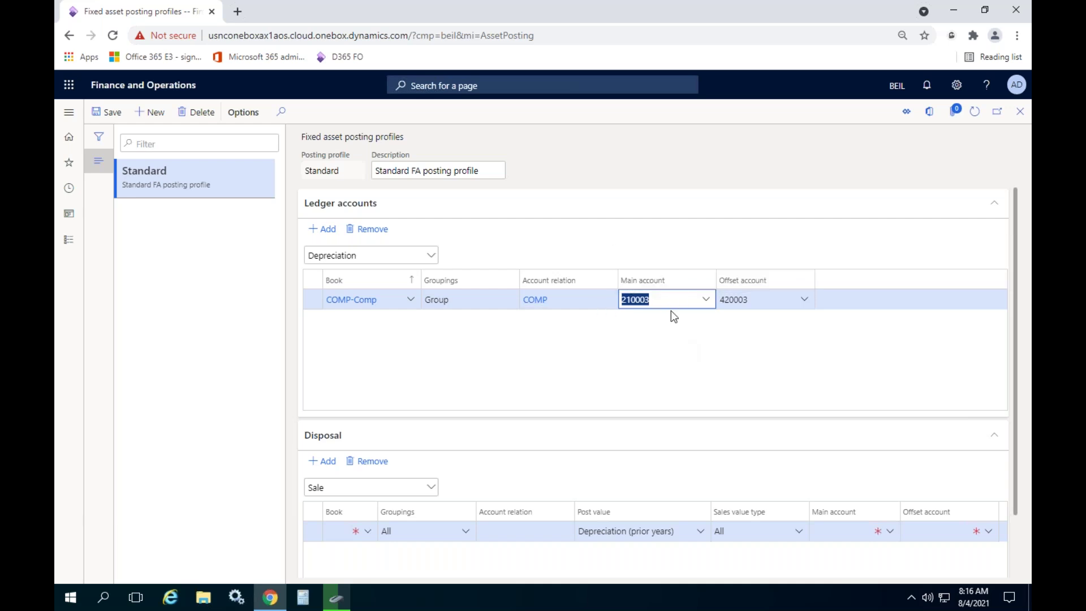
{"action": "mouse_move", "coordinate": [675, 306]}
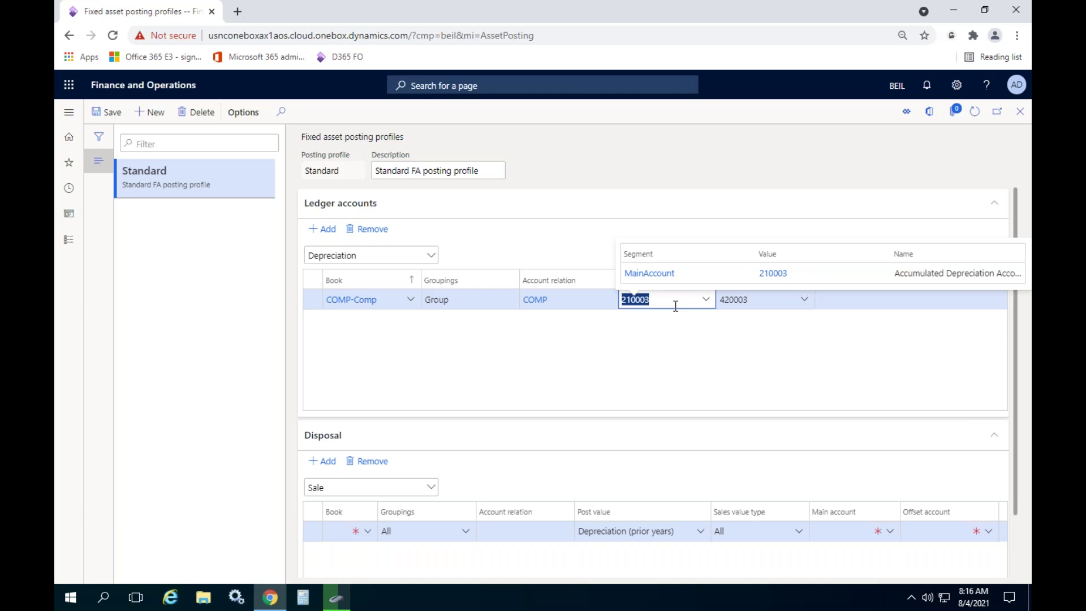
{"action": "left_click", "coordinate": [635, 349]}
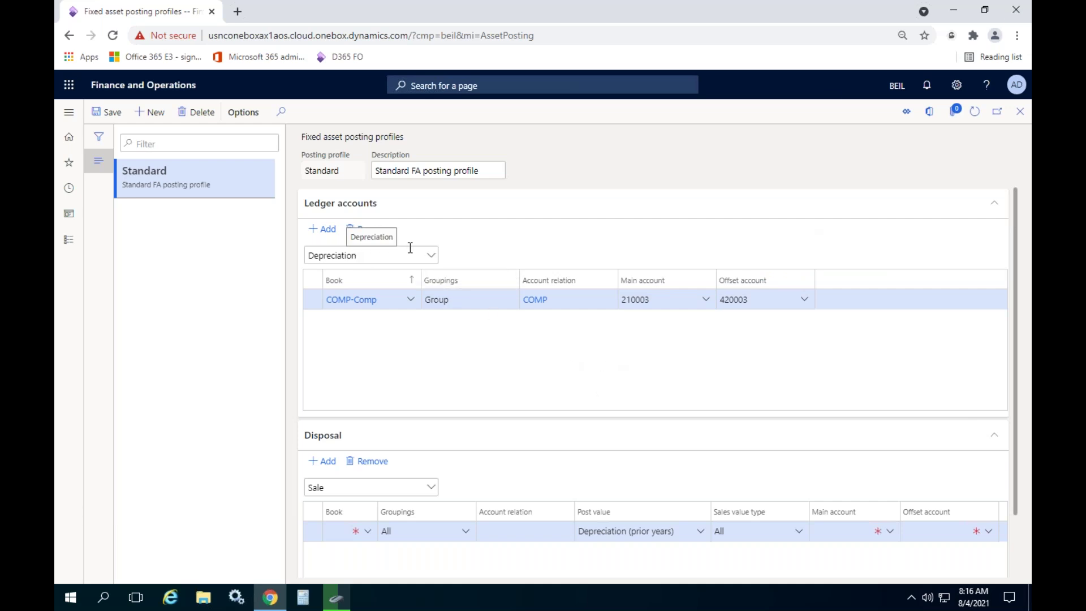
{"action": "left_click", "coordinate": [679, 296]}
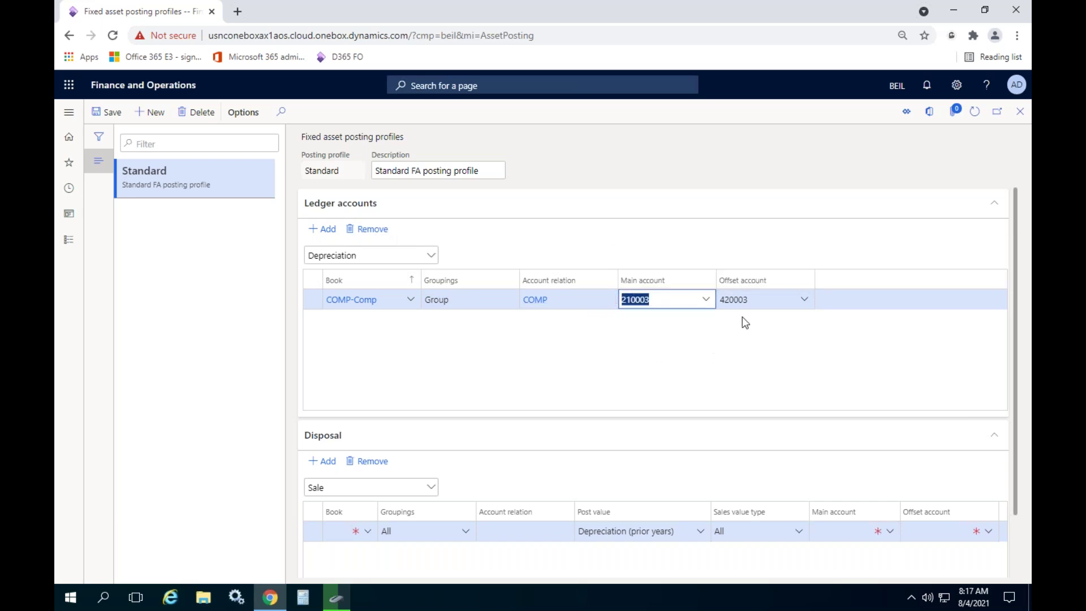
Review the offset account and the main account's name on the COMP-Comp Depreciation line once more.
{"action": "key", "text": "Tab"}
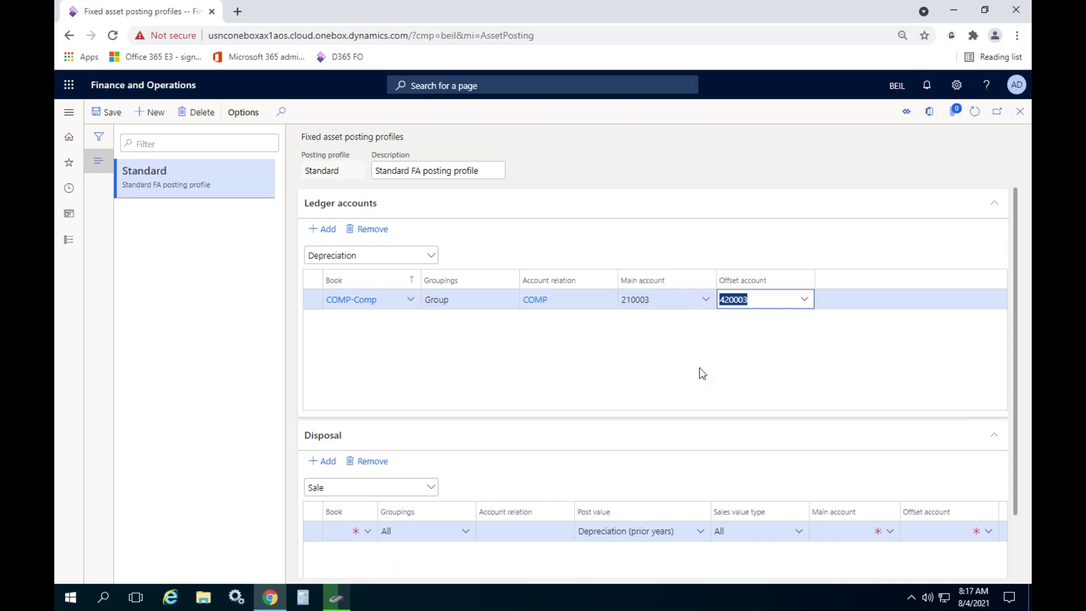
{"action": "left_click", "coordinate": [642, 378]}
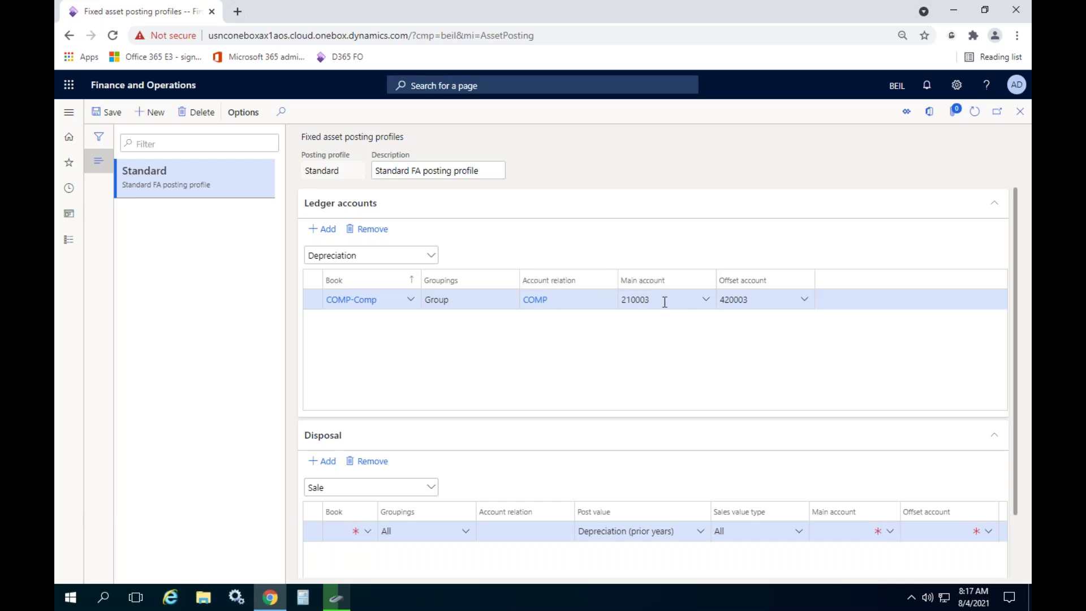
{"action": "mouse_move", "coordinate": [665, 301]}
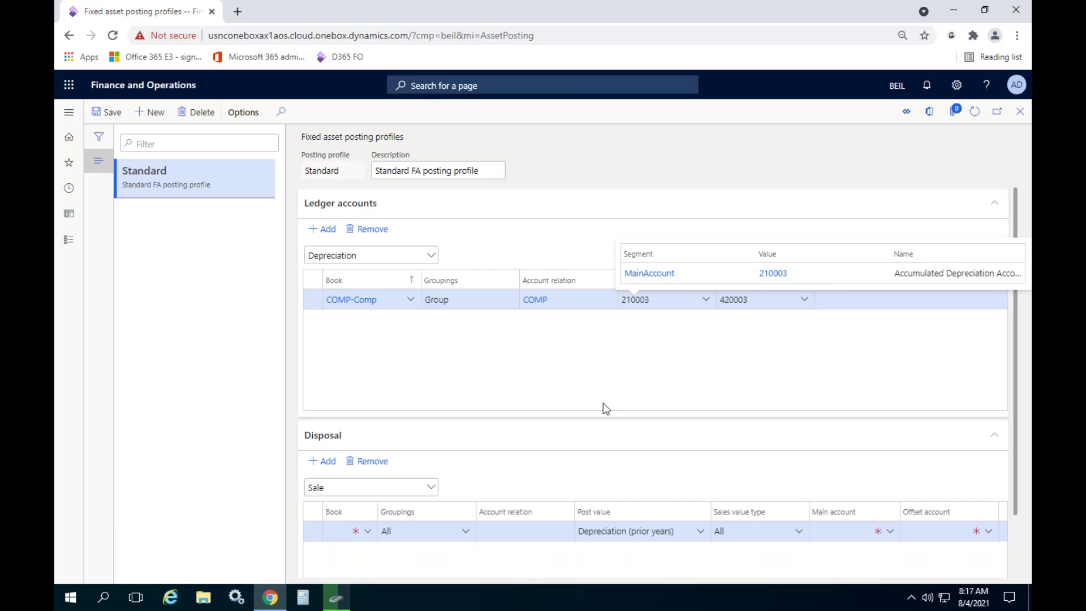
{"action": "left_click_drag", "start_coordinate": [1016, 392], "coordinate": [1015, 479]}
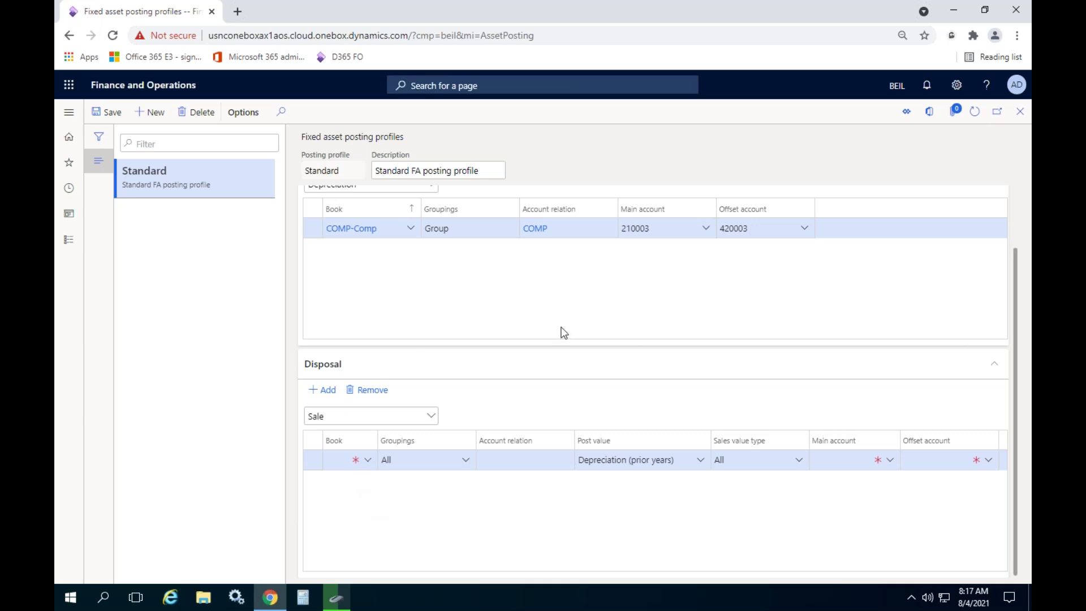
{"action": "left_click", "coordinate": [667, 229]}
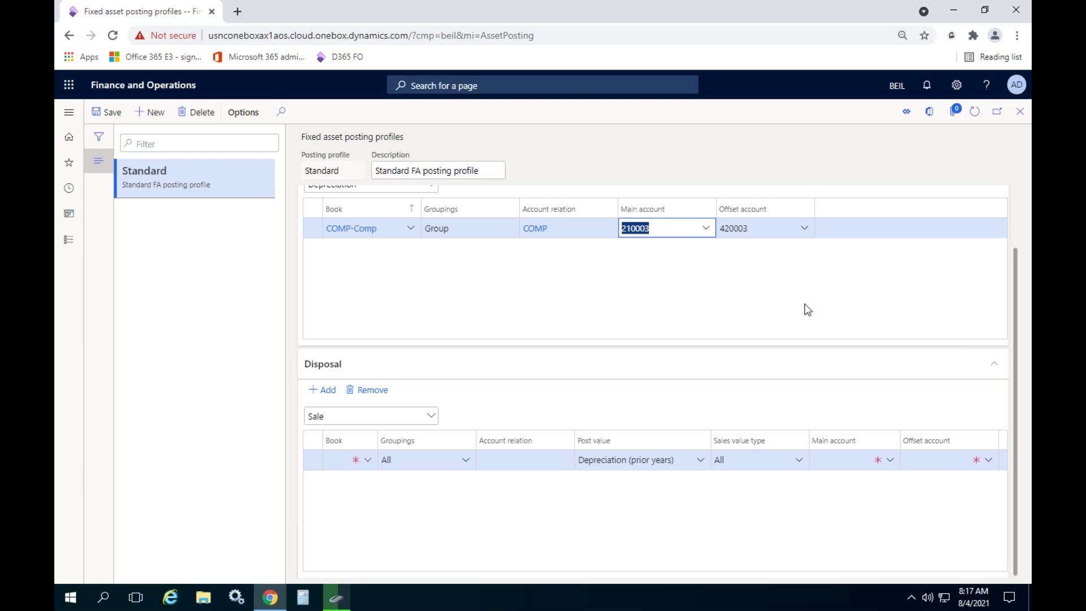
Set the new Sale disposal line's book to COMP-Comp, groupings to Group and account relation to COMP, and narrow the Groupings column.
{"action": "left_click", "coordinate": [355, 460]}
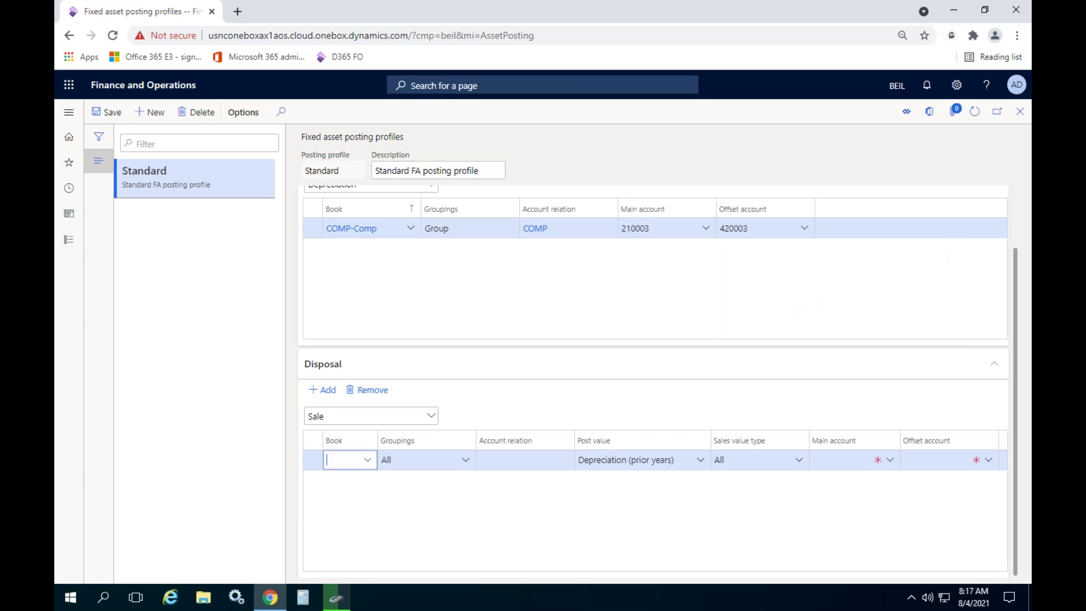
{"action": "left_click", "coordinate": [369, 460]}
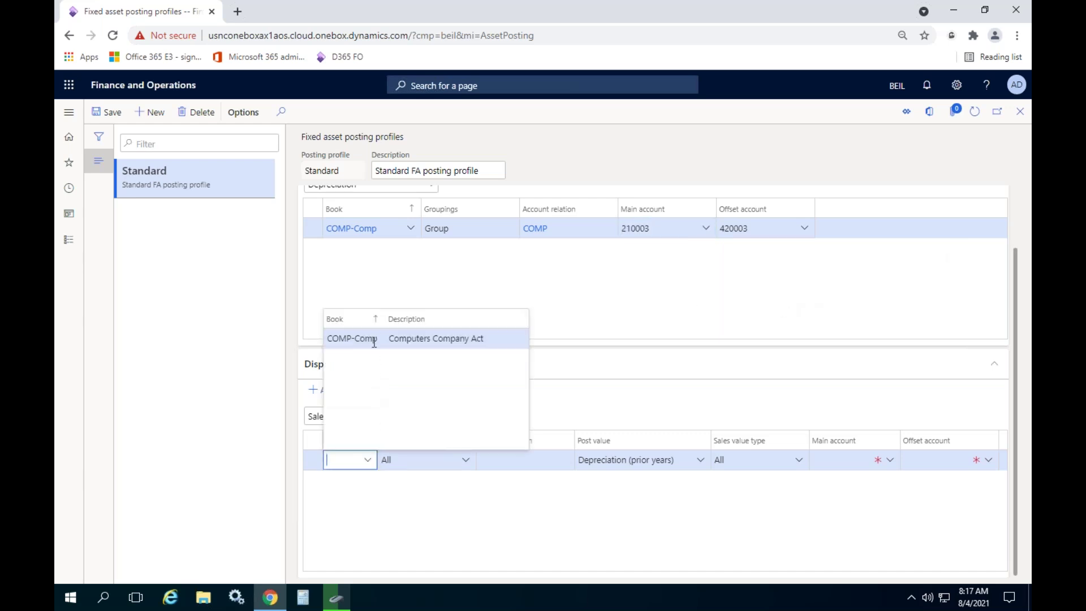
{"action": "left_click", "coordinate": [362, 338]}
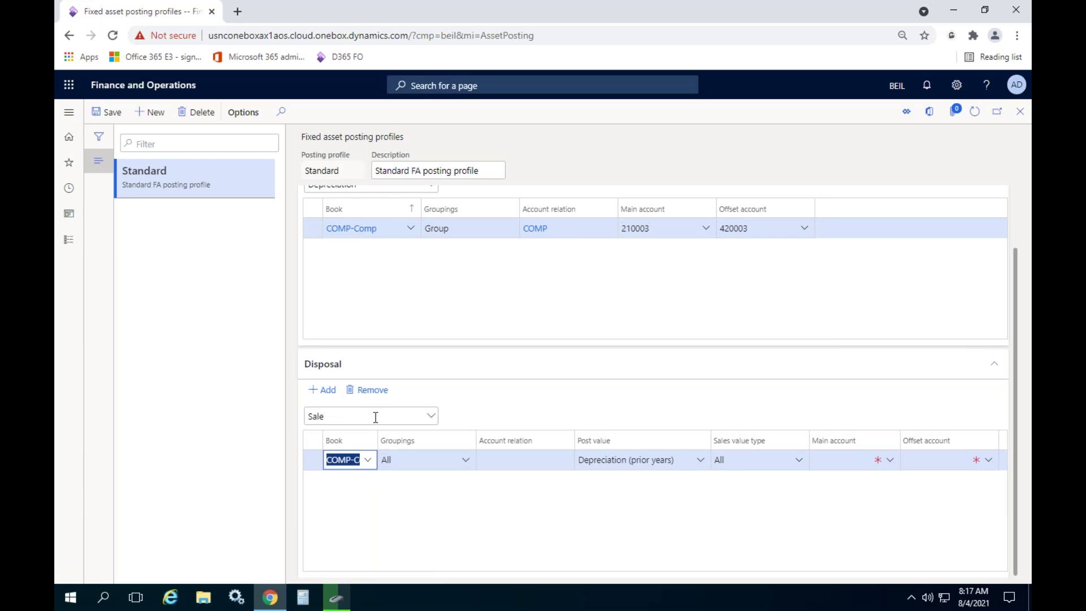
{"action": "left_click", "coordinate": [471, 462]}
{"action": "left_click", "coordinate": [420, 414]}
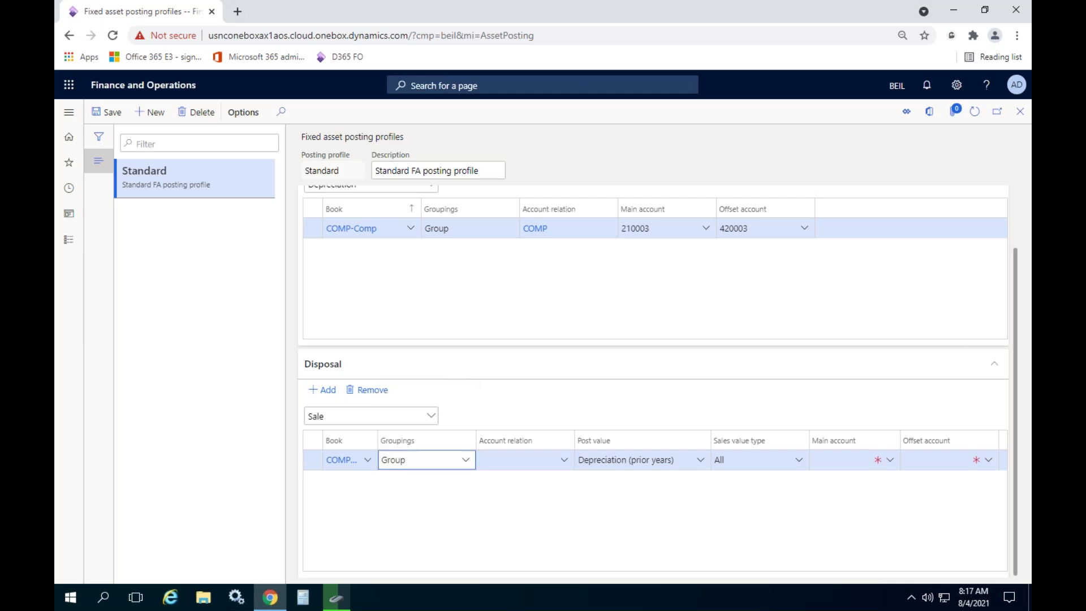
{"action": "left_click", "coordinate": [564, 459]}
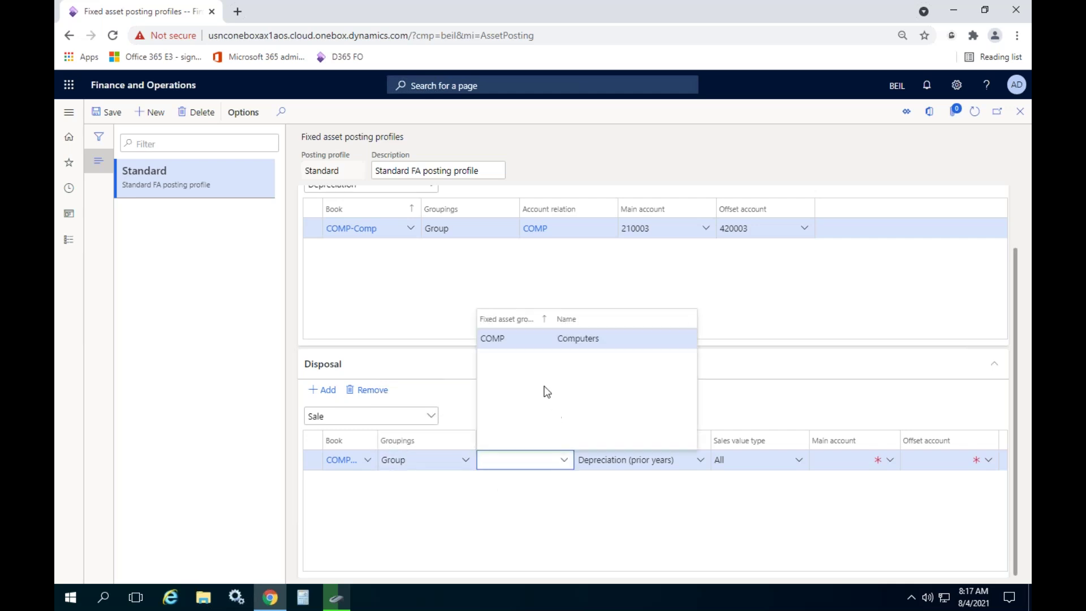
{"action": "left_click", "coordinate": [527, 342]}
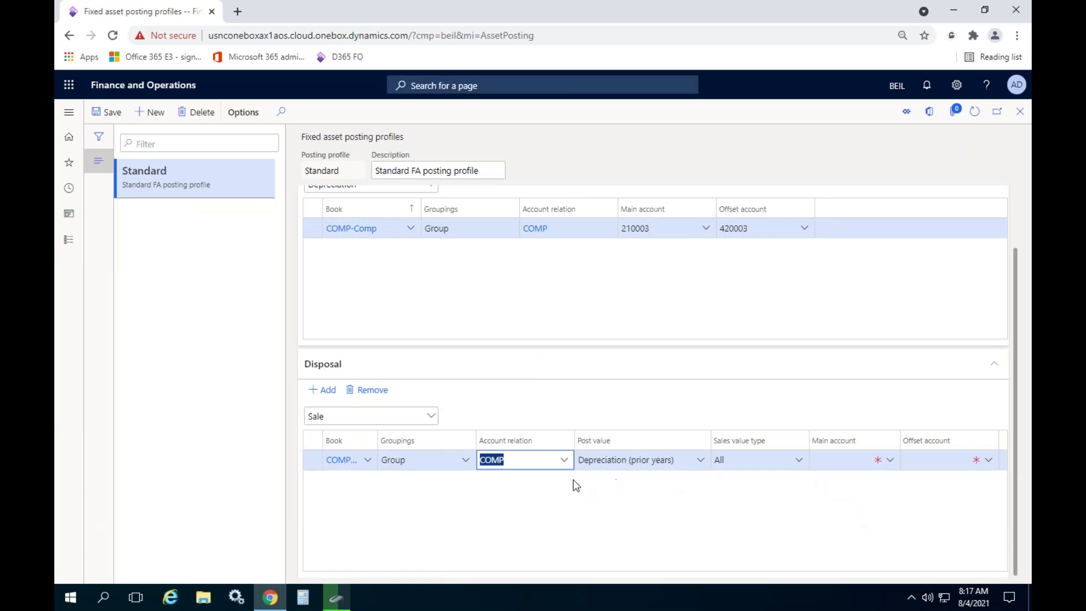
{"action": "left_click_drag", "start_coordinate": [474, 440], "coordinate": [444, 455]}
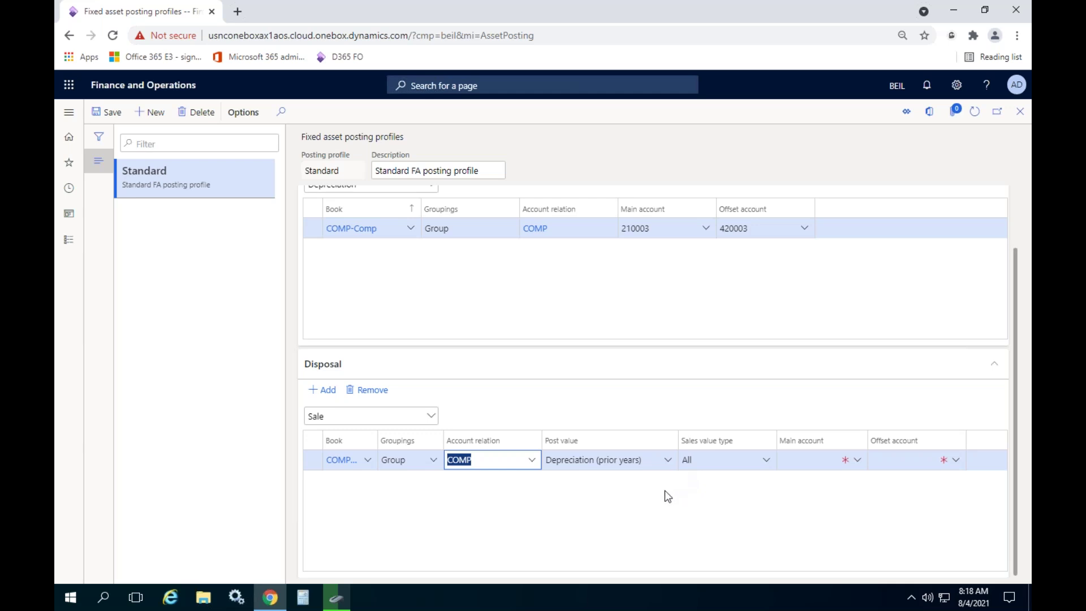
Keep the disposal line's post value as Depreciation (prior years) and set its main account to Accumulated Depreciation Account.
{"action": "left_click", "coordinate": [668, 460]}
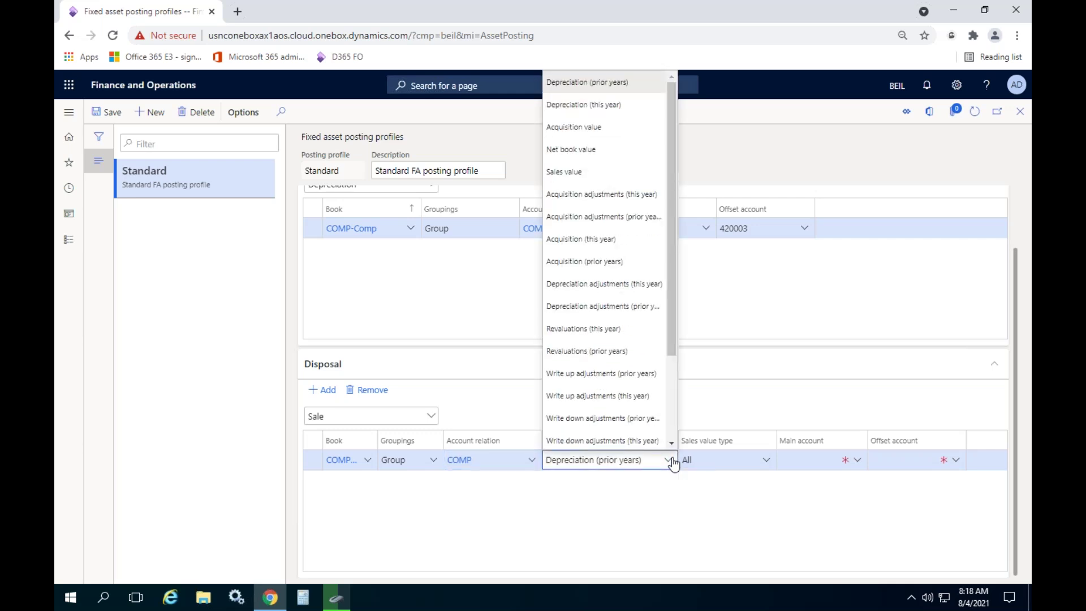
{"action": "left_click", "coordinate": [745, 503]}
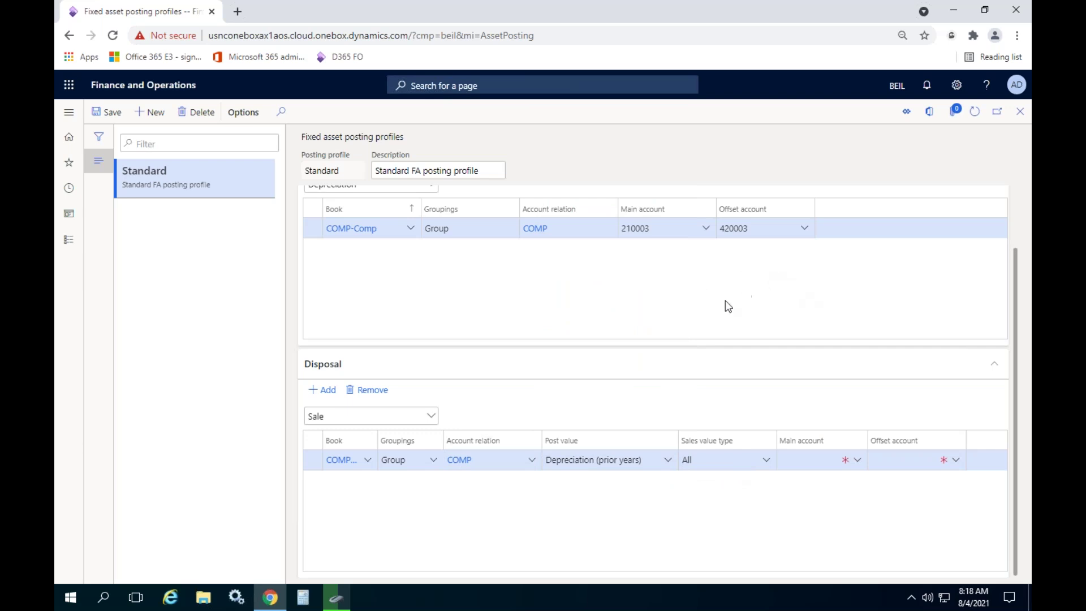
{"action": "left_click", "coordinate": [817, 459]}
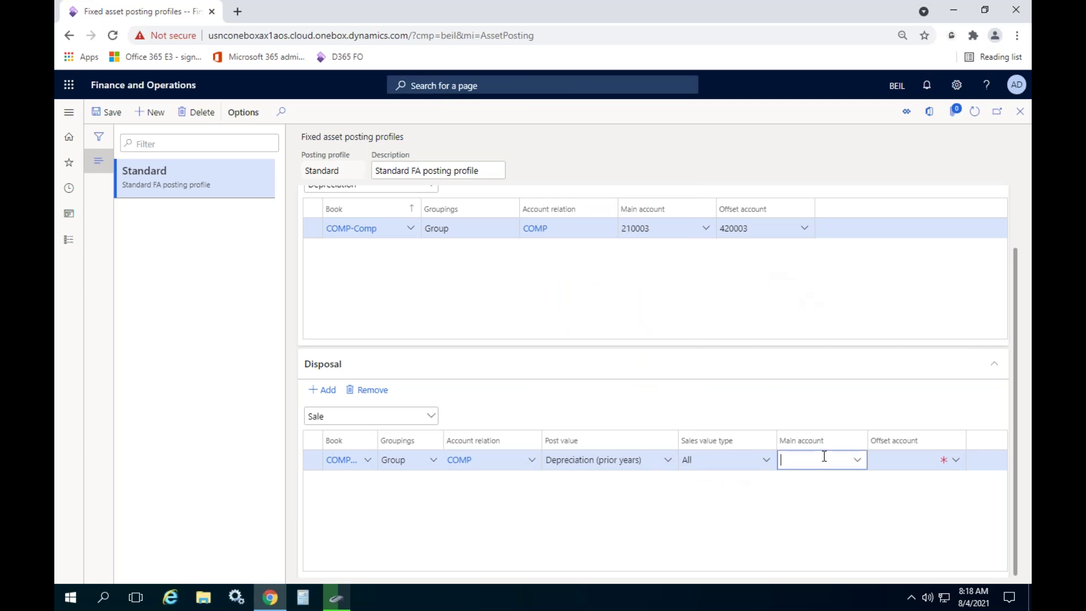
{"action": "type", "text": "acccou"}
{"action": "key", "text": "BackSpace"}
{"action": "key", "text": "BackSpace"}
{"action": "key", "text": "BackSpace"}
{"action": "type", "text": "u"}
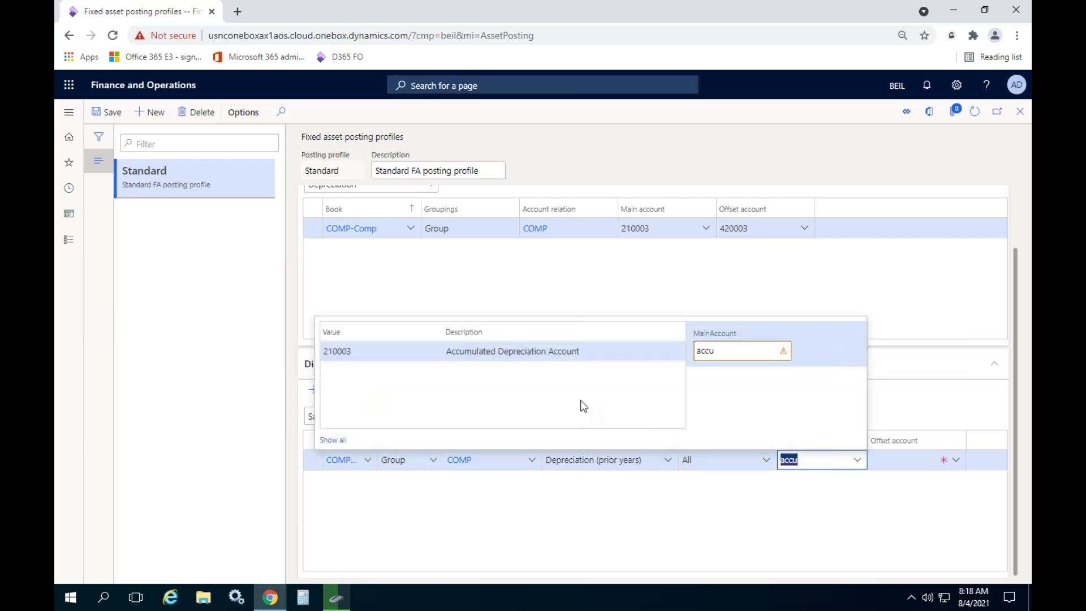
{"action": "left_click", "coordinate": [526, 352]}
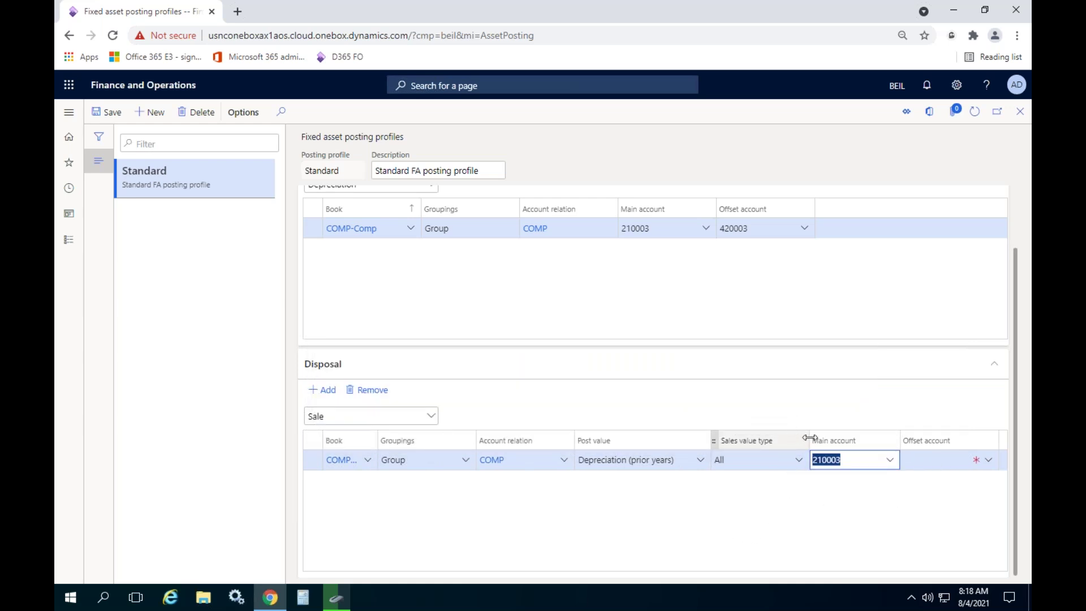
Set the offset account of the Depreciation (prior years) disposal line to the Computers account.
{"action": "left_click_drag", "start_coordinate": [807, 439], "coordinate": [781, 441]}
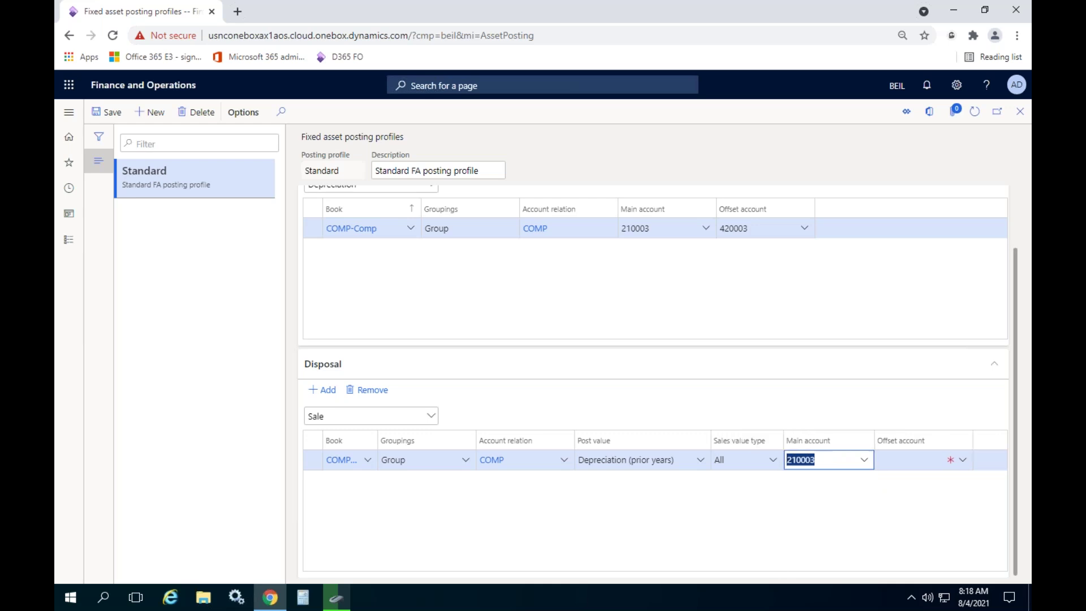
{"action": "left_click_drag", "start_coordinate": [709, 442], "coordinate": [698, 448]}
{"action": "left_click", "coordinate": [906, 461]}
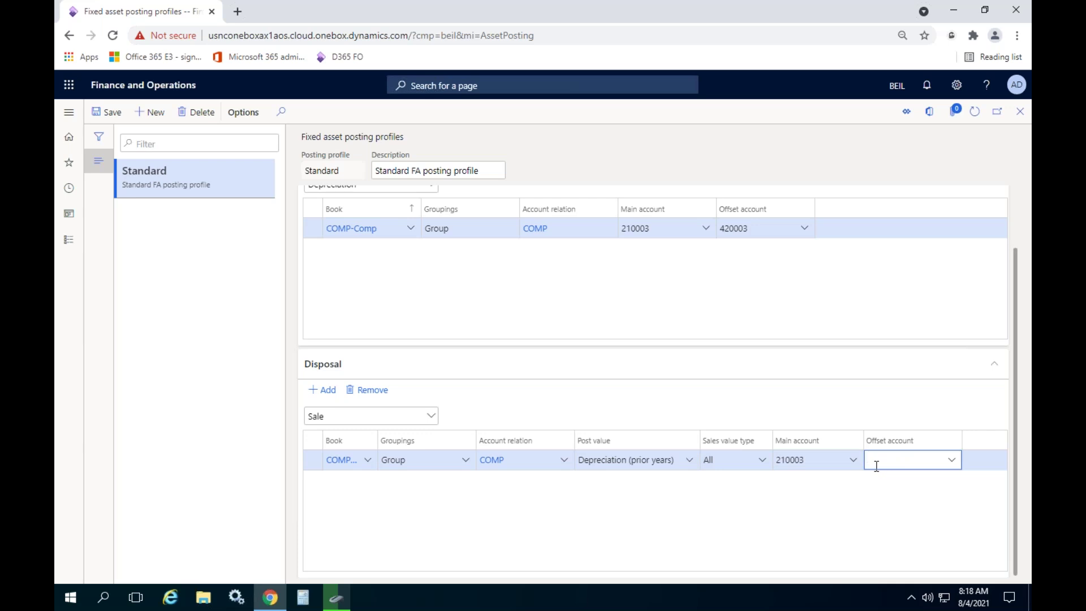
{"action": "type", "text": "asse"}
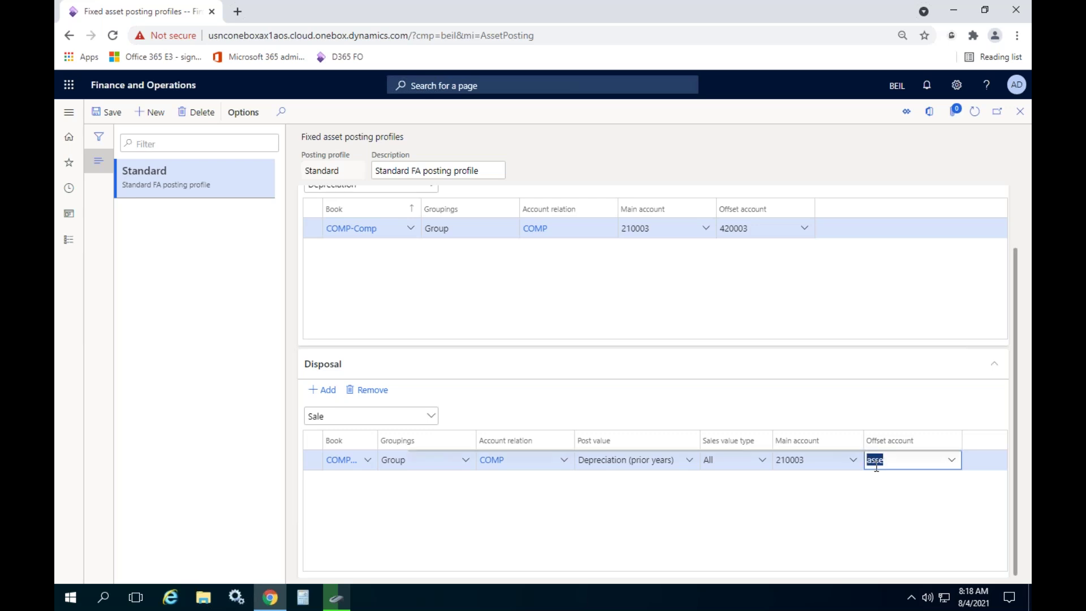
{"action": "type", "text": "co"}
{"action": "key", "text": "BackSpace"}
{"action": "key", "text": "BackSpace"}
{"action": "type", "text": "com"}
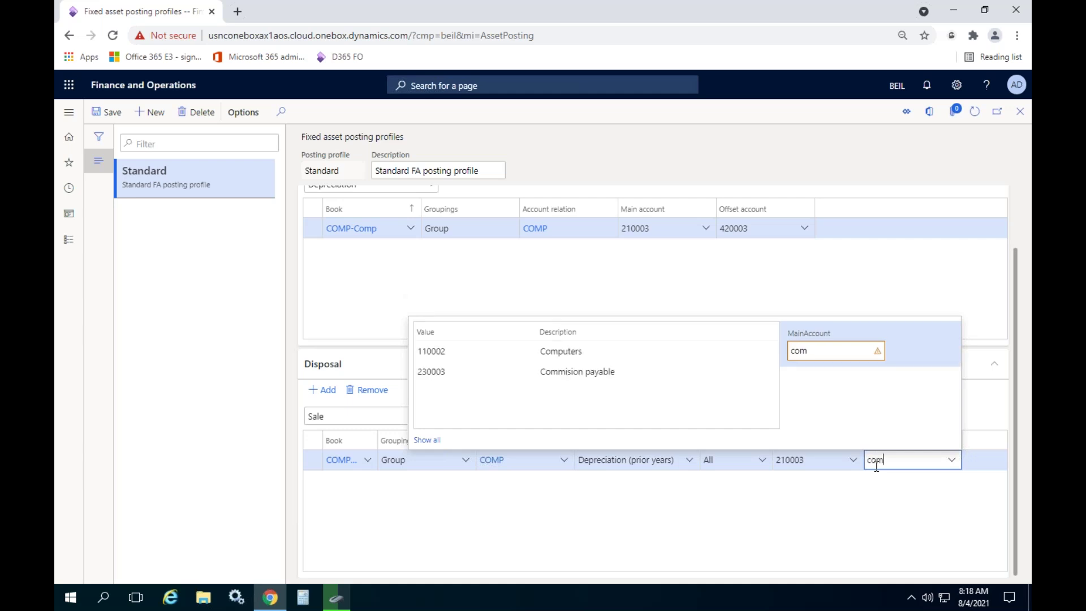
{"action": "left_click", "coordinate": [551, 351]}
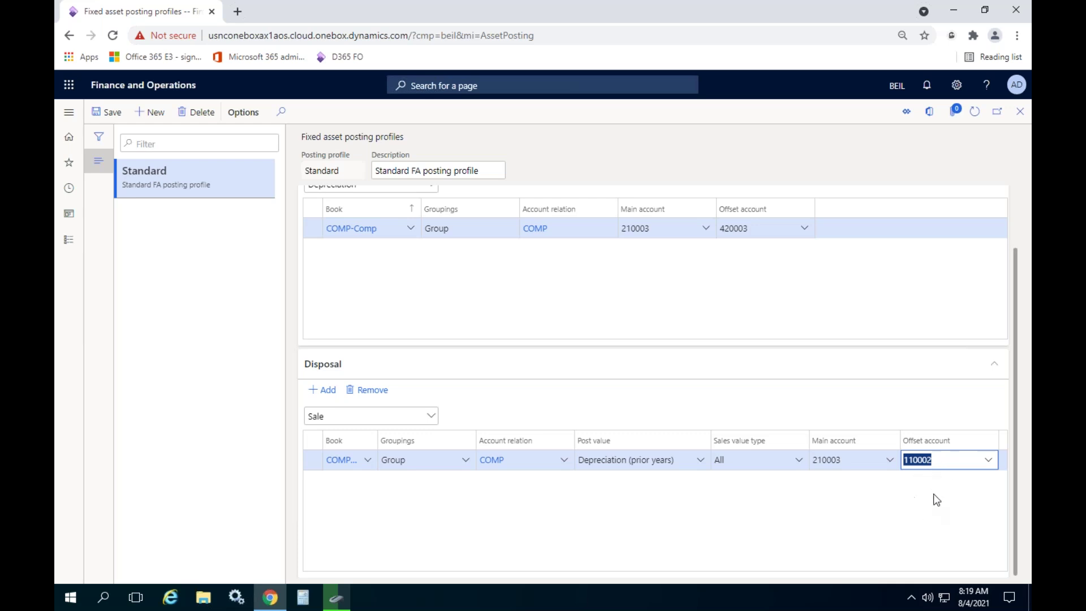
{"action": "left_click", "coordinate": [786, 494]}
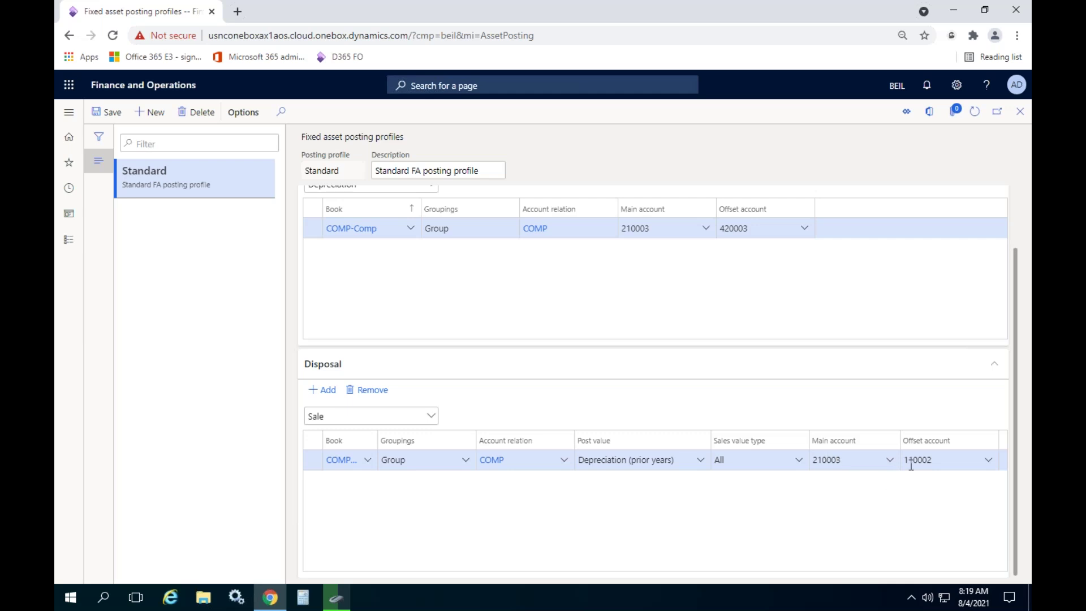
{"action": "left_click", "coordinate": [953, 461]}
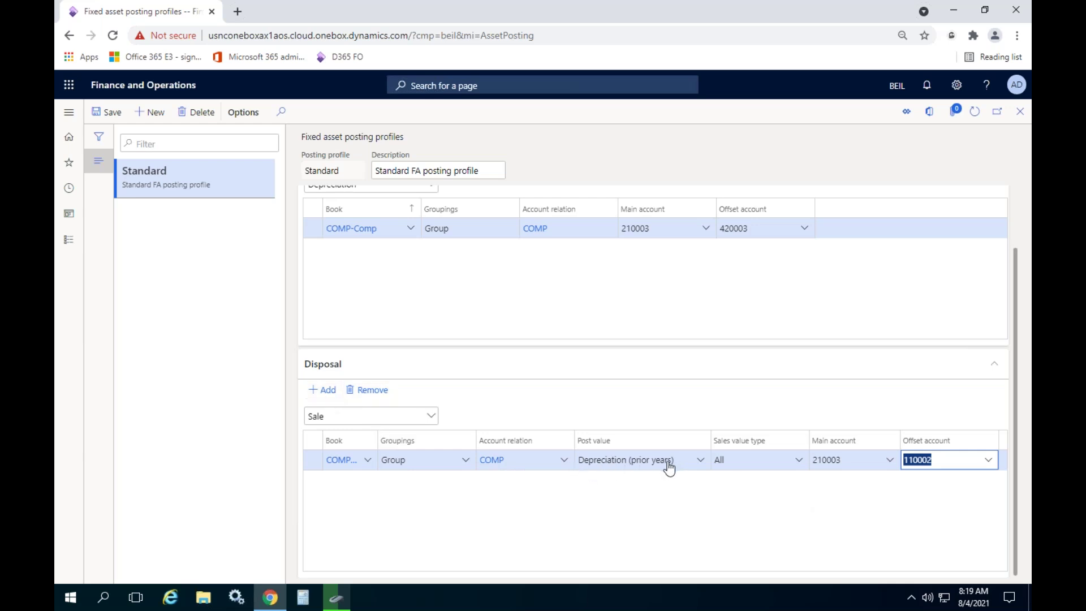
Add a second Sale disposal line with book COMP-Comp, groupings Group and account relation COMP.
{"action": "left_click", "coordinate": [324, 389]}
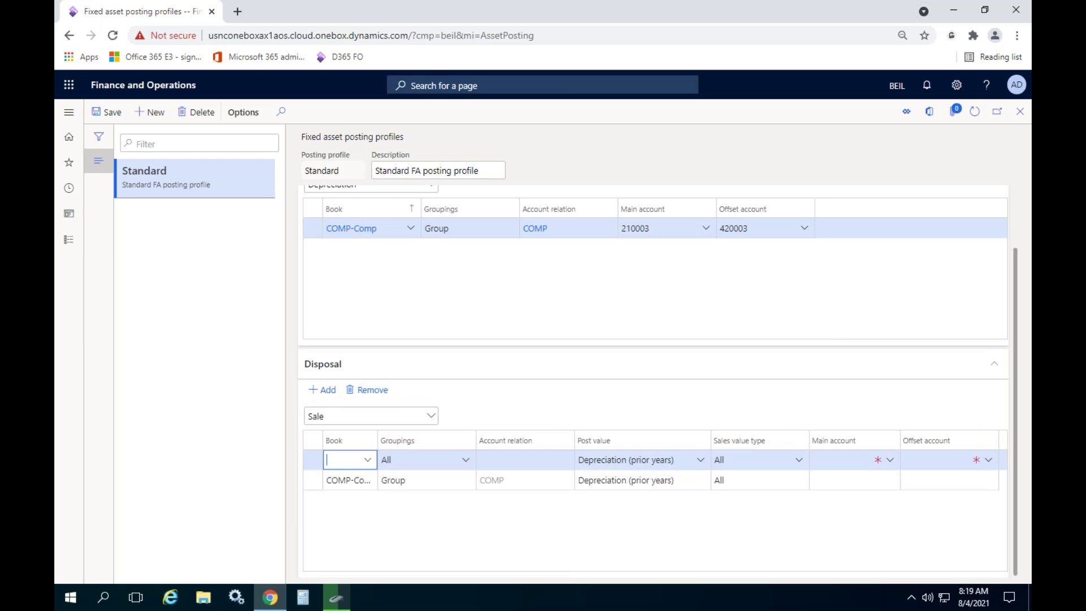
{"action": "left_click", "coordinate": [367, 461]}
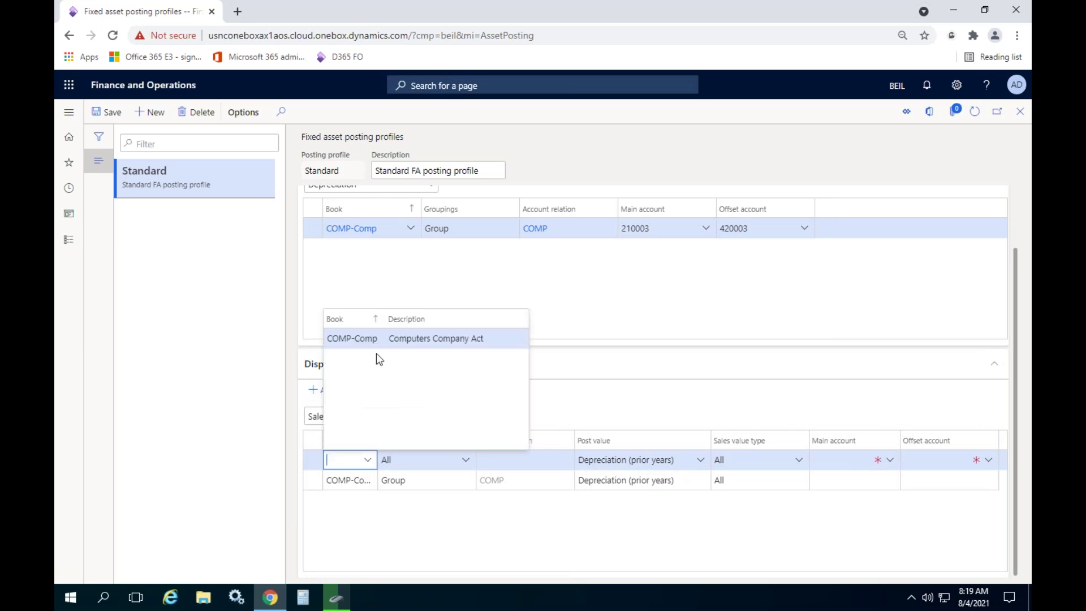
{"action": "left_click", "coordinate": [367, 340]}
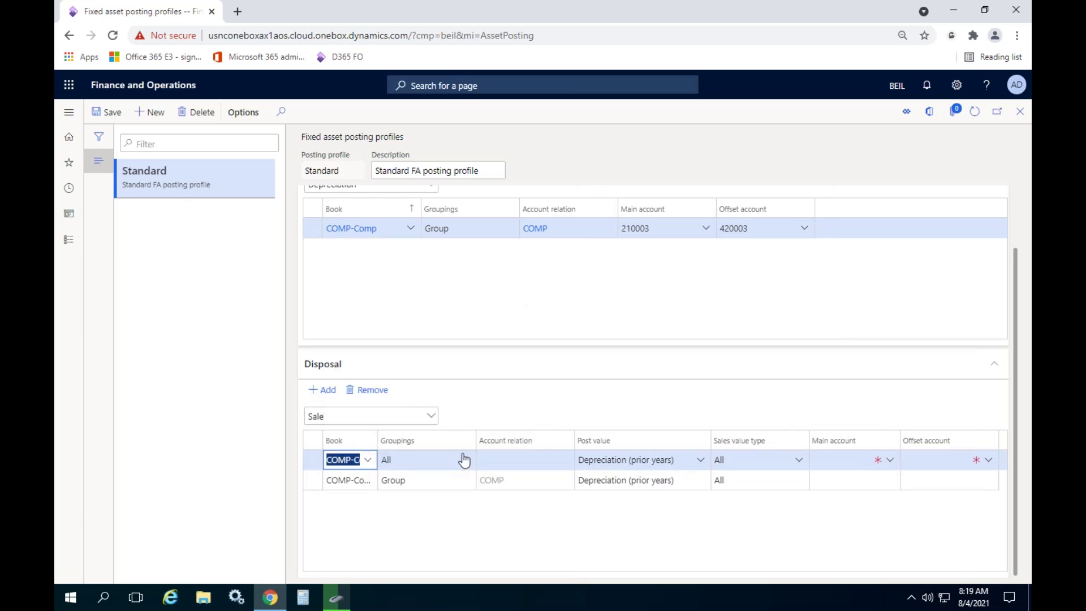
{"action": "left_click", "coordinate": [463, 459]}
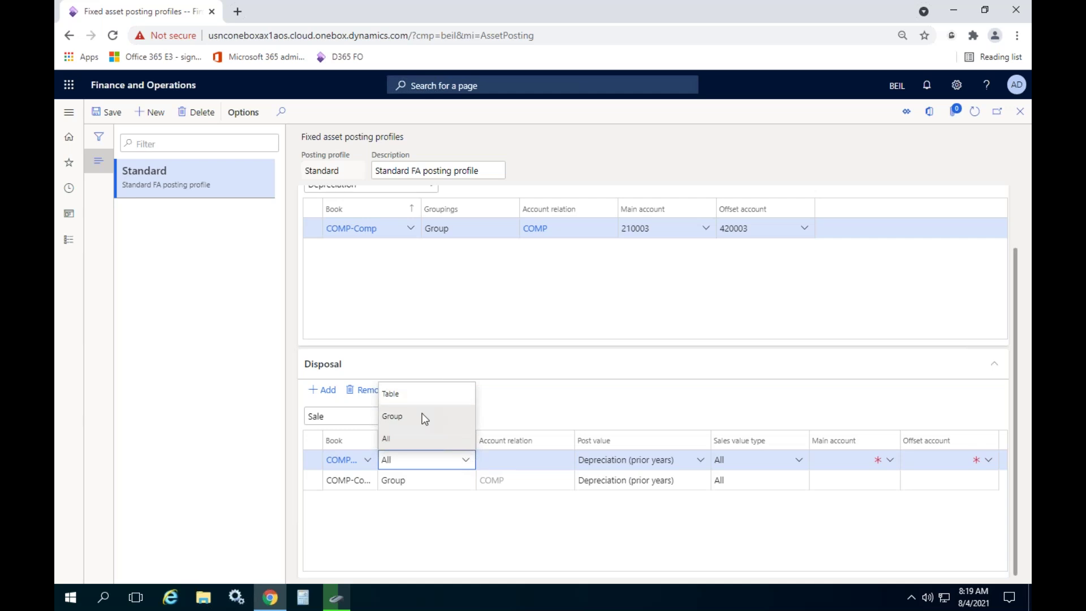
{"action": "left_click", "coordinate": [424, 418]}
{"action": "left_click", "coordinate": [565, 459]}
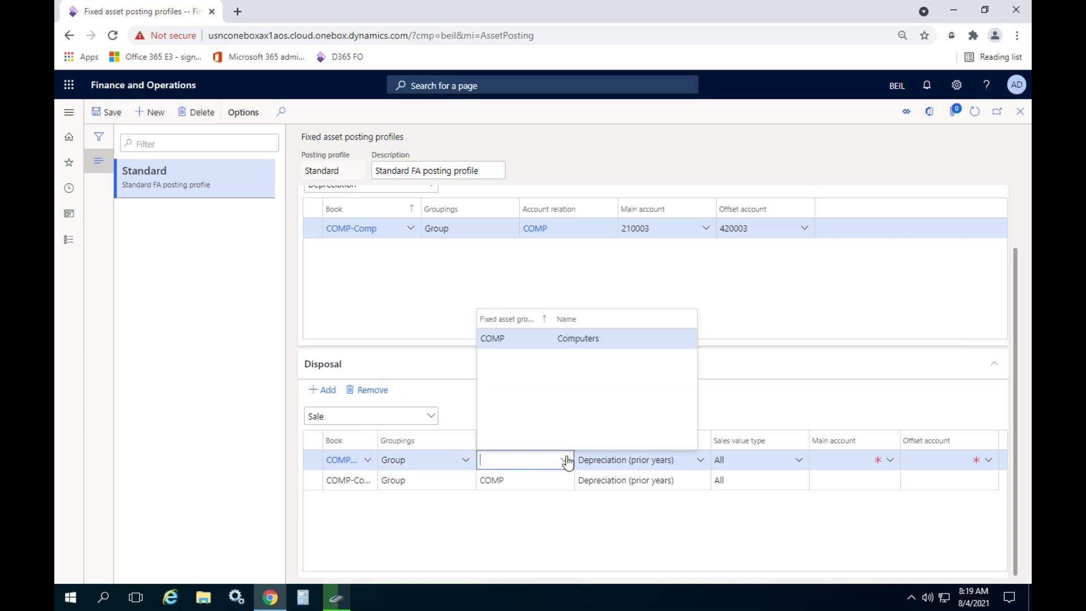
{"action": "left_click", "coordinate": [534, 339]}
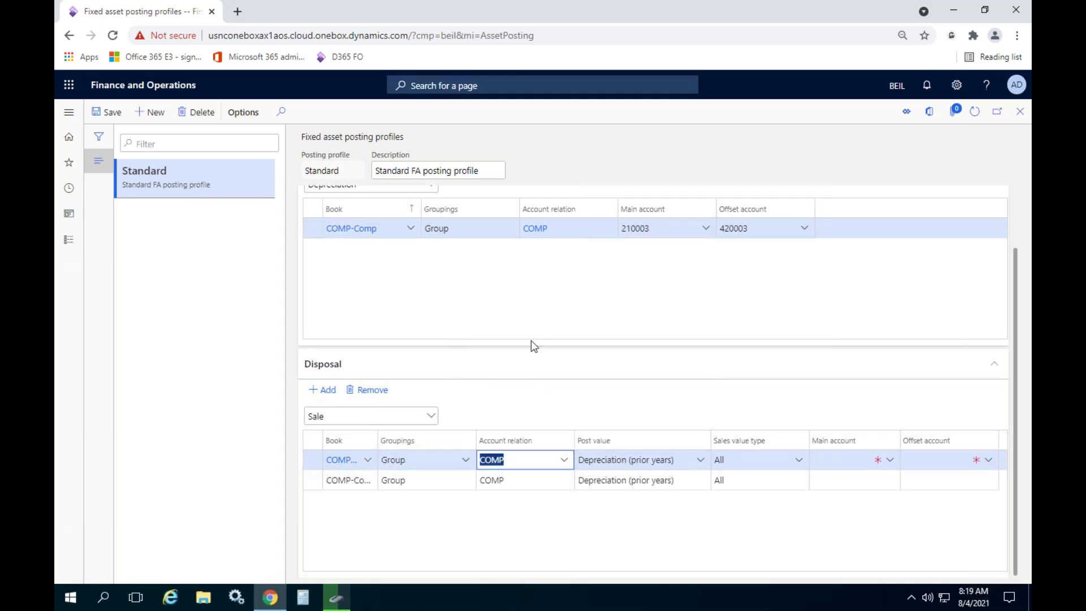
Set the second Sale disposal line's main account to Accumulated Depreciation Account.
{"action": "left_click", "coordinate": [847, 461]}
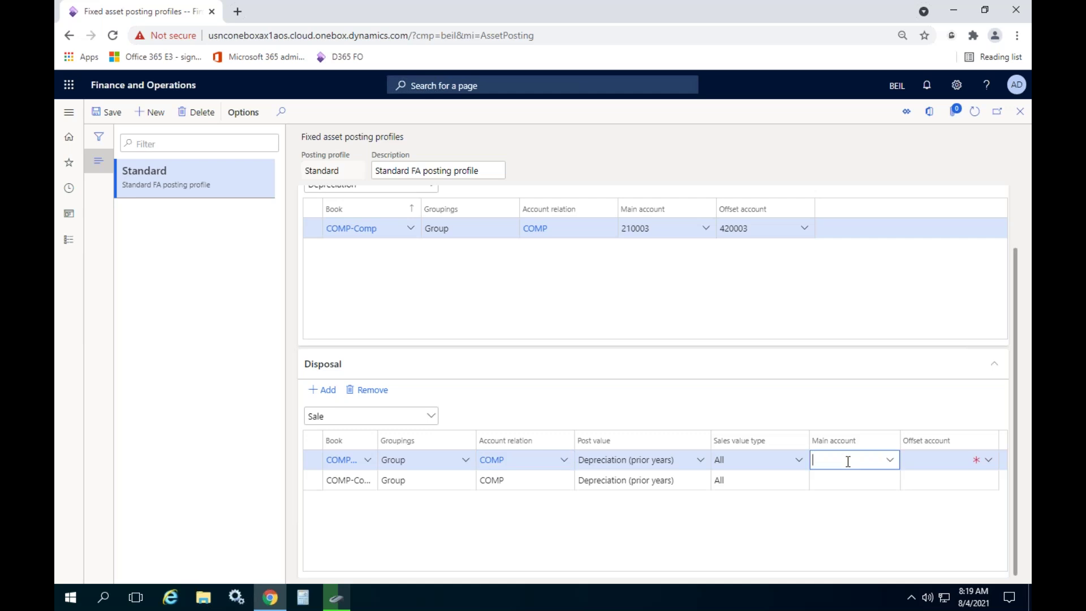
{"action": "left_click", "coordinate": [891, 461]}
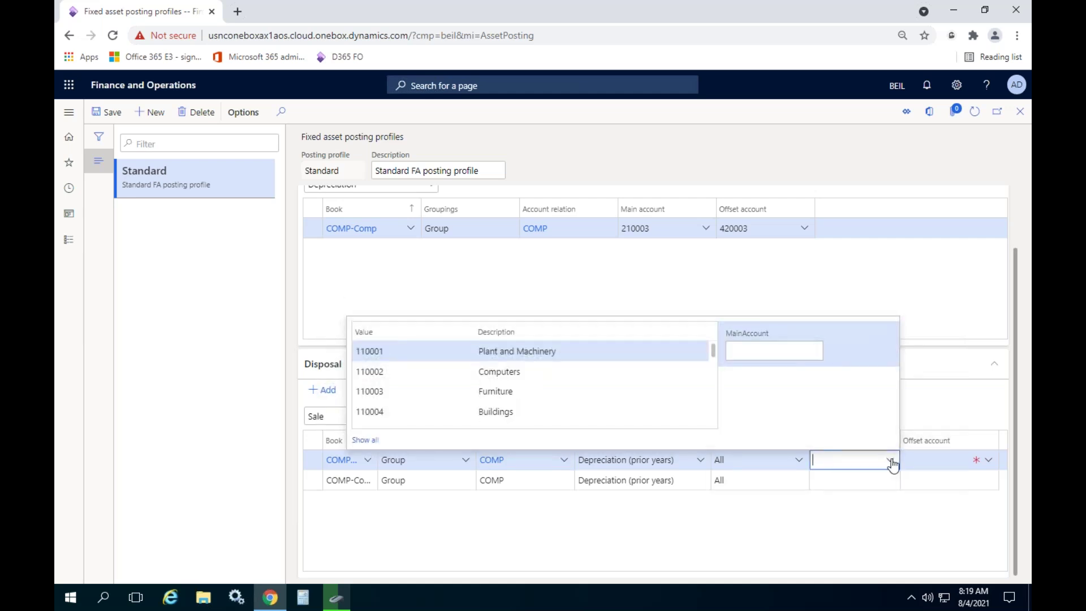
{"action": "type", "text": "accoun"}
{"action": "key", "text": "BackSpace"}
{"action": "key", "text": "BackSpace"}
{"action": "key", "text": "BackSpace"}
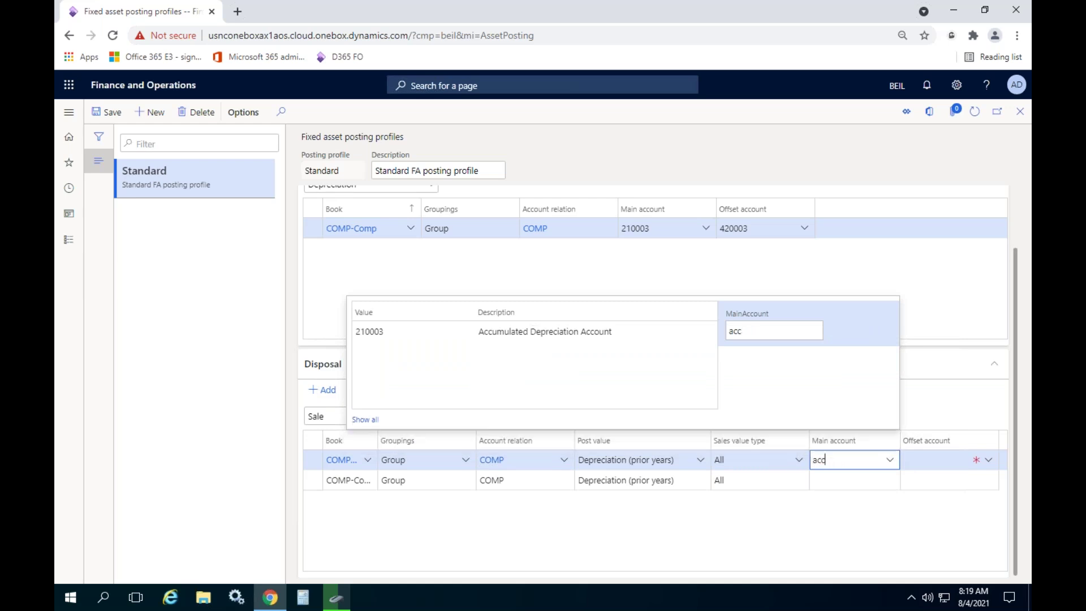
{"action": "type", "text": "um"}
{"action": "left_click", "coordinate": [599, 353]}
Set the second Sale disposal line's offset account to the Computers account.
{"action": "left_click", "coordinate": [955, 465]}
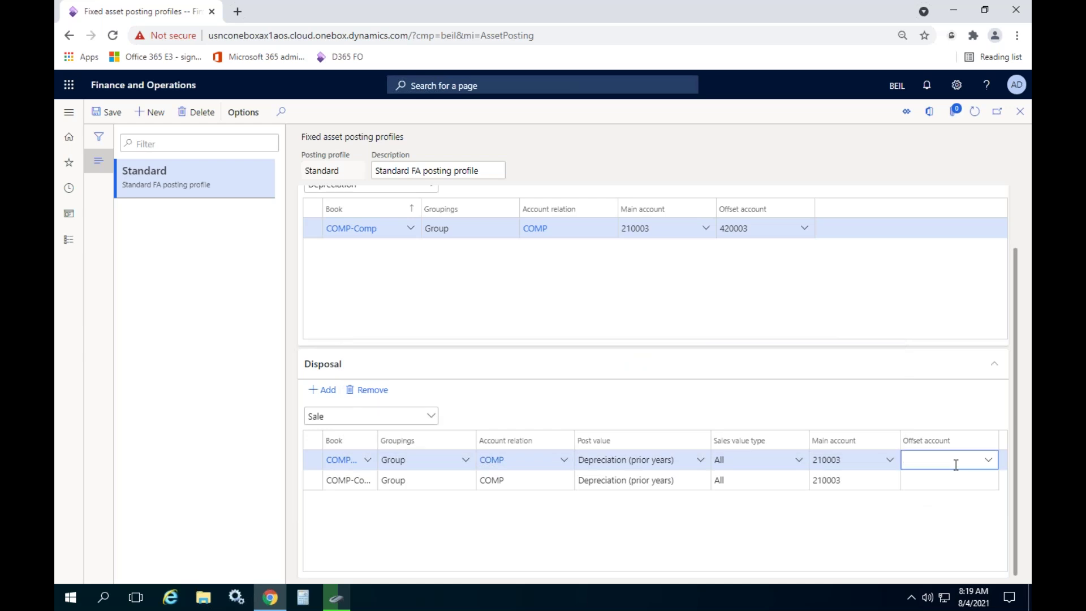
{"action": "type", "text": "com"}
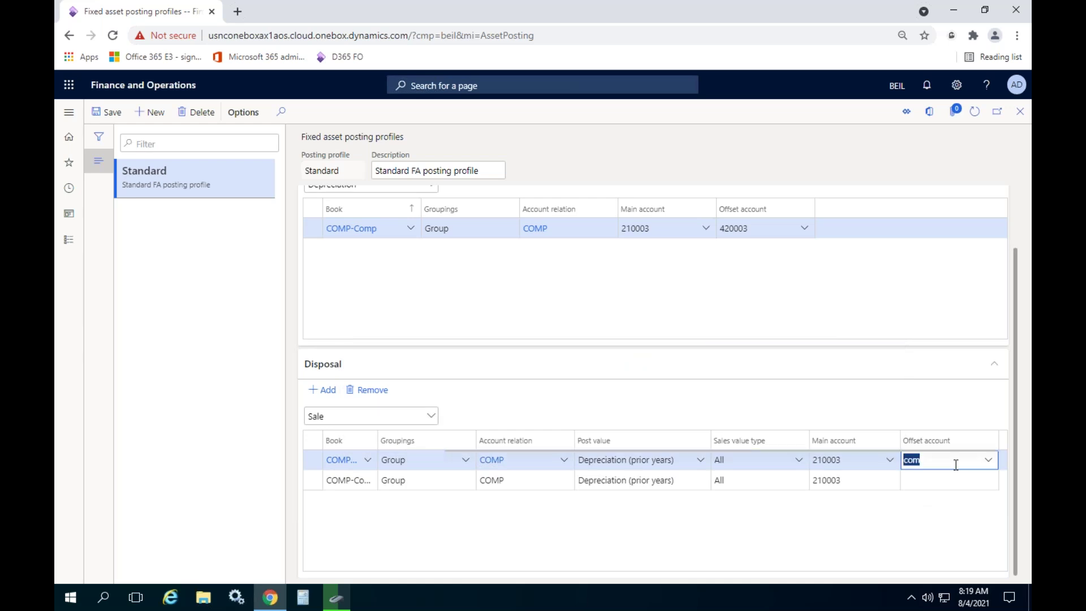
{"action": "left_click", "coordinate": [599, 350]}
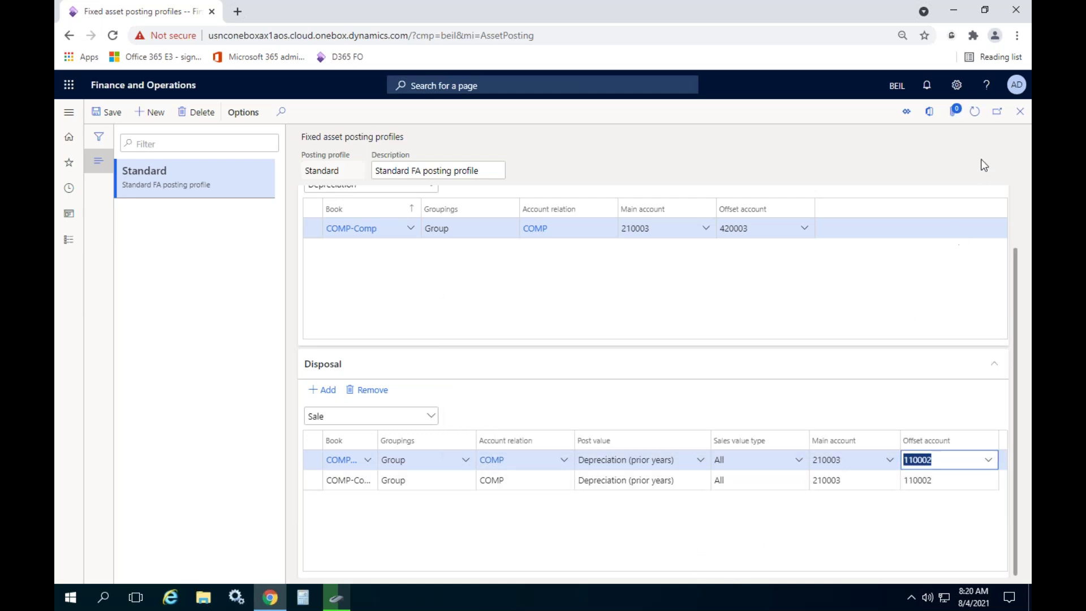
Try to refresh the posting profile, dismiss the errors, and set the second disposal line's post value to Depreciation (this year).
{"action": "left_click", "coordinate": [975, 111]}
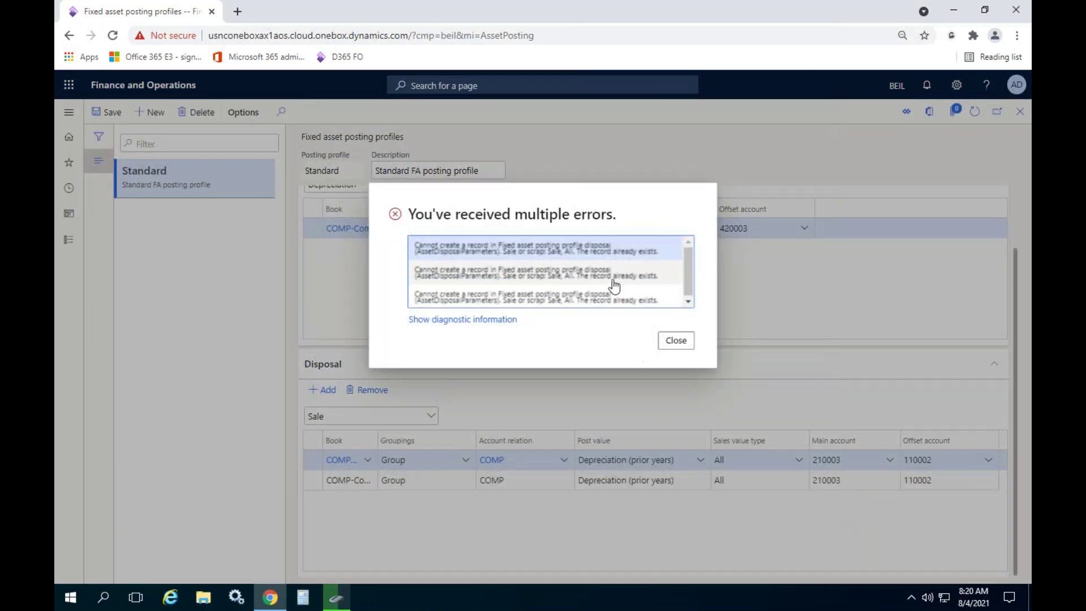
{"action": "left_click", "coordinate": [676, 341]}
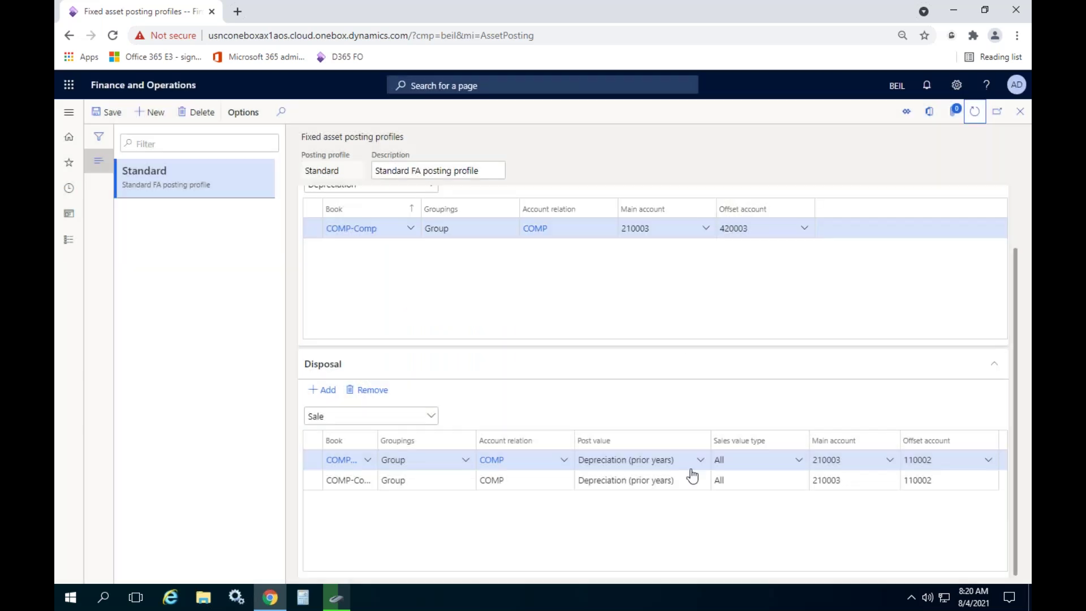
{"action": "left_click", "coordinate": [701, 460]}
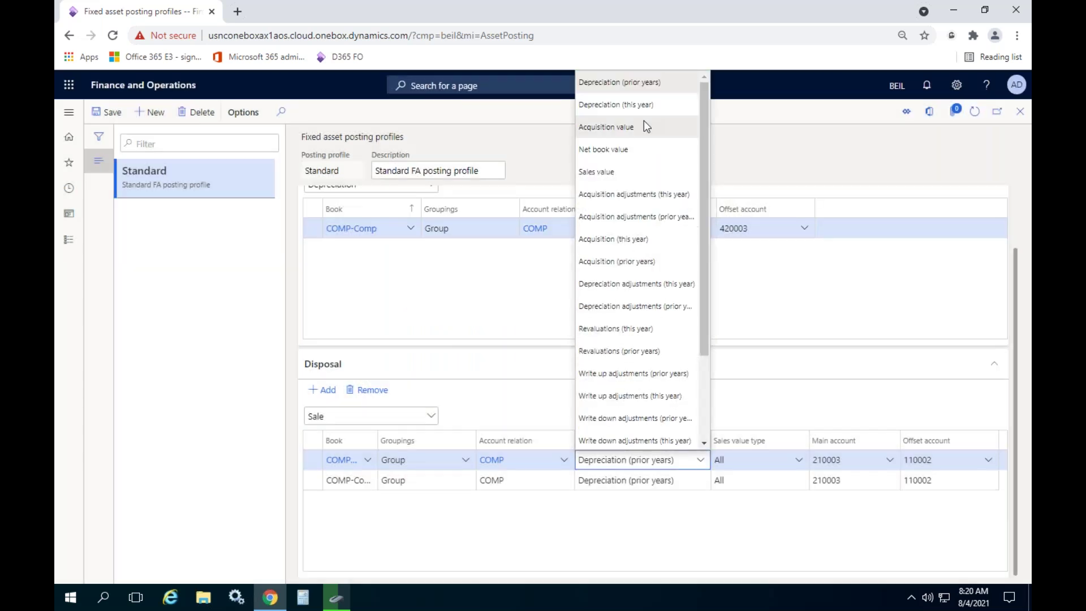
{"action": "left_click", "coordinate": [640, 104]}
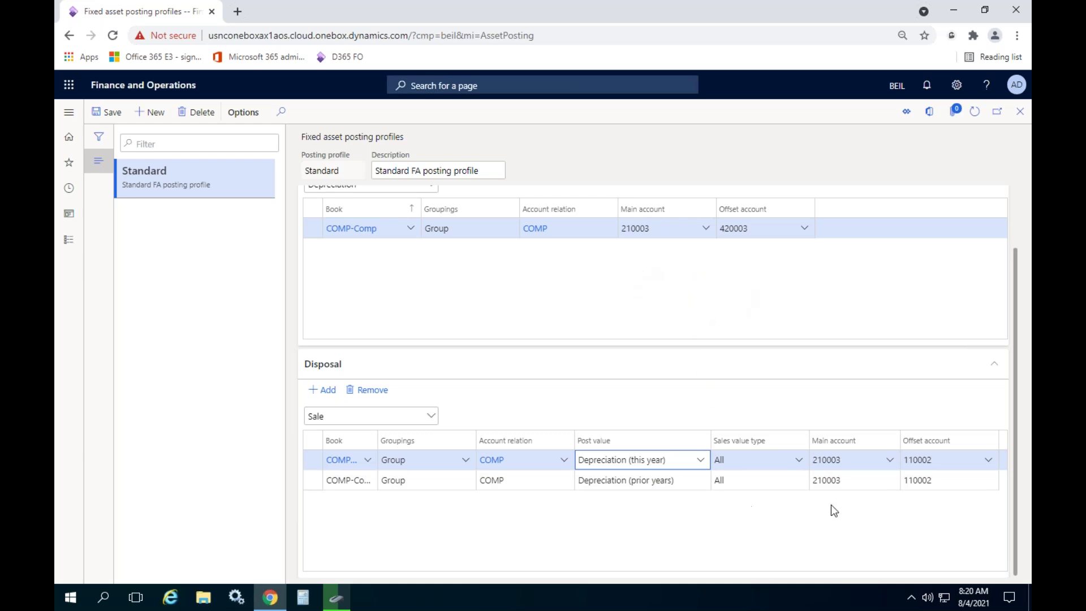
Add a third Sale disposal line with book COMP-Comp, groupings Group, account relation COMP and post value Net book value.
{"action": "left_click", "coordinate": [328, 390]}
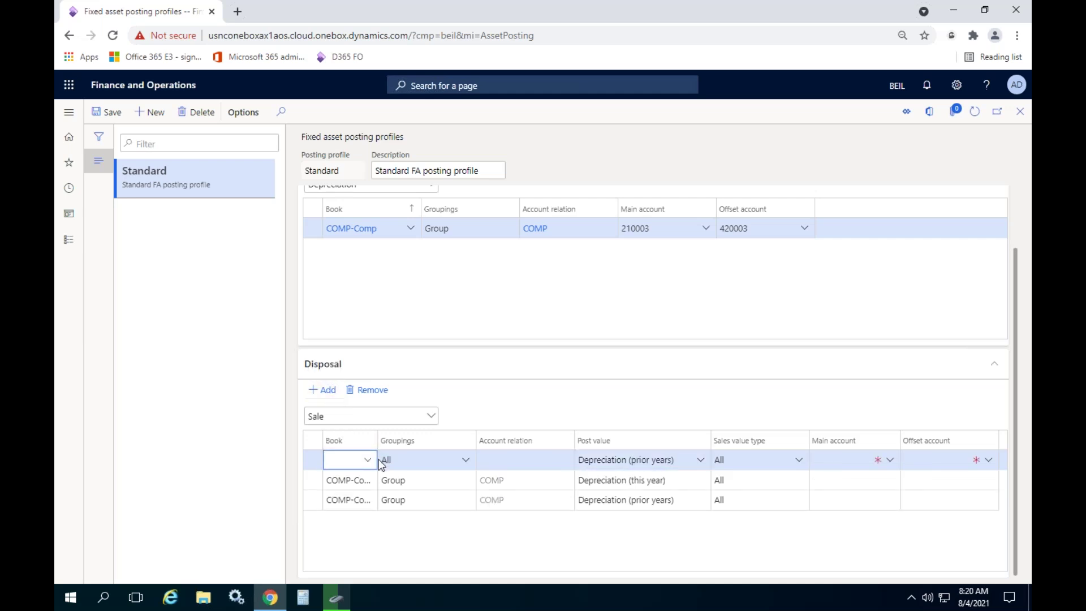
{"action": "left_click", "coordinate": [368, 461]}
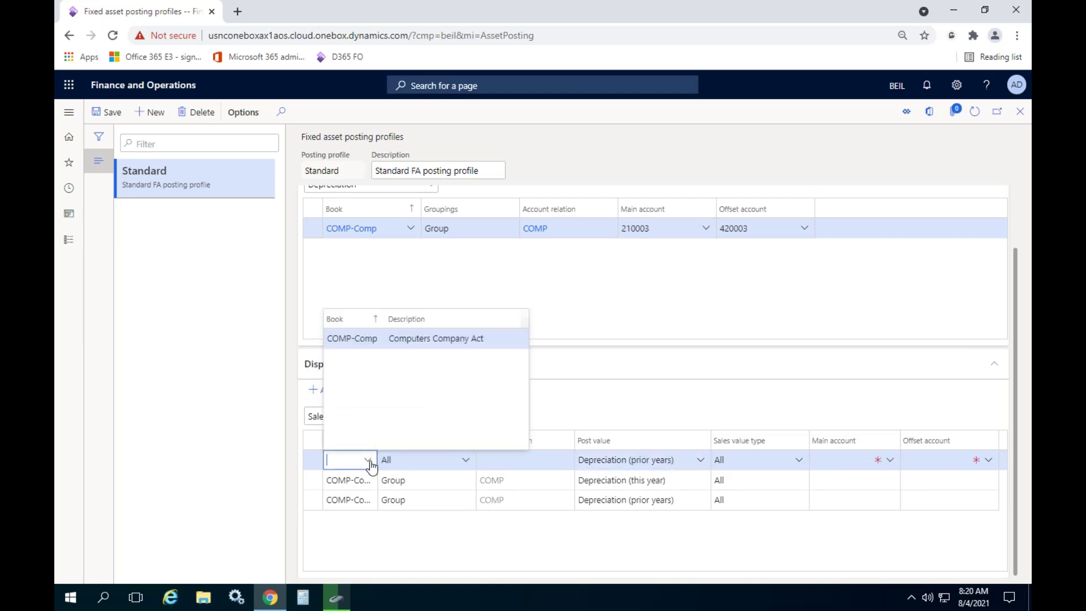
{"action": "left_click", "coordinate": [351, 338]}
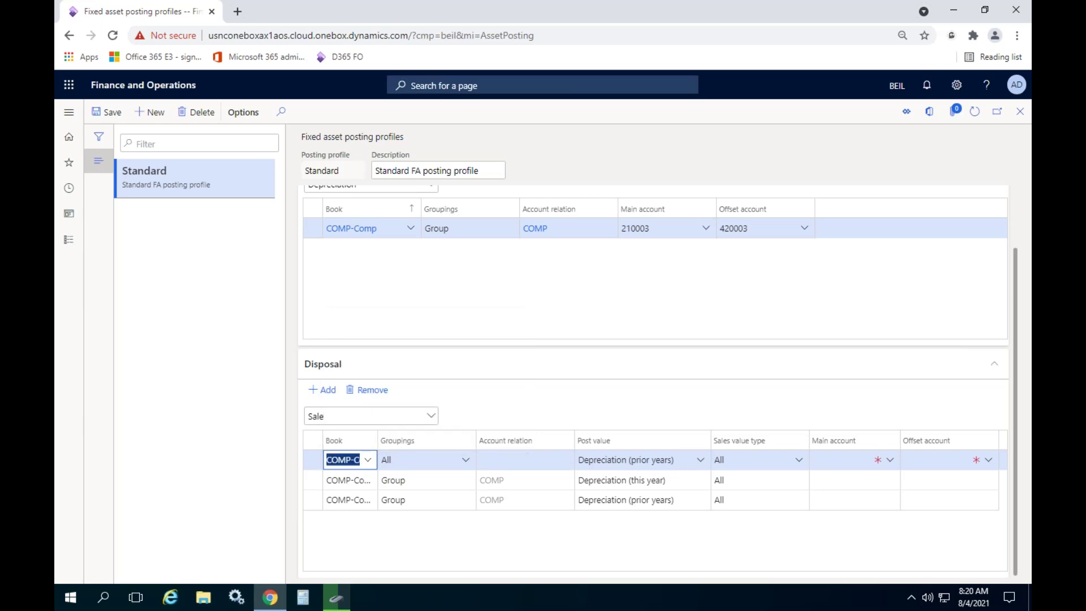
{"action": "left_click", "coordinate": [465, 459]}
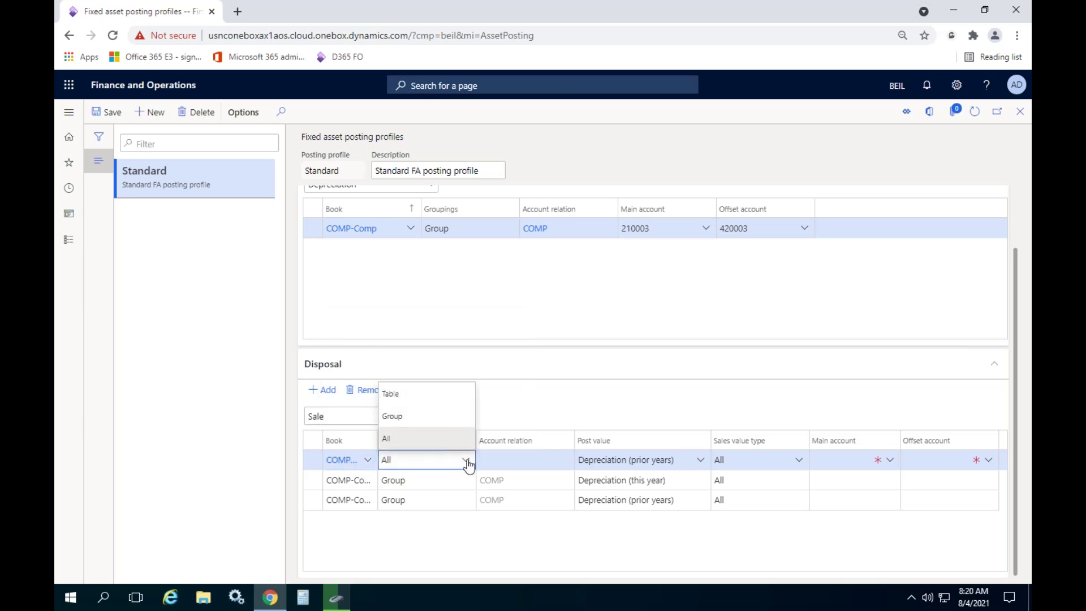
{"action": "left_click", "coordinate": [402, 414]}
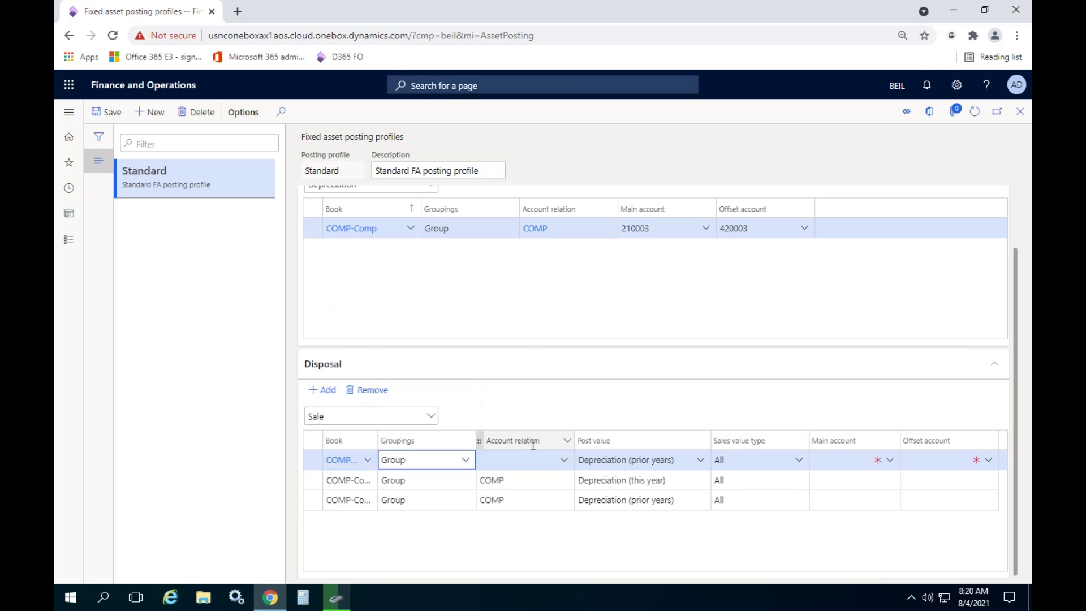
{"action": "left_click", "coordinate": [567, 462]}
{"action": "left_click", "coordinate": [565, 460]}
{"action": "left_click", "coordinate": [521, 339]}
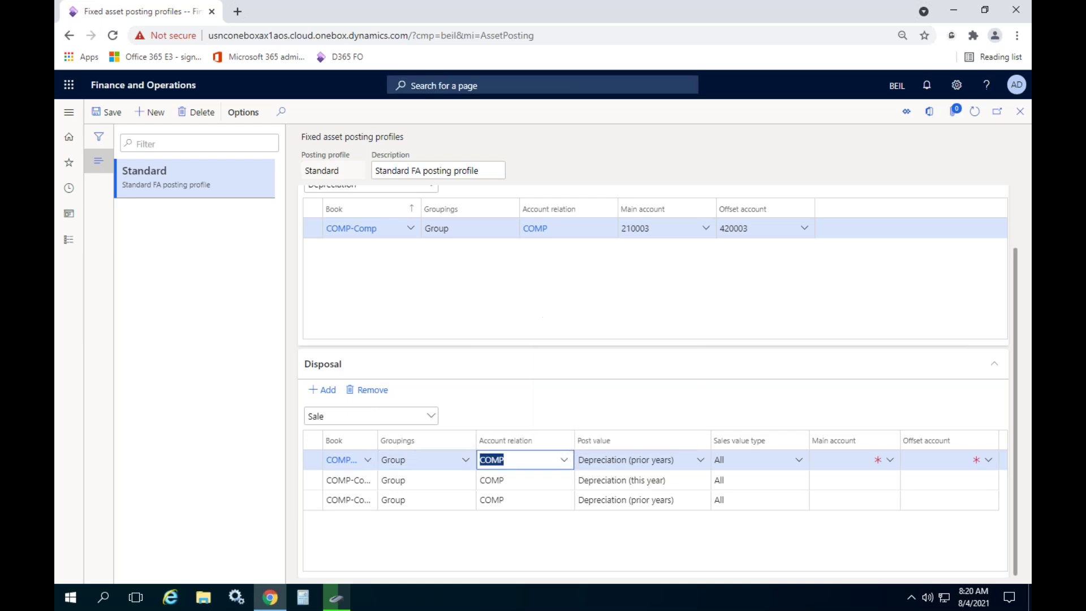
{"action": "left_click", "coordinate": [700, 461]}
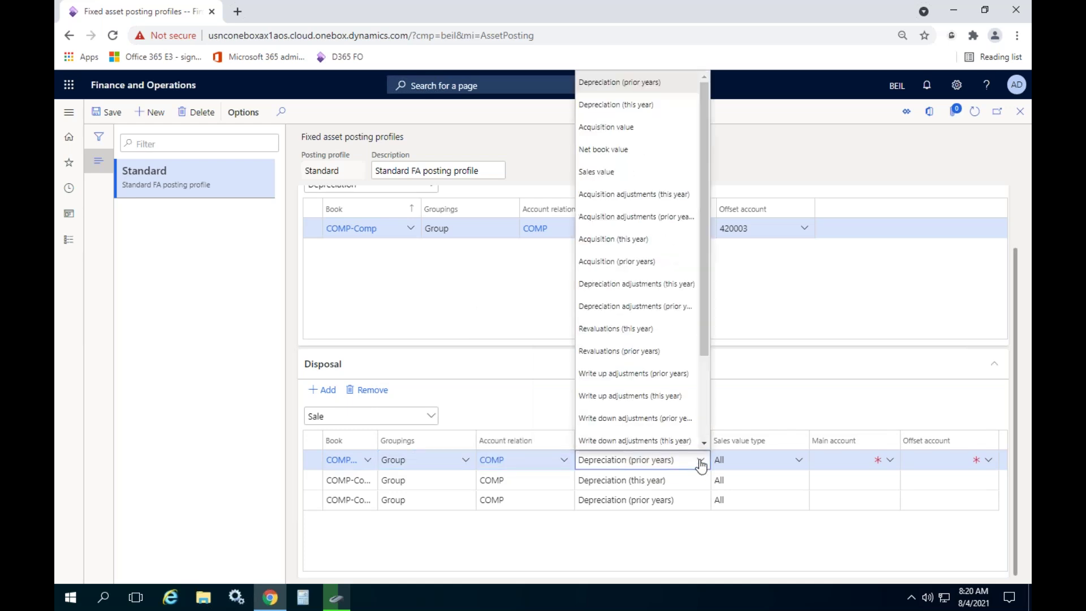
{"action": "left_click", "coordinate": [630, 150]}
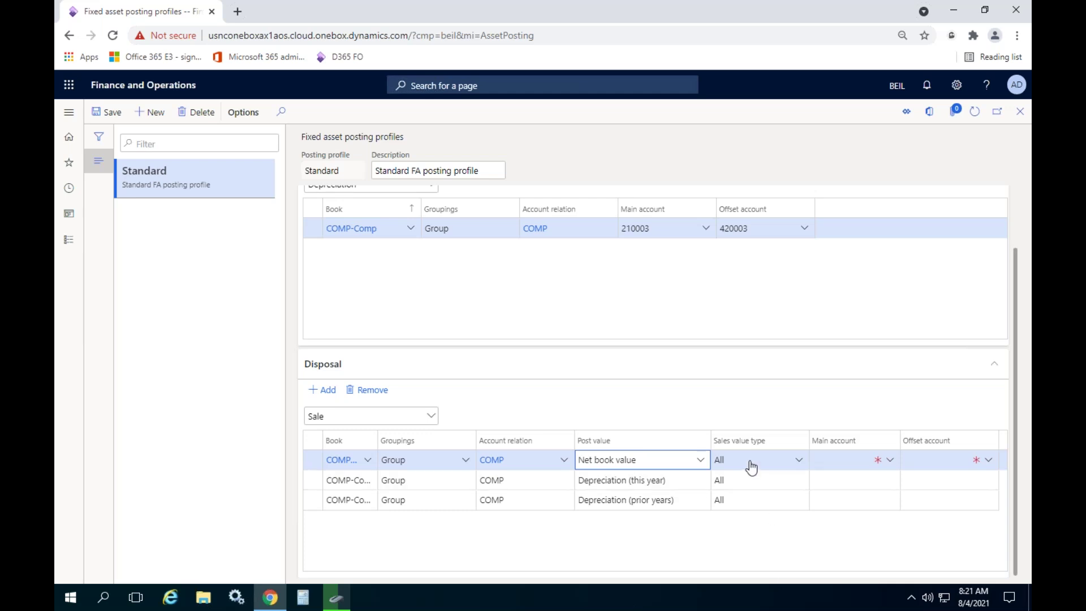
Set the Net book value line's main account to Computers and its offset account to Gain or Loss of Sales of Fixed Asset.
{"action": "left_click", "coordinate": [842, 459]}
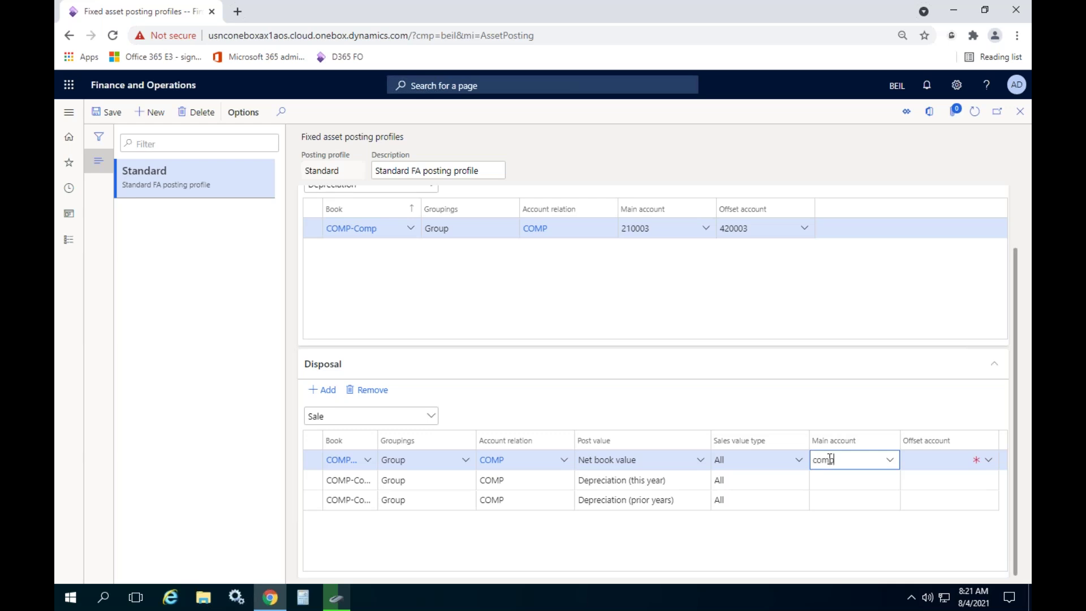
{"action": "left_click", "coordinate": [532, 355]}
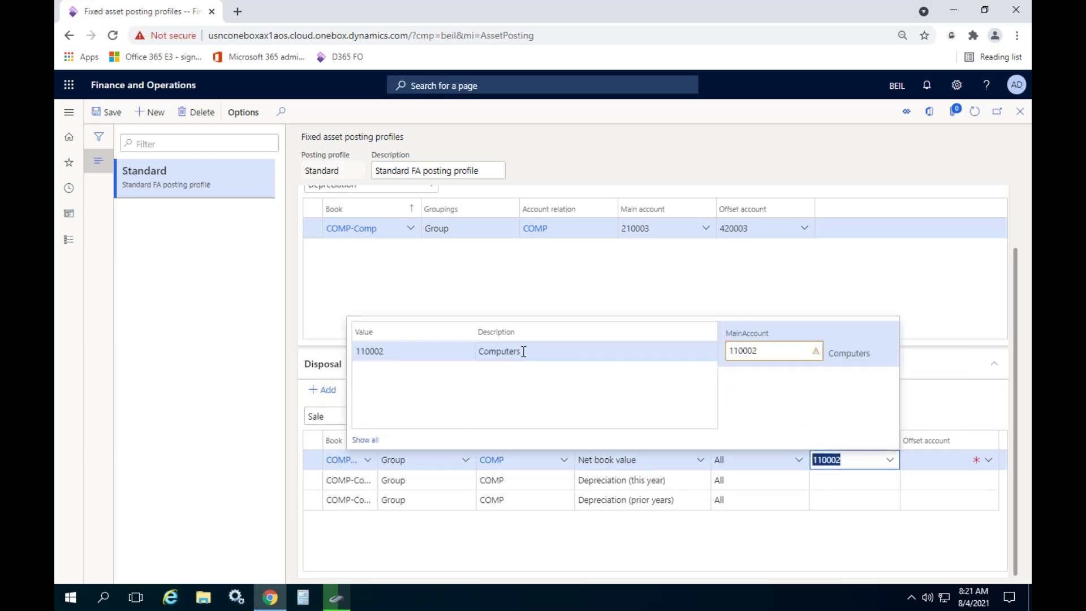
{"action": "left_click", "coordinate": [940, 461]}
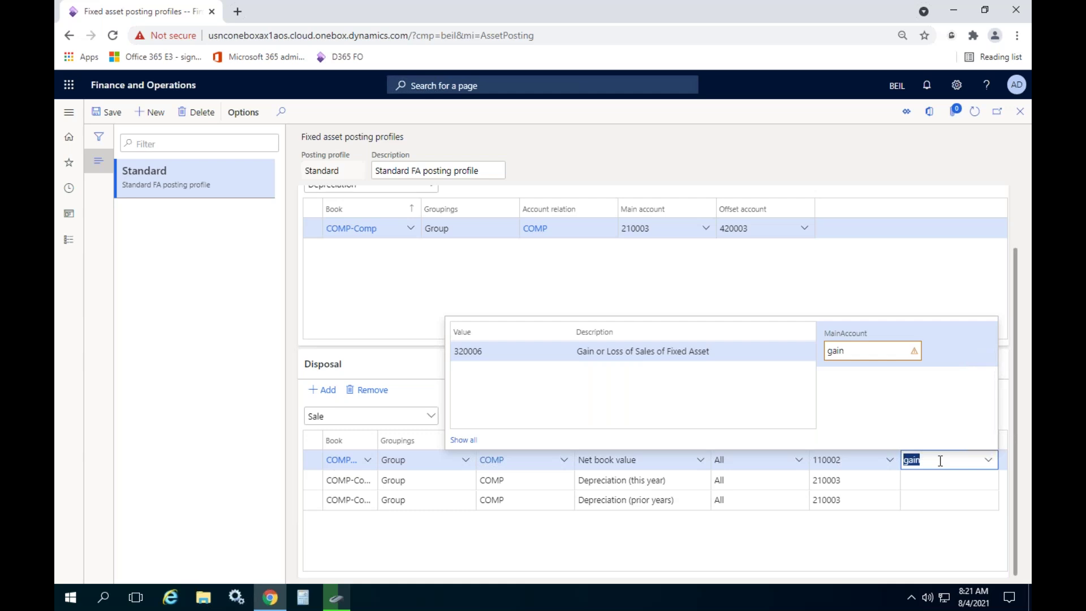
{"action": "left_click", "coordinate": [624, 351]}
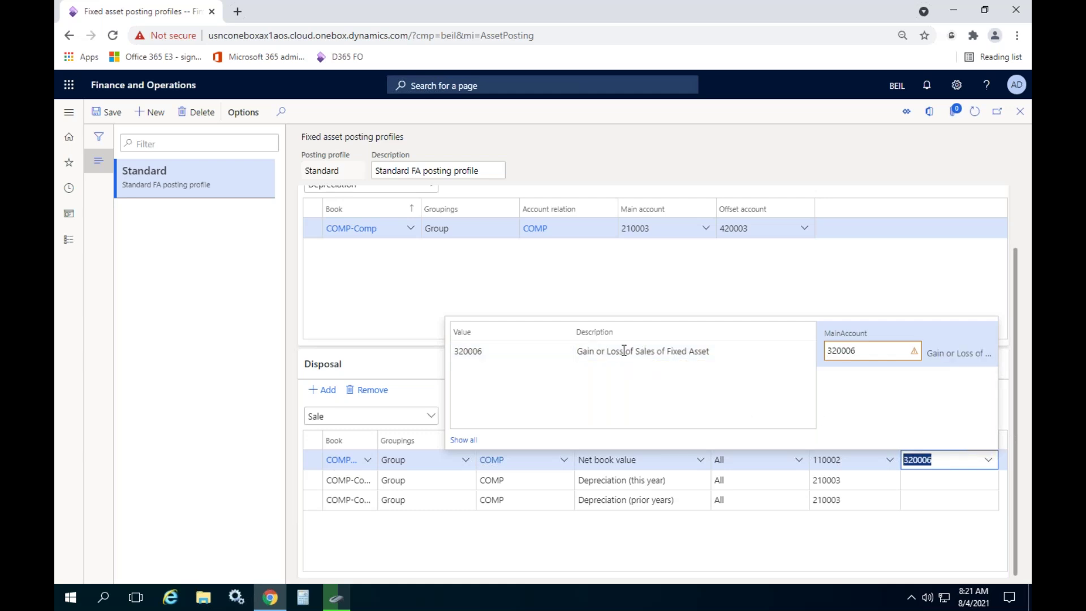
Show the Disposal - sale ledger accounts and compare their main account with the offset accounts of the Sale disposal lines.
{"action": "left_click", "coordinate": [385, 274]}
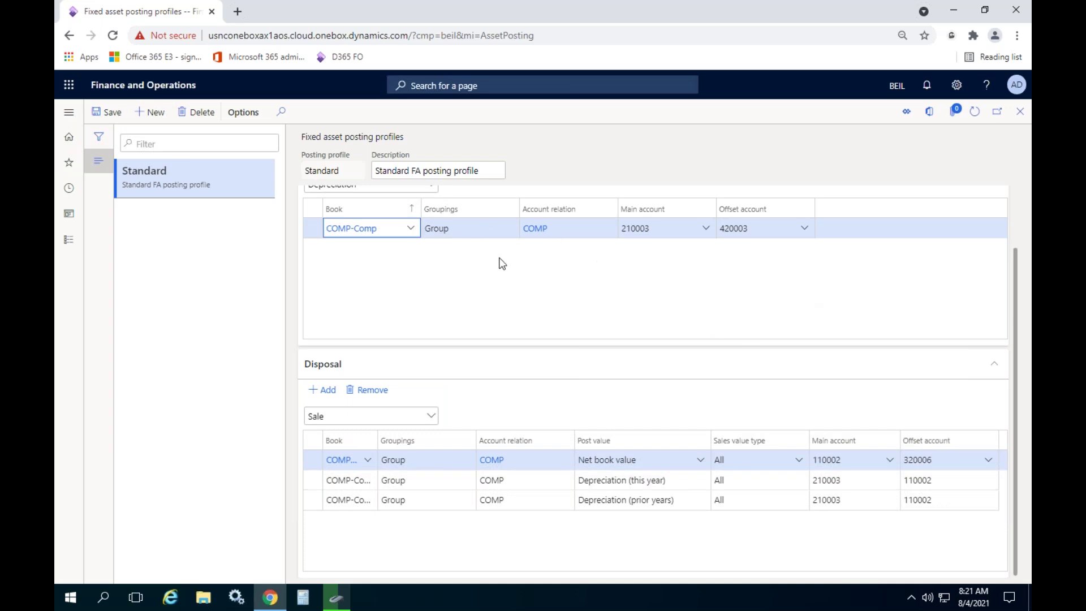
{"action": "scroll", "coordinate": [499, 261], "scroll_direction": "up", "scroll_amount": 2}
{"action": "left_click", "coordinate": [368, 256]}
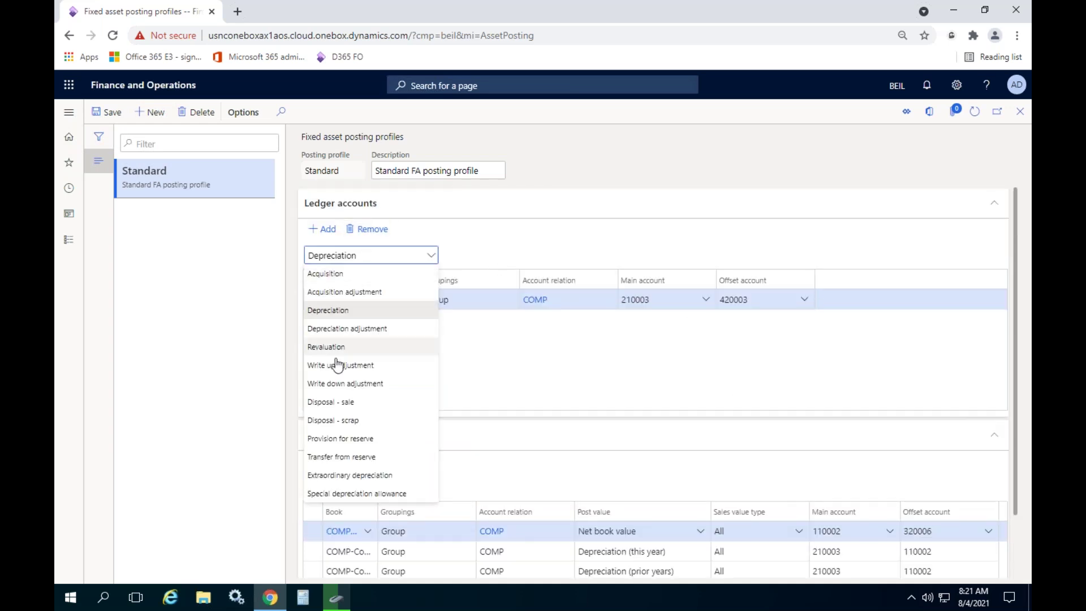
{"action": "left_click", "coordinate": [338, 402]}
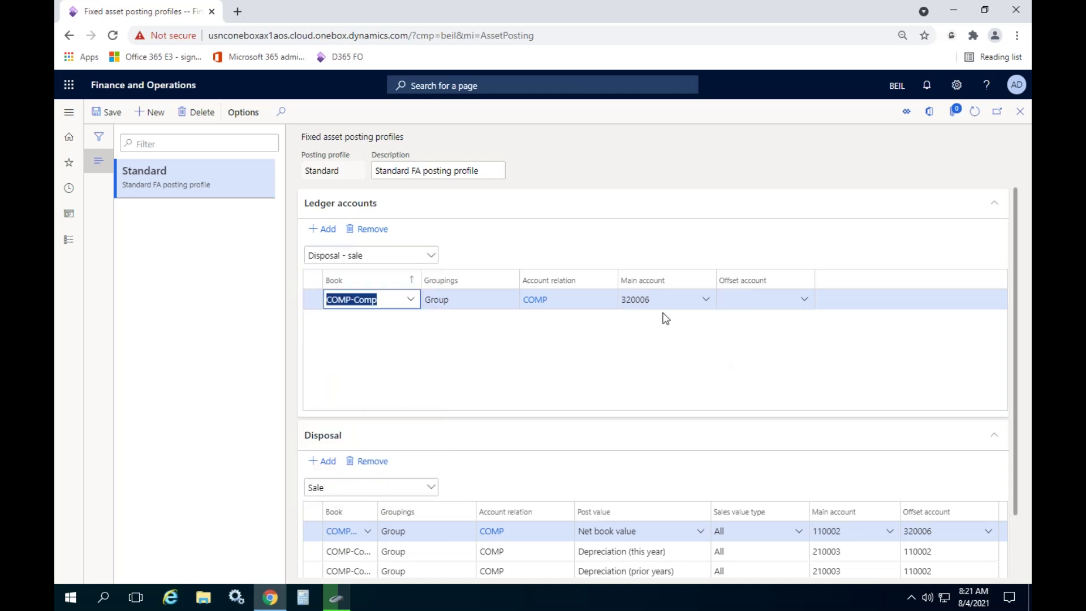
{"action": "scroll", "coordinate": [939, 544], "scroll_direction": "down", "scroll_amount": 1}
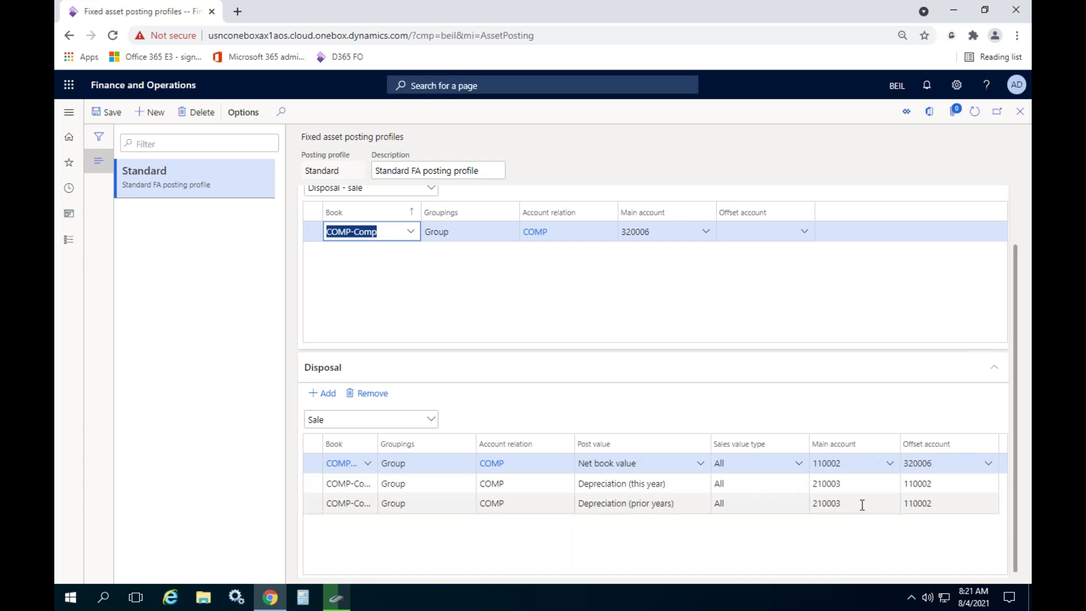
{"action": "mouse_move", "coordinate": [862, 505]}
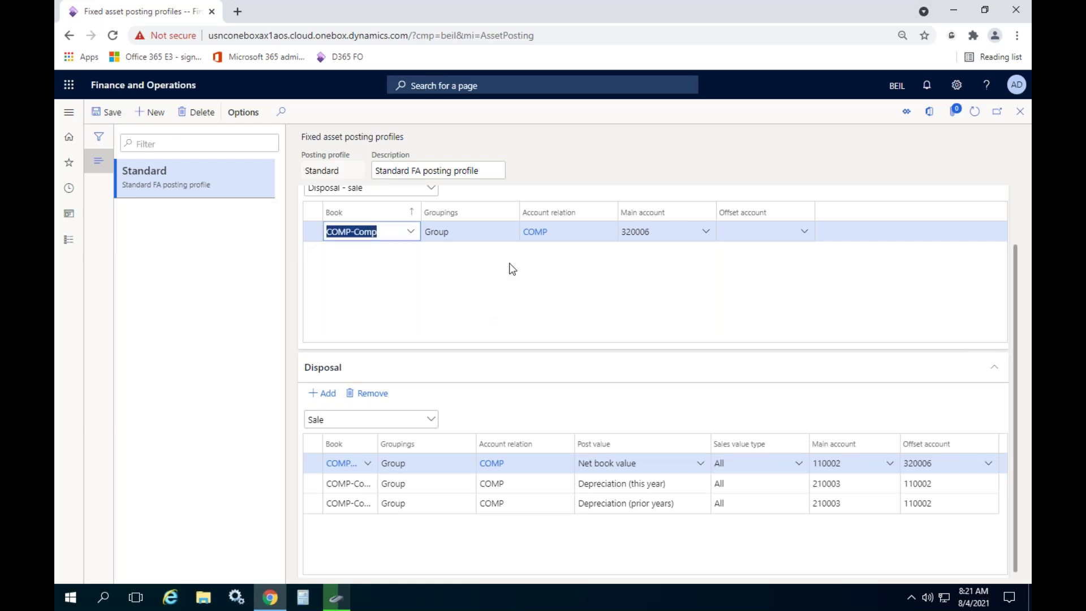
{"action": "left_click", "coordinate": [659, 233]}
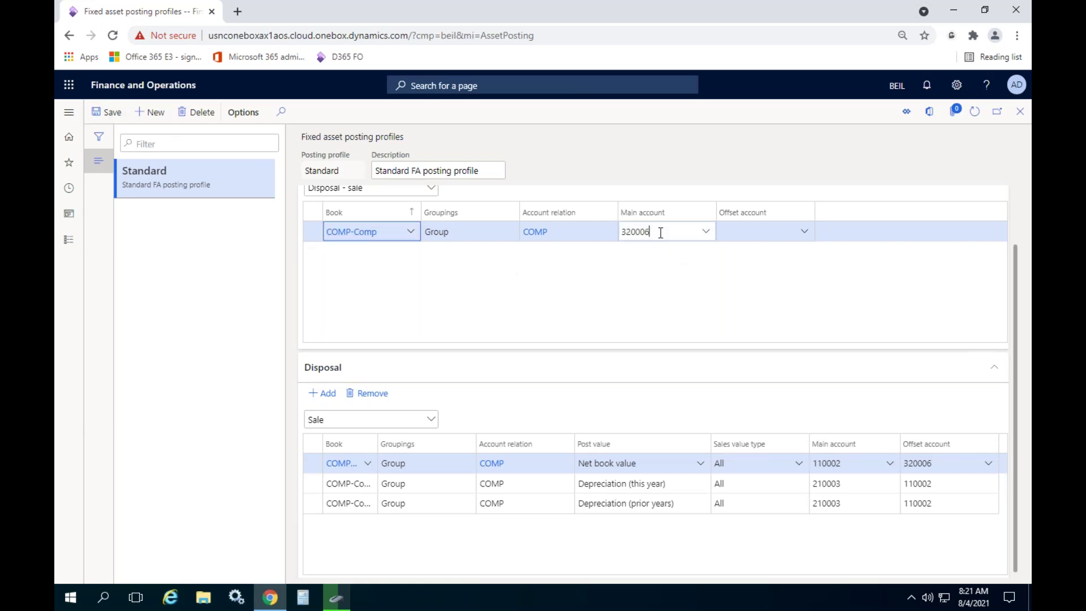
{"action": "left_click", "coordinate": [939, 503]}
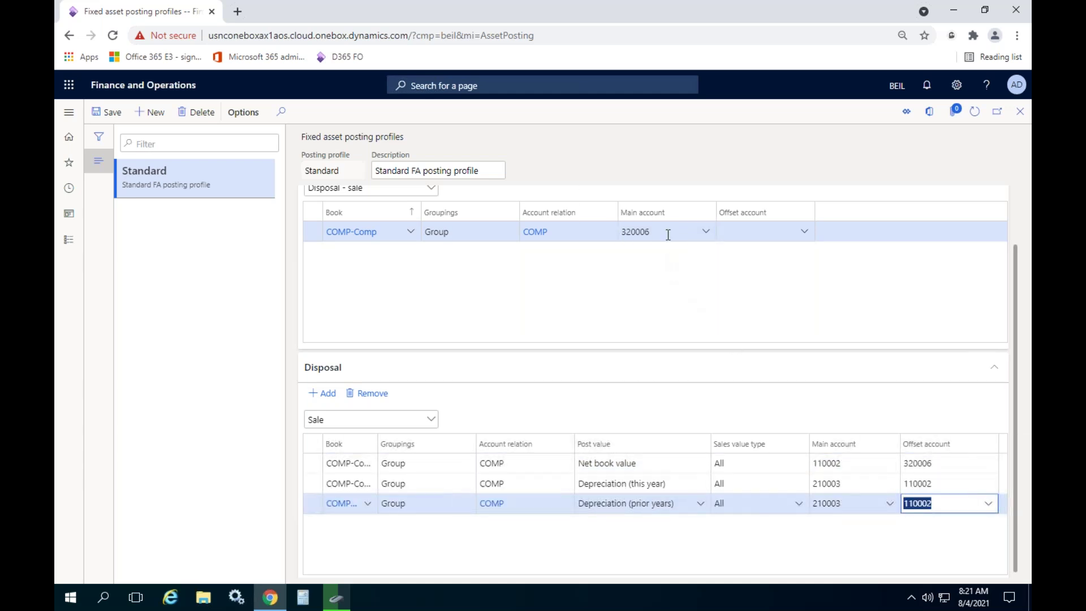
{"action": "left_click", "coordinate": [947, 458]}
{"action": "left_click", "coordinate": [941, 464]}
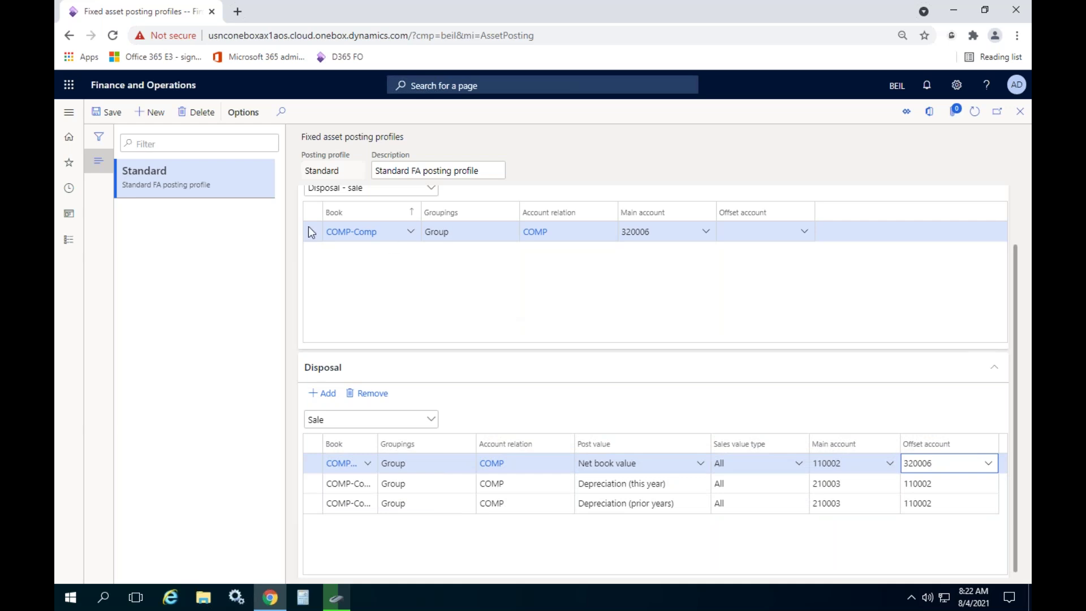
Close the posting profiles and open the Fixed assets list in the Fixed assets module.
{"action": "left_click", "coordinate": [1023, 113]}
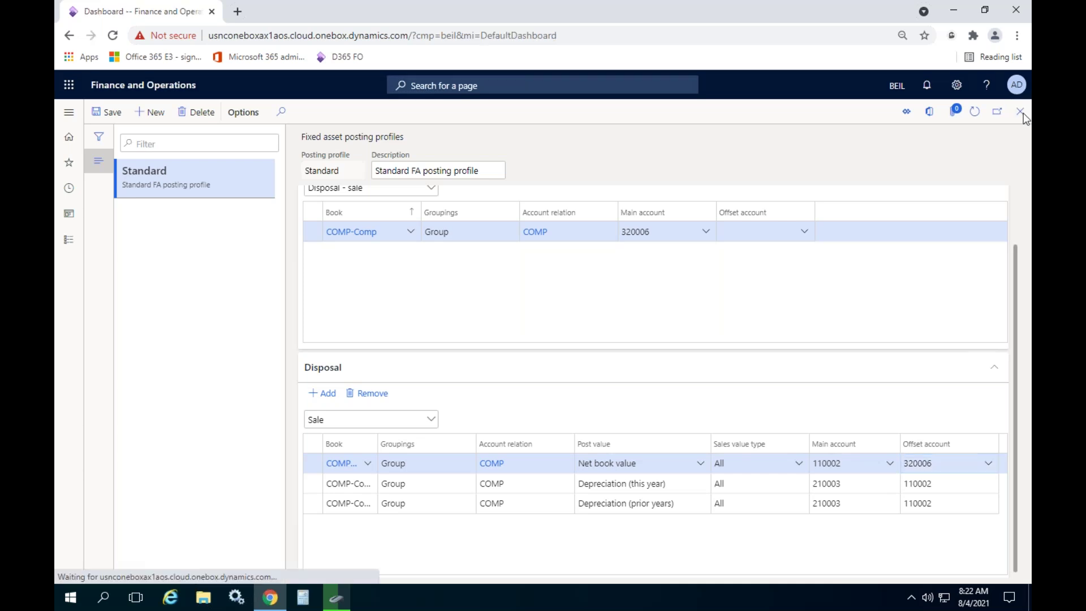
{"action": "left_click", "coordinate": [68, 239]}
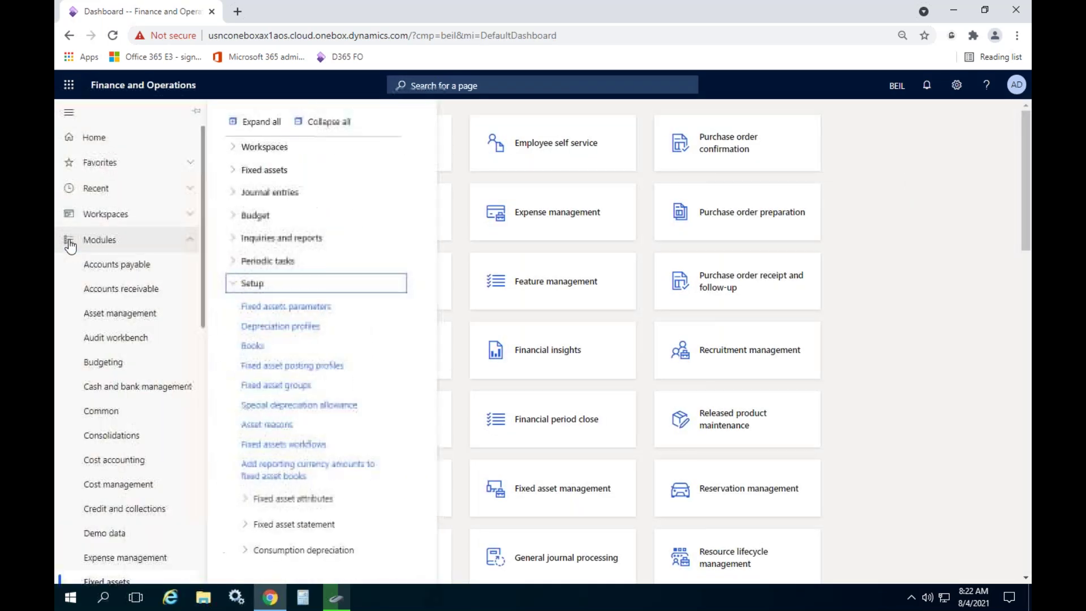
{"action": "left_click", "coordinate": [253, 283]}
{"action": "left_click", "coordinate": [284, 171]}
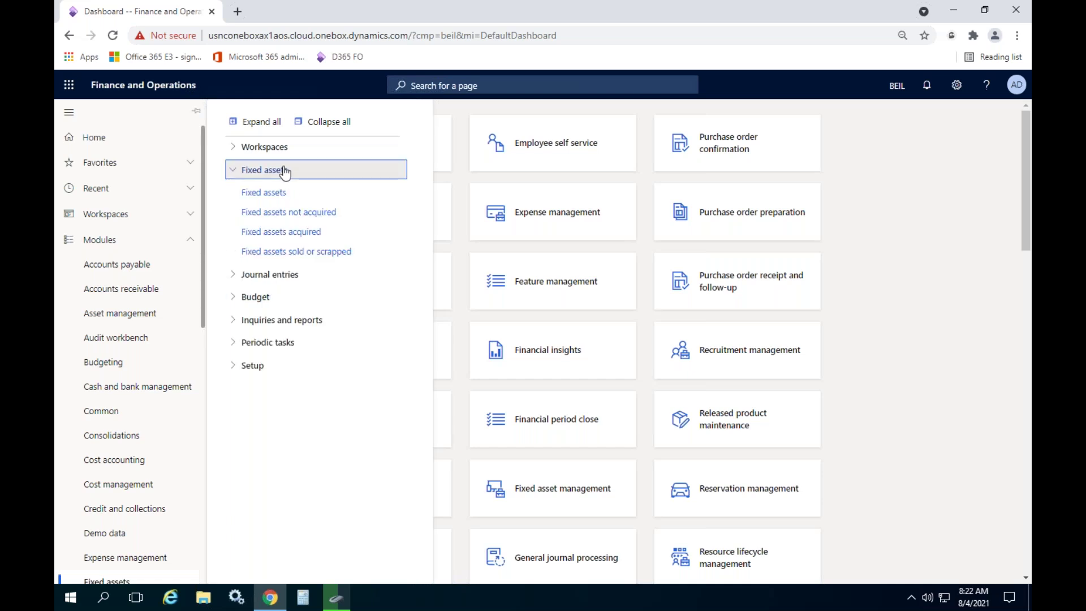
{"action": "left_click", "coordinate": [265, 192]}
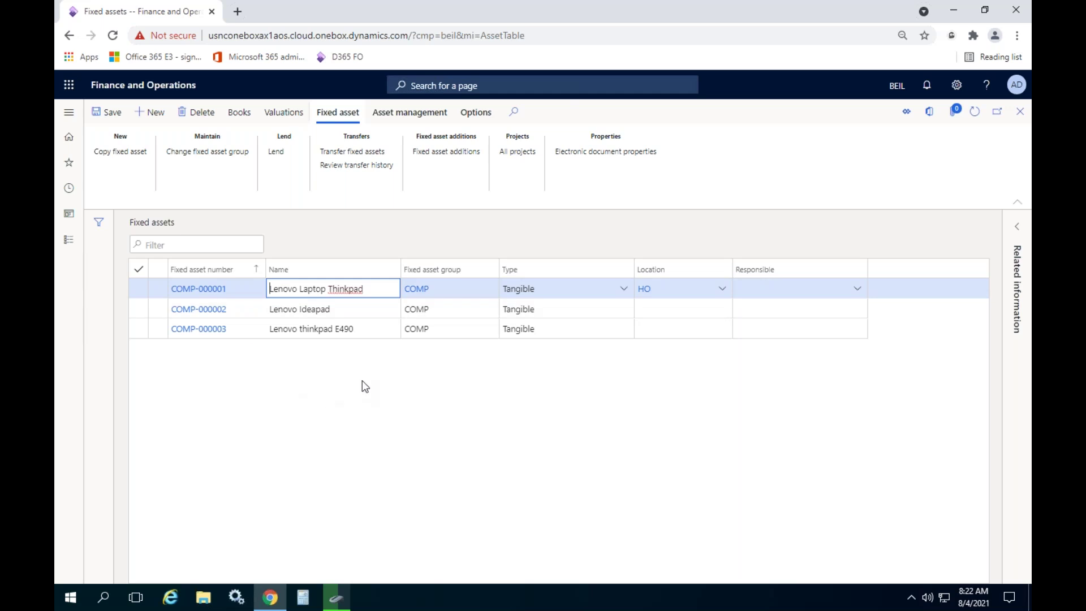
Create and save a new fixed asset in the COMP group with the name Dell Laptop.
{"action": "left_click", "coordinate": [159, 116]}
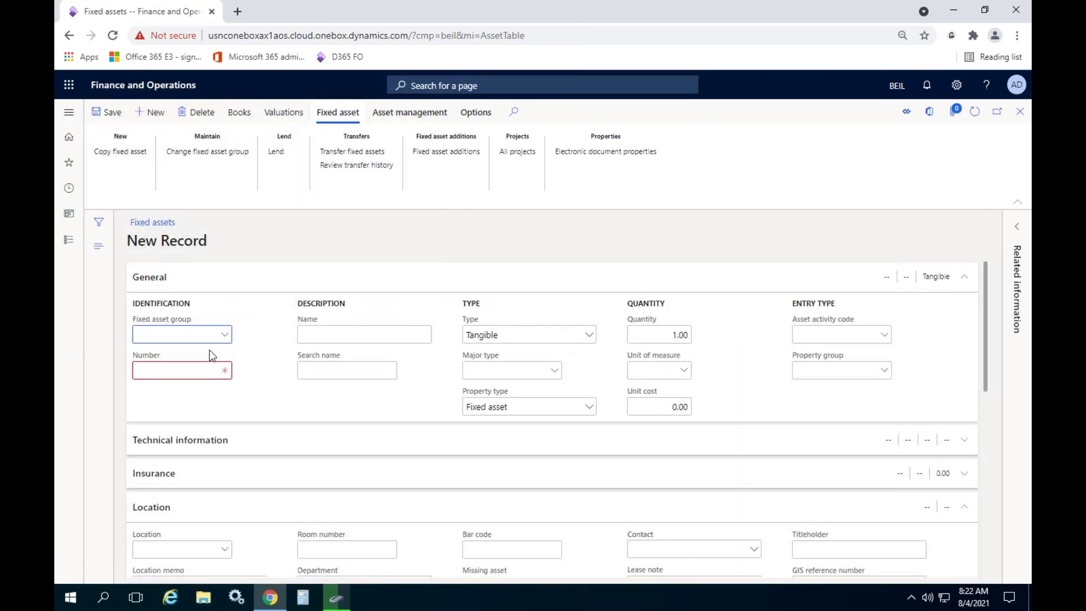
{"action": "left_click", "coordinate": [226, 338]}
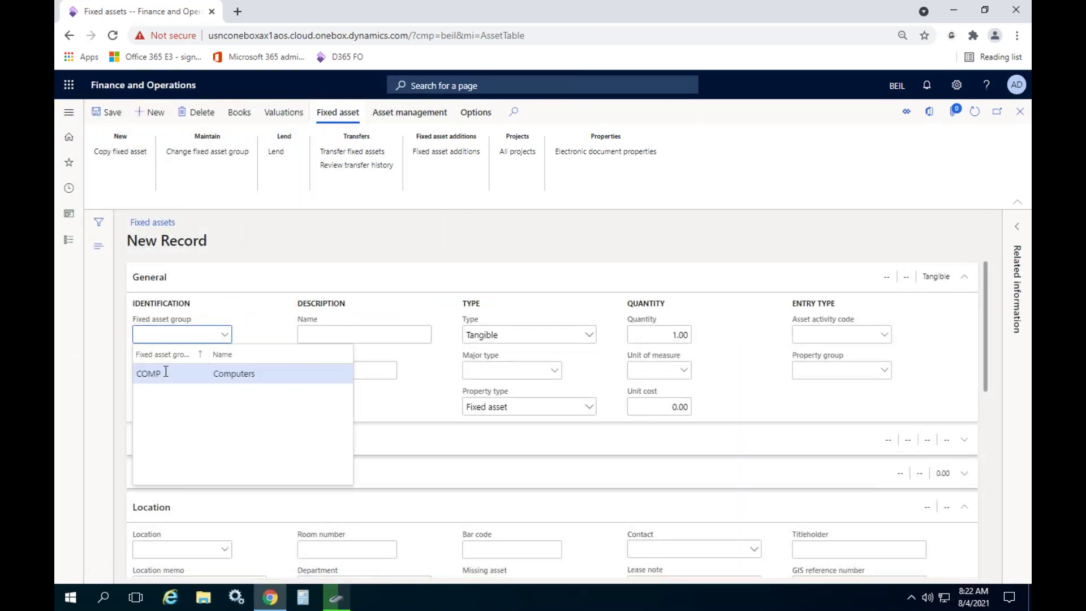
{"action": "left_click", "coordinate": [185, 376]}
{"action": "left_click", "coordinate": [356, 335]}
{"action": "type", "text": "Dell Laptop"}
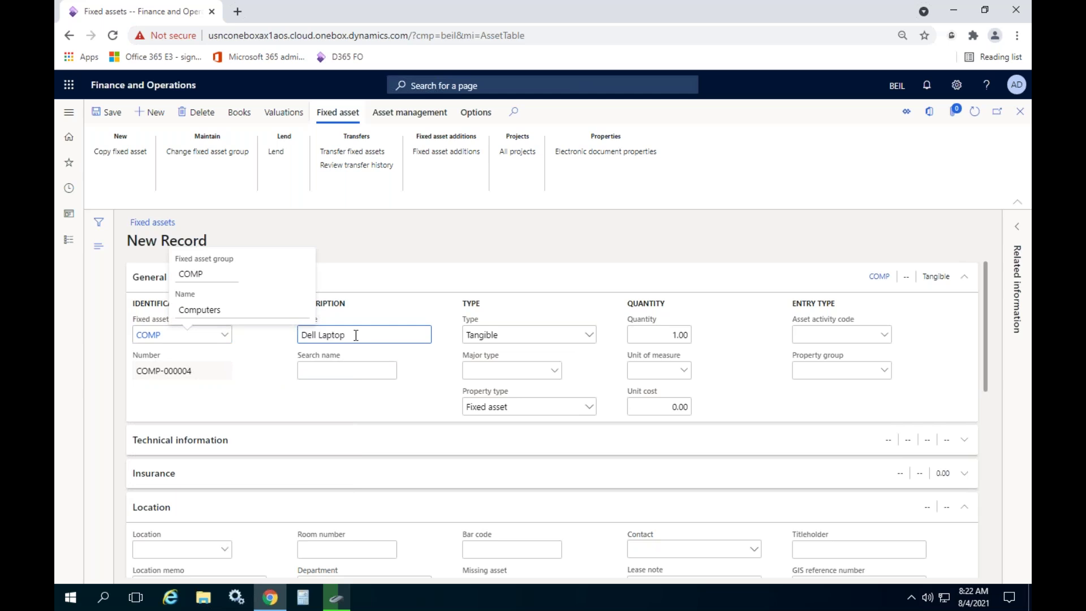
{"action": "left_click", "coordinate": [108, 112]}
{"action": "scroll", "coordinate": [537, 396], "scroll_direction": "down", "scroll_amount": 3}
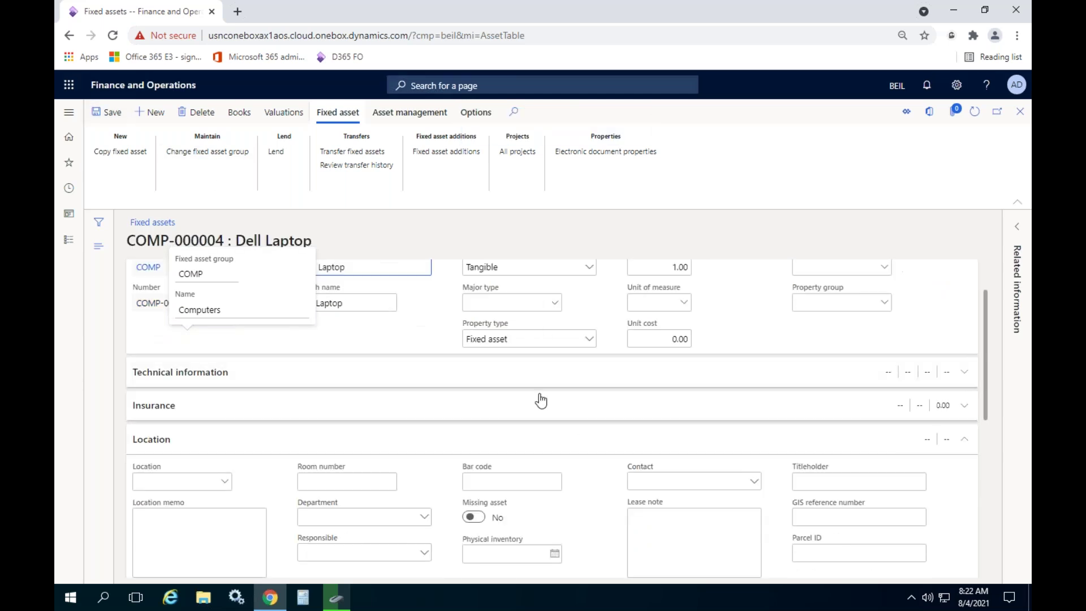
Examine the Dell Laptop's asset details, the depreciation settings of its COMP-Comp book, and its valuation balances.
{"action": "scroll", "coordinate": [538, 388], "scroll_direction": "down", "scroll_amount": 3}
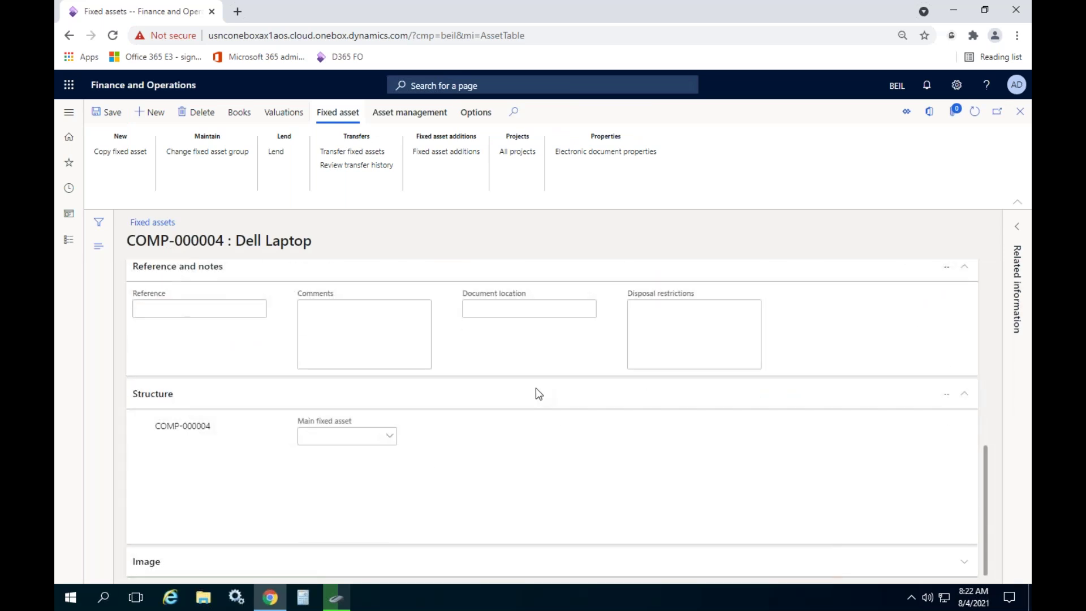
{"action": "scroll", "coordinate": [375, 274], "scroll_direction": "up", "scroll_amount": 6}
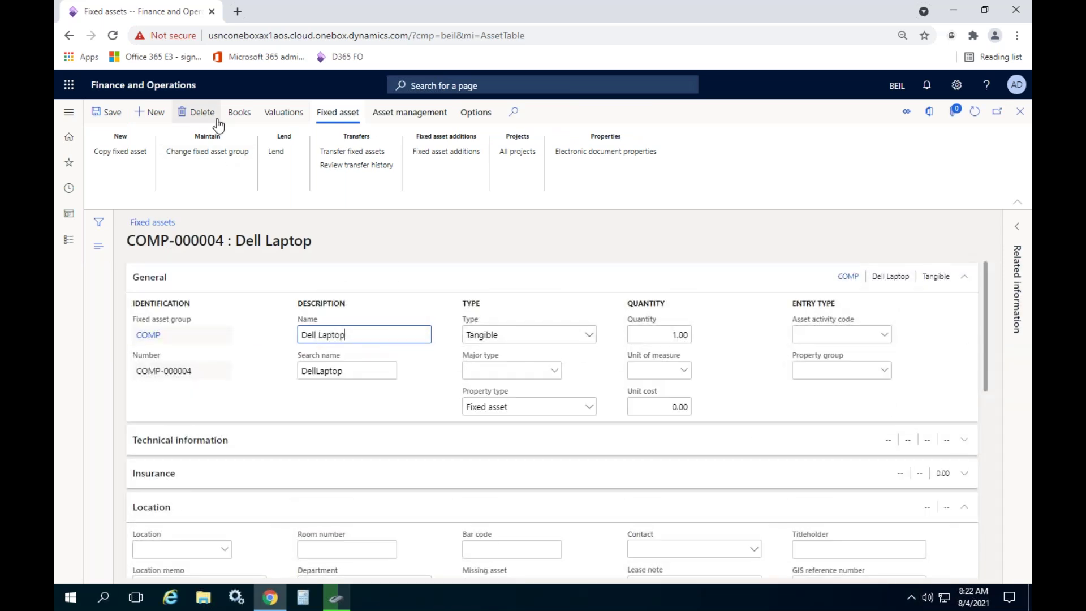
{"action": "left_click", "coordinate": [228, 115]}
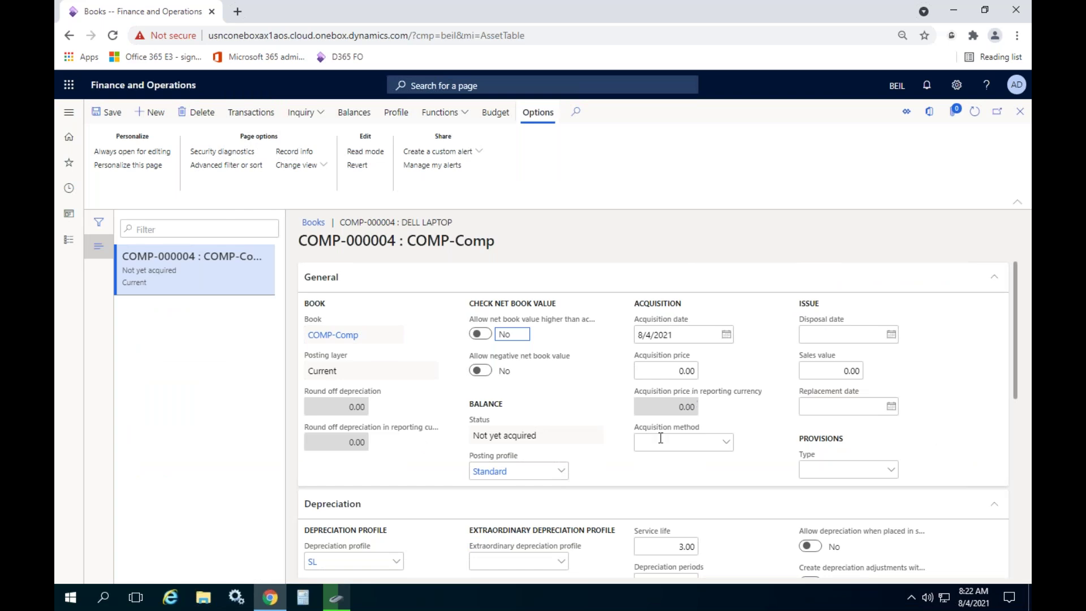
{"action": "scroll", "coordinate": [661, 438], "scroll_direction": "down", "scroll_amount": 5}
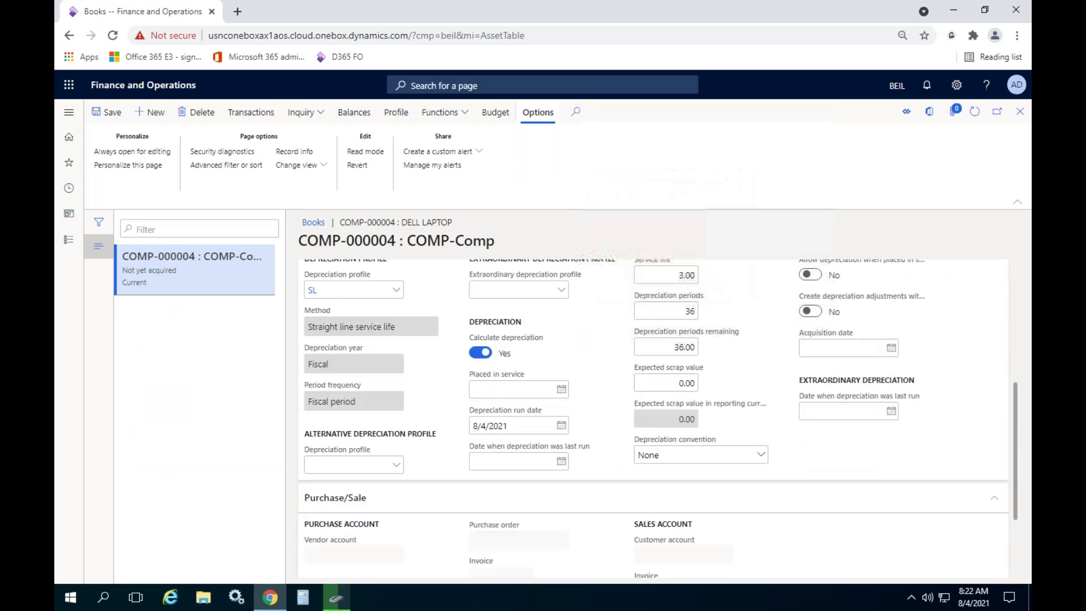
{"action": "scroll", "coordinate": [667, 422], "scroll_direction": "up", "scroll_amount": 5}
{"action": "scroll", "coordinate": [667, 421], "scroll_direction": "down", "scroll_amount": 5}
{"action": "scroll", "coordinate": [428, 500], "scroll_direction": "up", "scroll_amount": 1}
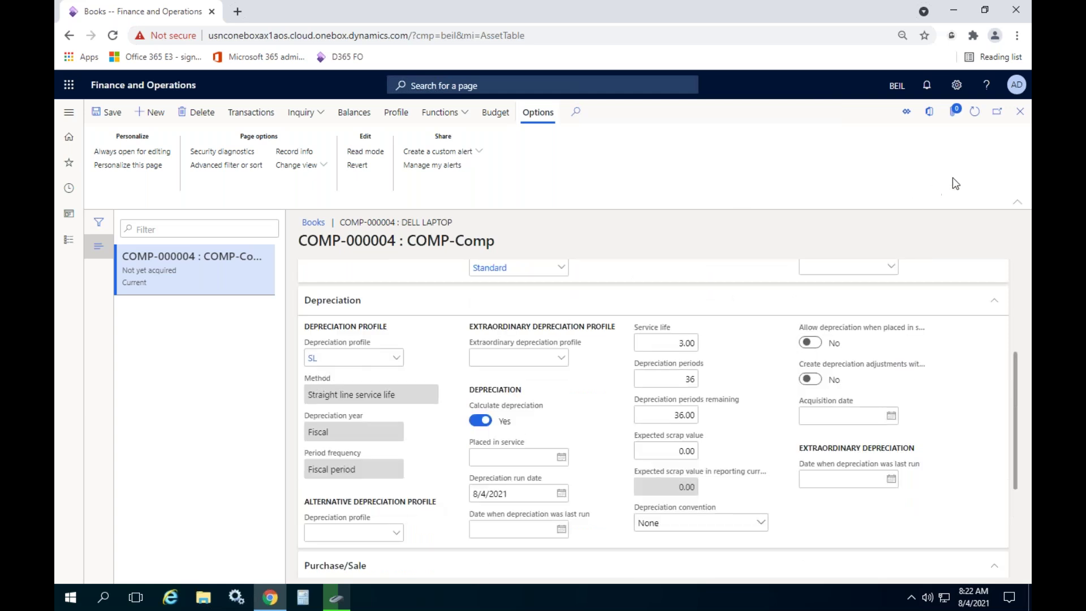
{"action": "left_click", "coordinate": [695, 342]}
{"action": "double_click", "coordinate": [696, 342]}
{"action": "left_click", "coordinate": [1017, 113]}
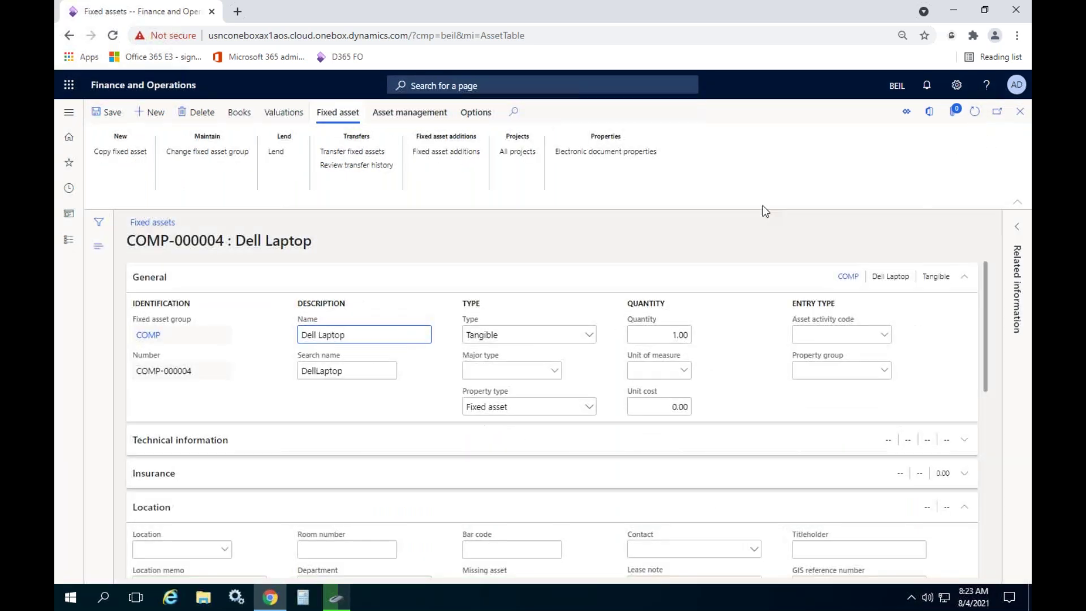
{"action": "left_click", "coordinate": [284, 113]}
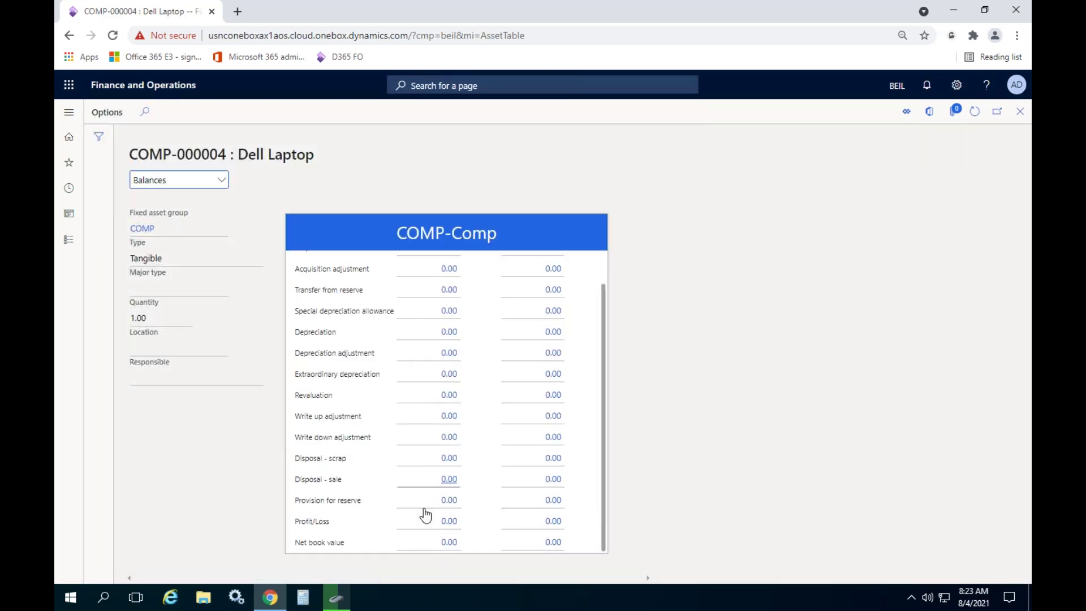
{"action": "left_click", "coordinate": [1020, 111]}
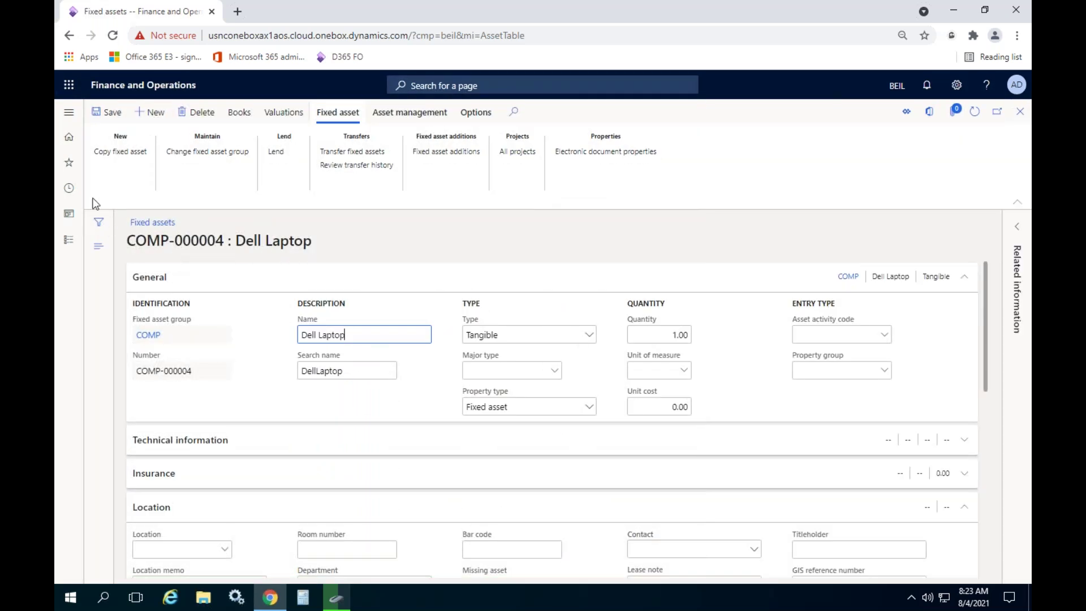
Duplicate the browser tab and open the Fixed assets journal from the Fixed assets module's journal entries in the copy.
{"action": "right_click", "coordinate": [168, 9]}
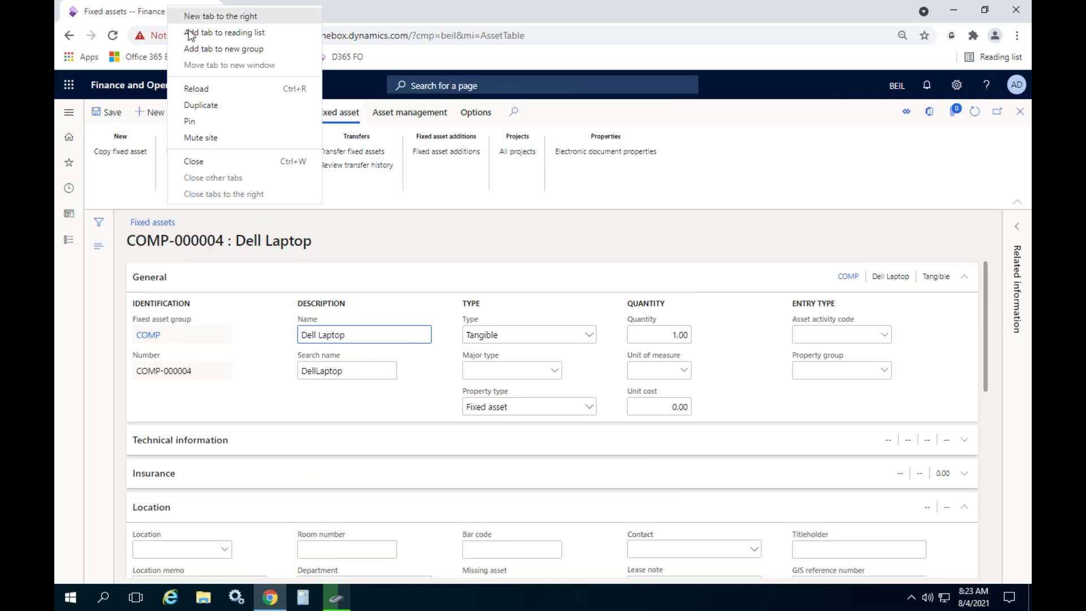
{"action": "left_click", "coordinate": [202, 105]}
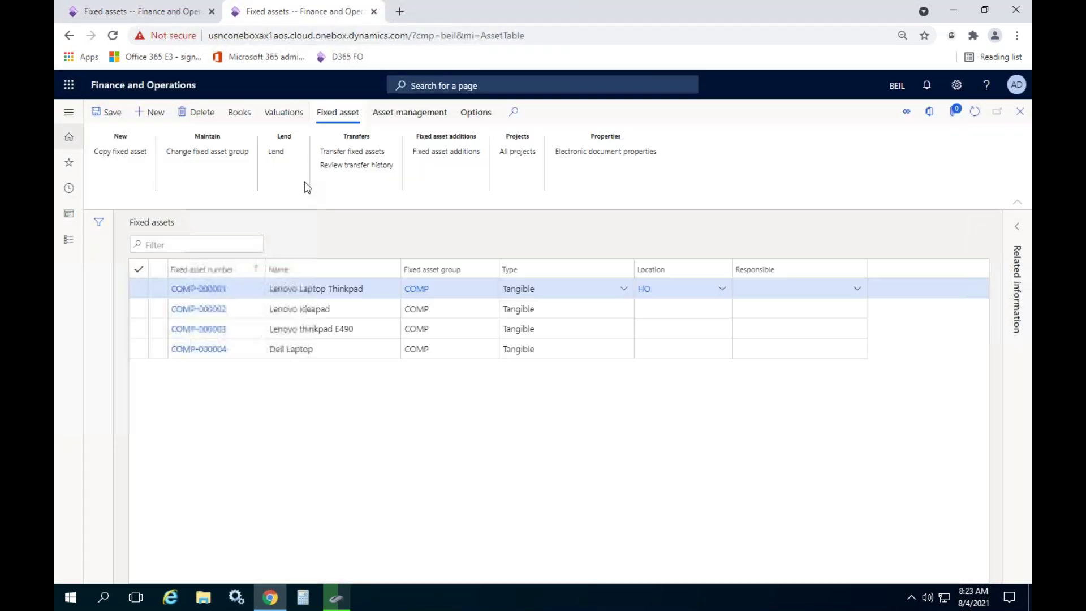
{"action": "left_click", "coordinate": [69, 239]}
{"action": "scroll", "coordinate": [126, 306], "scroll_direction": "down", "scroll_amount": 3}
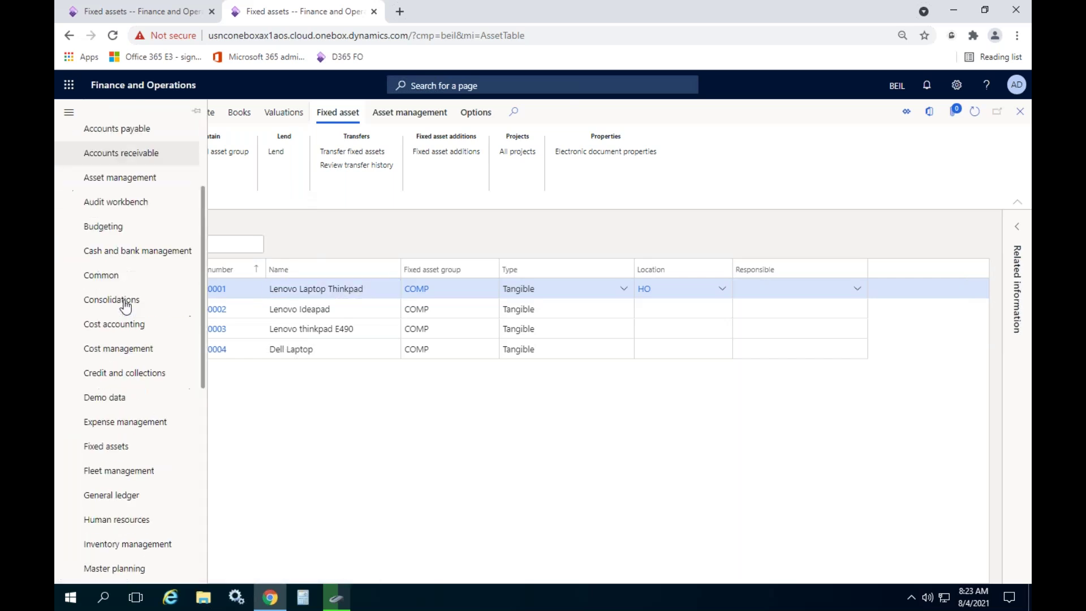
{"action": "left_click", "coordinate": [134, 447]}
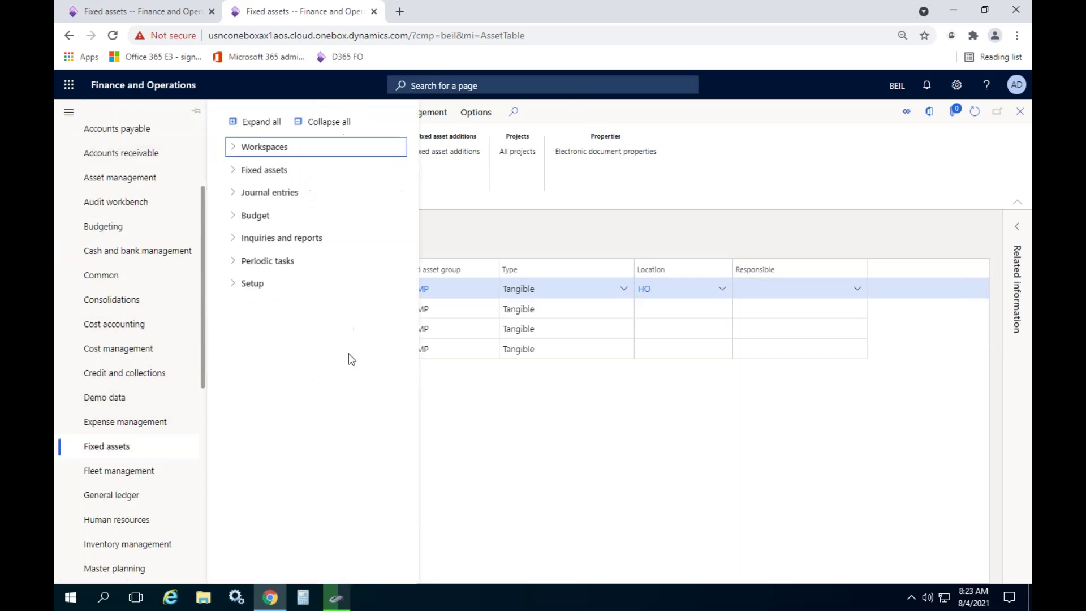
{"action": "left_click", "coordinate": [277, 192]}
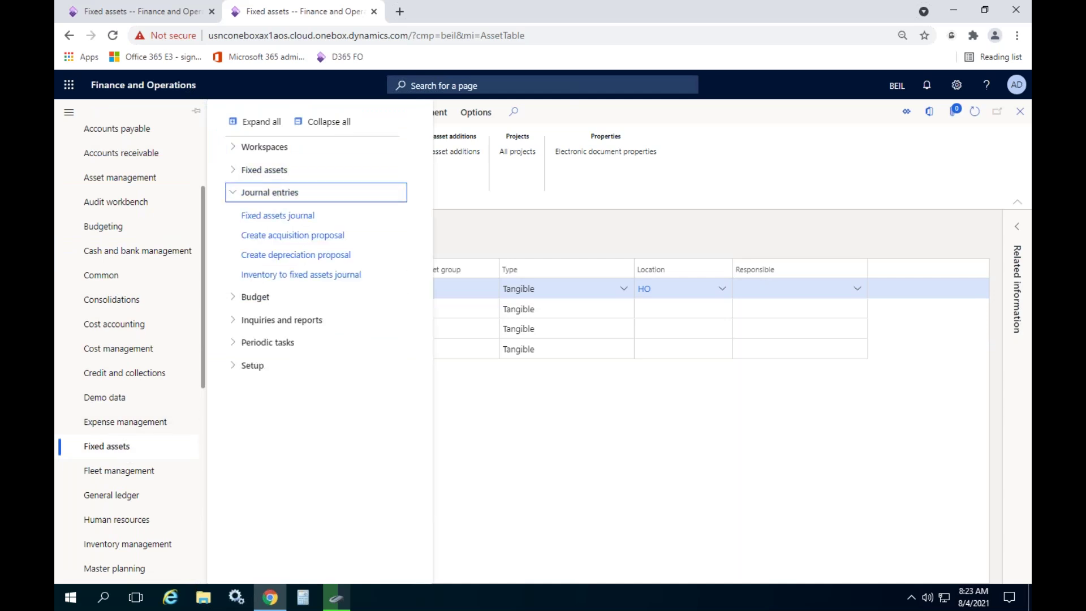
{"action": "left_click", "coordinate": [263, 217]}
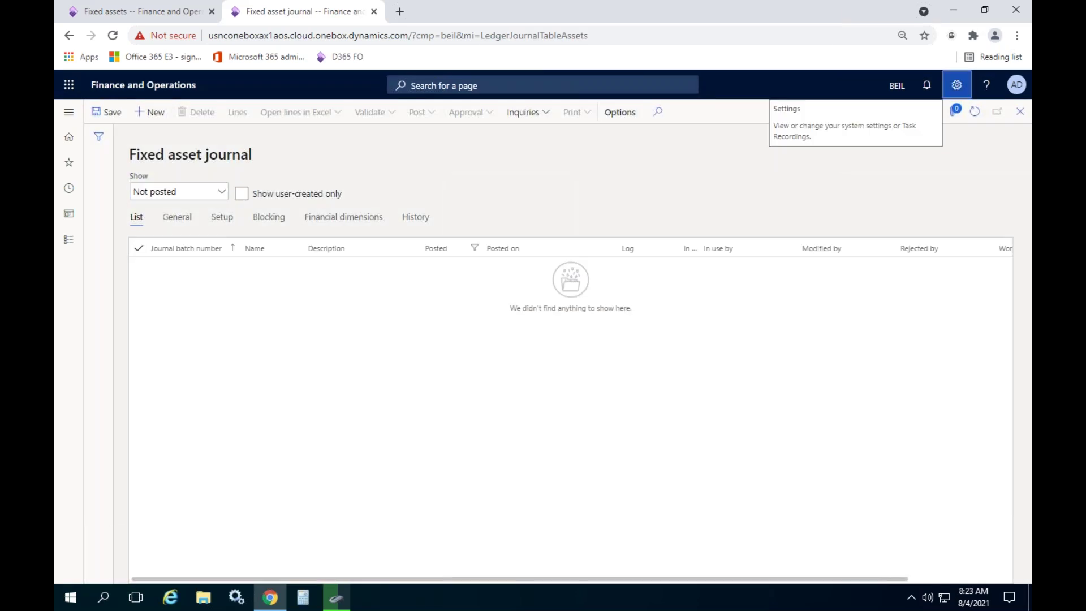
Change the color theme in the user options to teal and return to the fixed asset journal.
{"action": "left_click", "coordinate": [956, 84]}
{"action": "left_click", "coordinate": [964, 108]}
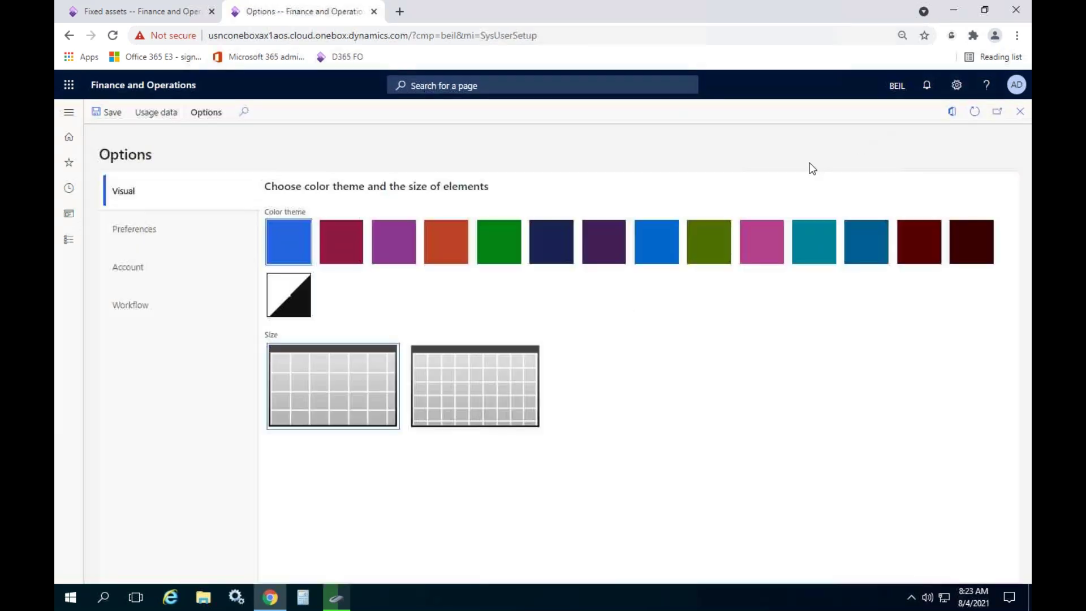
{"action": "left_click", "coordinate": [800, 247]}
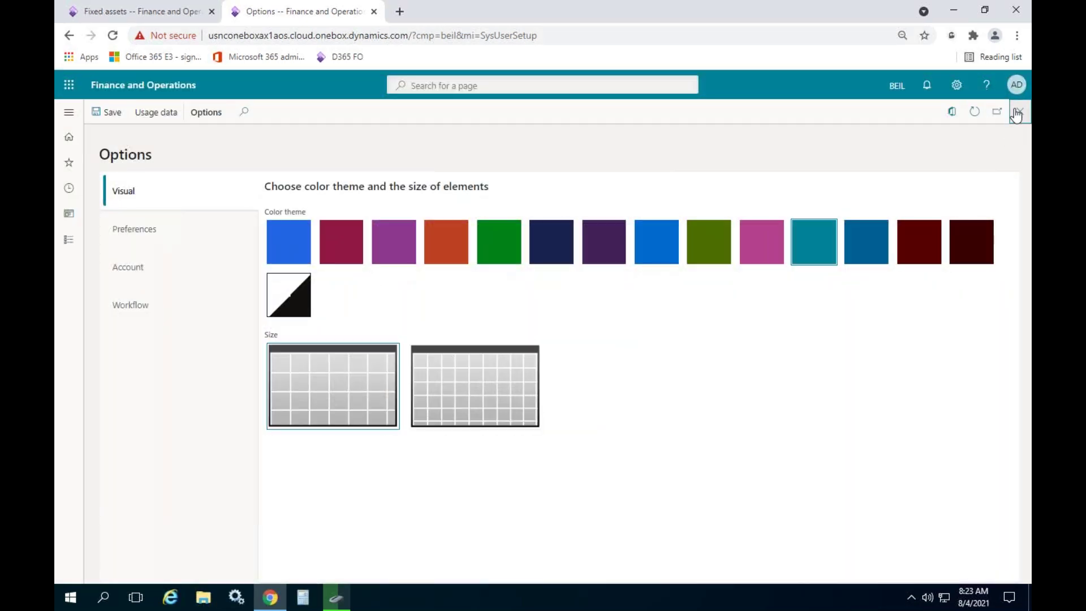
{"action": "left_click", "coordinate": [1020, 112]}
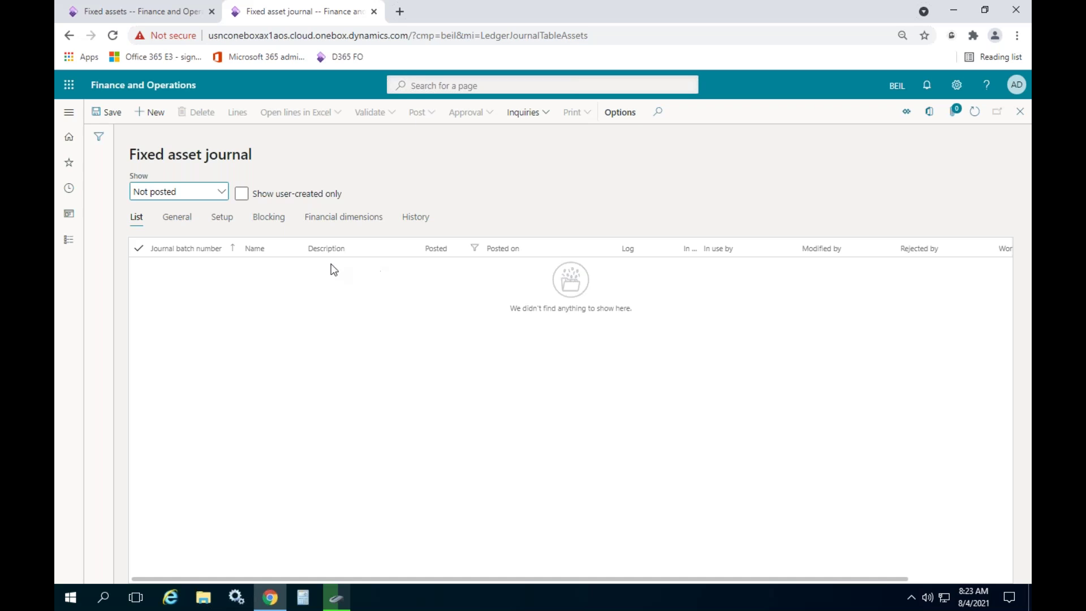
Create a new fixed asset journal with the name FA-Aquisit and open its lines.
{"action": "left_click", "coordinate": [156, 112]}
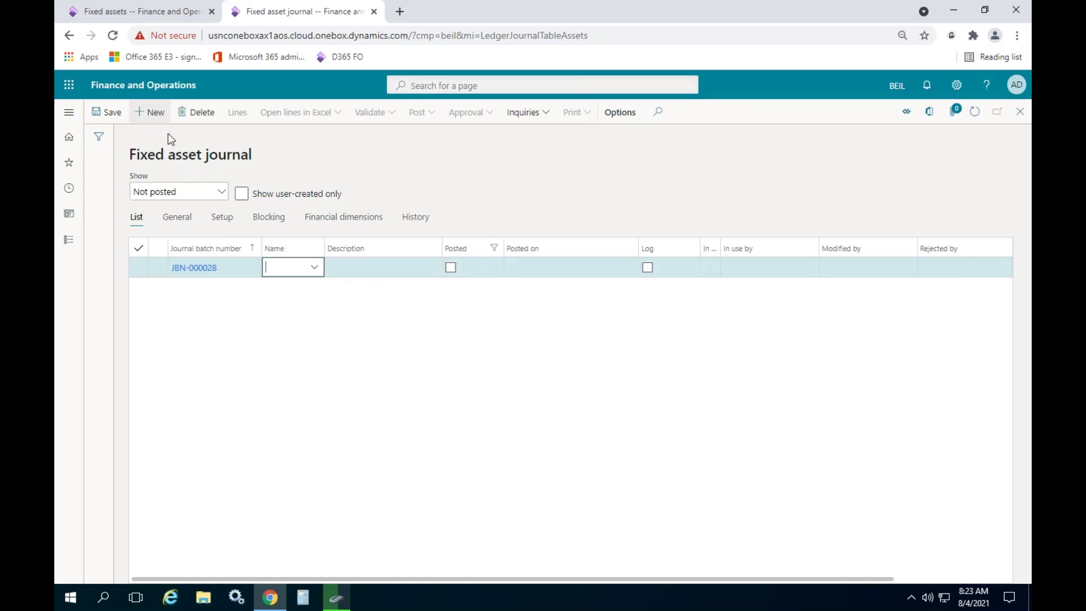
{"action": "left_click", "coordinate": [314, 267]}
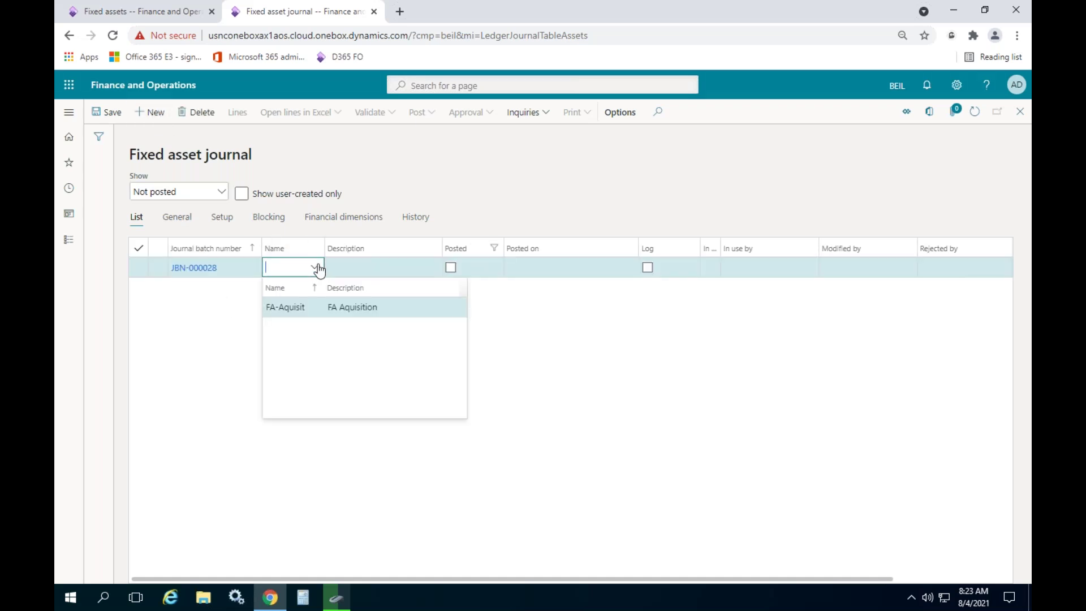
{"action": "left_click", "coordinate": [285, 307]}
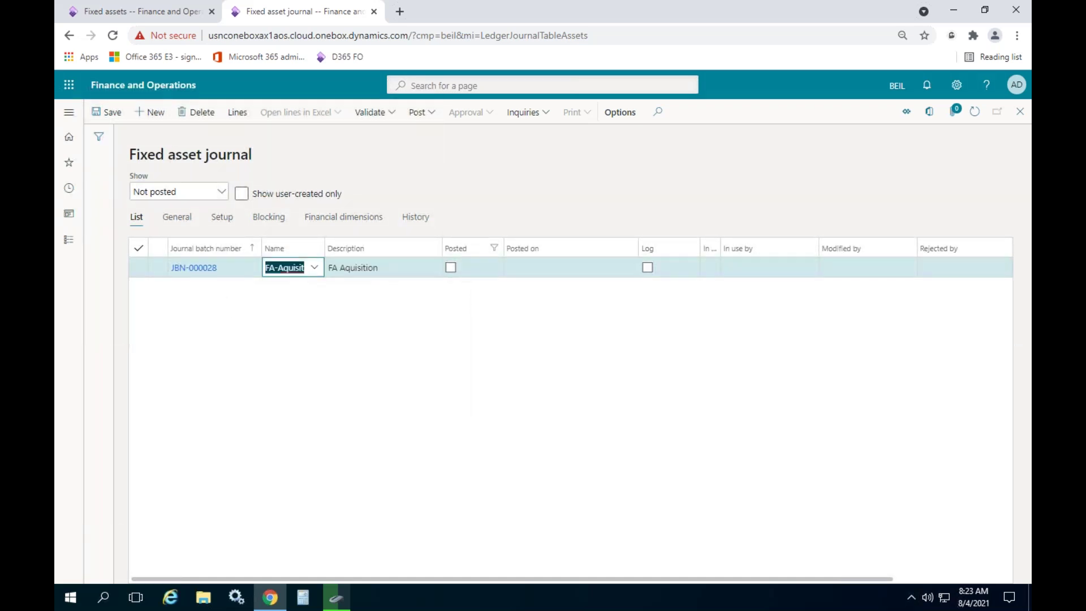
{"action": "left_click", "coordinate": [238, 116]}
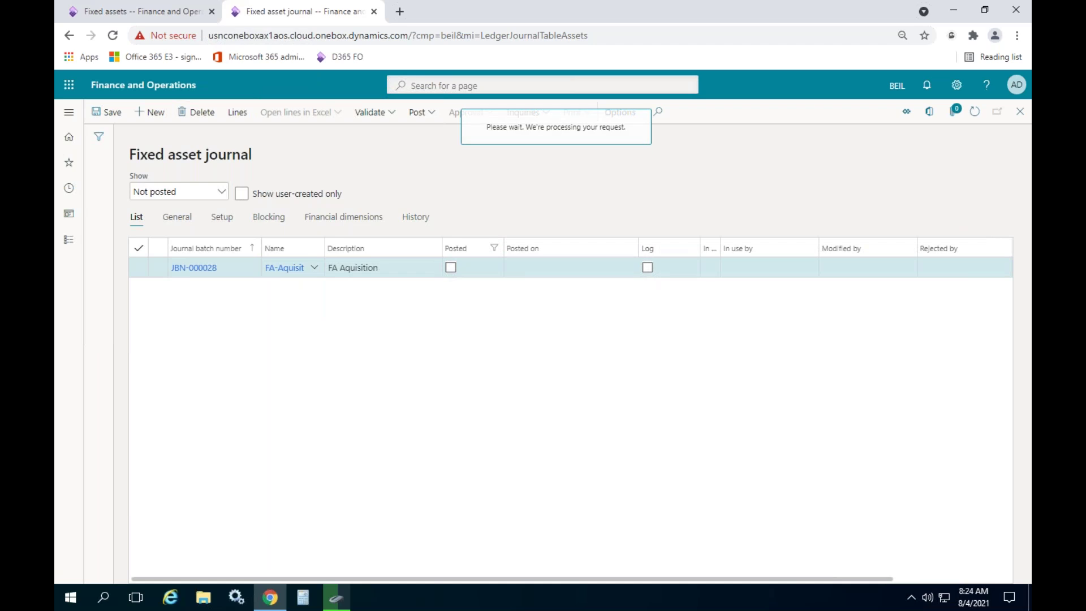
{"action": "left_click", "coordinate": [161, 12]}
{"action": "left_click", "coordinate": [294, 15]}
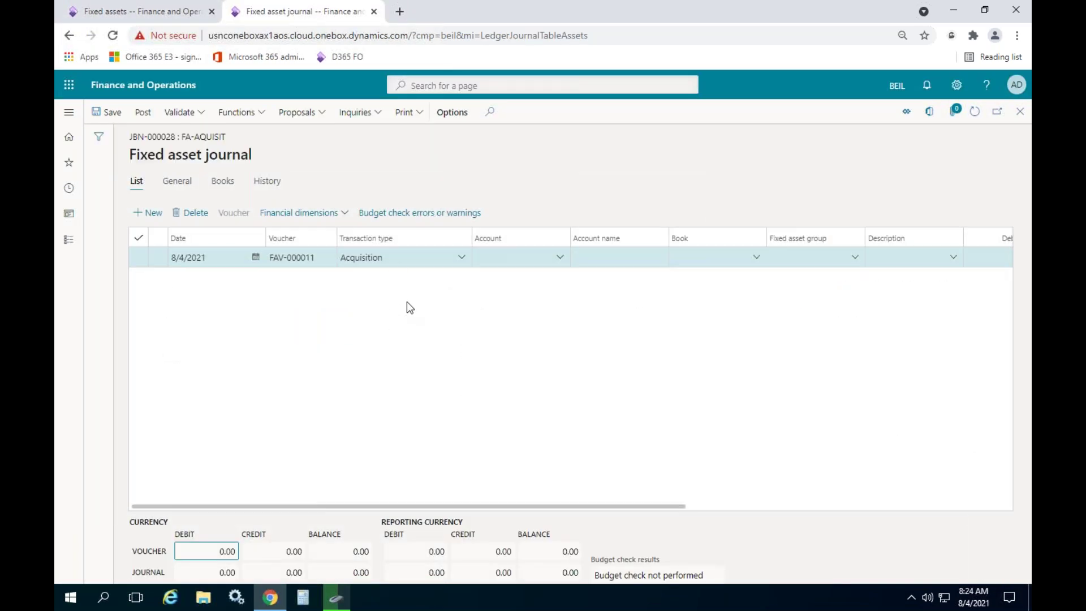
Set the acquisition line's date to 4/1/2021 and select the Dell Laptop asset COMP-000004 as its account.
{"action": "left_click", "coordinate": [257, 260]}
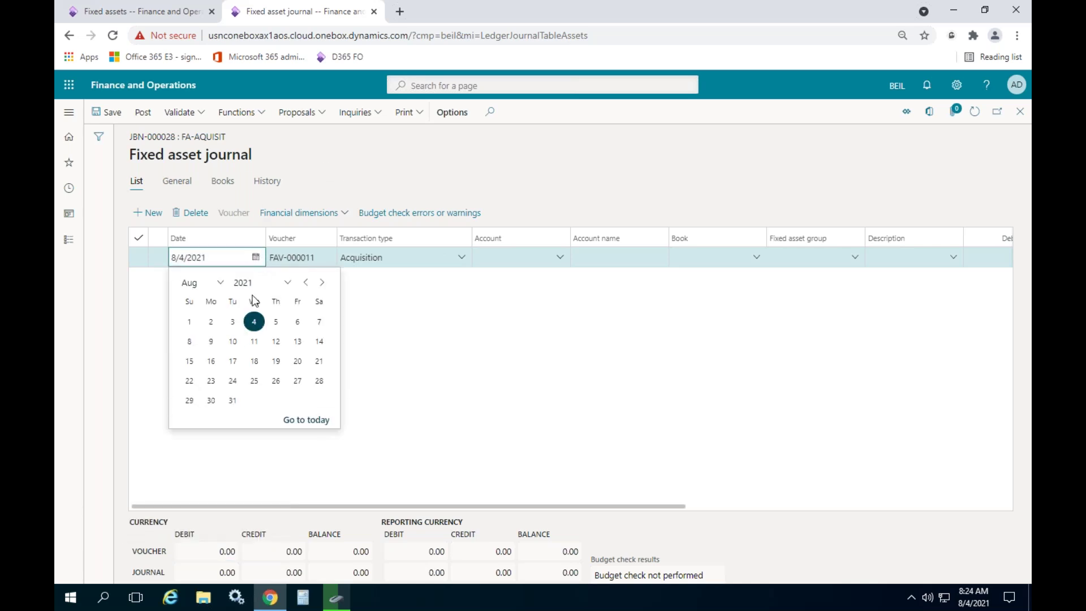
{"action": "left_click", "coordinate": [305, 283]}
{"action": "left_click", "coordinate": [306, 283]}
{"action": "left_click", "coordinate": [306, 283]}
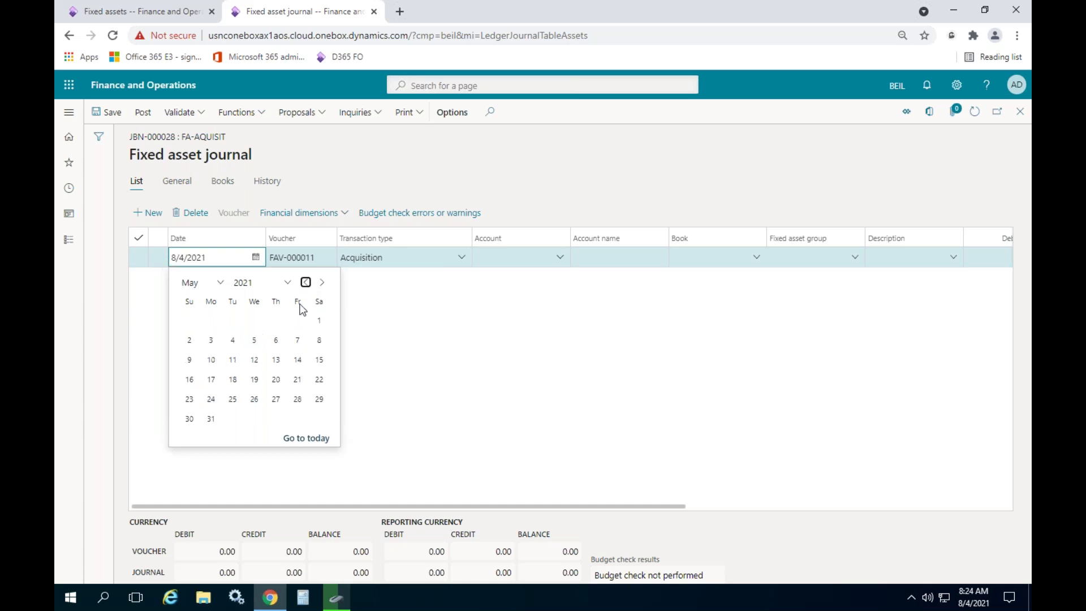
{"action": "left_click", "coordinate": [305, 283]}
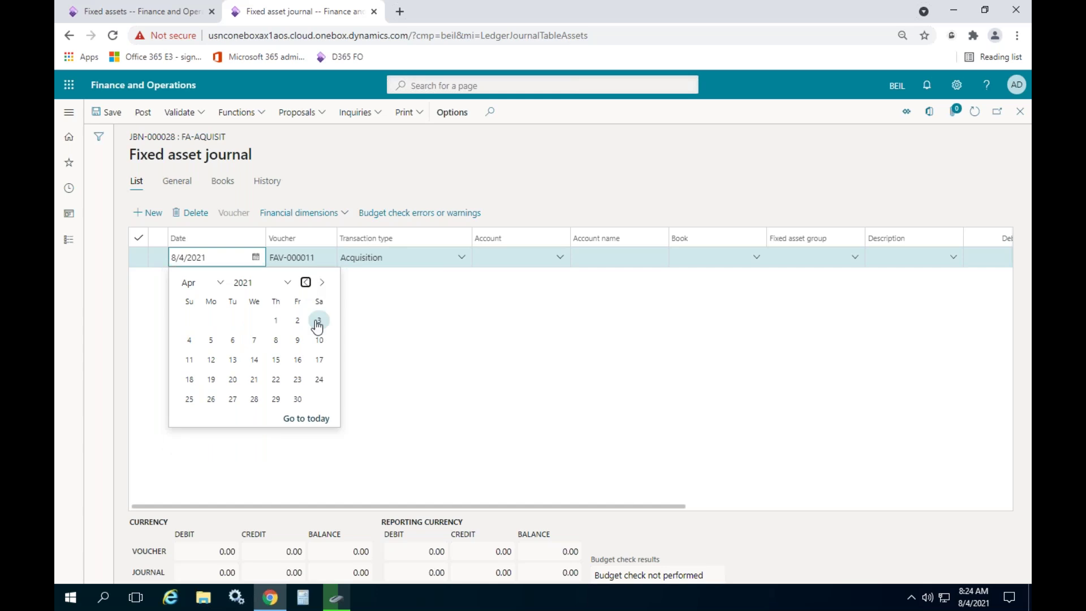
{"action": "left_click", "coordinate": [277, 322]}
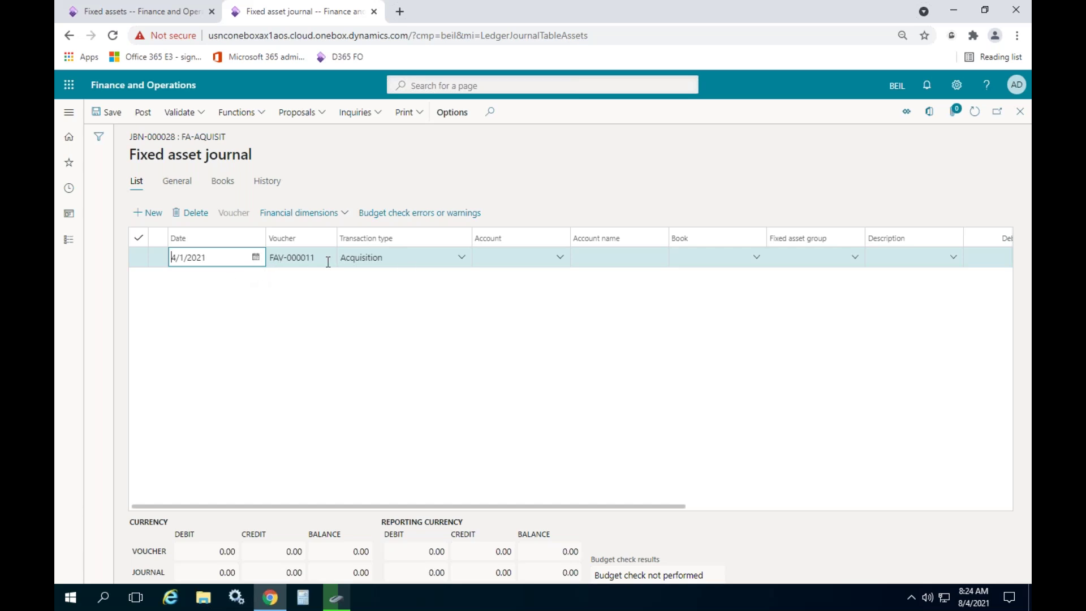
{"action": "left_click", "coordinate": [563, 260]}
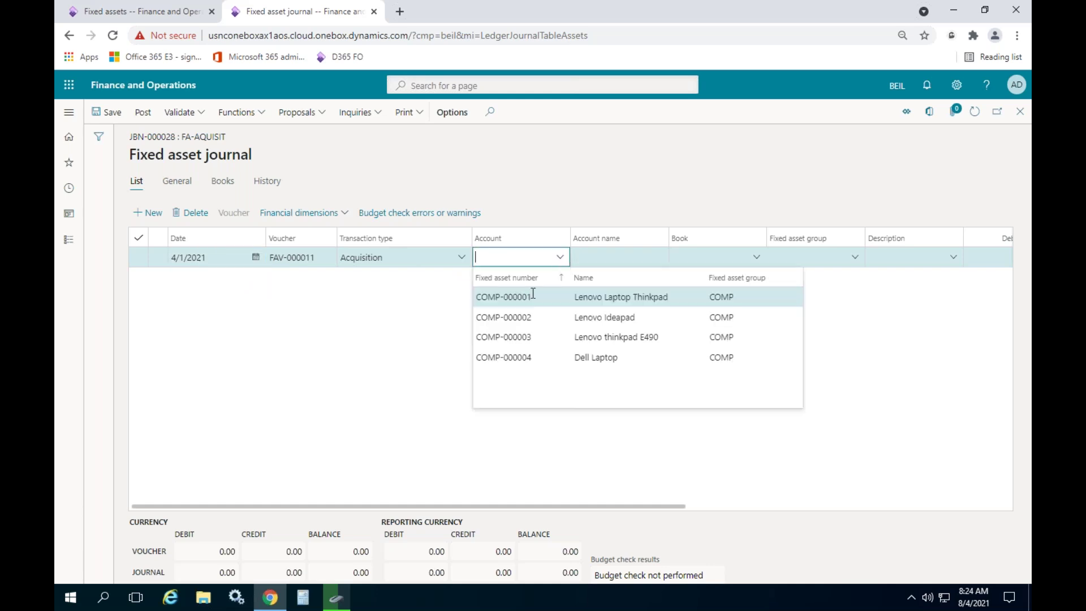
{"action": "left_click", "coordinate": [560, 358]}
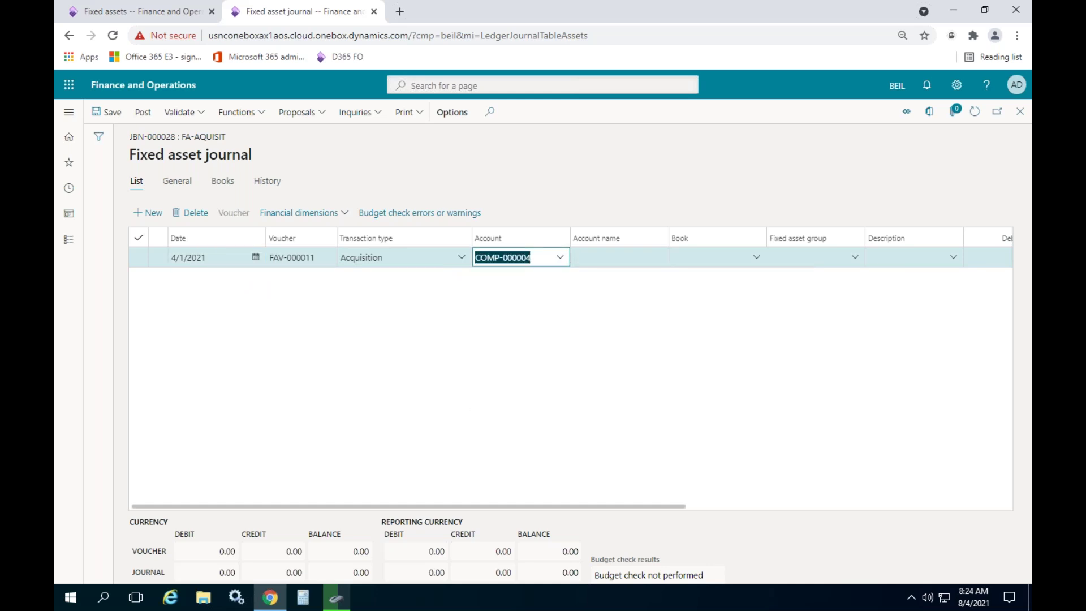
Set the Dell Laptop acquisition line's debit amount to 10,000.00.
{"action": "left_click_drag", "start_coordinate": [515, 507], "coordinate": [657, 504]}
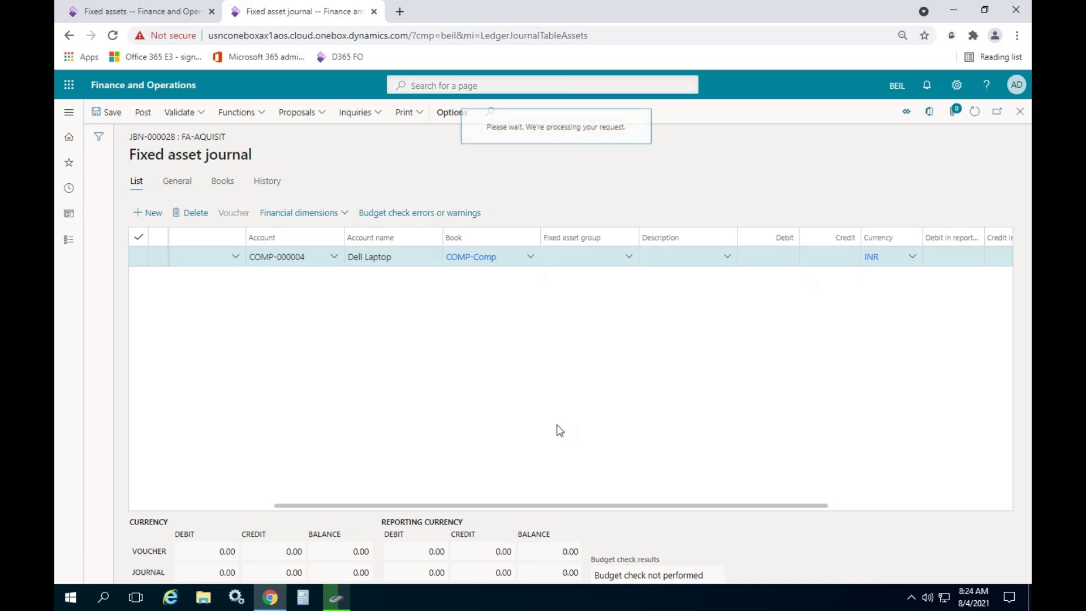
{"action": "left_click_drag", "start_coordinate": [524, 507], "coordinate": [645, 506]}
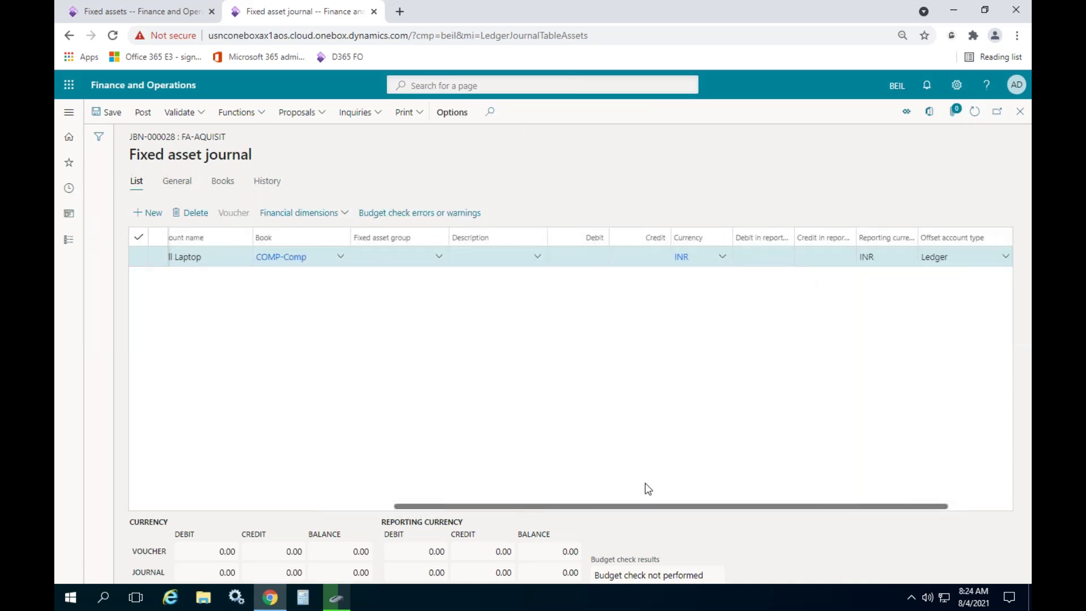
{"action": "left_click", "coordinate": [576, 253]}
{"action": "type", "text": "120000.00"}
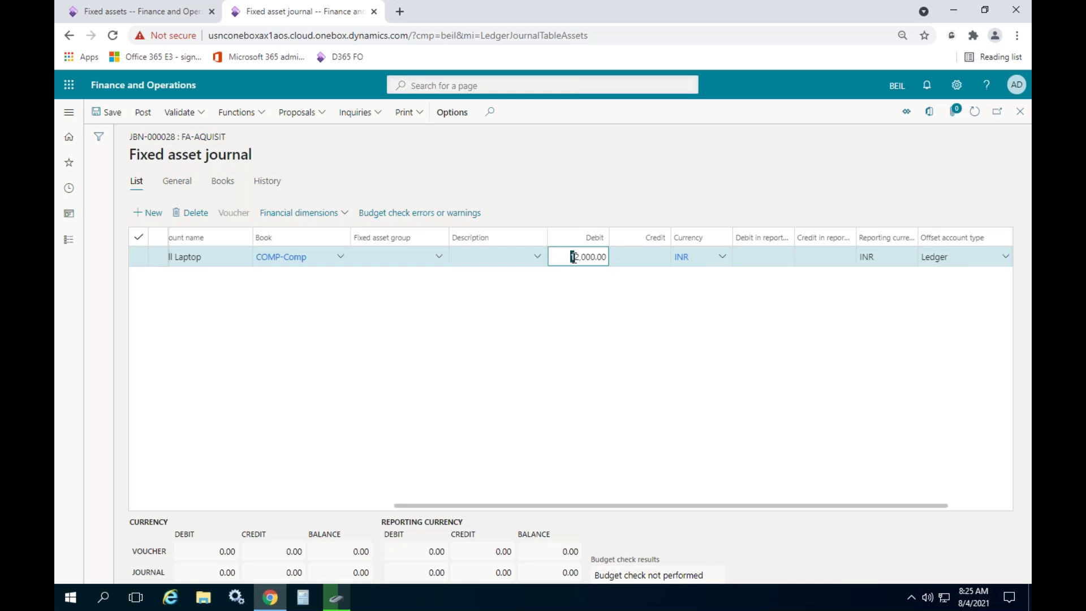
{"action": "left_click_drag", "start_coordinate": [558, 257], "coordinate": [621, 255]}
{"action": "type", "text": "10,000"}
{"action": "key", "text": "Tab"}
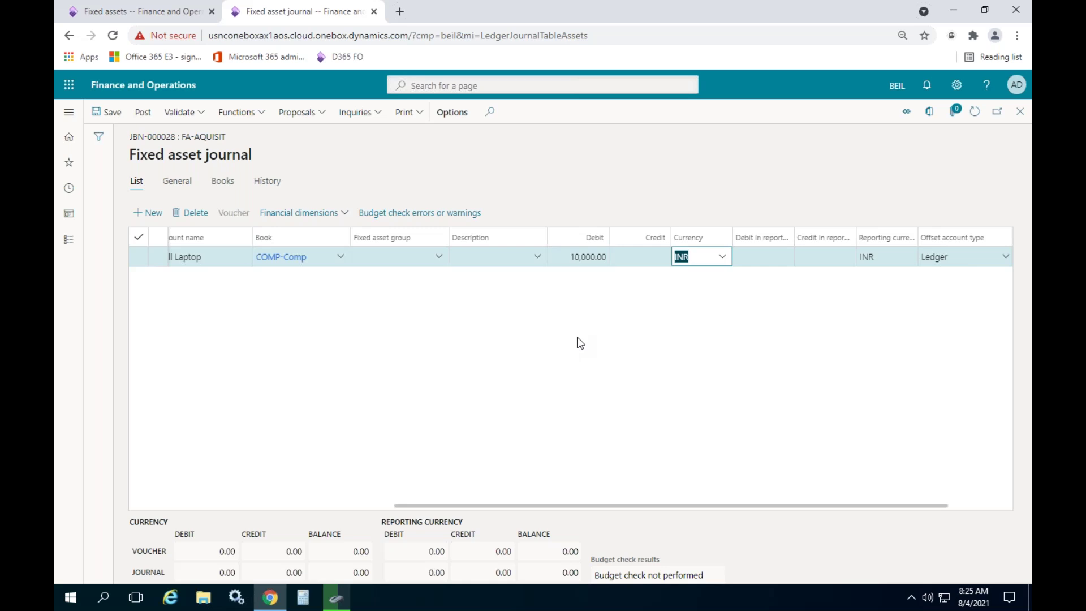
Set the acquisition line's offset account to the ledger account 120002, Cash in hand.
{"action": "left_click_drag", "start_coordinate": [678, 506], "coordinate": [800, 504]}
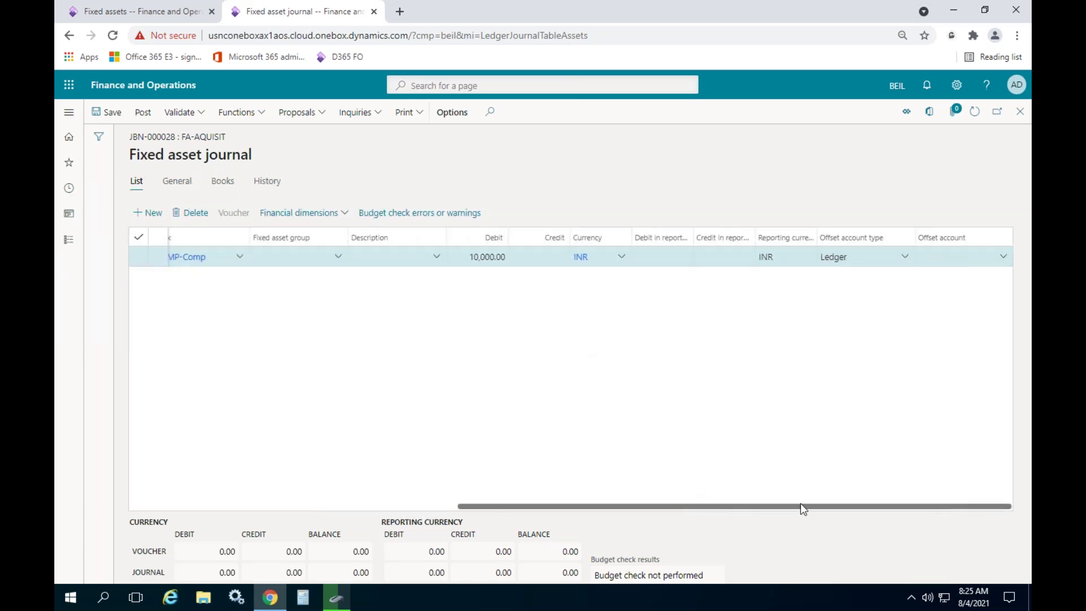
{"action": "left_click", "coordinate": [937, 255]}
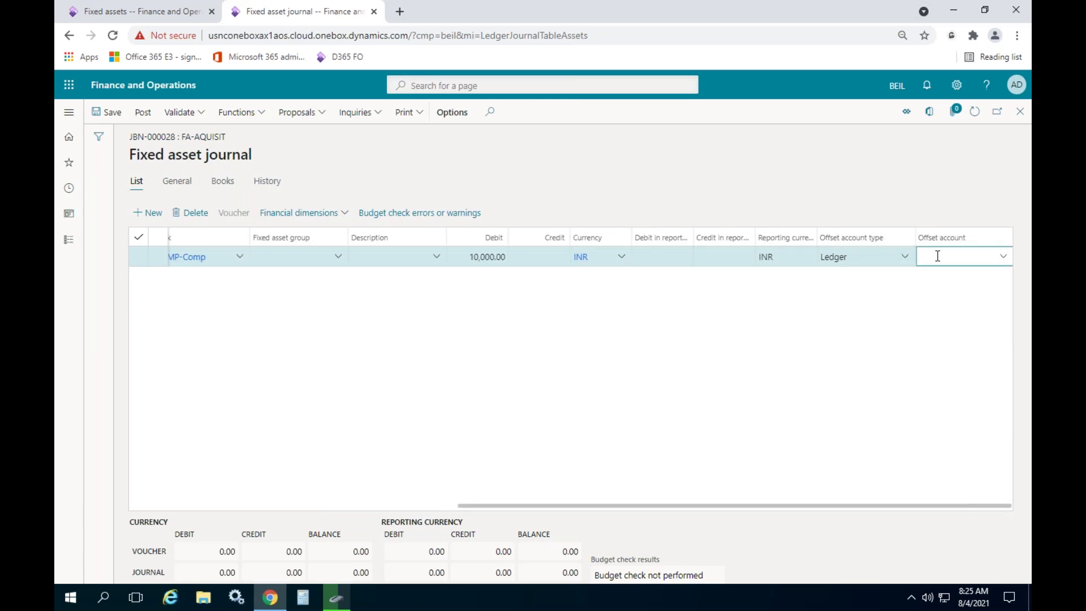
{"action": "left_click", "coordinate": [905, 257]}
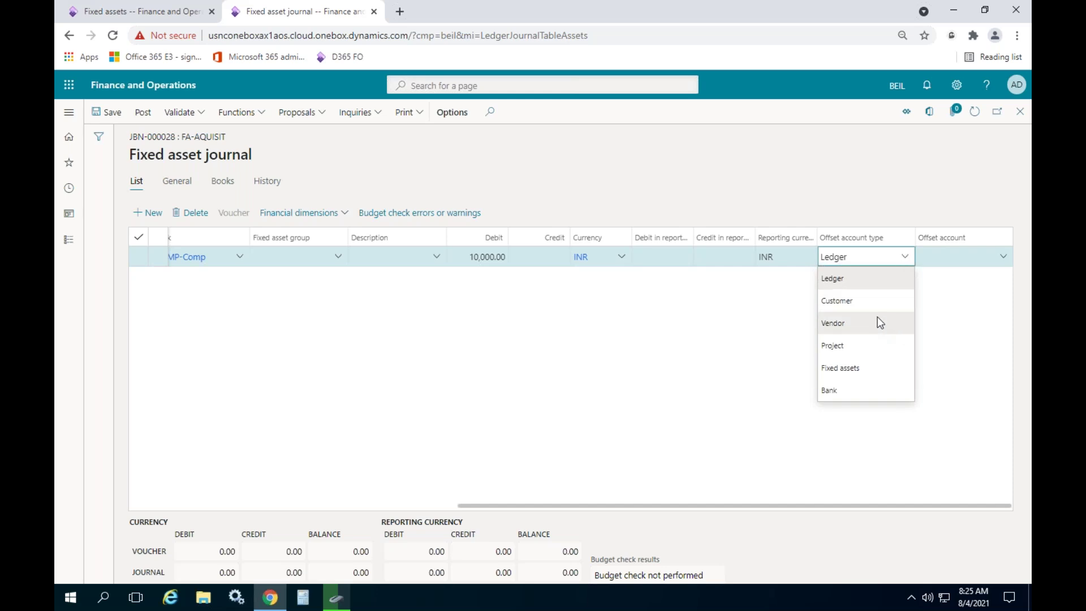
{"action": "left_click", "coordinate": [952, 261]}
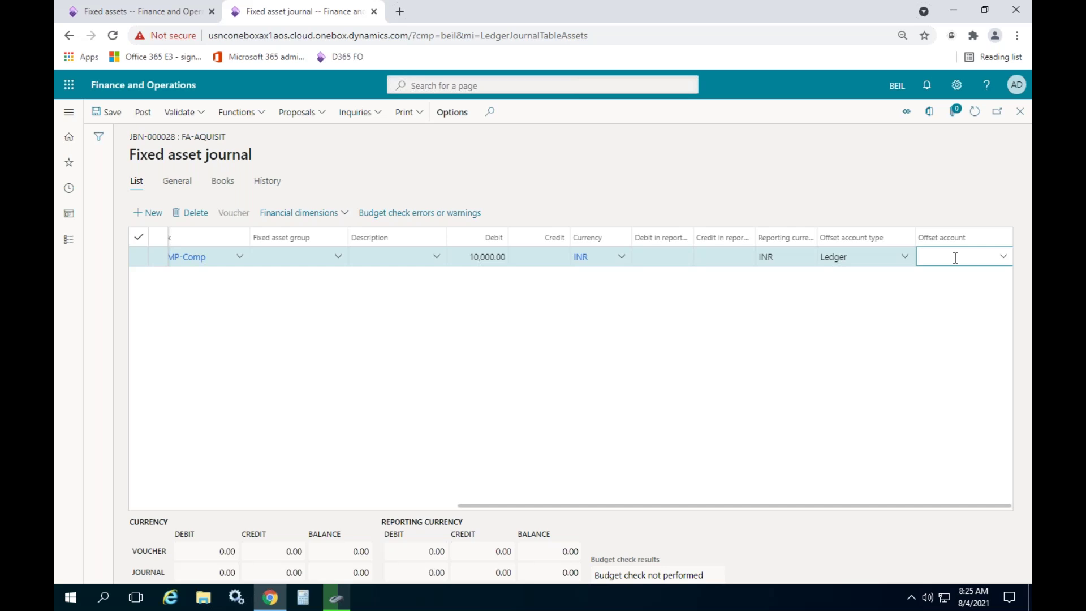
{"action": "type", "text": "cash"}
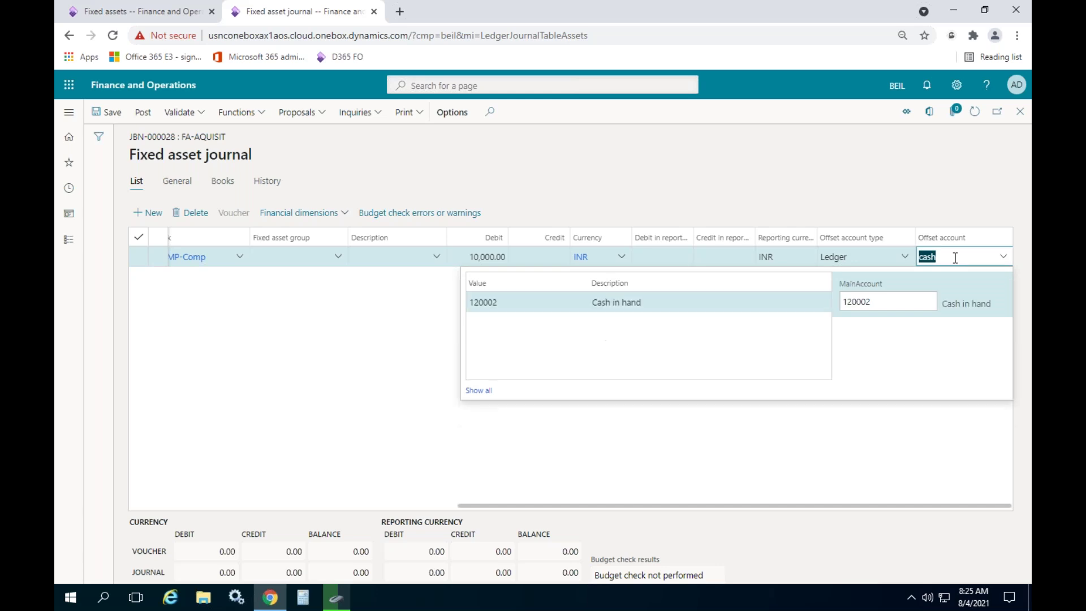
{"action": "left_click", "coordinate": [635, 315]}
Check the acquisition line's account financial dimensions without entering any, and post the journal.
{"action": "left_click_drag", "start_coordinate": [507, 507], "coordinate": [175, 435]}
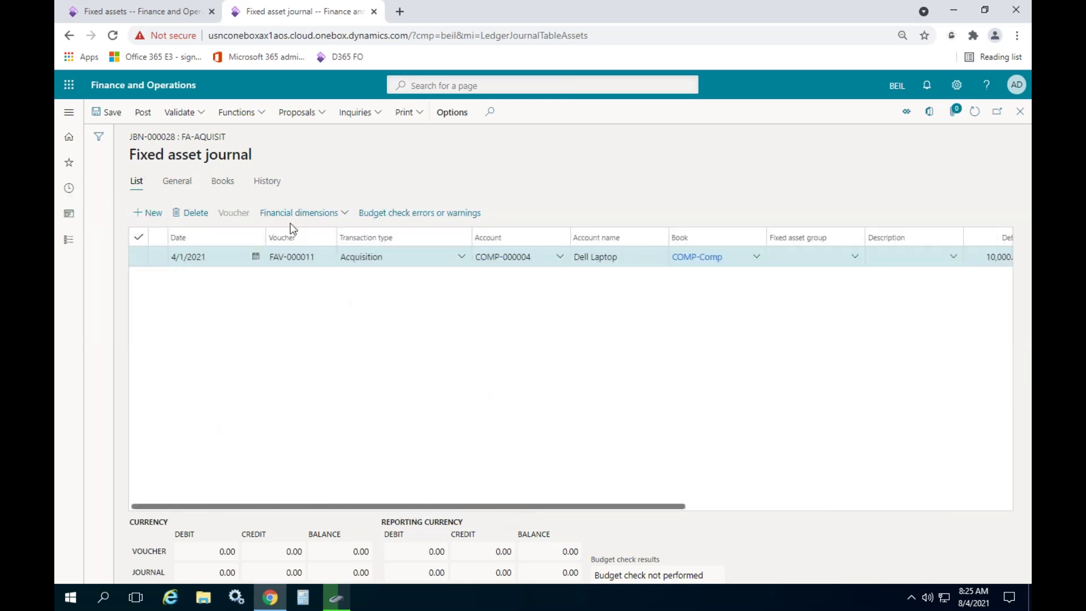
{"action": "left_click", "coordinate": [319, 212]}
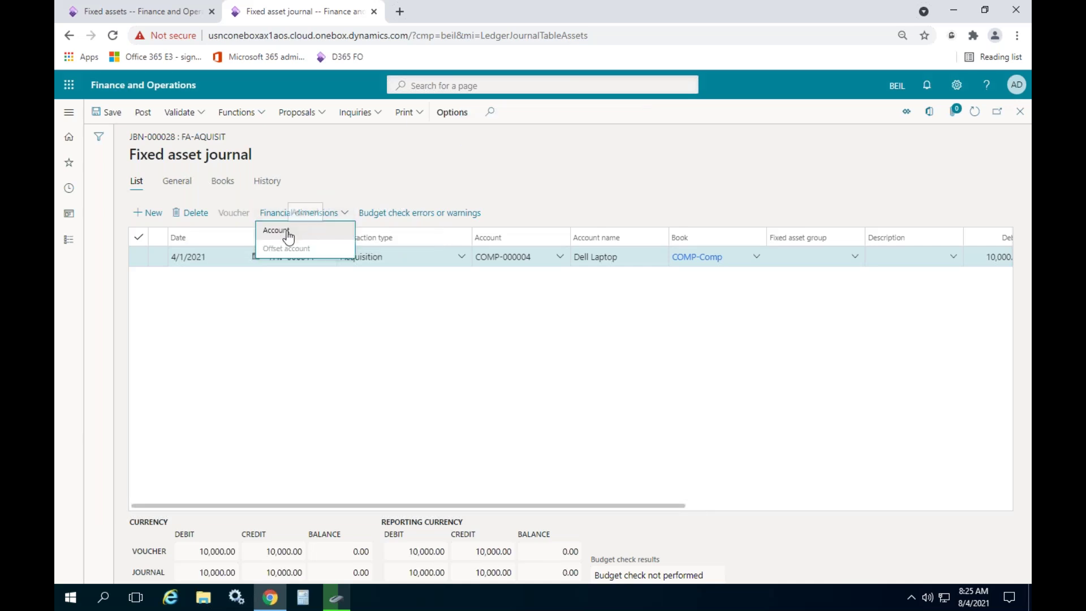
{"action": "left_click", "coordinate": [288, 230]}
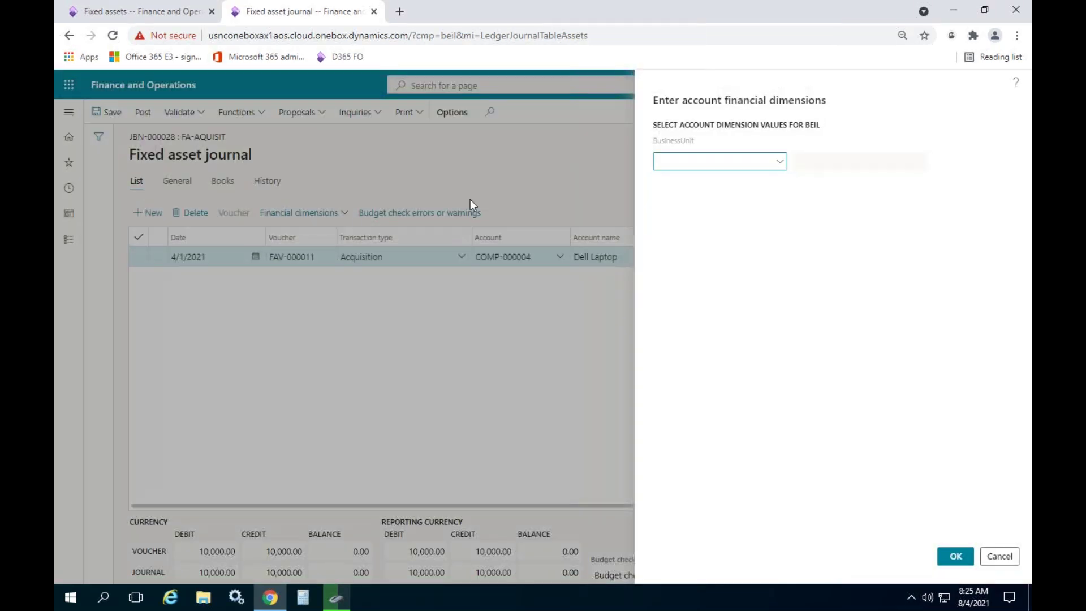
{"action": "left_click", "coordinate": [1005, 546]}
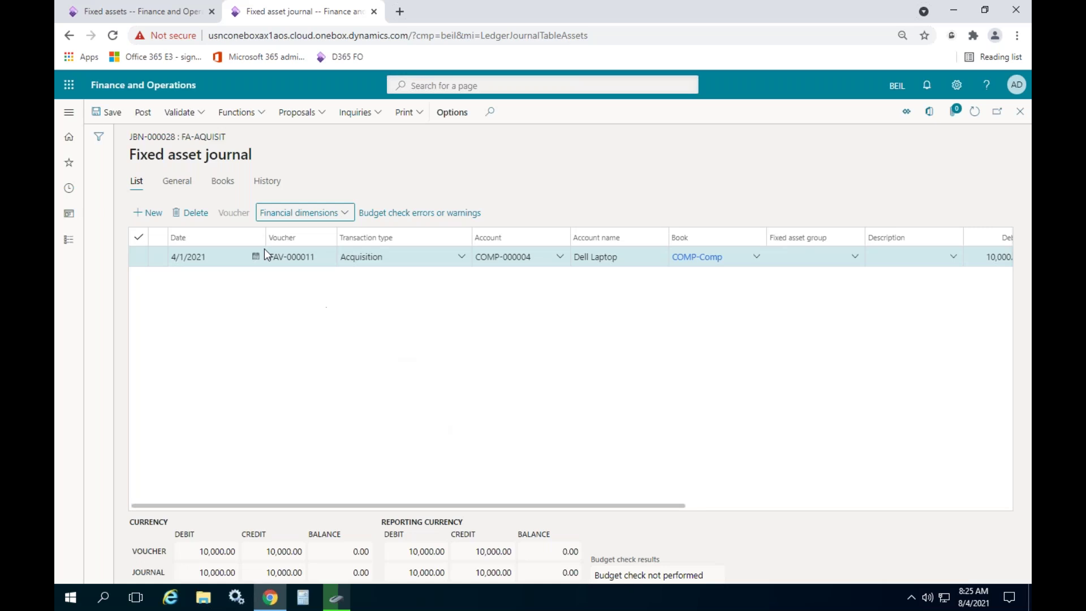
{"action": "left_click", "coordinate": [143, 113]}
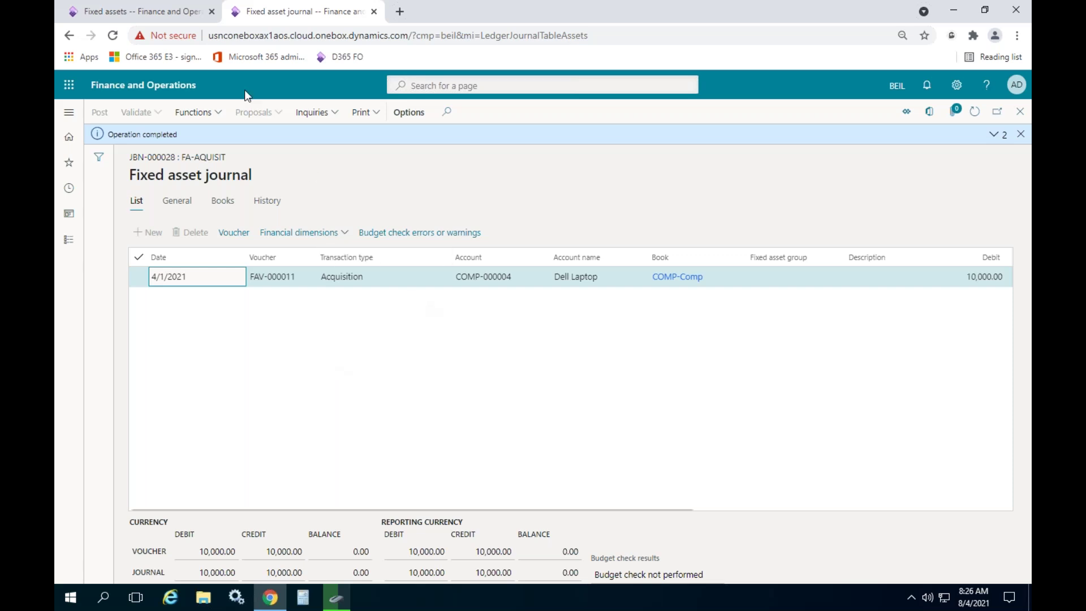
Review the Dell Laptop asset's valuation balances and the transactions of its COMP-Comp book.
{"action": "left_click", "coordinate": [158, 7]}
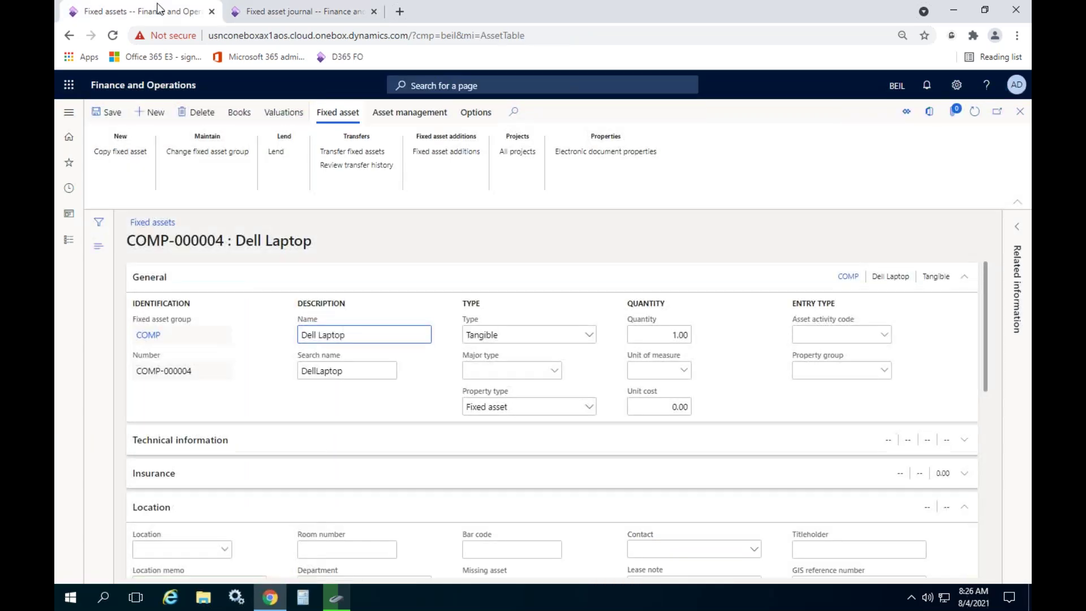
{"action": "left_click", "coordinate": [282, 113]}
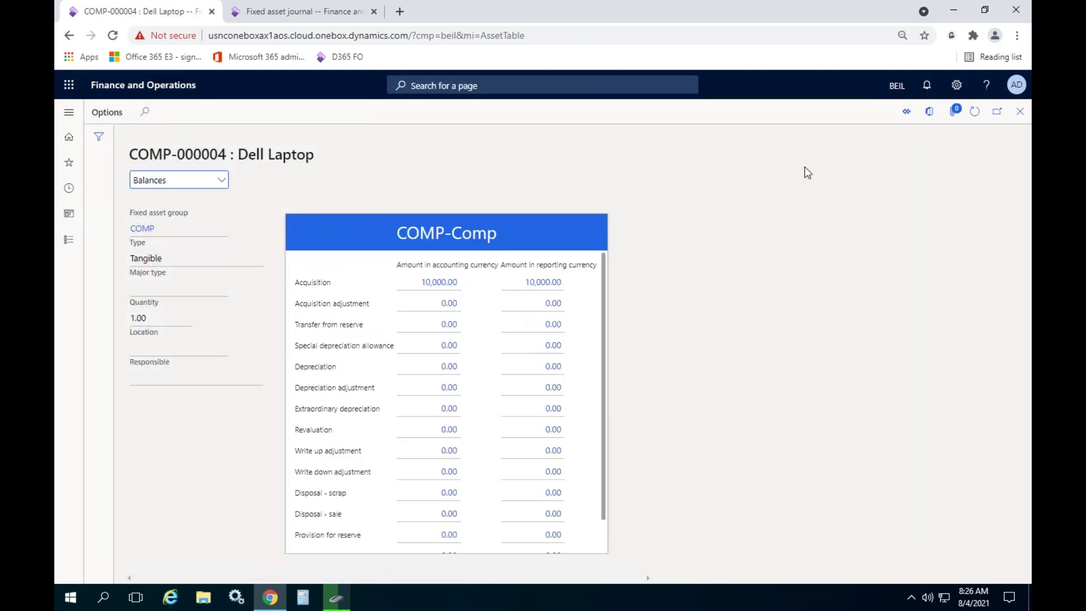
{"action": "left_click", "coordinate": [1020, 112]}
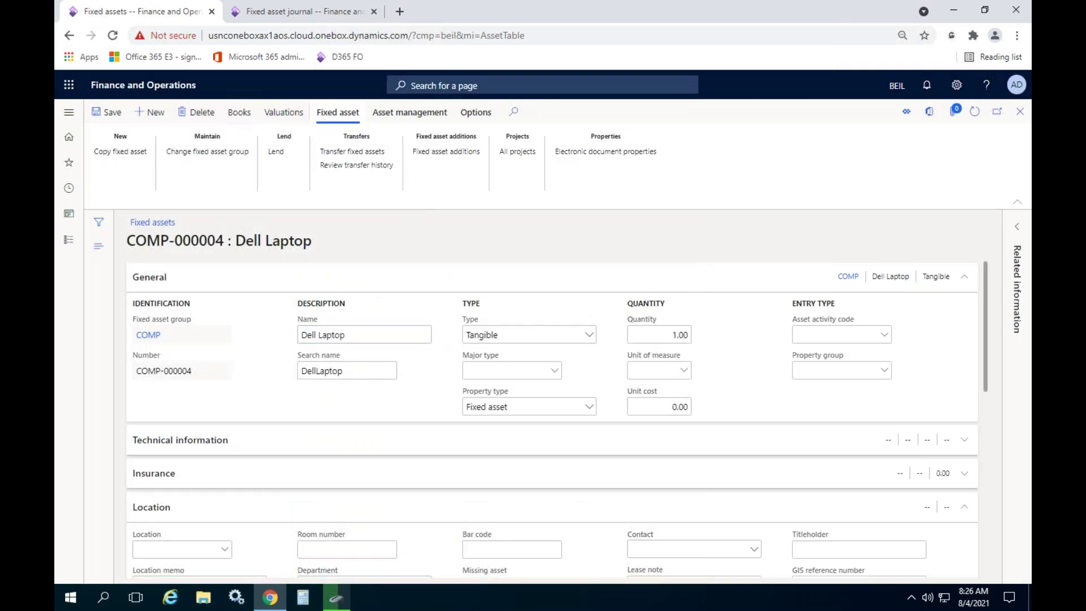
{"action": "left_click", "coordinate": [239, 112]}
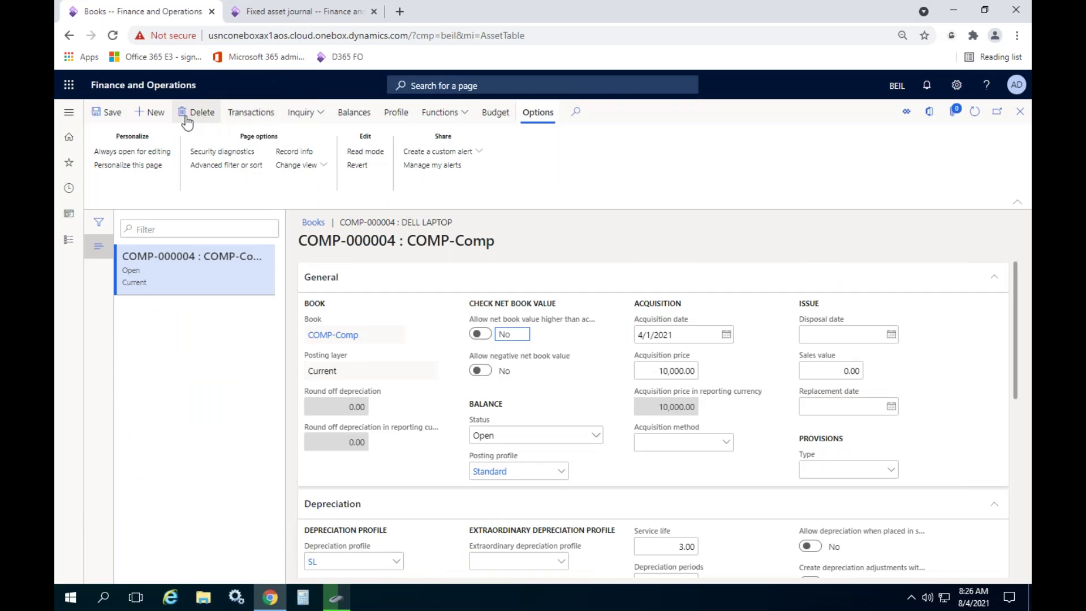
{"action": "left_click", "coordinate": [251, 112]}
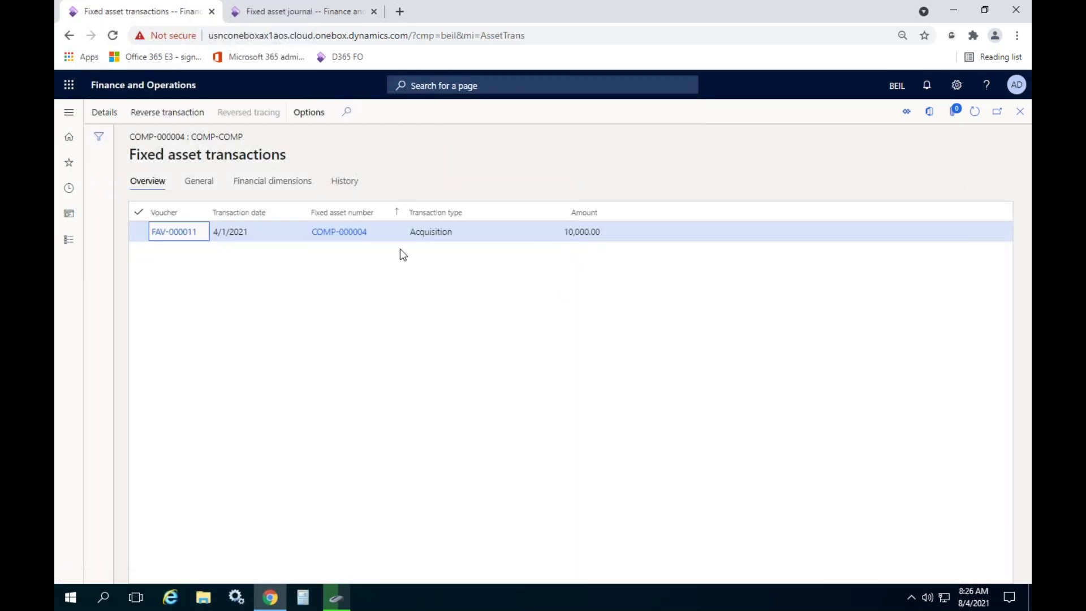
{"action": "left_click", "coordinate": [1018, 113]}
{"action": "left_click", "coordinate": [1018, 115]}
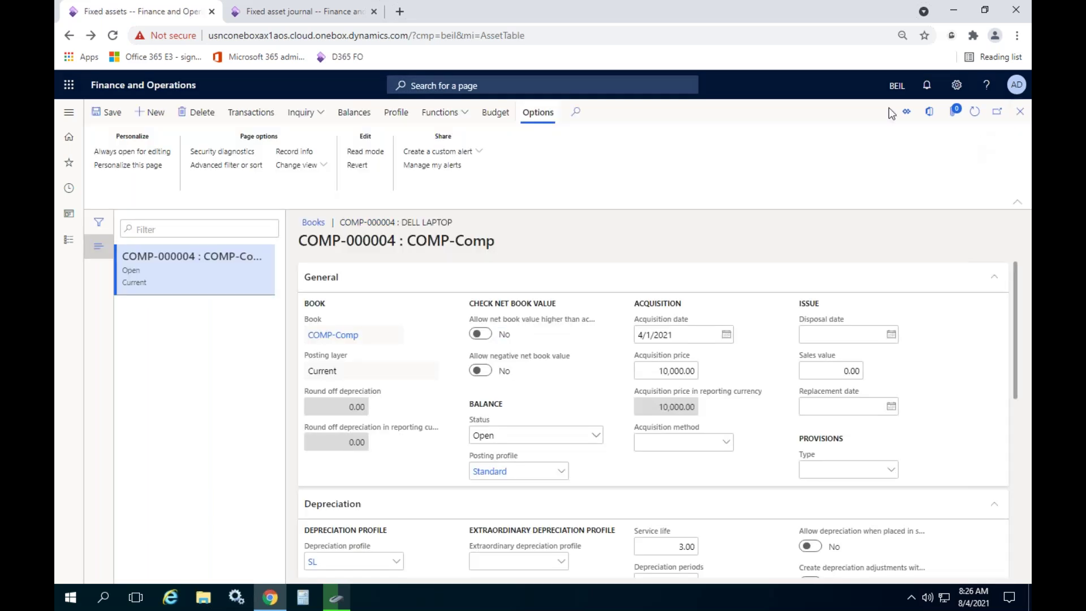
Return to the fixed asset journal list, create another journal with the name FA-Aquisit, and open its lines.
{"action": "left_click", "coordinate": [300, 22]}
{"action": "left_click", "coordinate": [1020, 134]}
{"action": "left_click", "coordinate": [1020, 112]}
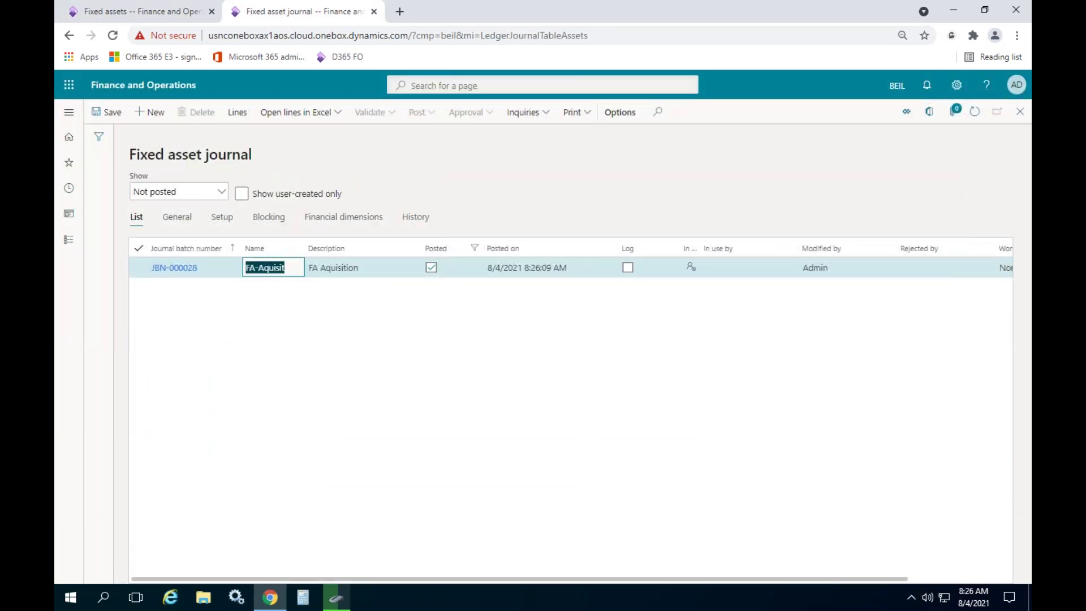
{"action": "left_click", "coordinate": [156, 113]}
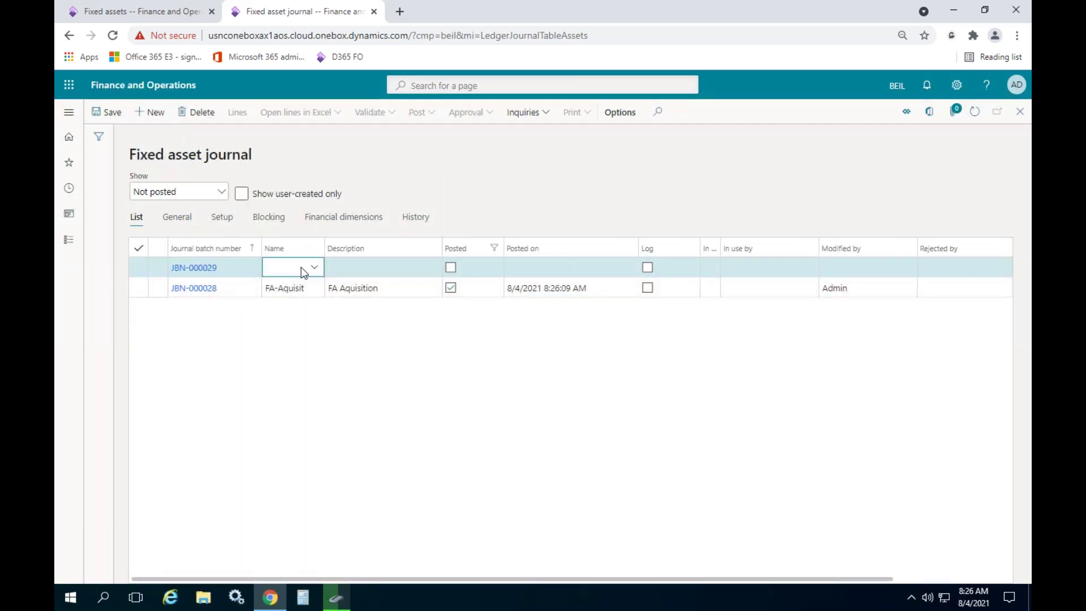
{"action": "left_click", "coordinate": [316, 267]}
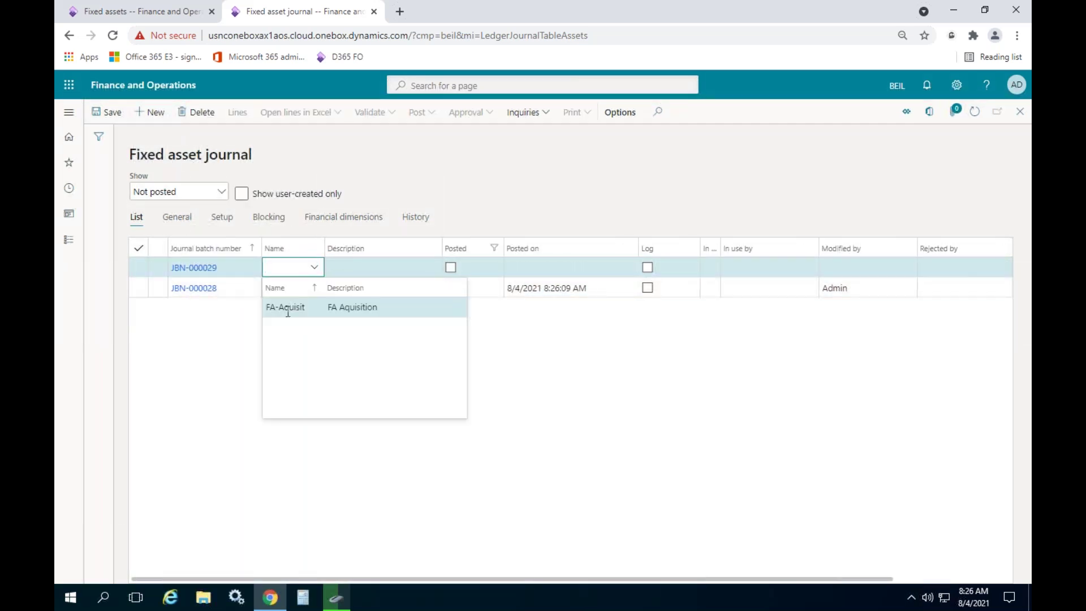
{"action": "left_click", "coordinate": [287, 305]}
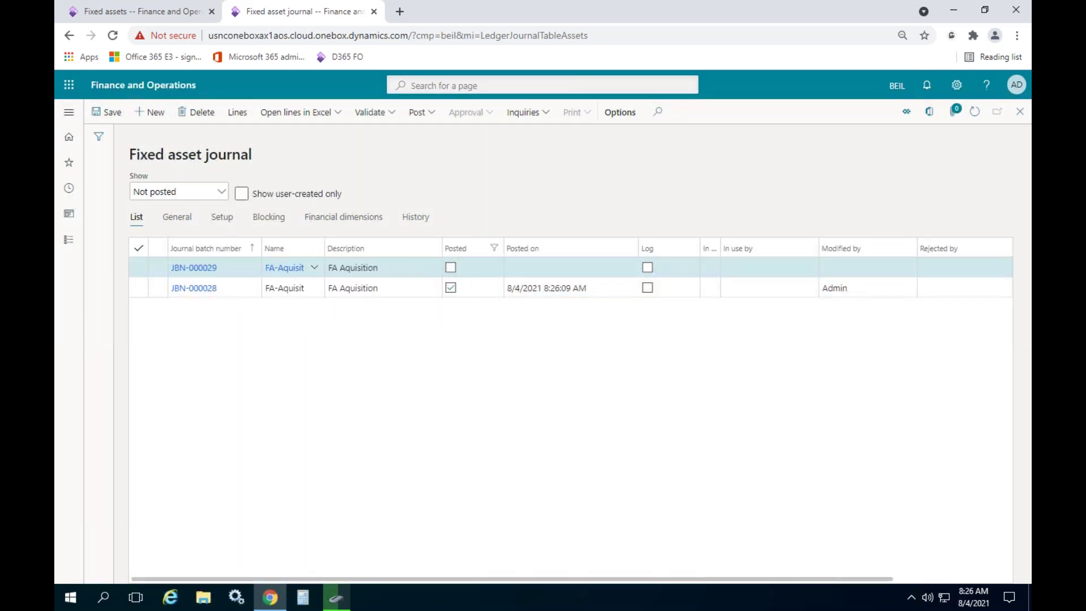
{"action": "left_click", "coordinate": [237, 113]}
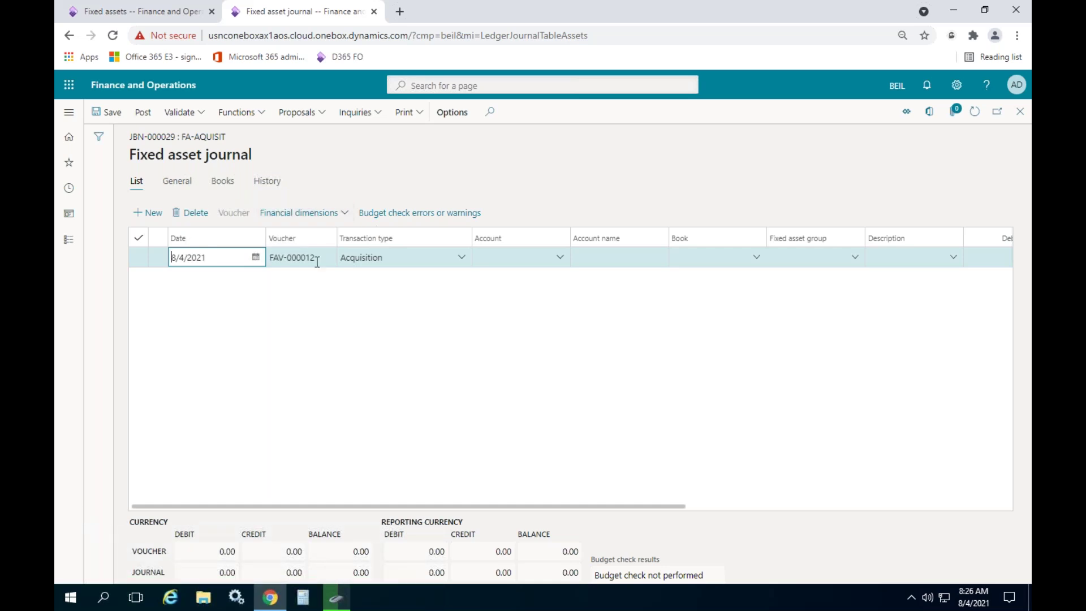
Start a depreciation proposal for the journal and set its To date to 7/31/2021.
{"action": "left_click", "coordinate": [305, 113]}
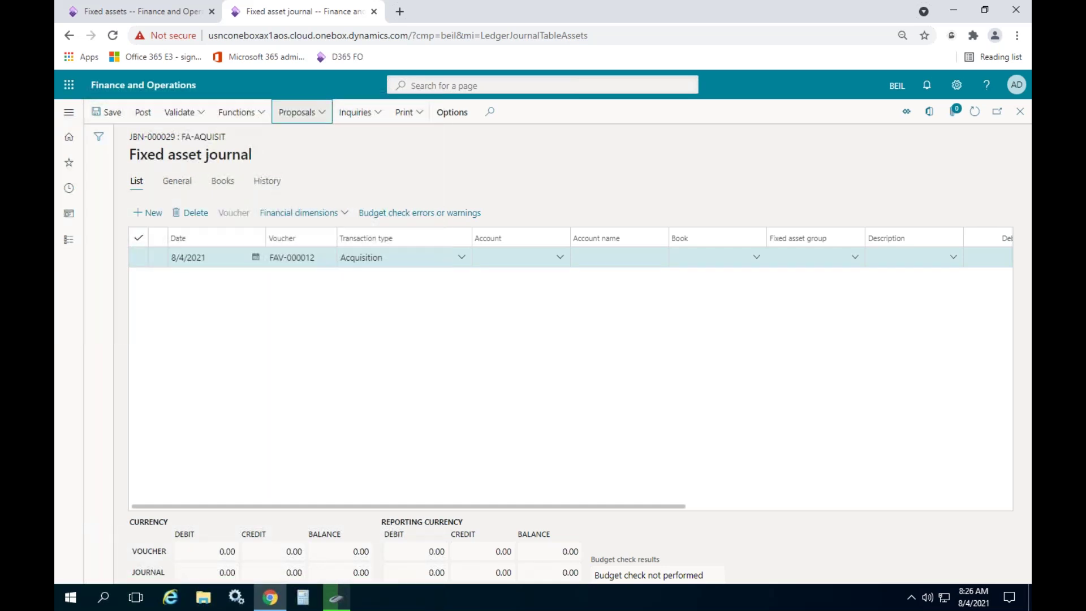
{"action": "left_click", "coordinate": [307, 173]}
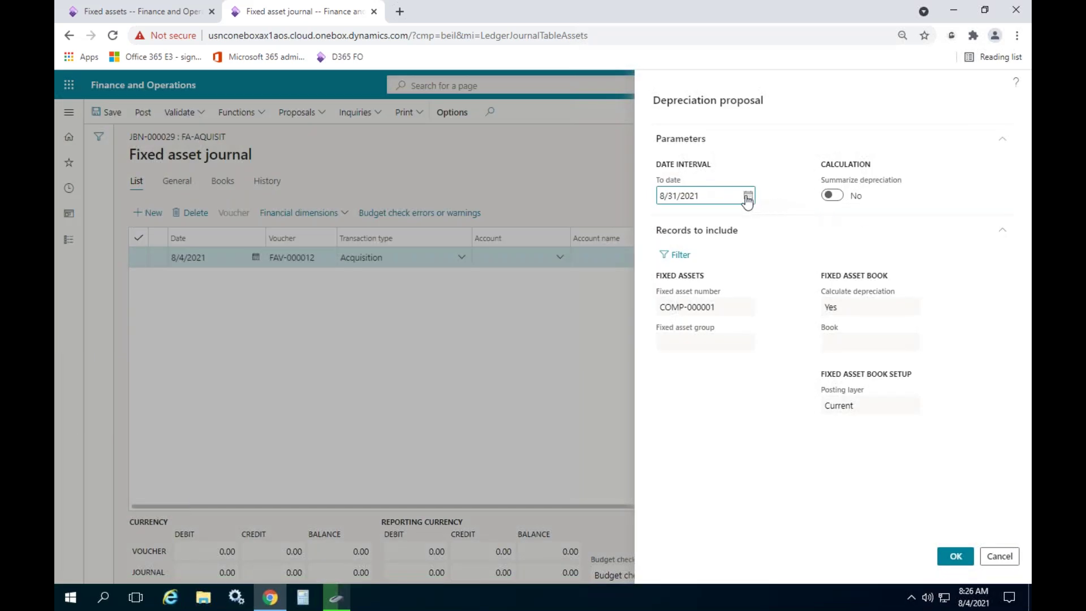
{"action": "left_click", "coordinate": [748, 196]}
{"action": "left_click", "coordinate": [732, 227]}
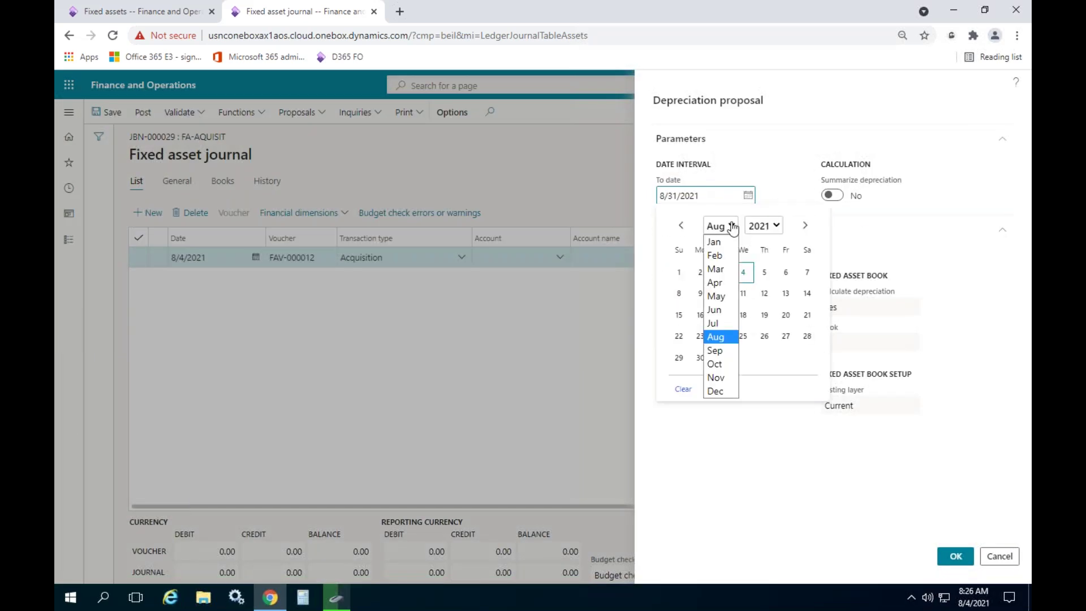
{"action": "left_click", "coordinate": [683, 227]}
{"action": "left_click", "coordinate": [684, 228]}
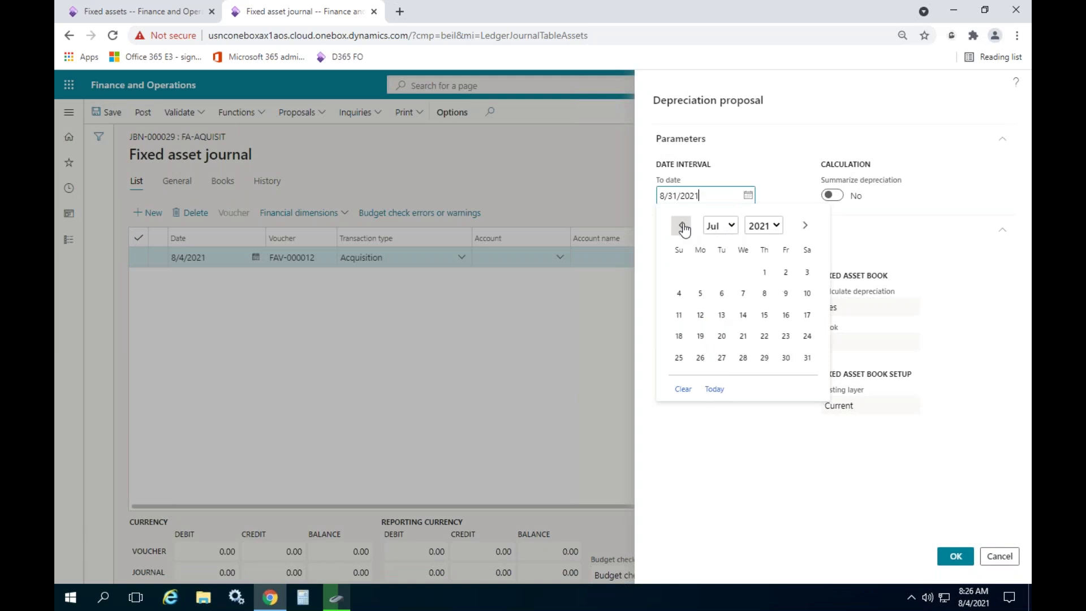
{"action": "left_click", "coordinate": [807, 359]}
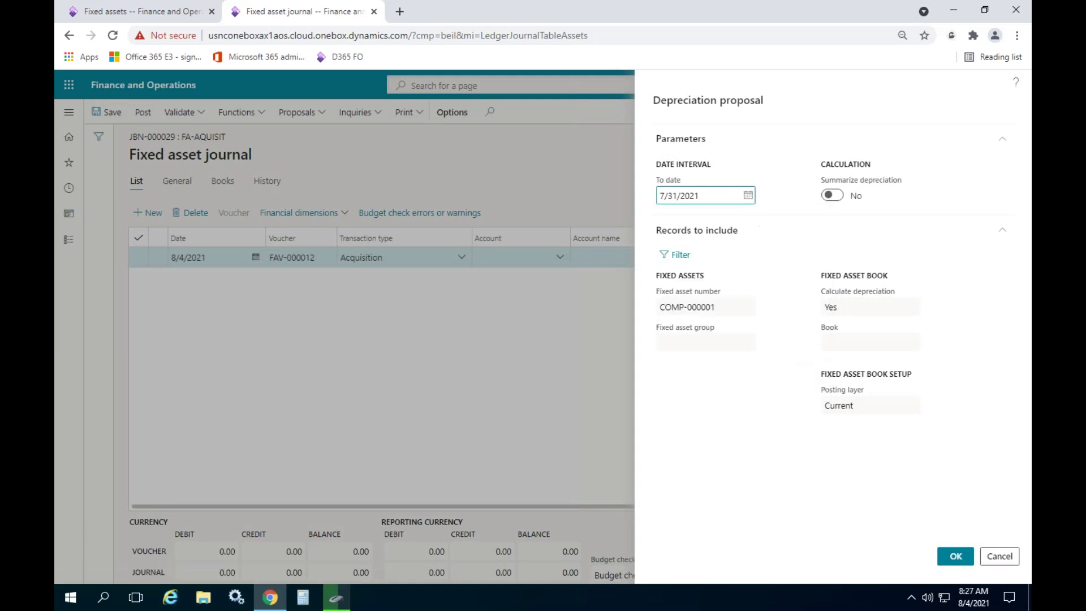
Filter the depreciation proposal to fixed asset number COMP-000004 and generate the depreciation lines.
{"action": "left_click", "coordinate": [678, 254]}
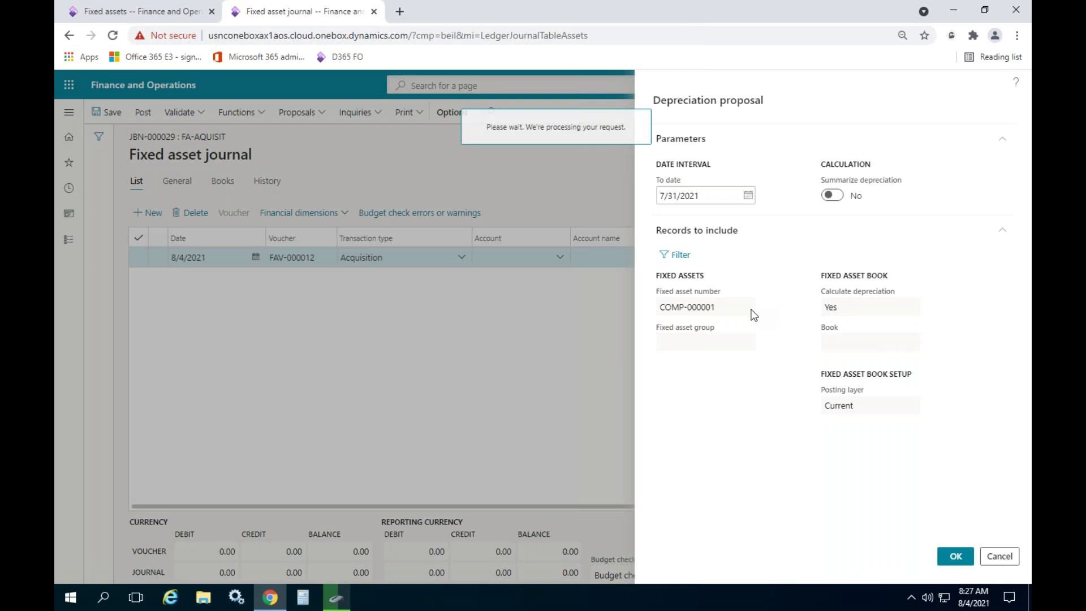
{"action": "left_click", "coordinate": [117, 13]}
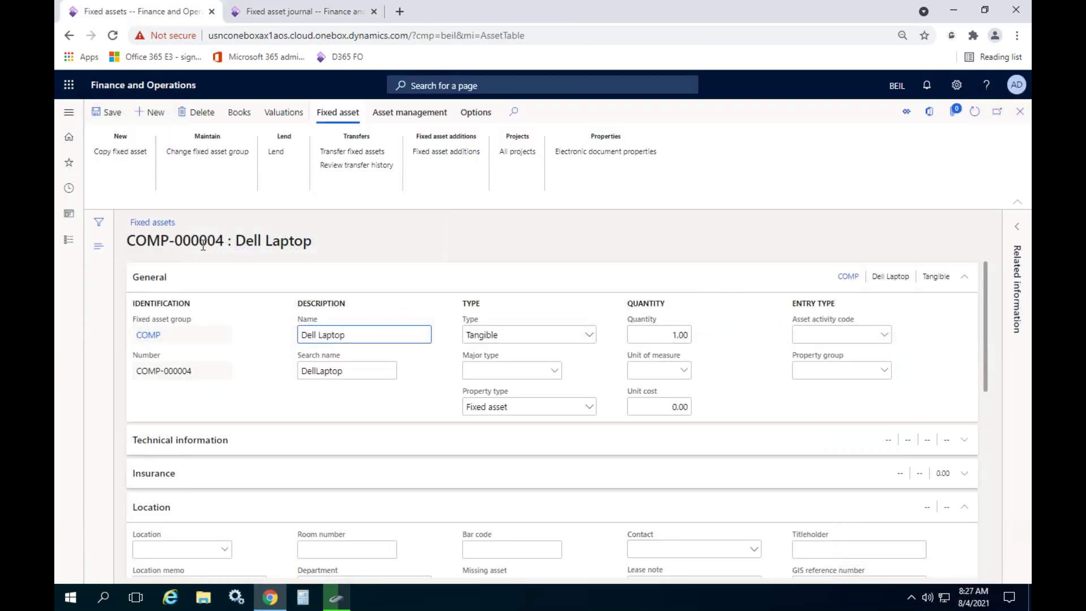
{"action": "left_click", "coordinate": [293, 13]}
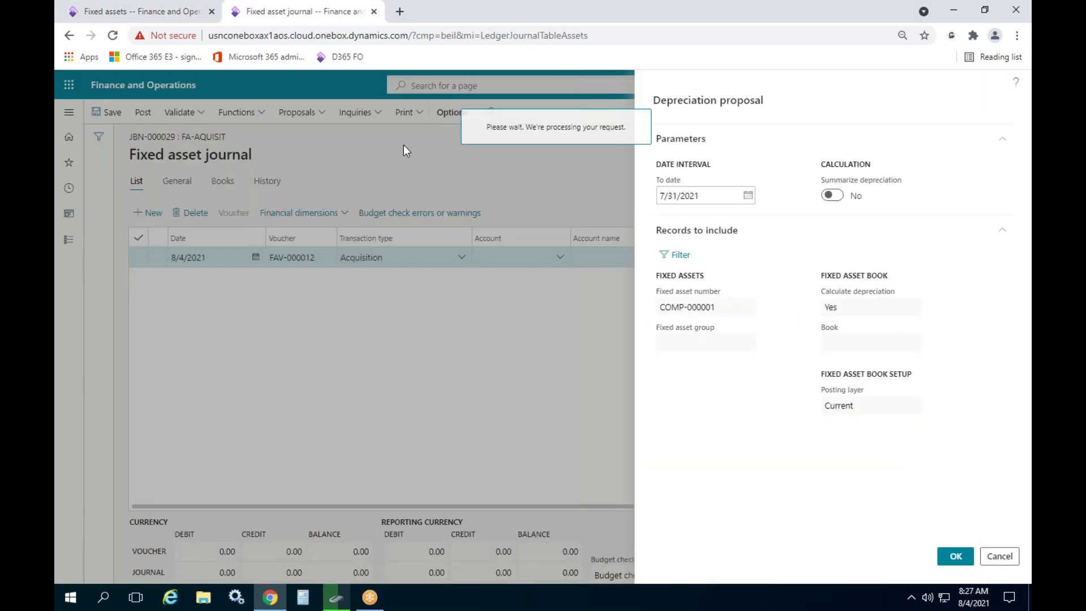
{"action": "left_click", "coordinate": [678, 255]}
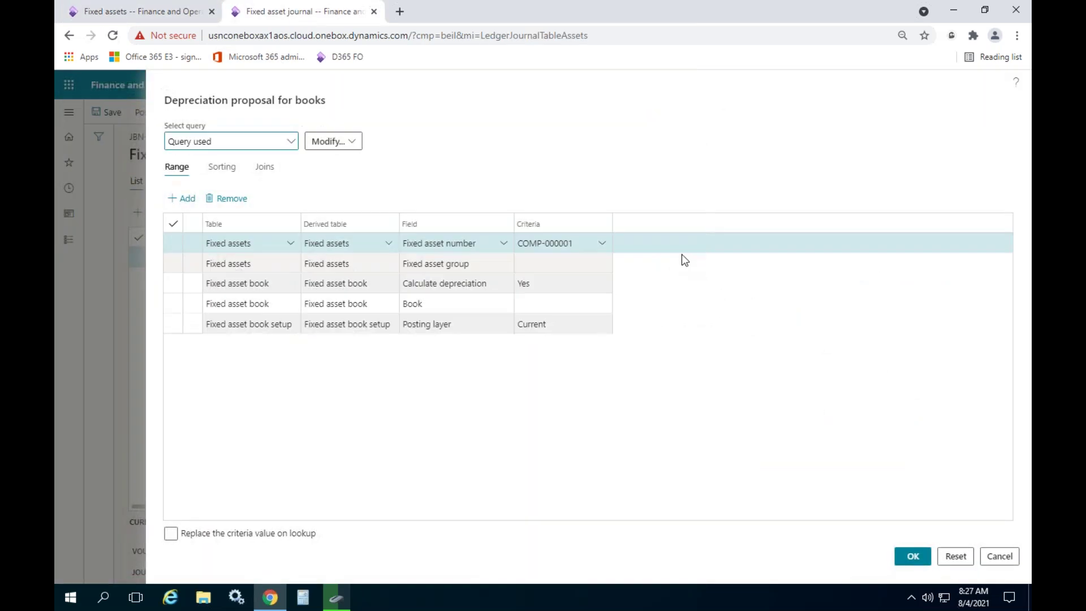
{"action": "left_click", "coordinate": [579, 242]}
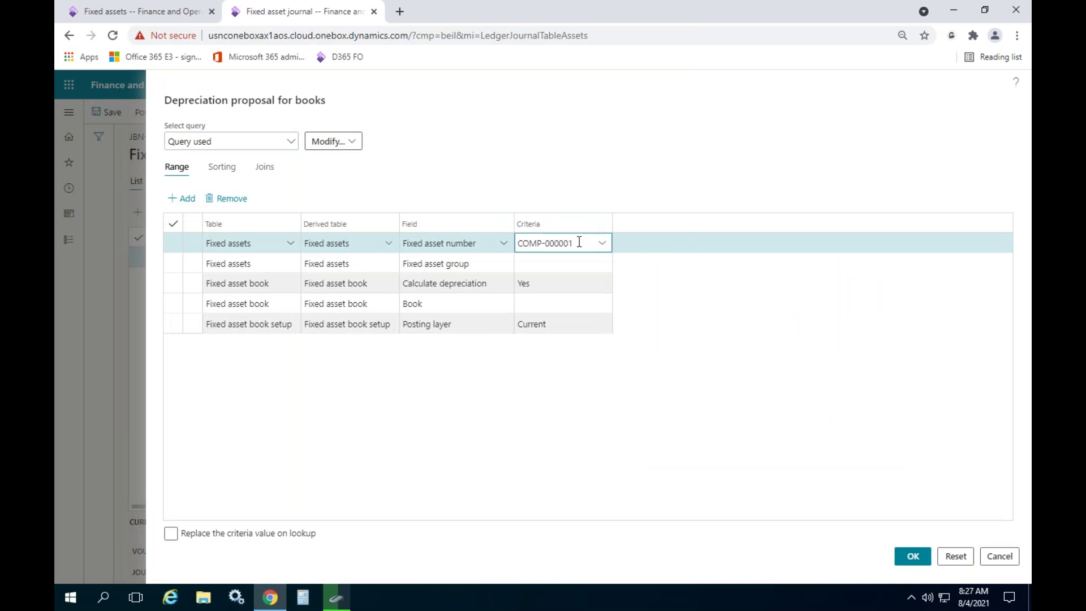
{"action": "key", "text": "BackSpace"}
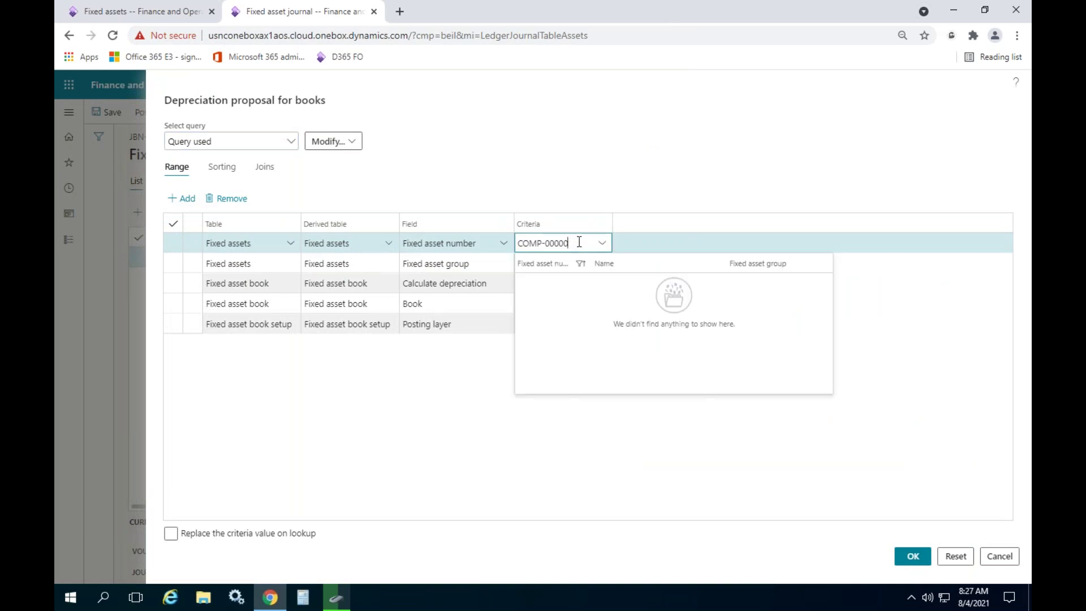
{"action": "type", "text": "4"}
{"action": "left_click", "coordinate": [540, 435]}
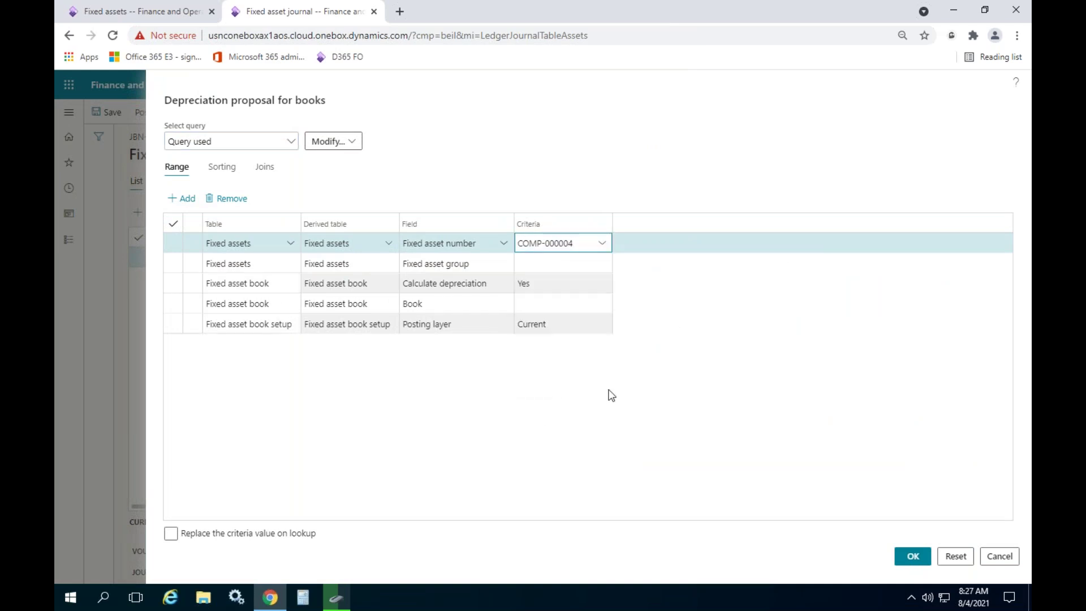
{"action": "left_click", "coordinate": [911, 556]}
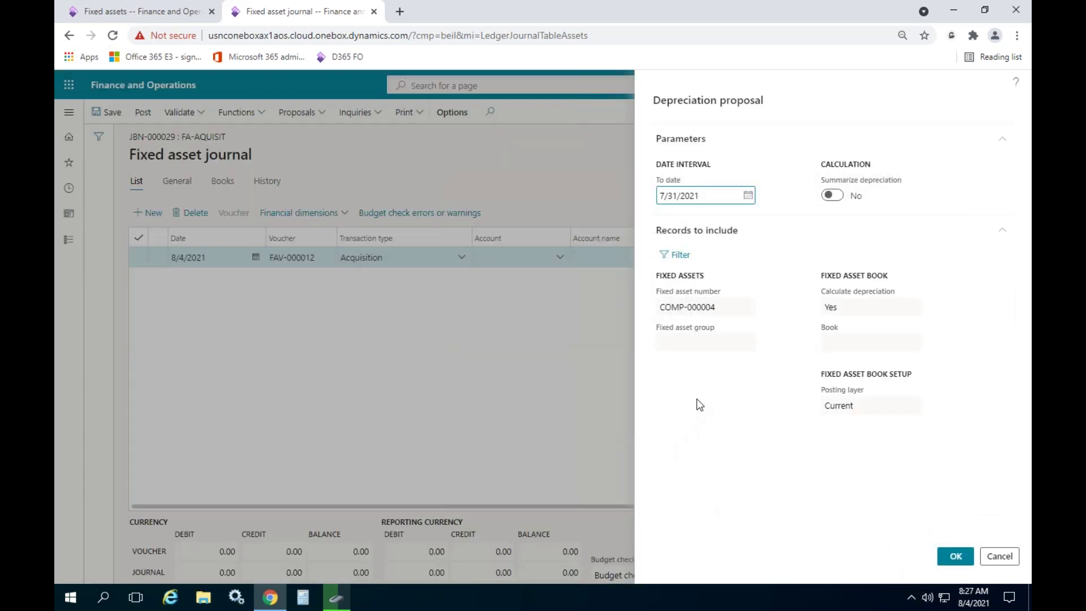
{"action": "left_click", "coordinate": [956, 556]}
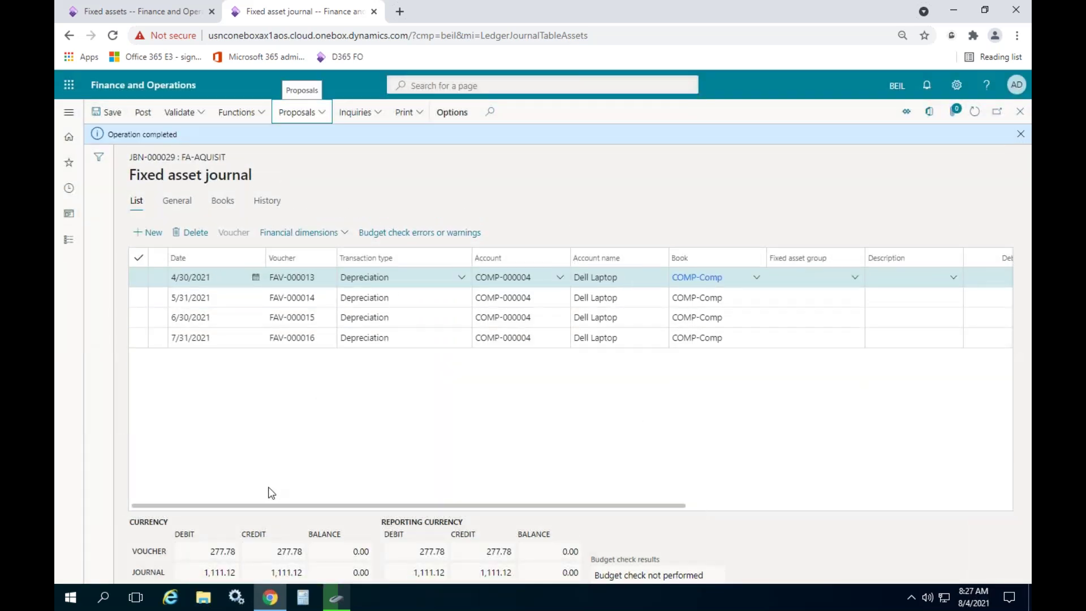
Review the generated depreciation lines' credit amounts and look up the first line's offset account.
{"action": "left_click_drag", "start_coordinate": [253, 504], "coordinate": [476, 505]}
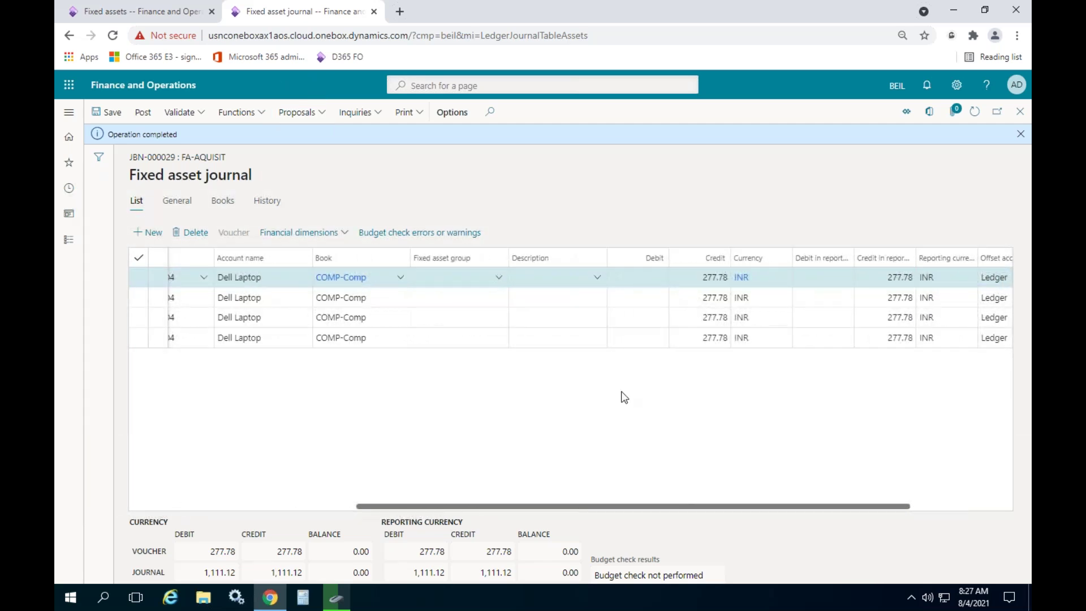
{"action": "left_click_drag", "start_coordinate": [690, 507], "coordinate": [915, 505]}
{"action": "left_click", "coordinate": [998, 278]}
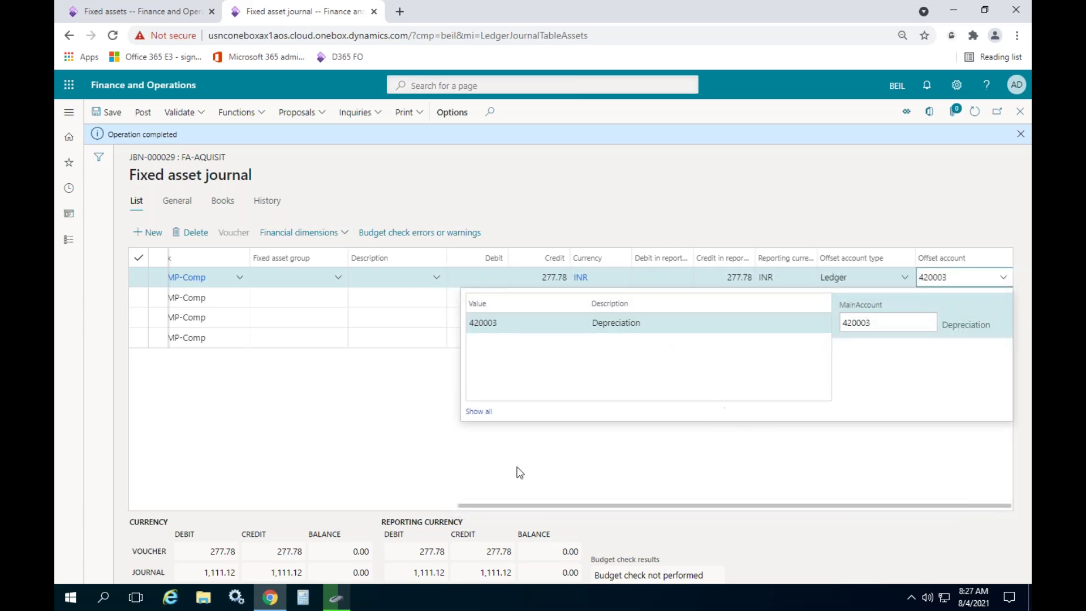
{"action": "left_click", "coordinate": [415, 446]}
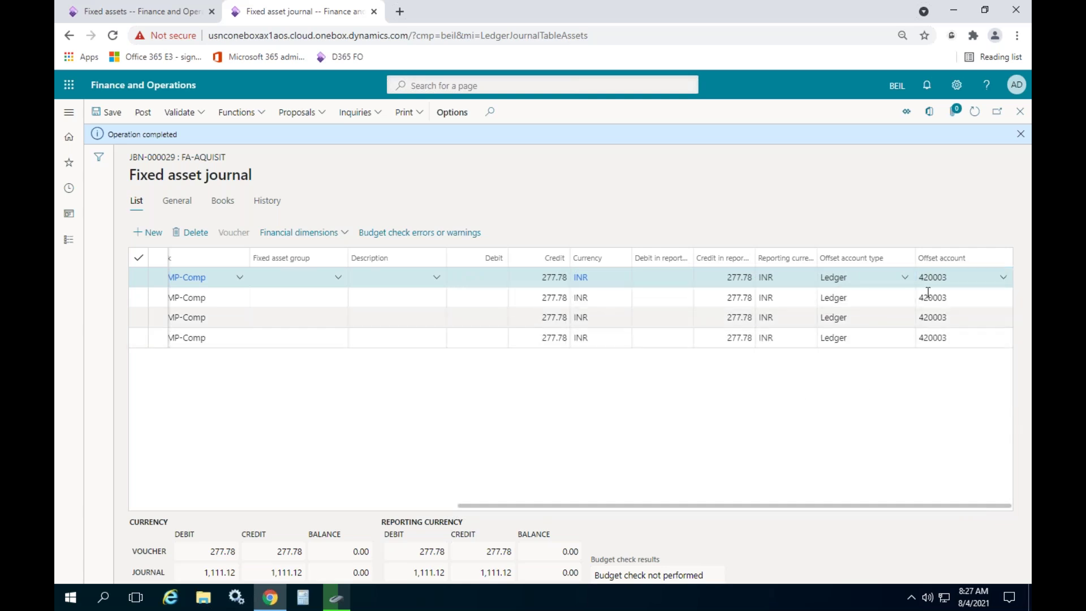
{"action": "left_click", "coordinate": [964, 279]}
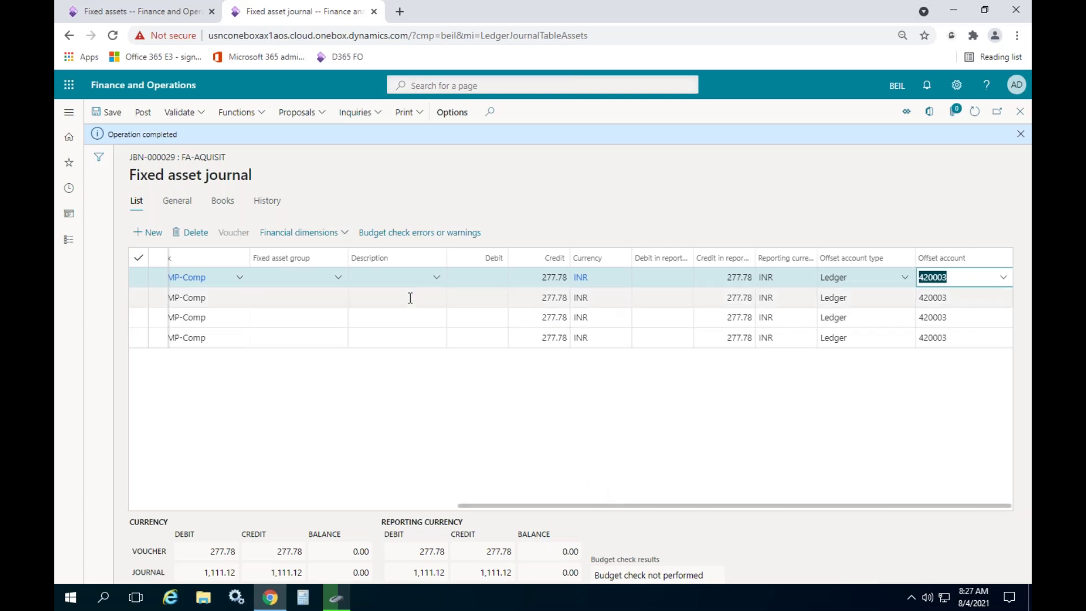
Duplicate the fixed asset journal browser tab, place the copy before the original, and dismiss the notification on the journal lines.
{"action": "right_click", "coordinate": [280, 10]}
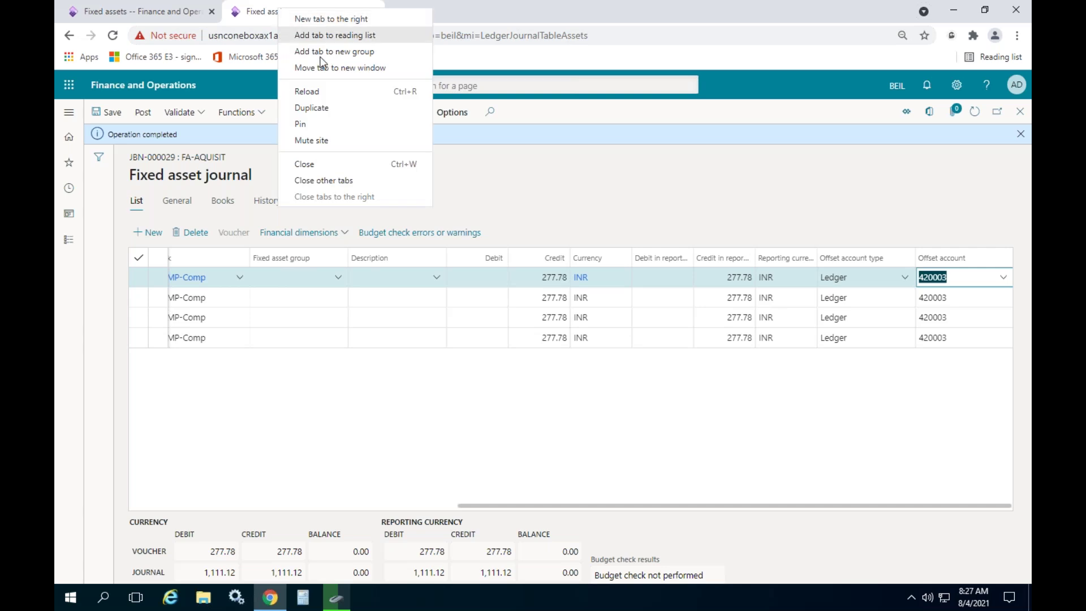
{"action": "left_click", "coordinate": [327, 107]}
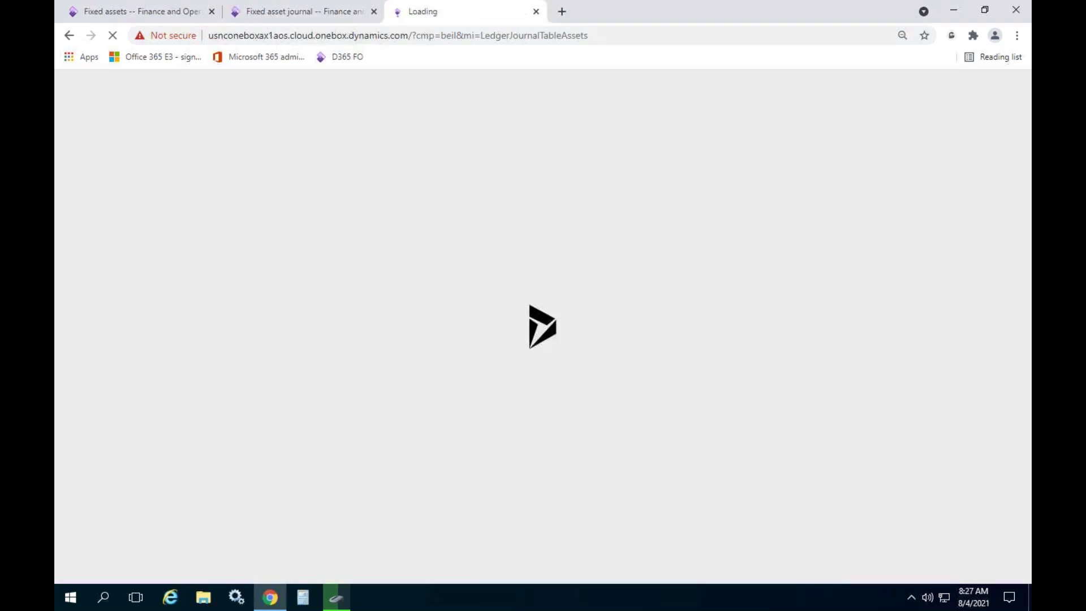
{"action": "left_click_drag", "start_coordinate": [453, 13], "coordinate": [334, 21]}
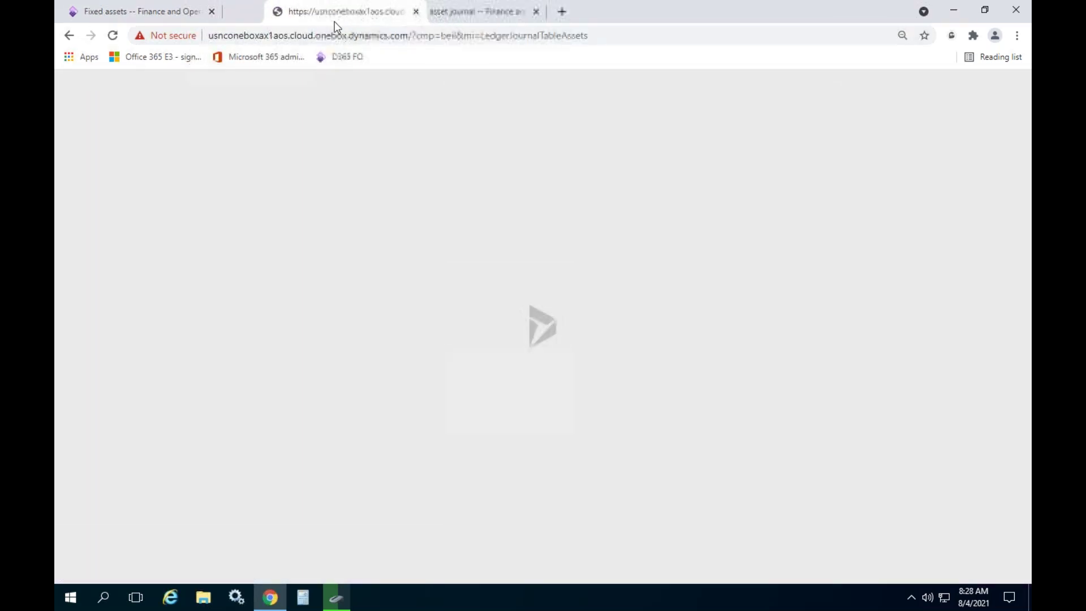
{"action": "left_click", "coordinate": [436, 21]}
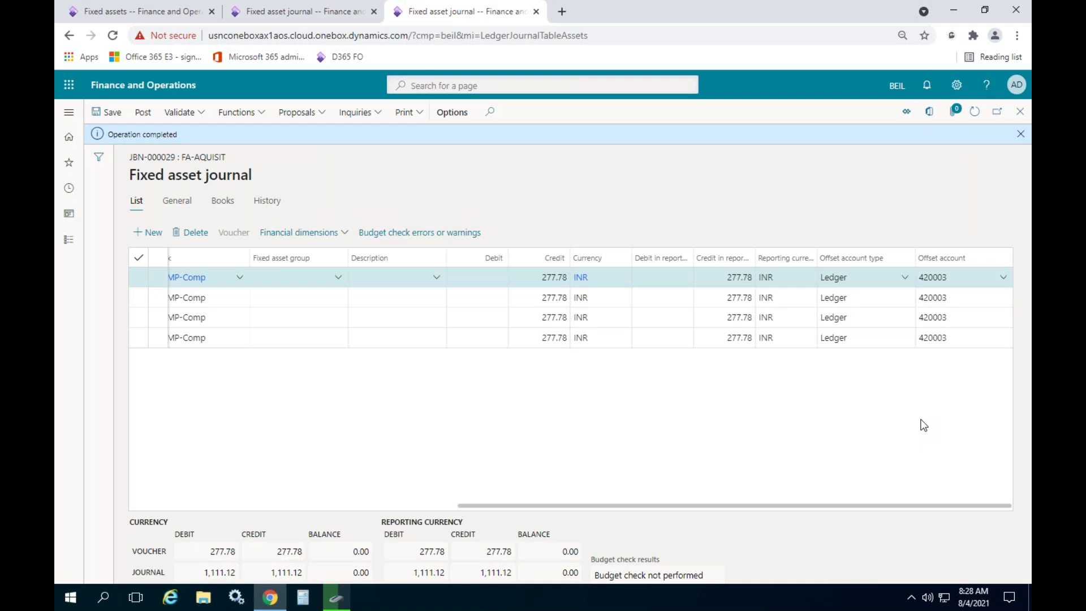
{"action": "left_click", "coordinate": [1020, 138]}
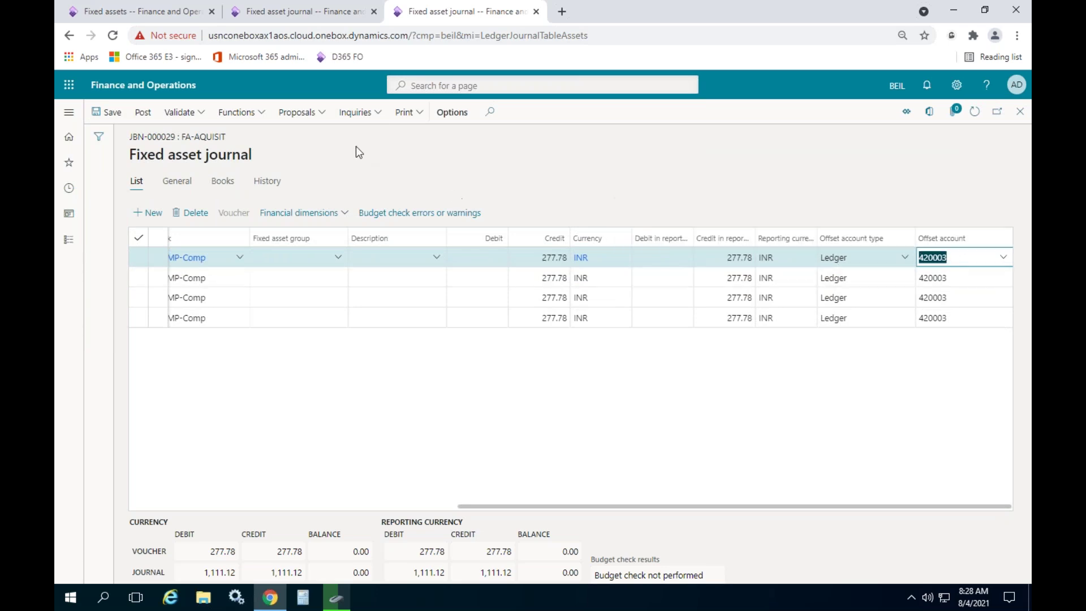
Open the Fixed asset posting profiles setup page in the duplicated browser tab.
{"action": "left_click", "coordinate": [304, 22]}
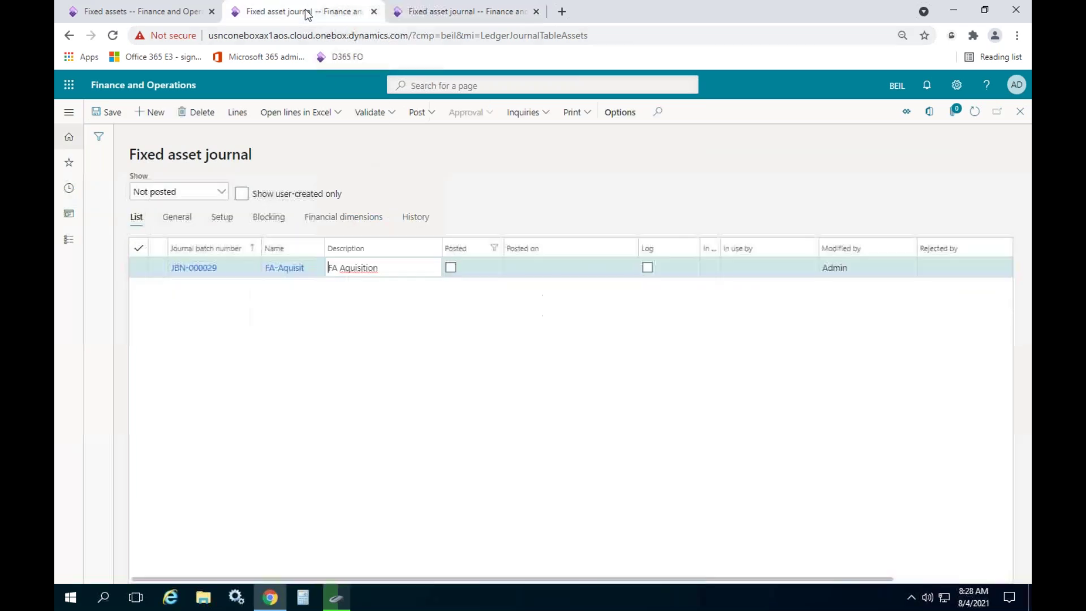
{"action": "left_click", "coordinate": [68, 240]}
{"action": "scroll", "coordinate": [113, 303], "scroll_direction": "down", "scroll_amount": 3}
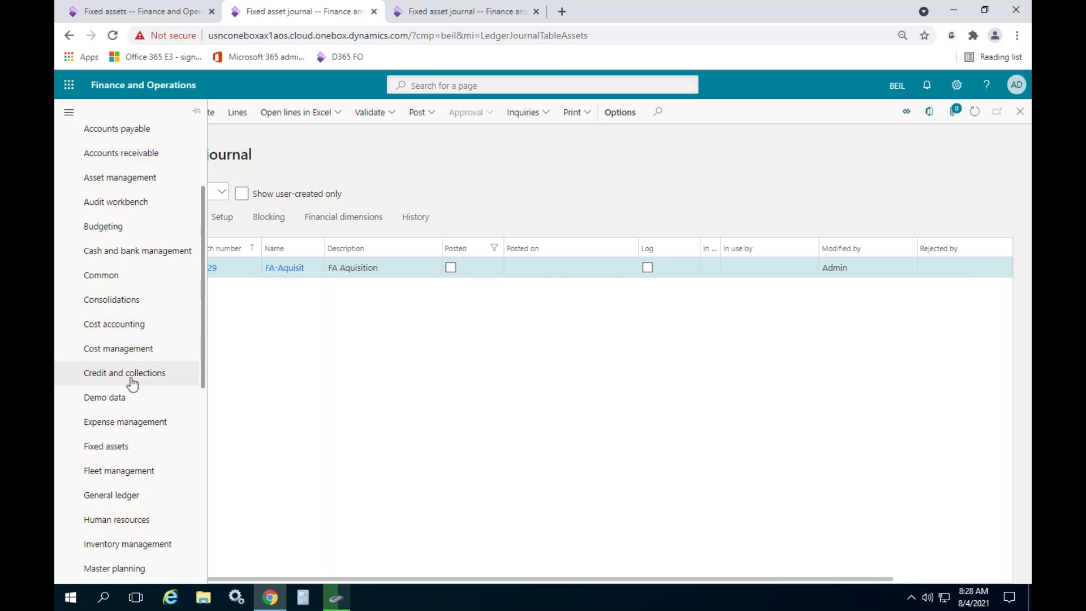
{"action": "left_click", "coordinate": [127, 451]}
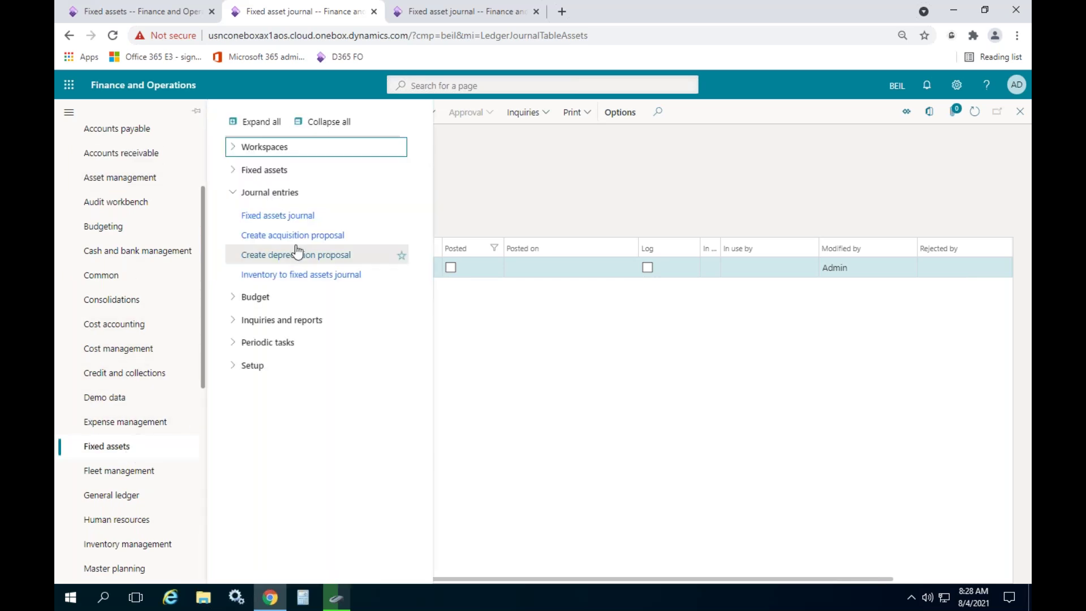
{"action": "left_click", "coordinate": [252, 367]}
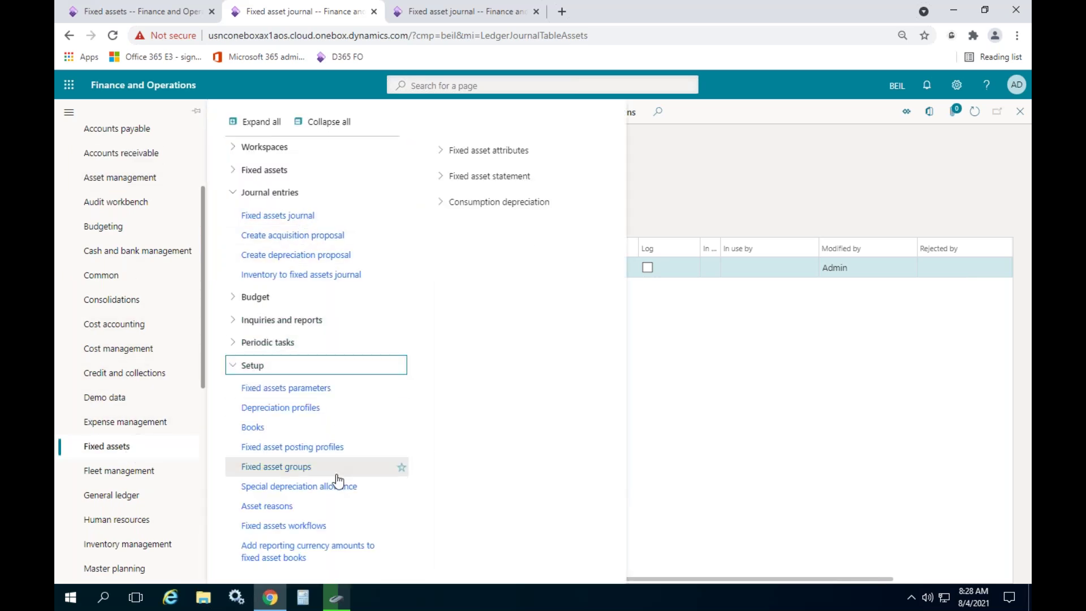
{"action": "left_click", "coordinate": [317, 449]}
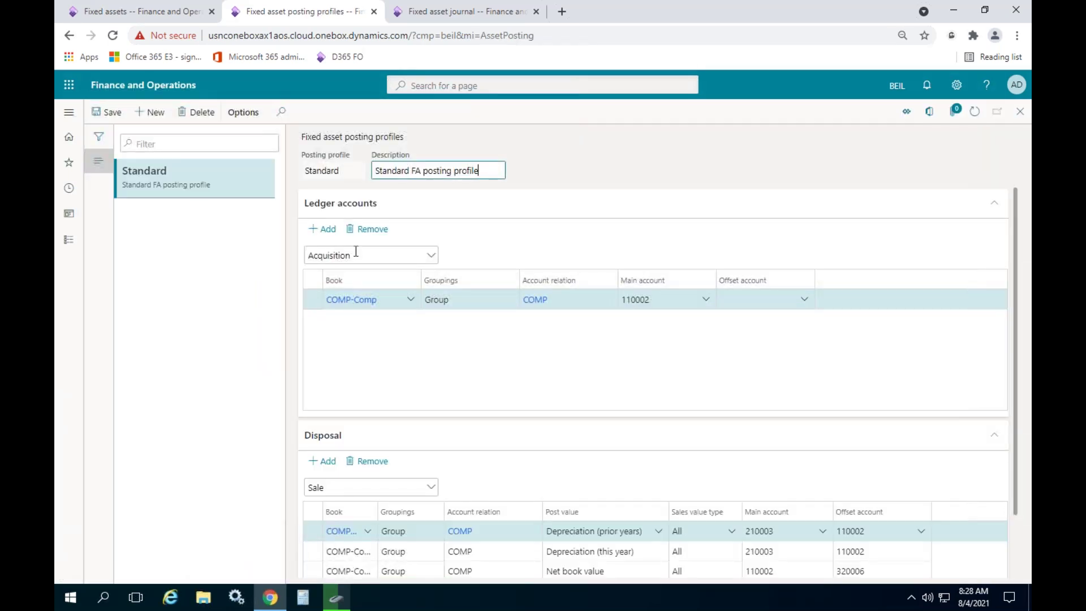
Display the Standard profile's Depreciation ledger accounts and check the COMP-Comp main and offset accounts.
{"action": "left_click", "coordinate": [356, 253]}
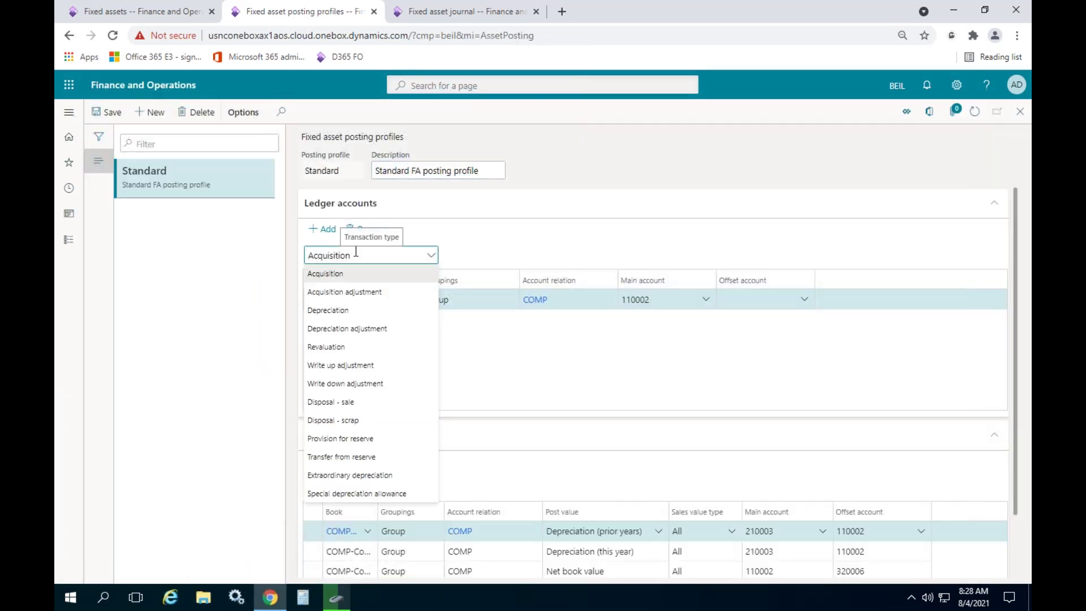
{"action": "left_click", "coordinate": [346, 311]}
{"action": "left_click", "coordinate": [763, 299]}
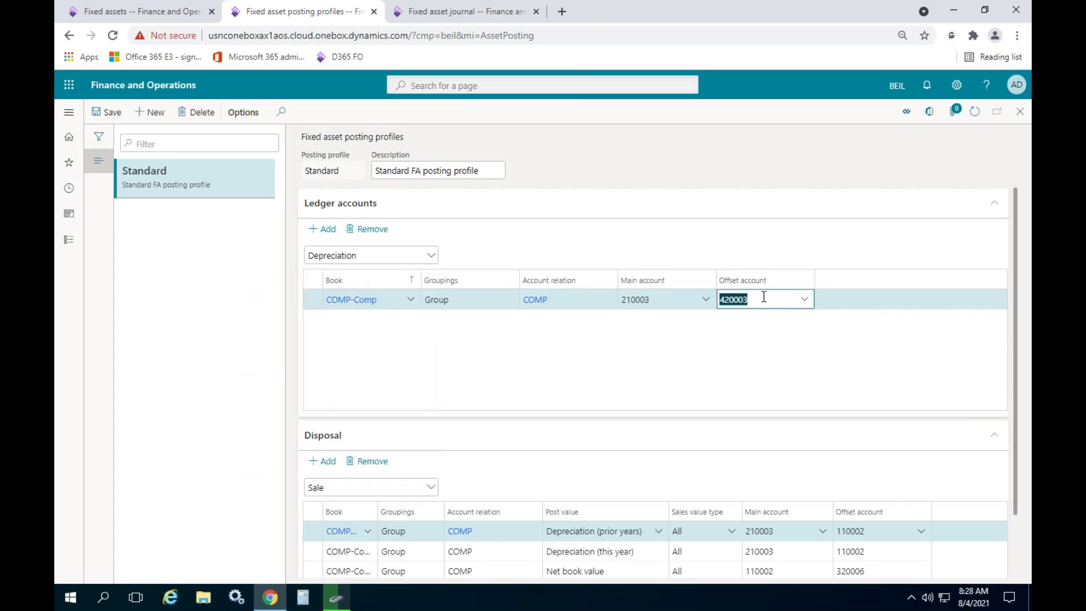
{"action": "left_click", "coordinate": [667, 302]}
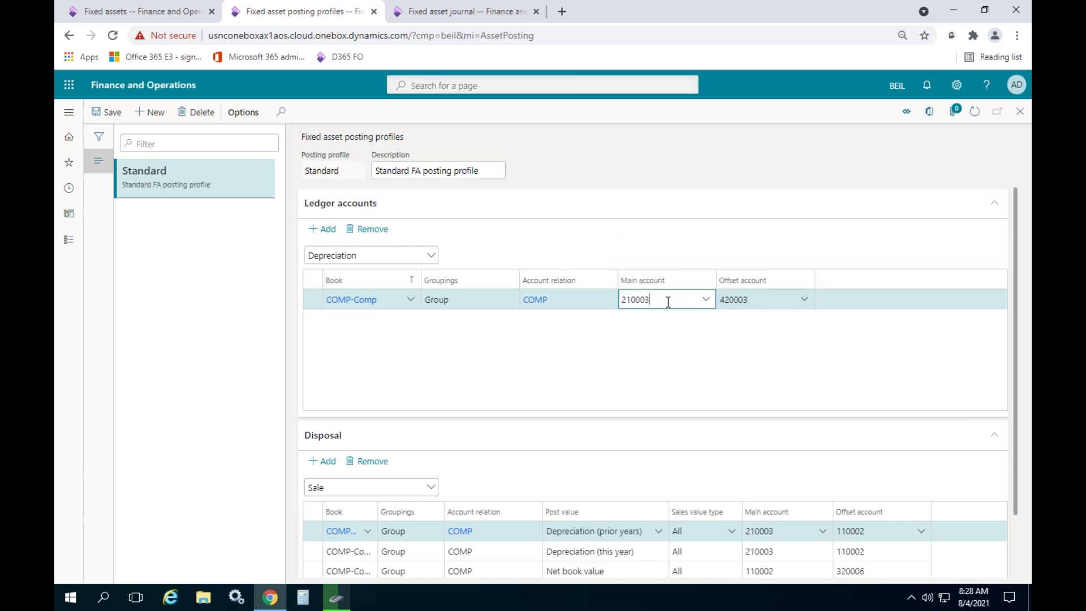
{"action": "left_click", "coordinate": [706, 300]}
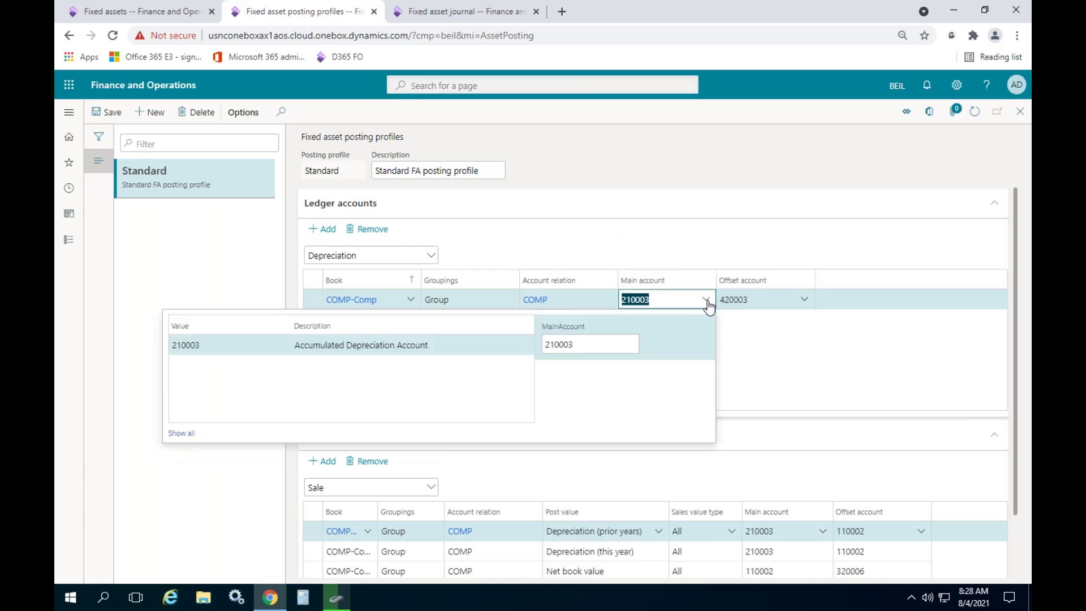
{"action": "left_click", "coordinate": [818, 357]}
Compare the journal's depreciation lines and offset accounts with the main and offset accounts in the Standard posting profile's Depreciation setup.
{"action": "left_click", "coordinate": [443, 16]}
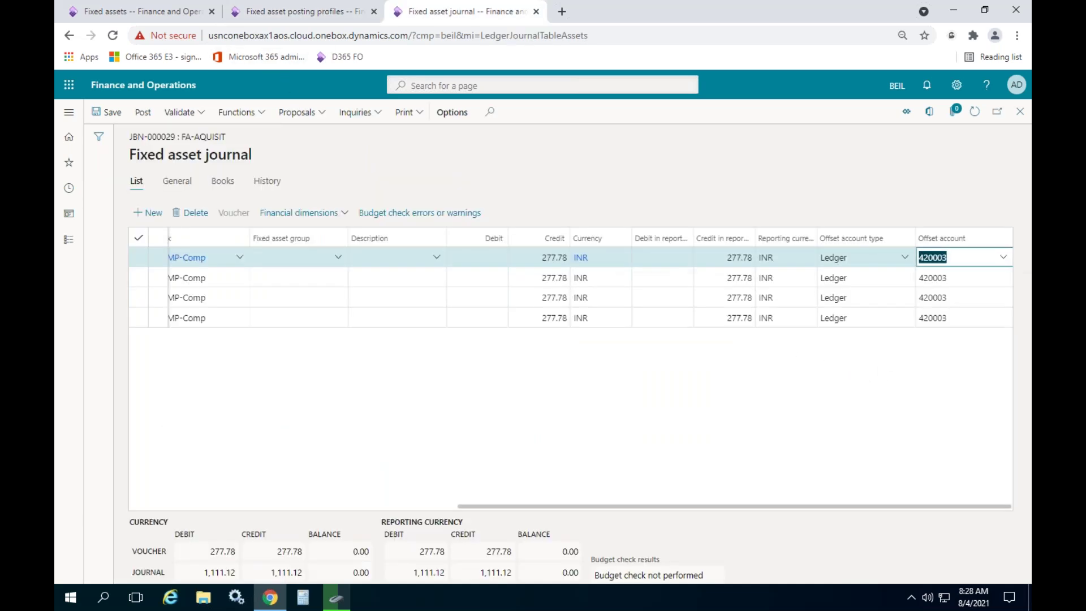
{"action": "left_click_drag", "start_coordinate": [618, 506], "coordinate": [236, 478]}
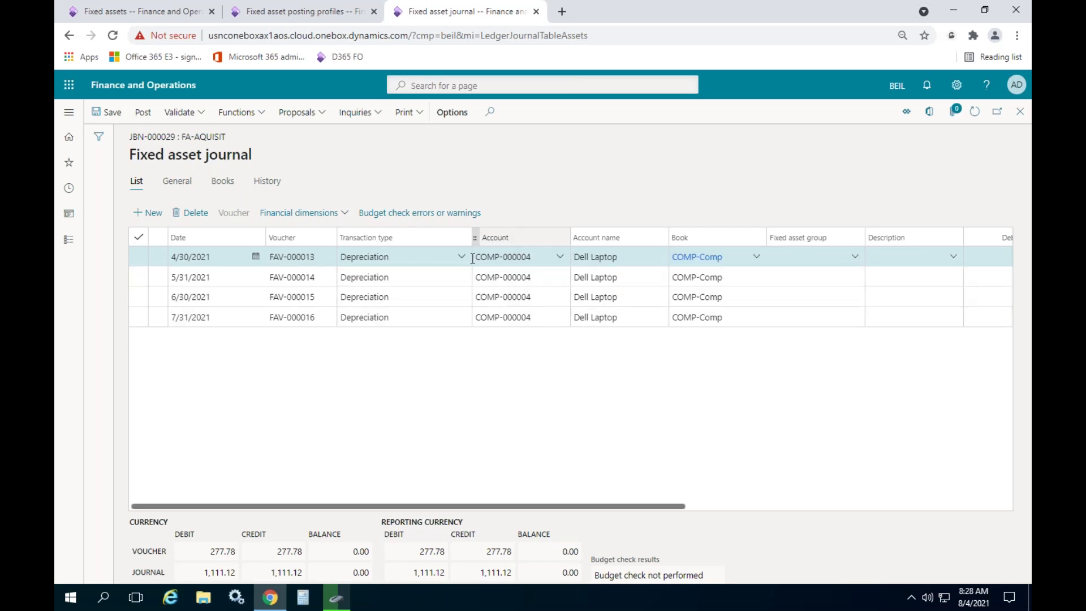
{"action": "left_click", "coordinate": [306, 13]}
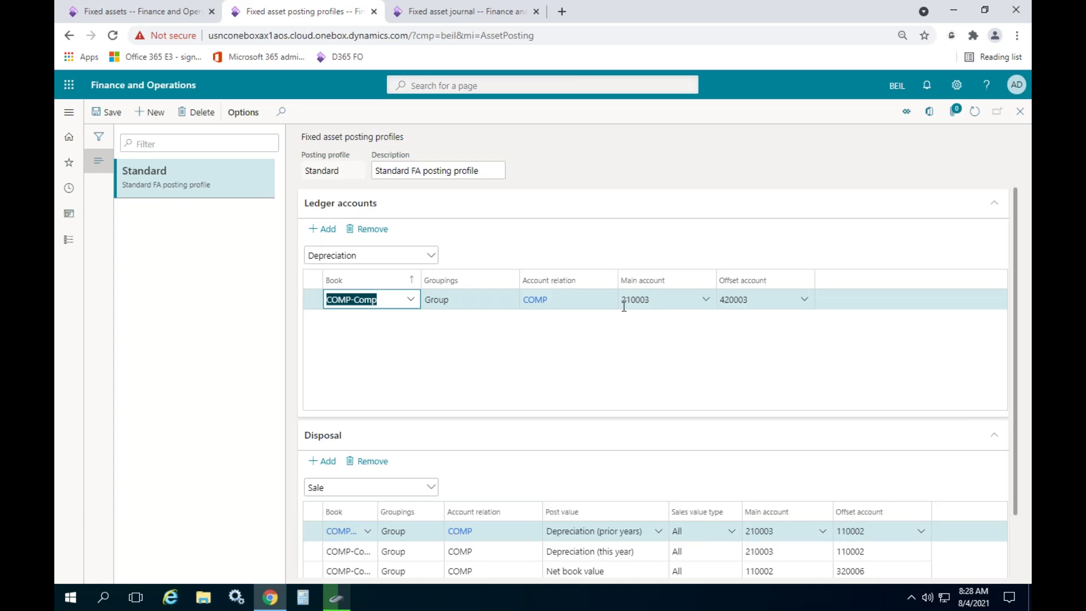
{"action": "left_click", "coordinate": [653, 305]}
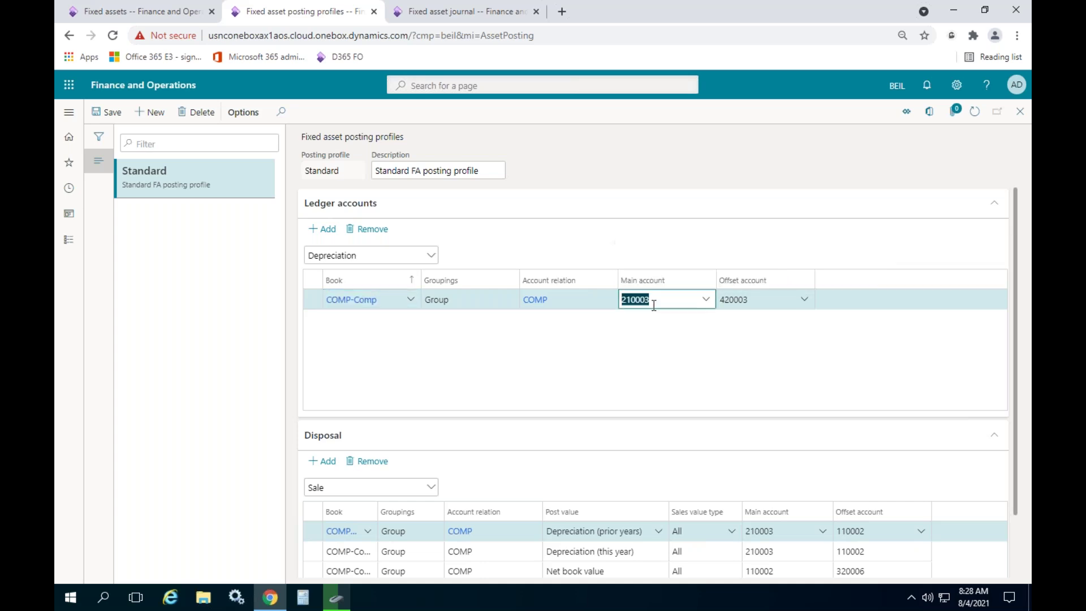
{"action": "left_click", "coordinate": [452, 12]}
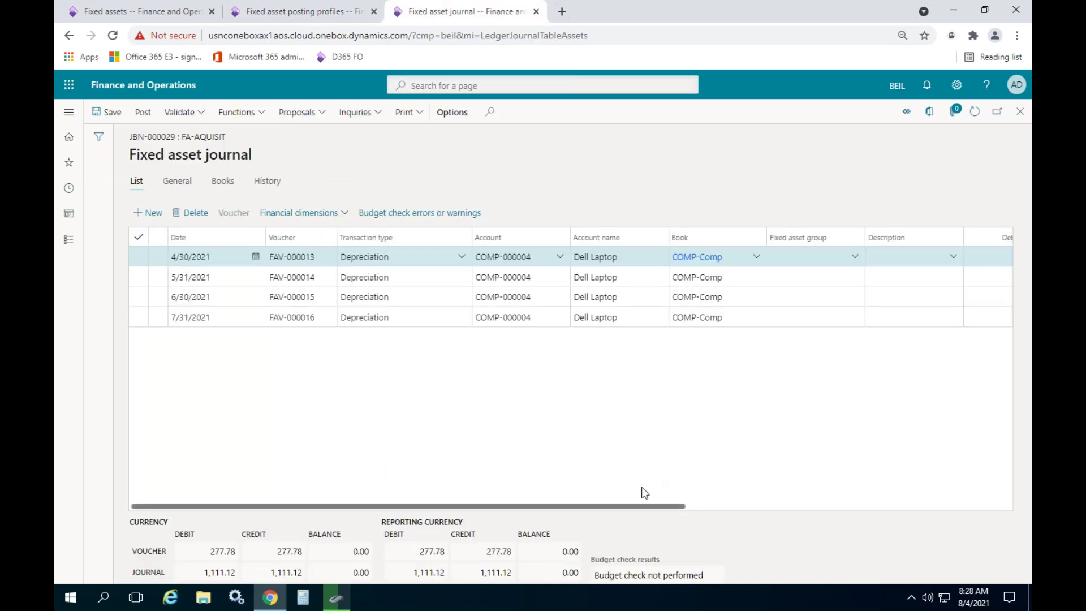
{"action": "left_click_drag", "start_coordinate": [618, 506], "coordinate": [753, 506]}
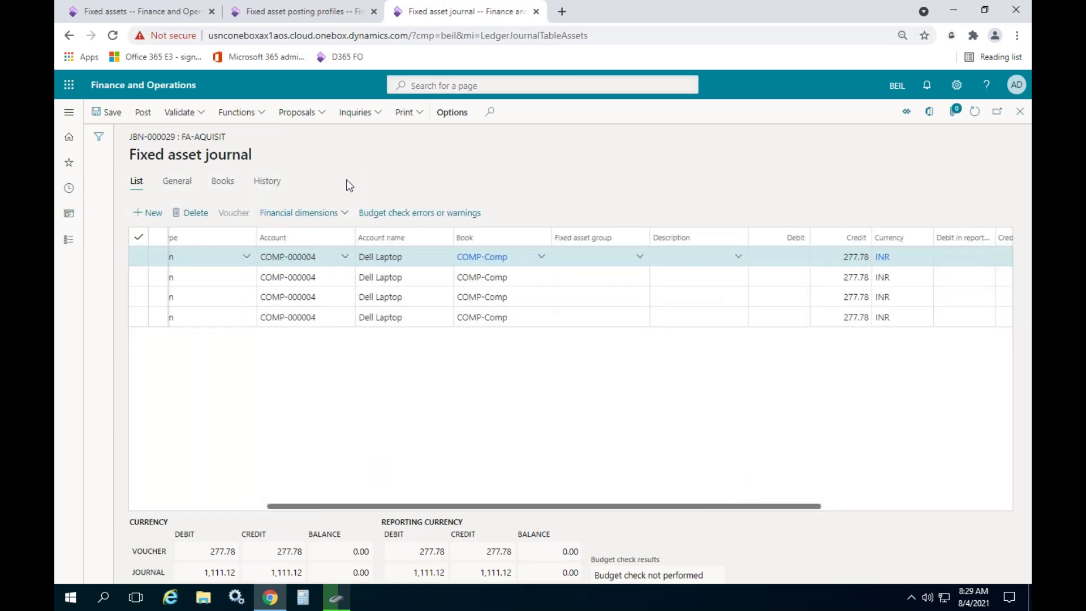
{"action": "left_click", "coordinate": [342, 12]}
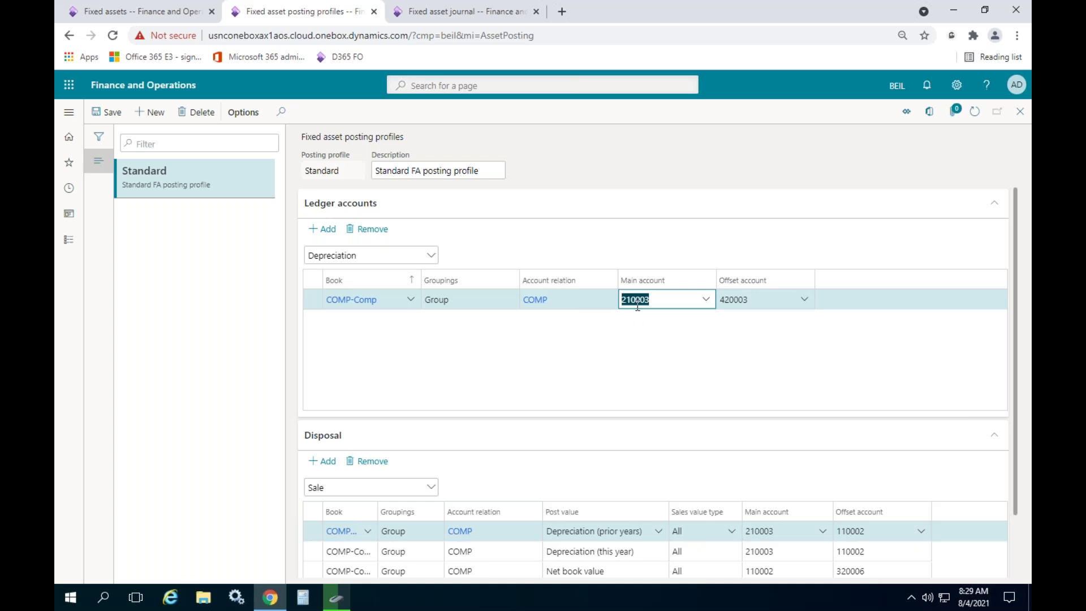
{"action": "left_click", "coordinate": [368, 252]}
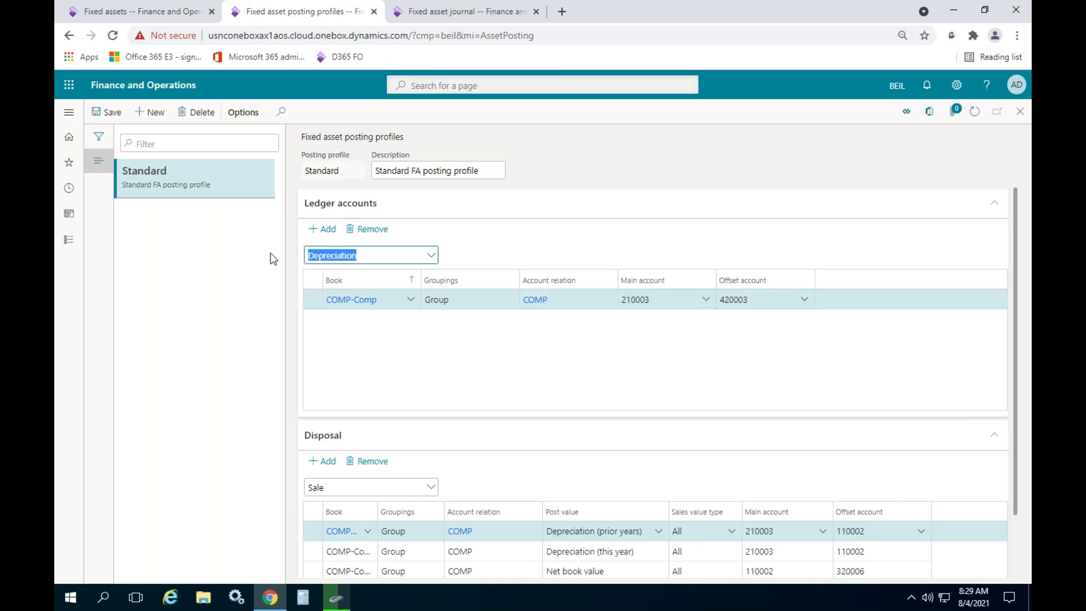
{"action": "left_click", "coordinate": [431, 13]}
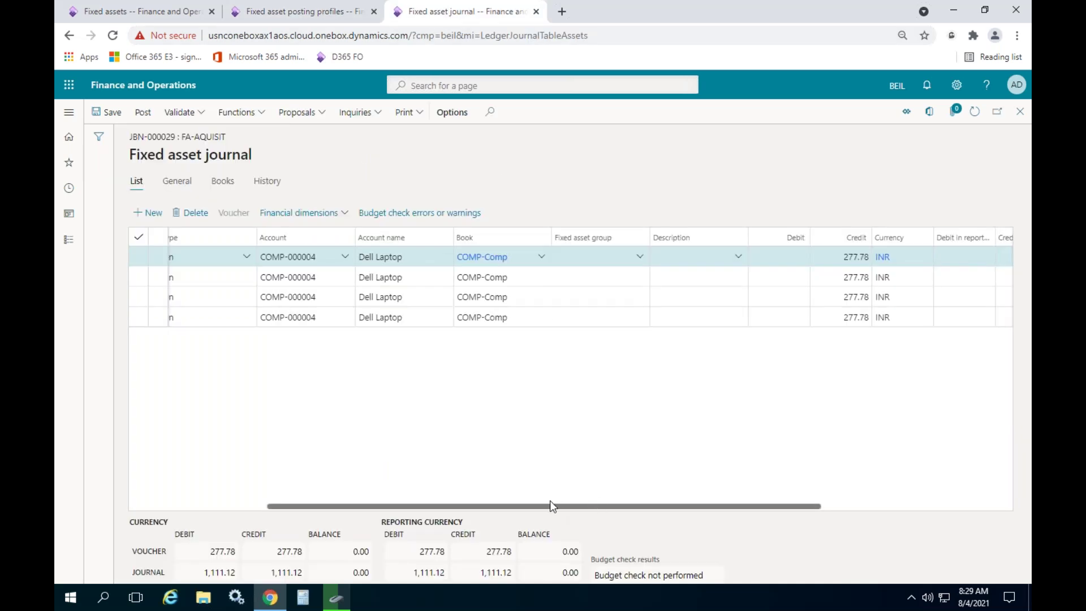
{"action": "left_click", "coordinate": [230, 507]}
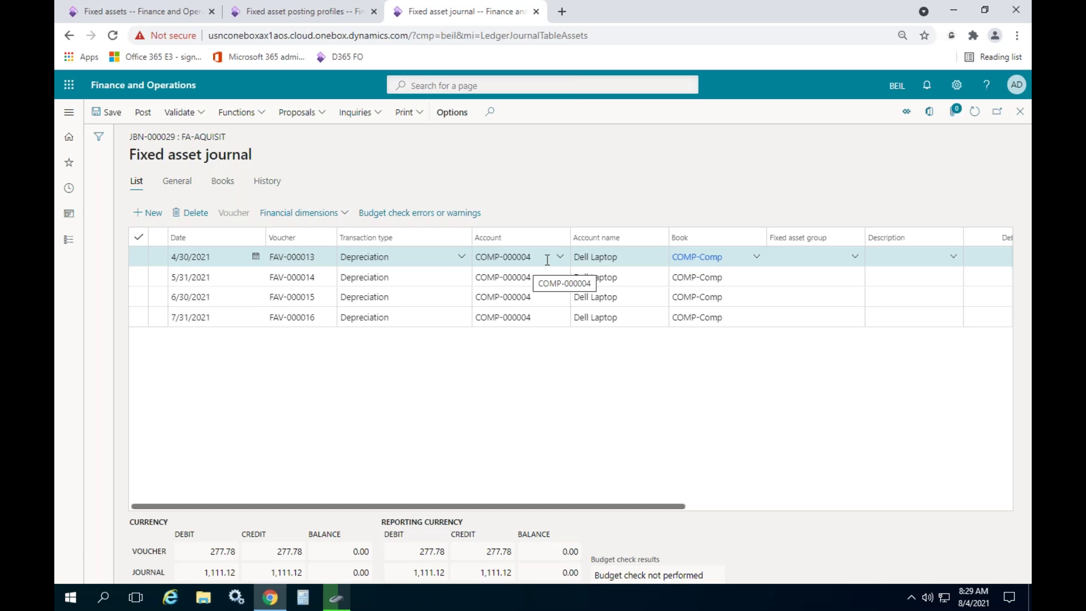
{"action": "left_click", "coordinate": [299, 9]}
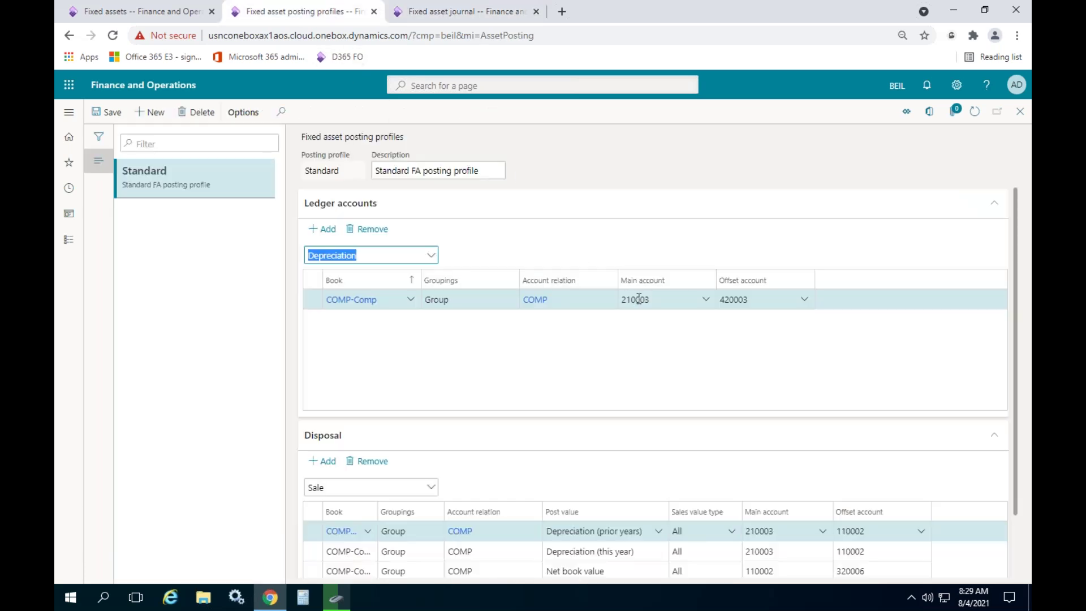
{"action": "mouse_move", "coordinate": [639, 298]}
{"action": "left_click", "coordinate": [443, 11]}
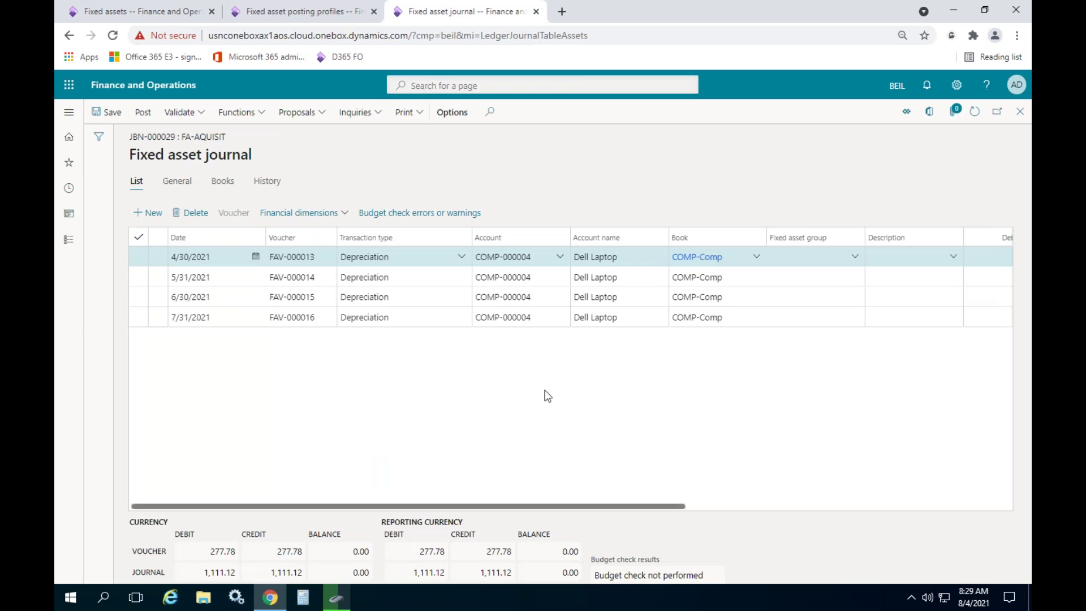
{"action": "left_click_drag", "start_coordinate": [526, 509], "coordinate": [933, 497]}
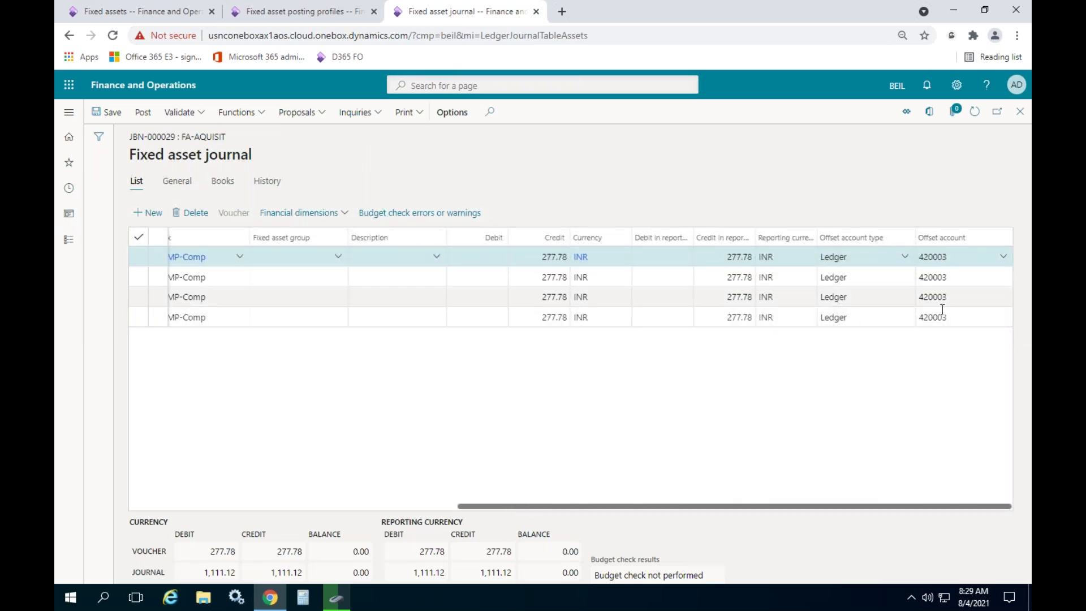
{"action": "left_click", "coordinate": [271, 15]}
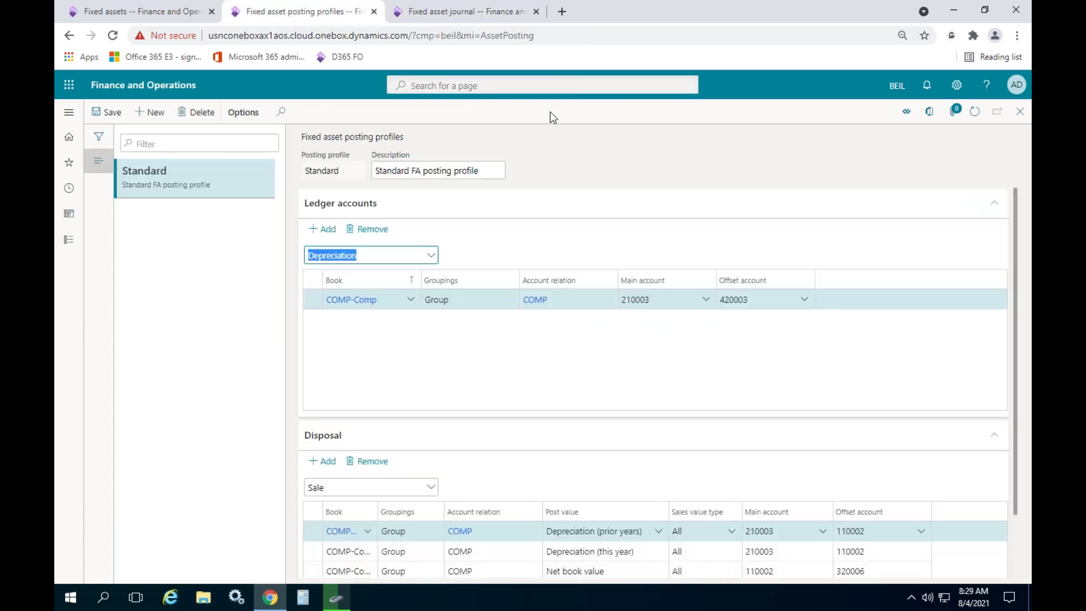
Return to the Dell Laptop depreciation lines and post the fixed asset journal.
{"action": "key", "text": "ctrl+Tab"}
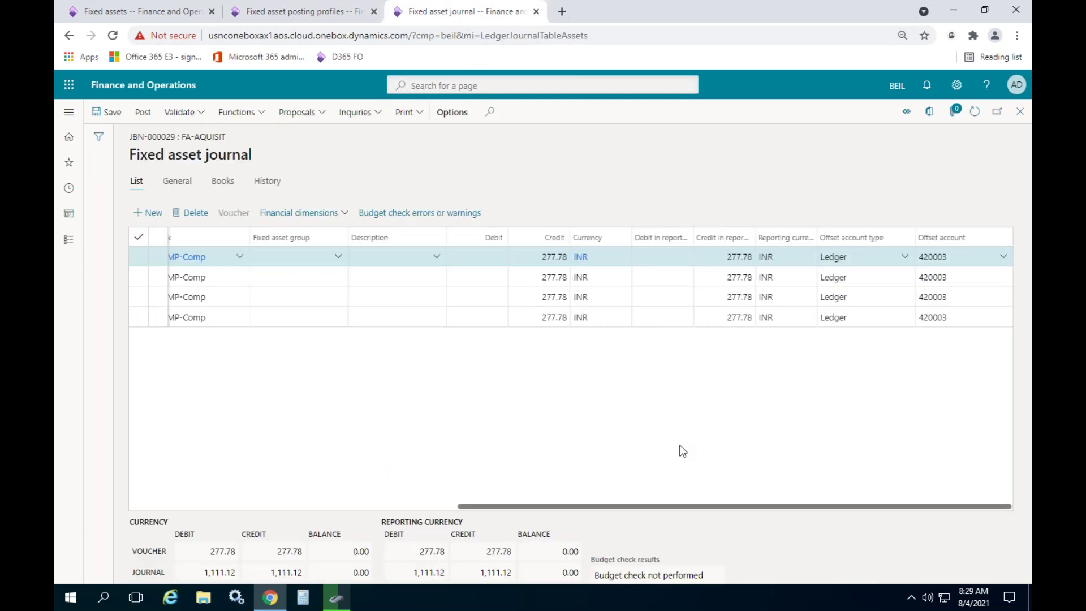
{"action": "left_click_drag", "start_coordinate": [660, 508], "coordinate": [199, 512]}
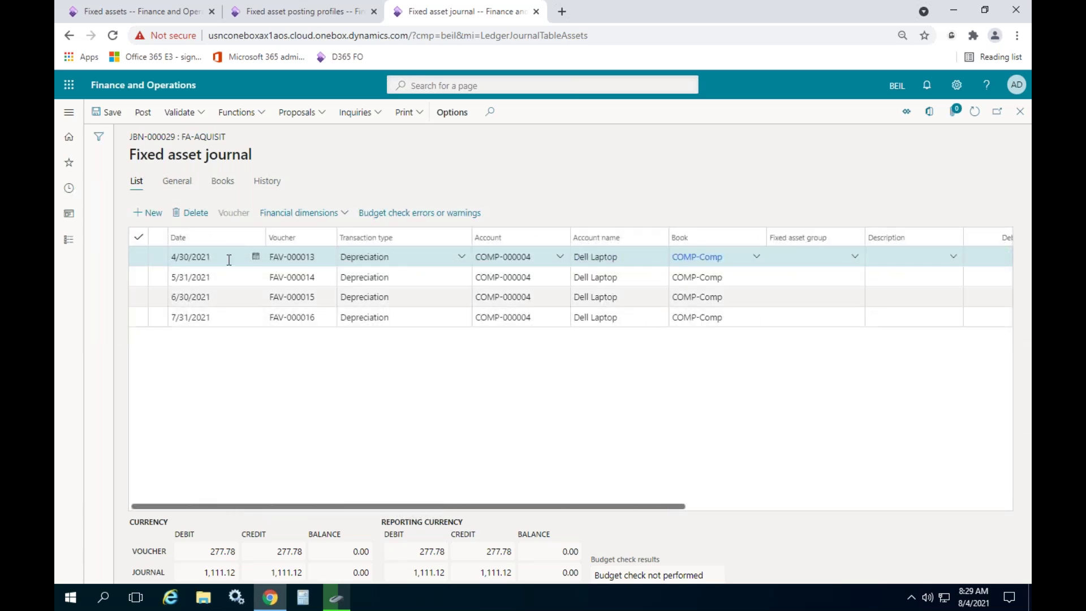
{"action": "left_click", "coordinate": [144, 113]}
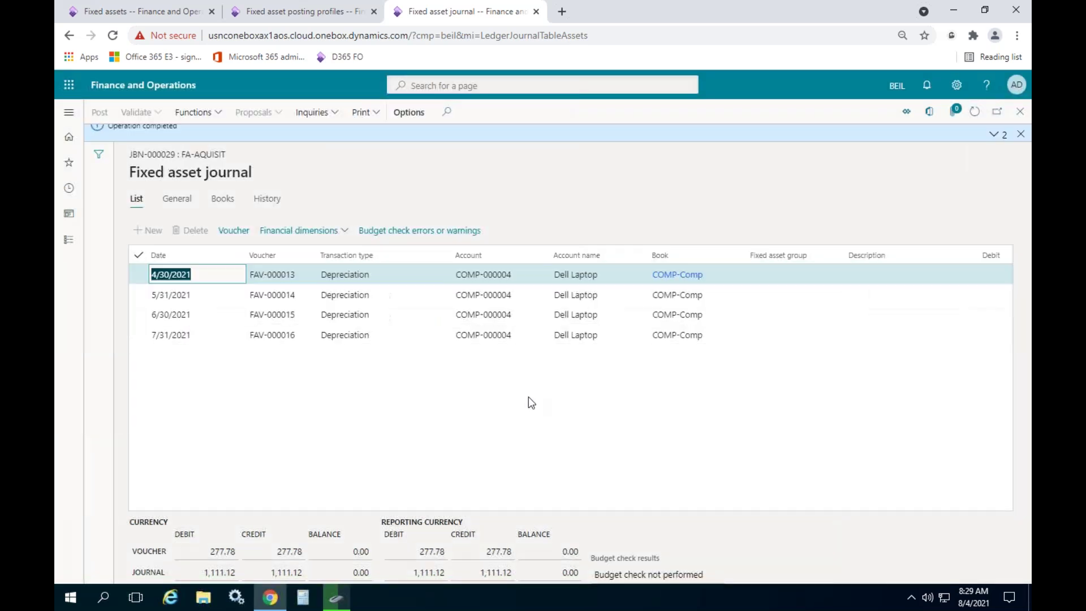
Review the voucher transactions of the 4/30/2021 depreciation line, checking the Depreciation and Accumulated Depreciation Account entries.
{"action": "left_click", "coordinate": [1020, 134]}
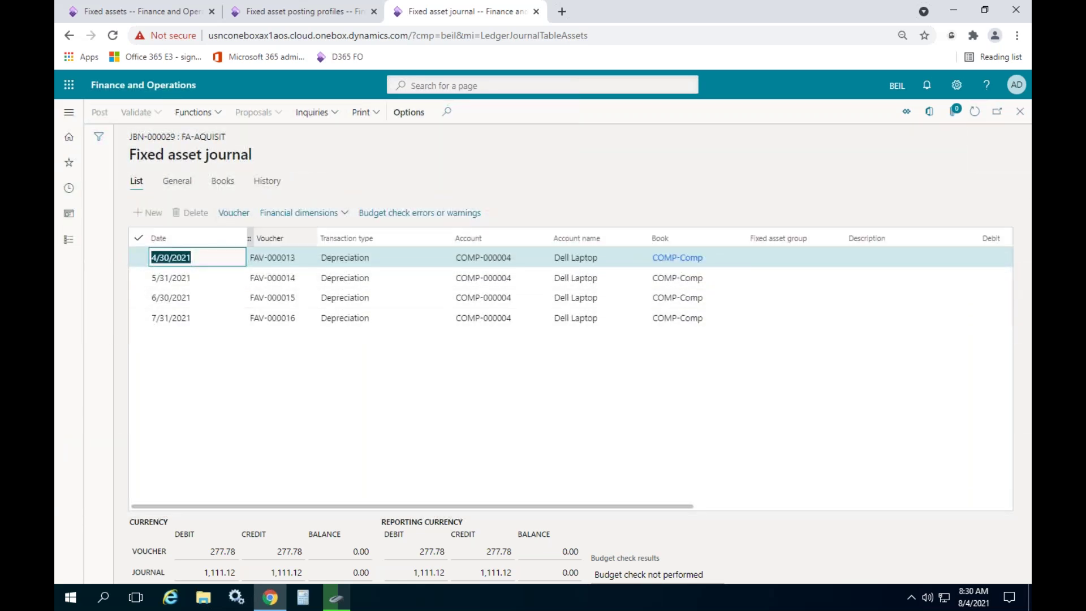
{"action": "left_click", "coordinate": [240, 216]}
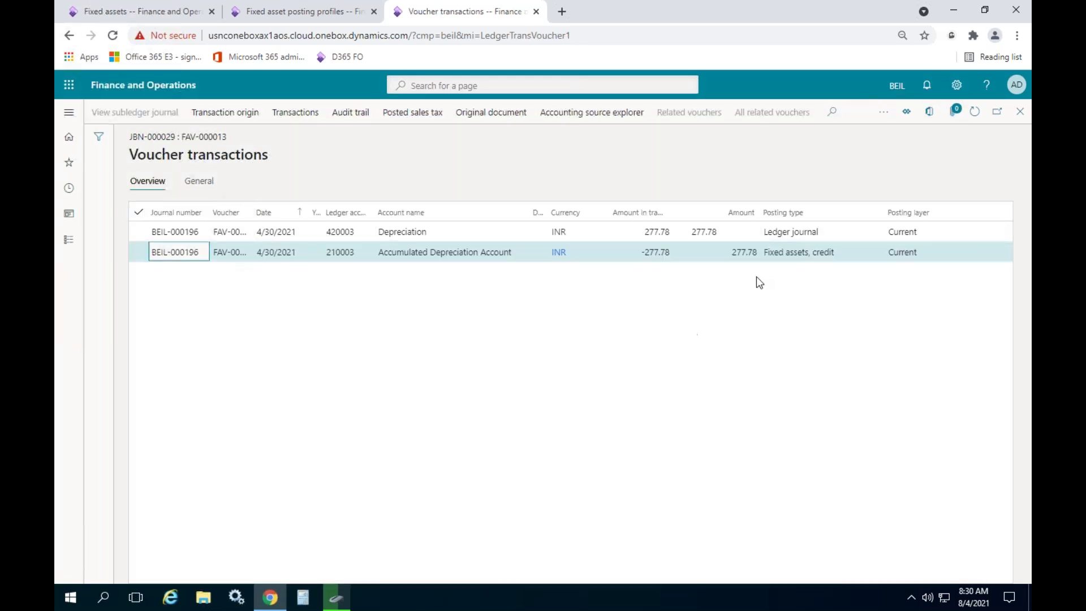
{"action": "left_click", "coordinate": [429, 232]}
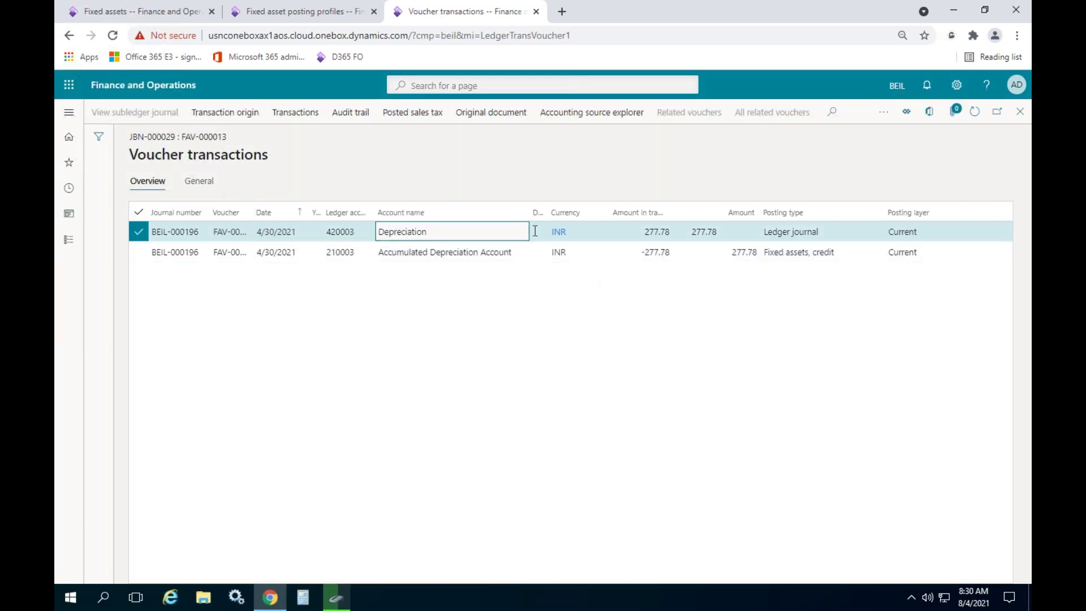
{"action": "left_click", "coordinate": [658, 231]}
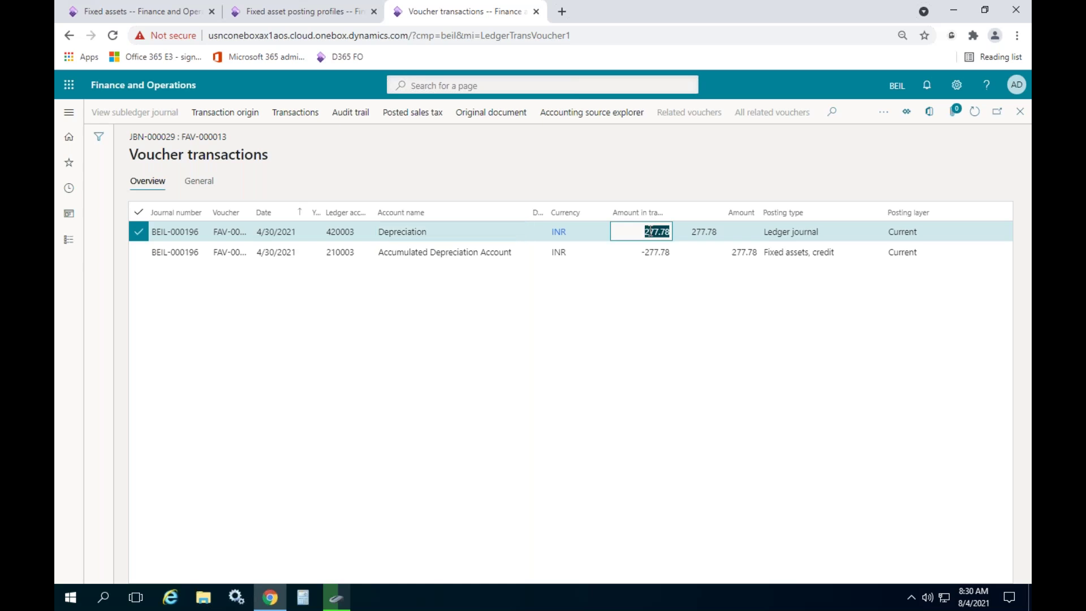
{"action": "double_click", "coordinate": [456, 253]}
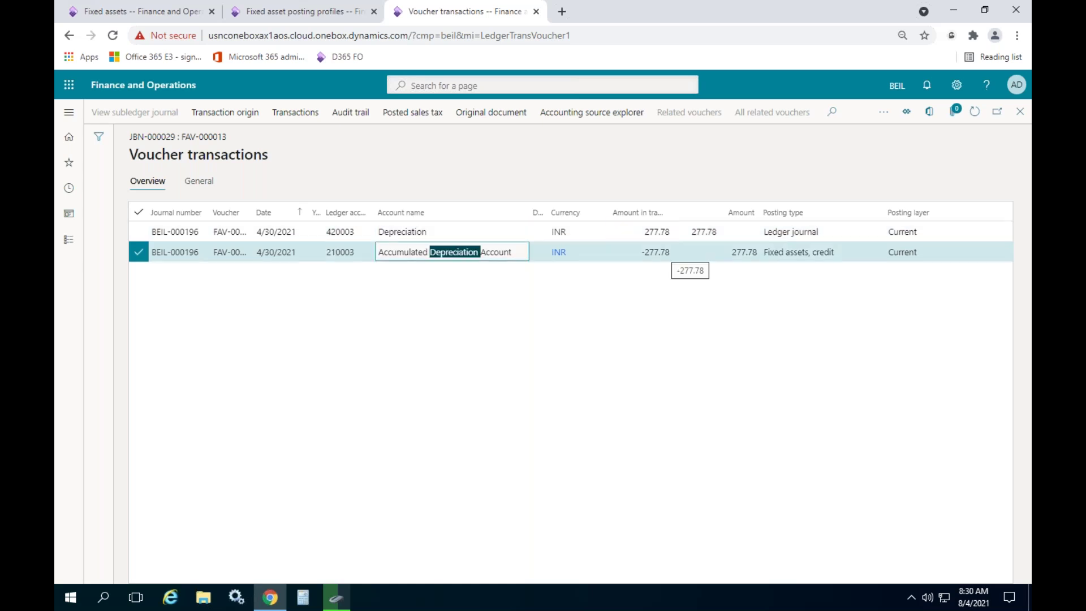
{"action": "left_click", "coordinate": [1019, 116]}
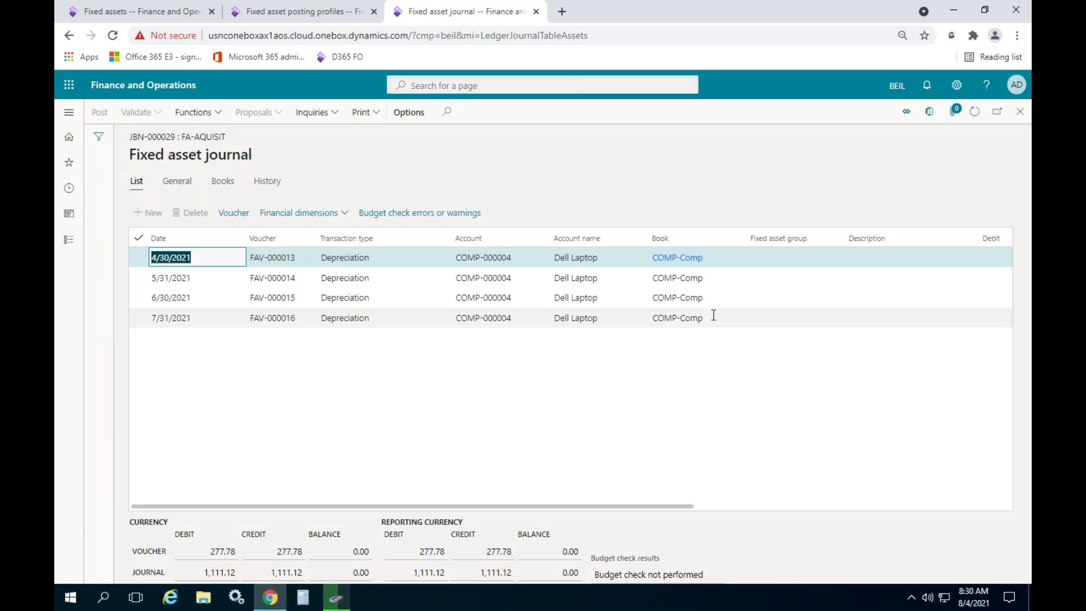
Check the Dell Laptop's depreciation and net book value in its COMP-Comp valuation balances.
{"action": "left_click", "coordinate": [131, 16]}
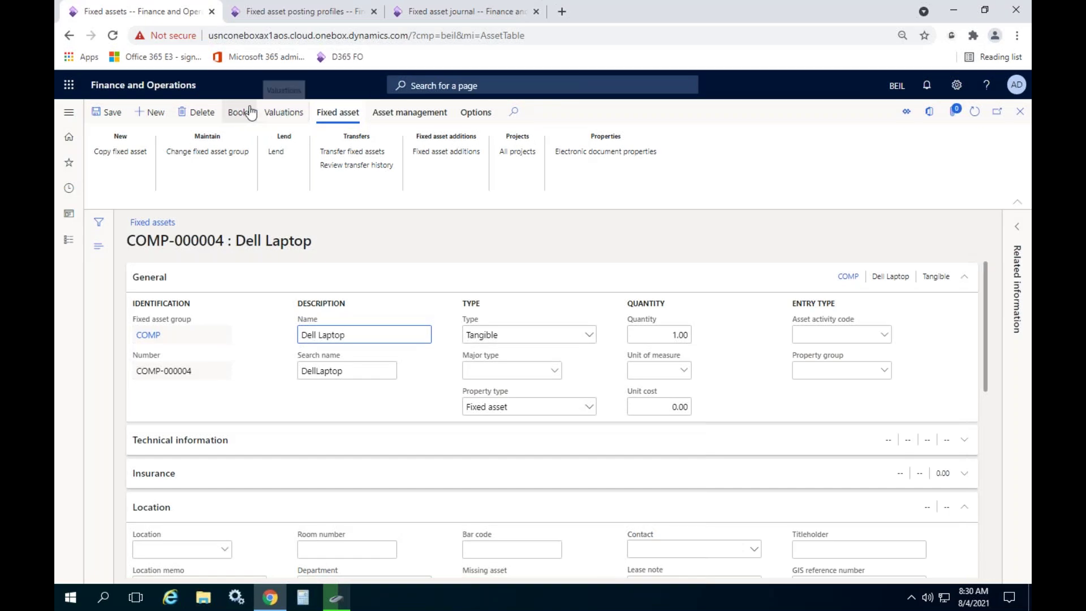
{"action": "left_click", "coordinate": [281, 116]}
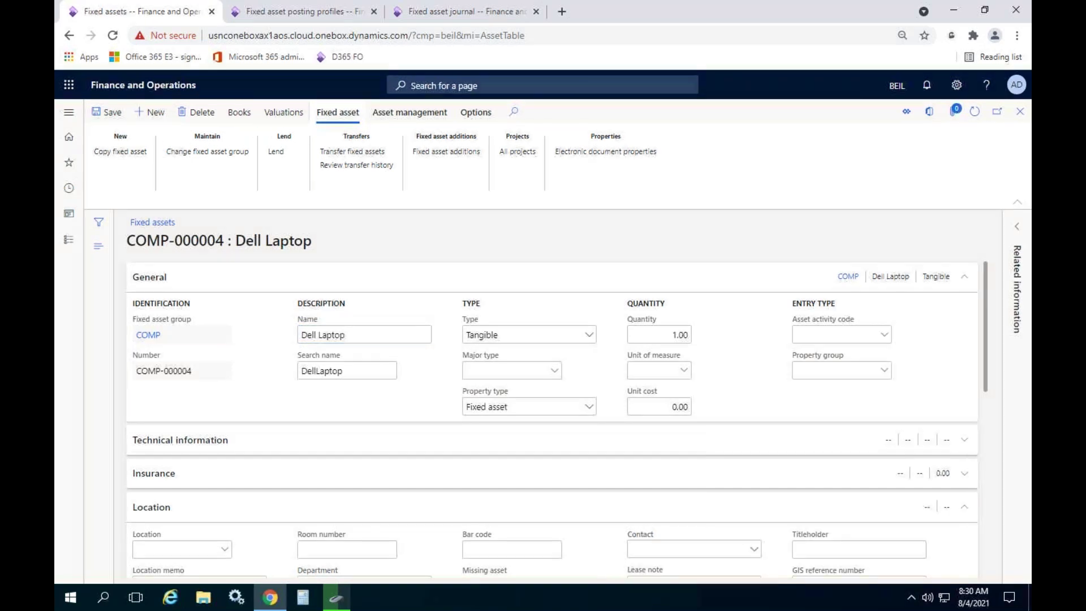
{"action": "scroll", "coordinate": [492, 337], "scroll_direction": "down", "scroll_amount": 2}
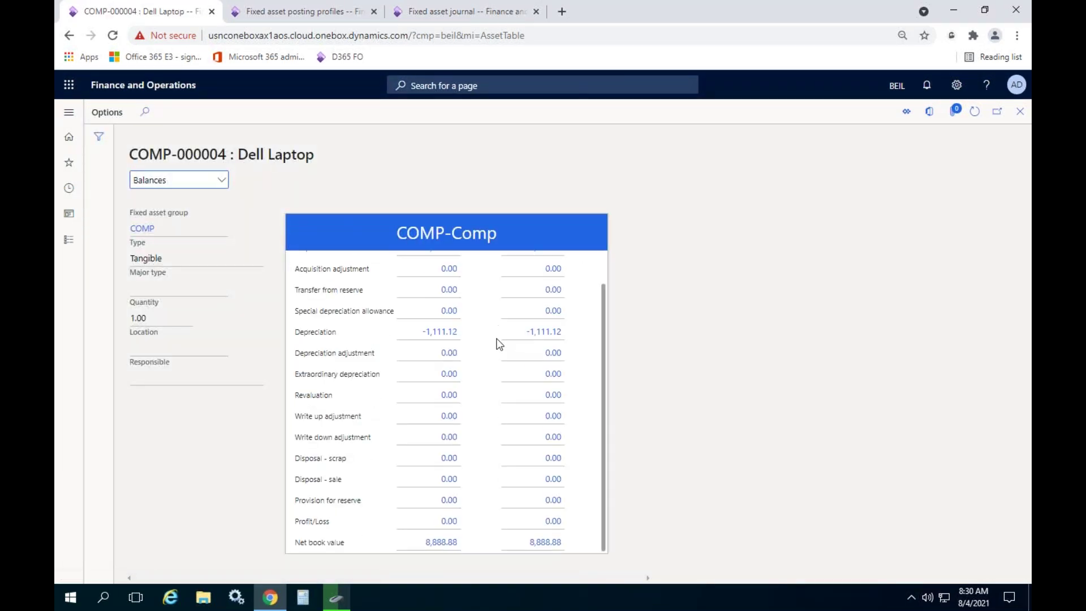
{"action": "left_click_drag", "start_coordinate": [393, 337], "coordinate": [580, 340]}
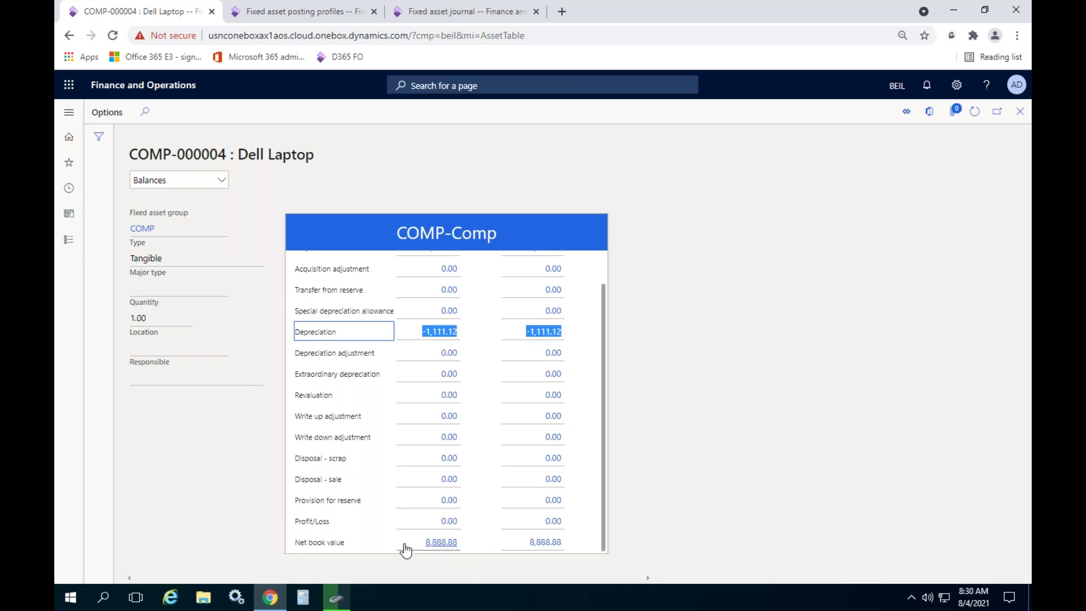
{"action": "left_click", "coordinate": [424, 549]}
{"action": "left_click_drag", "start_coordinate": [425, 553], "coordinate": [493, 560]}
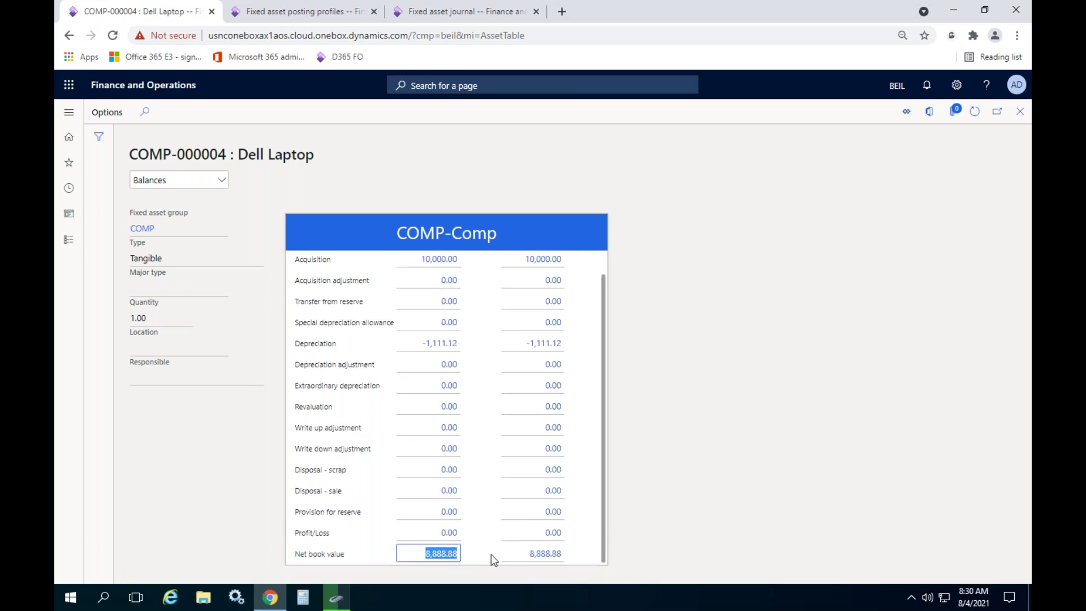
{"action": "left_click", "coordinate": [726, 505]}
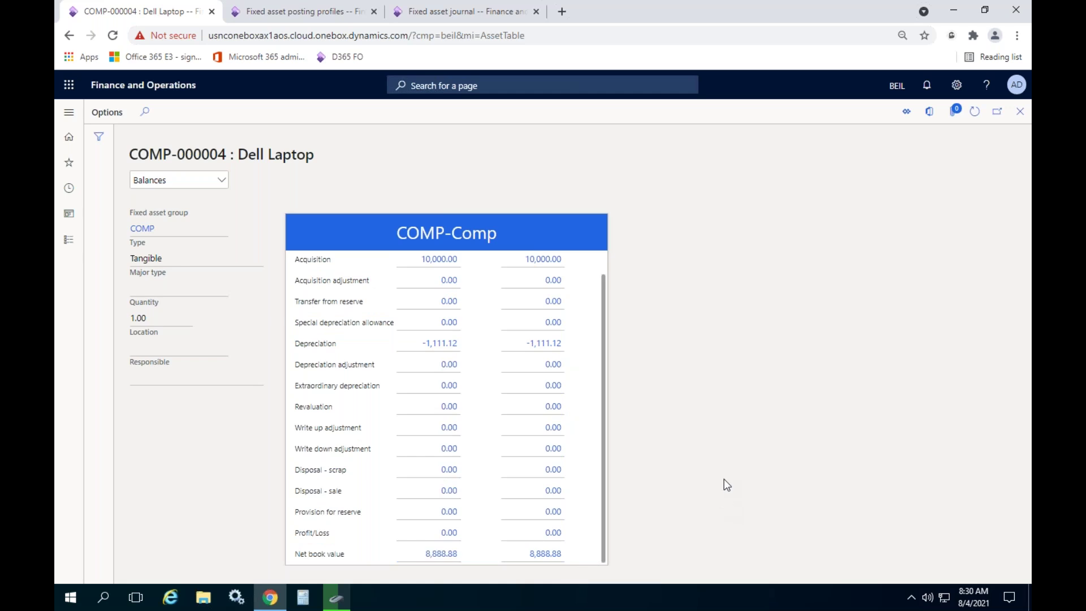
{"action": "left_click", "coordinate": [1021, 113]}
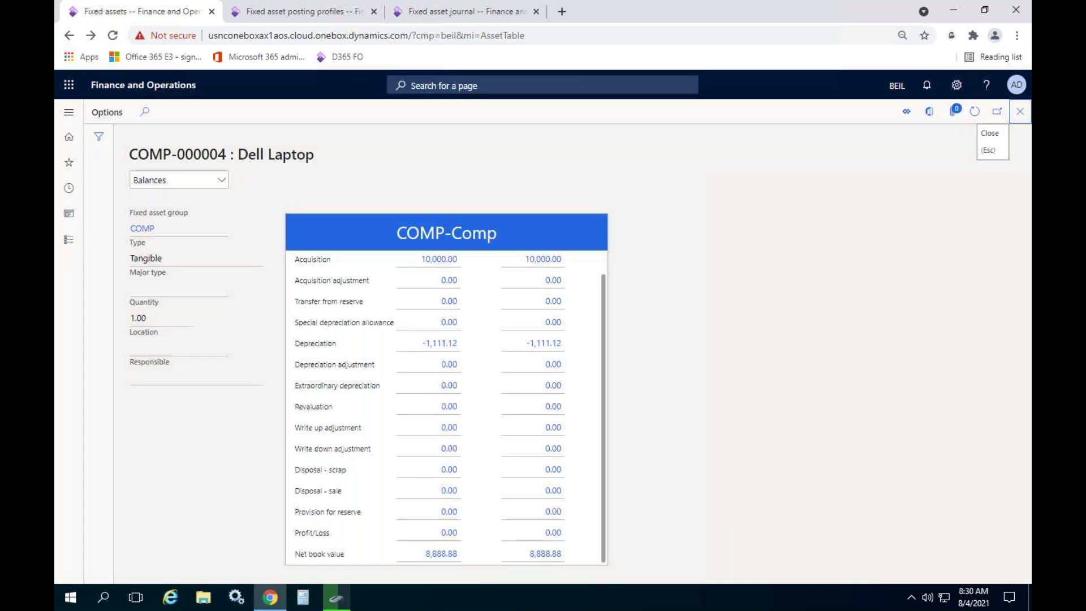
Review the acquisition and depreciation transactions of the Dell Laptop's COMP-Comp book and return to the asset record.
{"action": "left_click", "coordinate": [239, 112]}
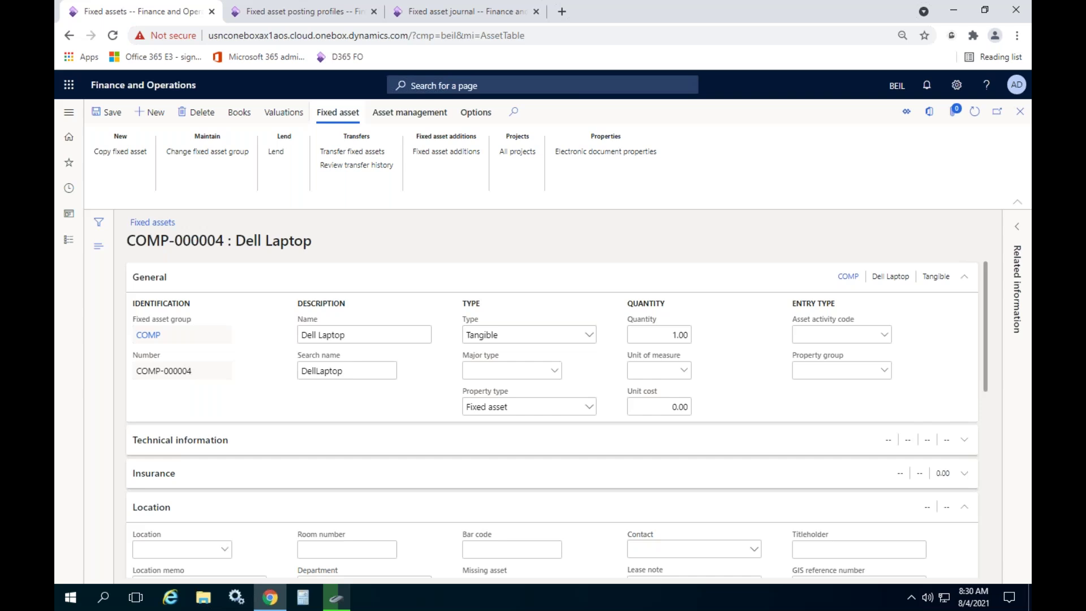
{"action": "left_click", "coordinate": [249, 115]}
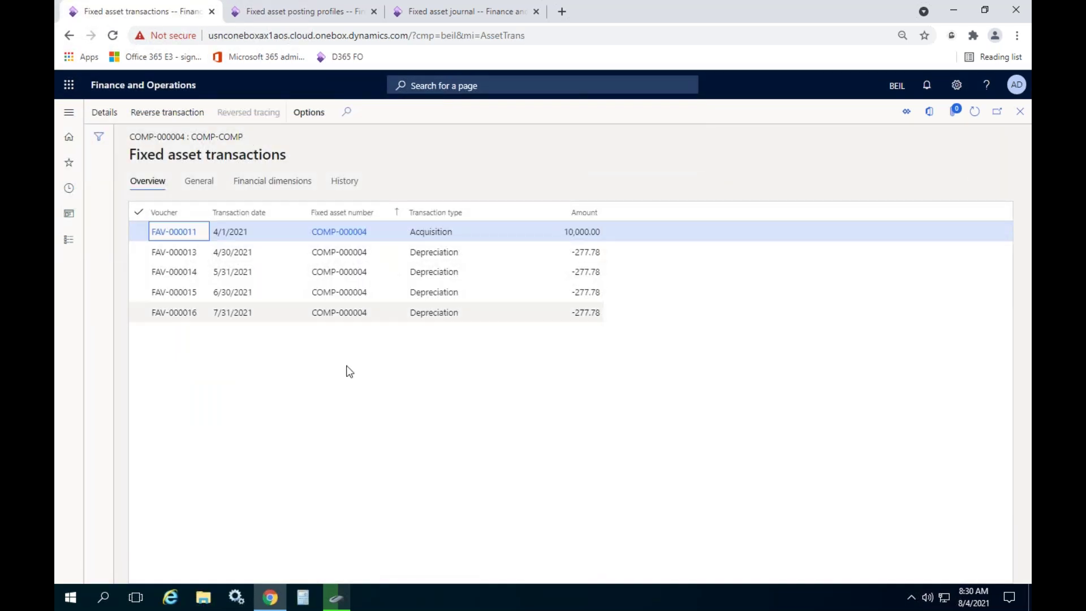
{"action": "left_click", "coordinate": [493, 234]}
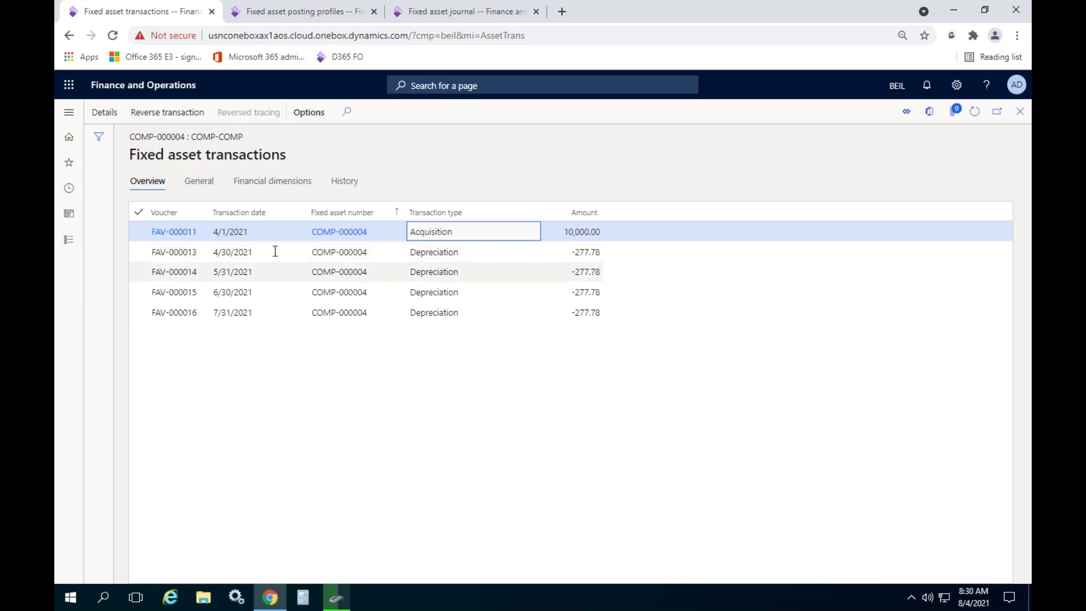
{"action": "left_click", "coordinate": [1021, 112]}
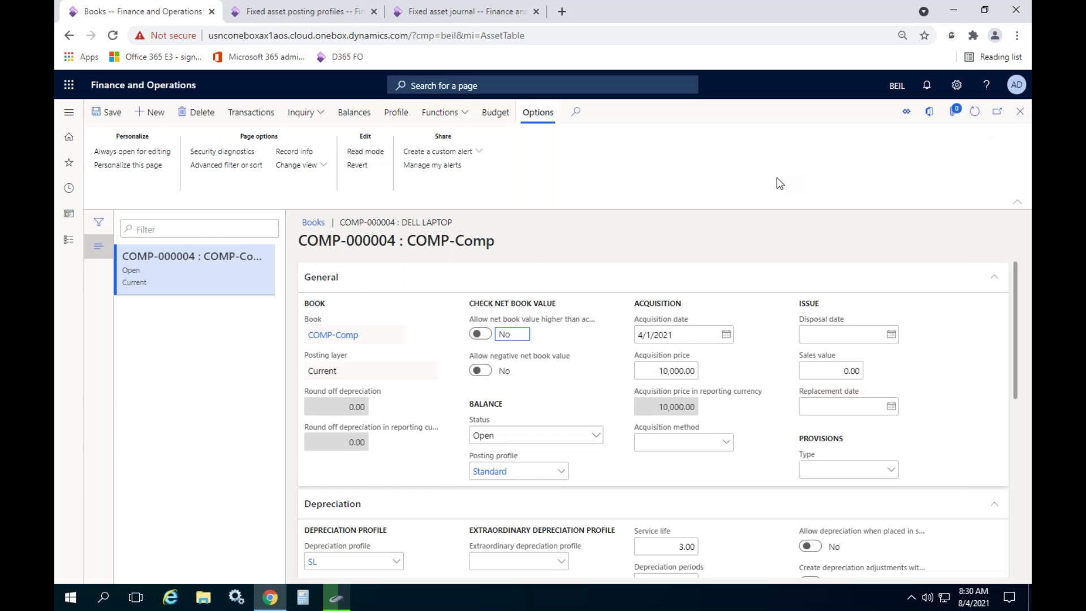
{"action": "left_click", "coordinate": [1021, 112]}
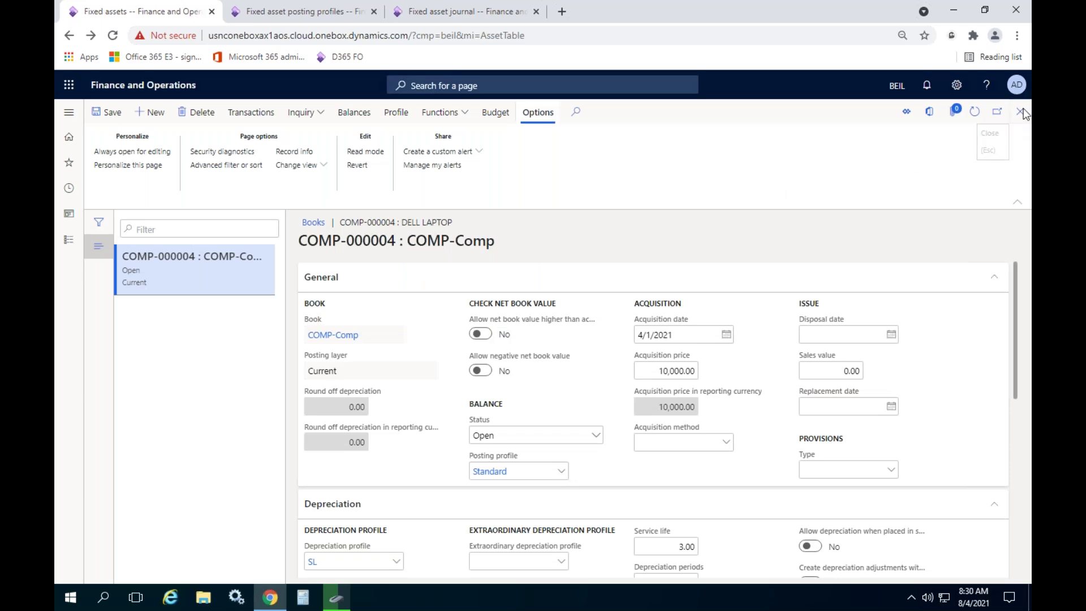
Create a new fixed asset journal with the name FA-Aquisit and open its lines.
{"action": "left_click", "coordinate": [446, 14]}
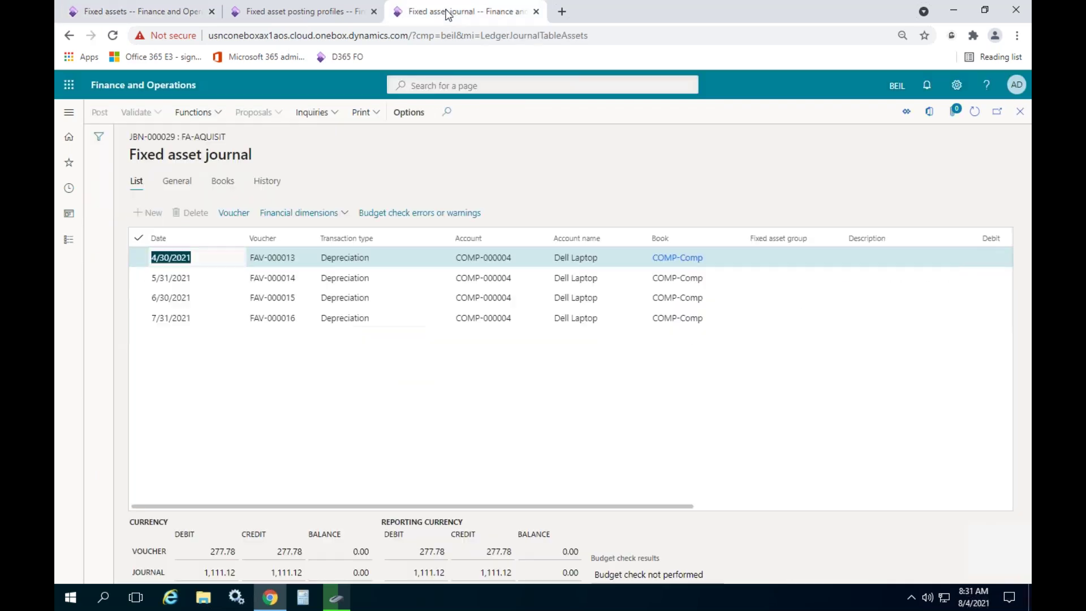
{"action": "left_click", "coordinate": [1020, 111]}
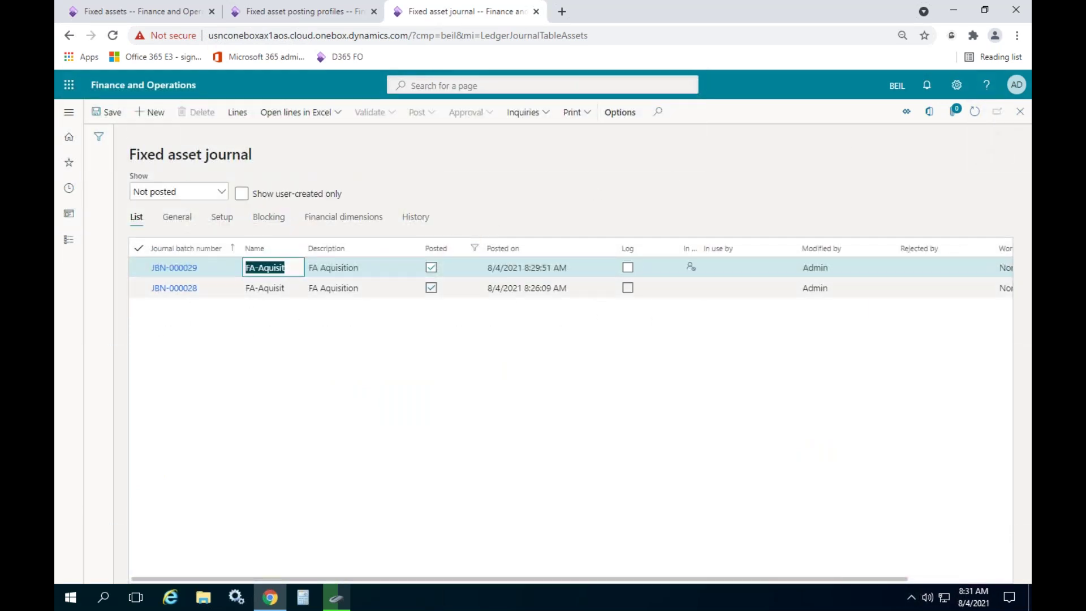
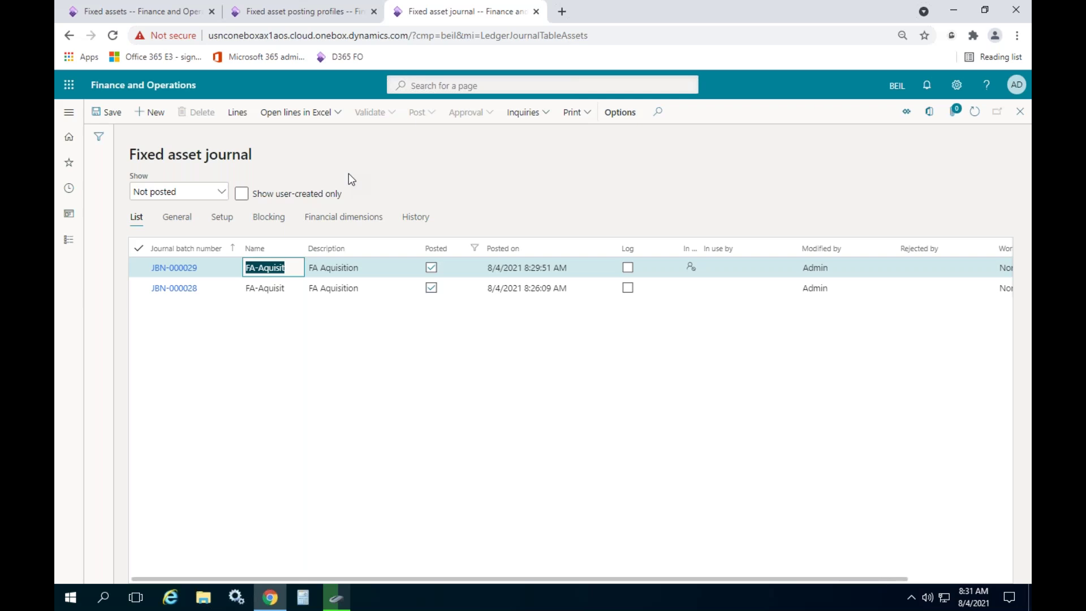
{"action": "left_click", "coordinate": [153, 116]}
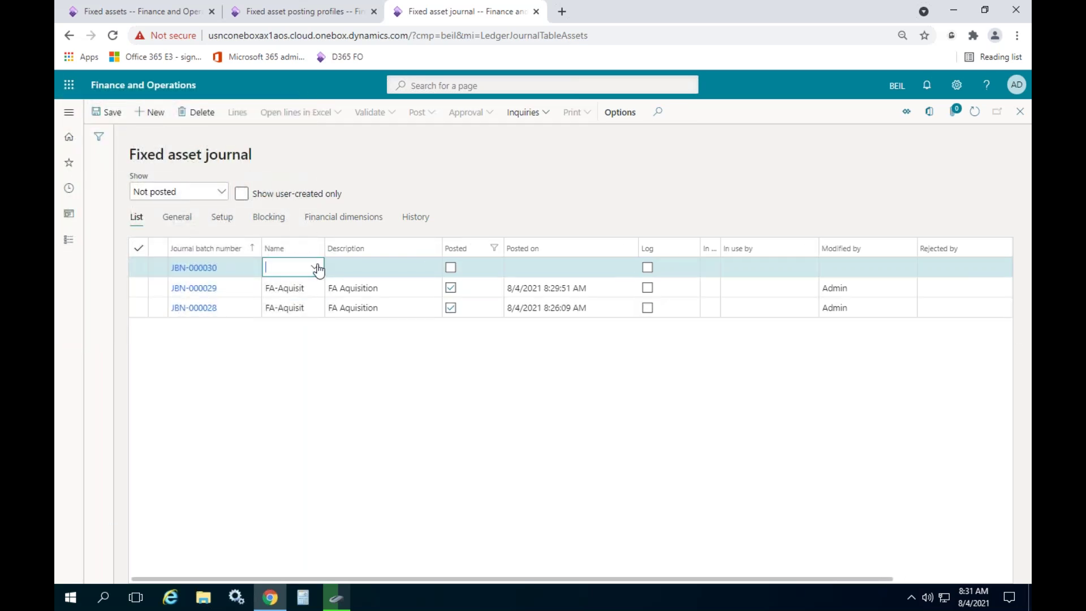
{"action": "left_click", "coordinate": [318, 269]}
{"action": "left_click", "coordinate": [300, 309]}
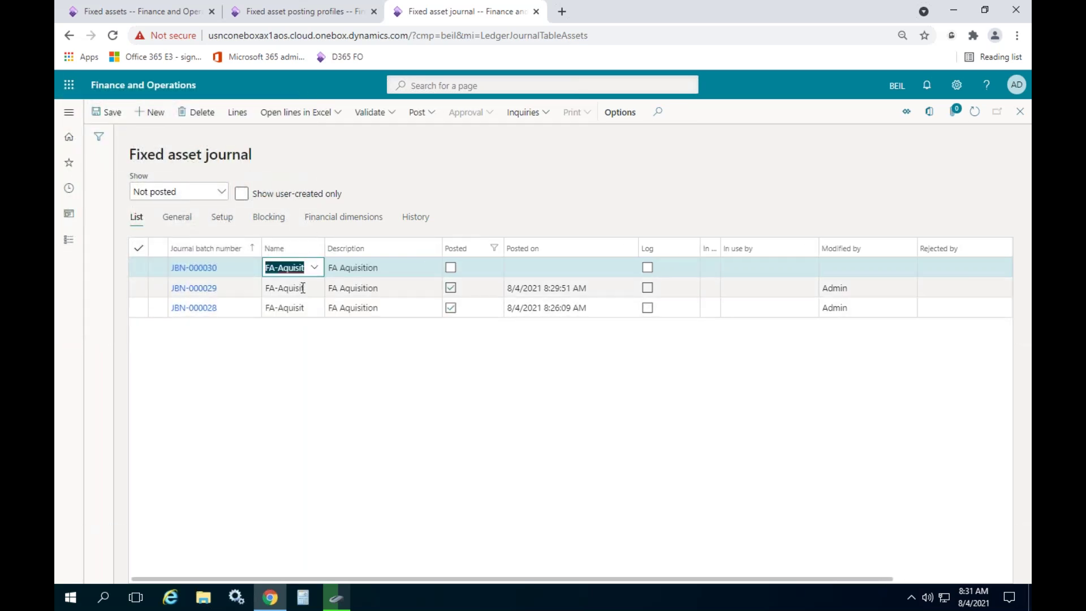
{"action": "left_click", "coordinate": [230, 115]}
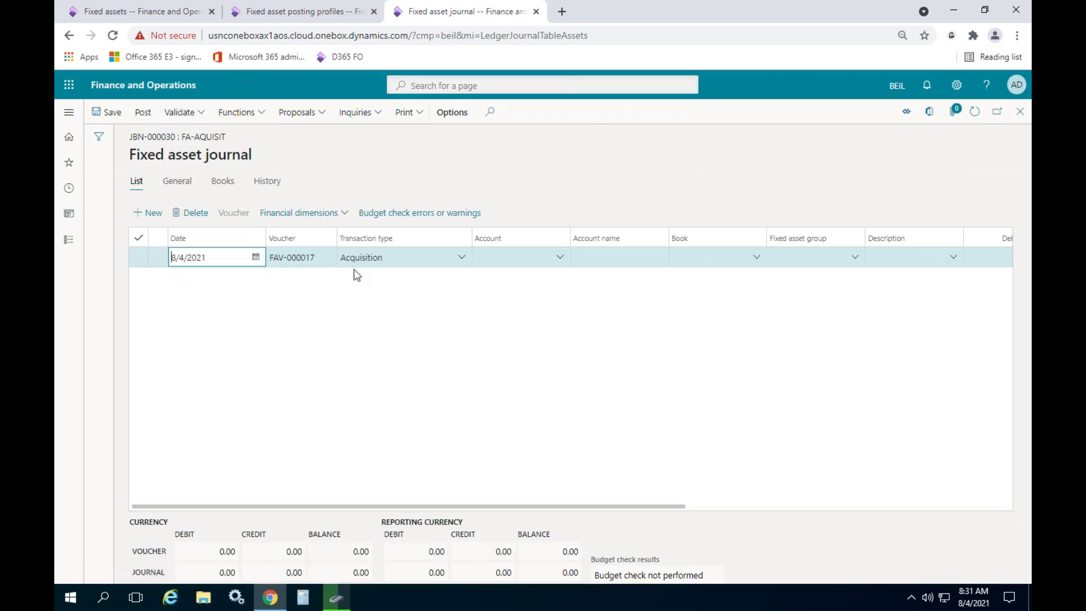
Set the journal line's transaction type to Disposal - sale and its account to COMP-000004, Dell Laptop.
{"action": "left_click_drag", "start_coordinate": [262, 234], "coordinate": [242, 237]}
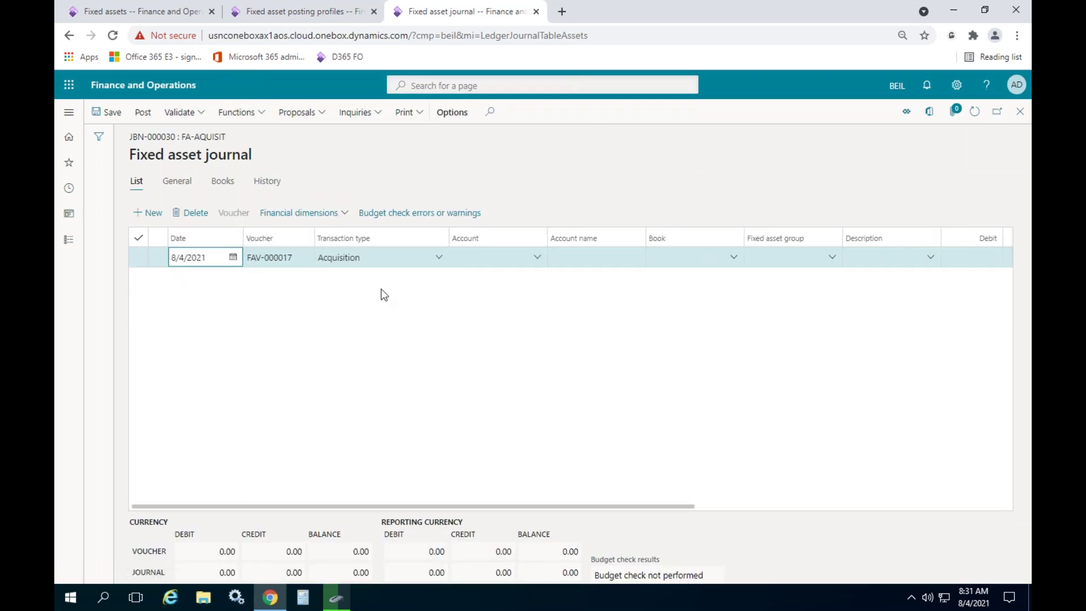
{"action": "left_click", "coordinate": [439, 258]}
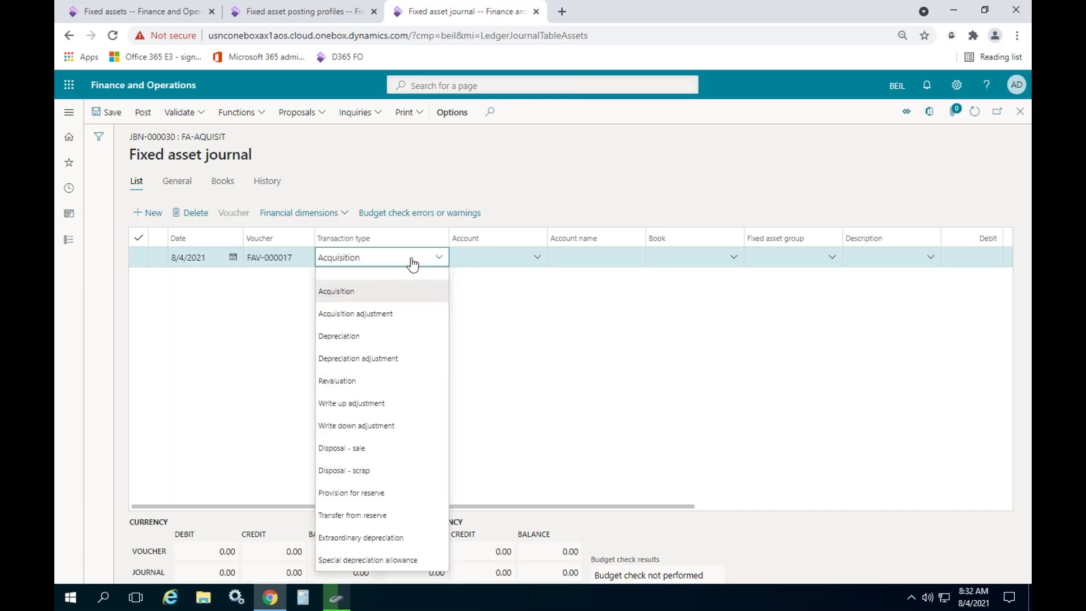
{"action": "left_click", "coordinate": [345, 448]}
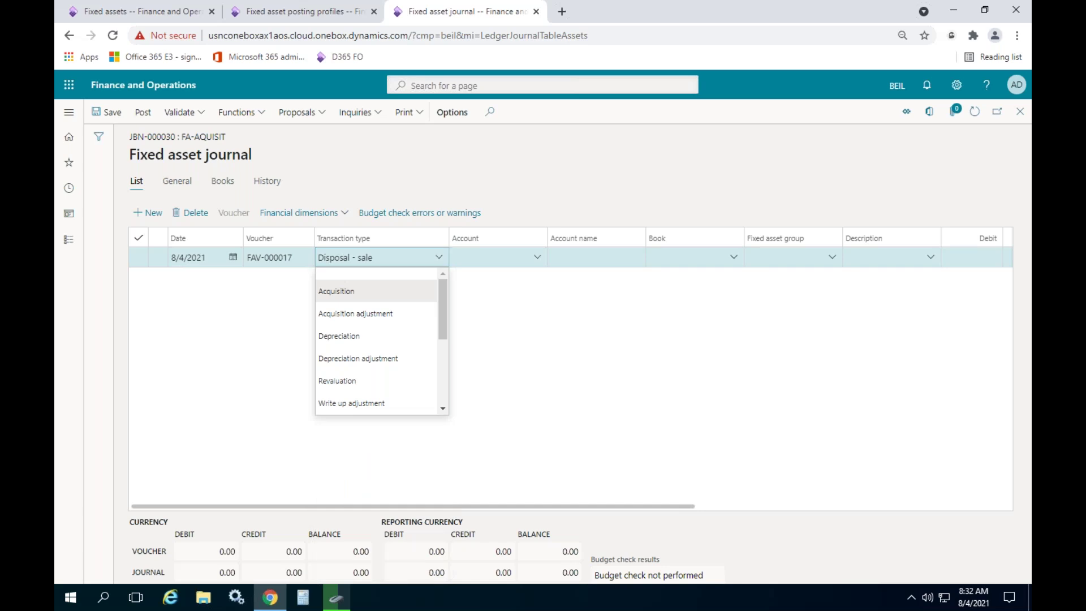
{"action": "left_click_drag", "start_coordinate": [470, 508], "coordinate": [607, 506]}
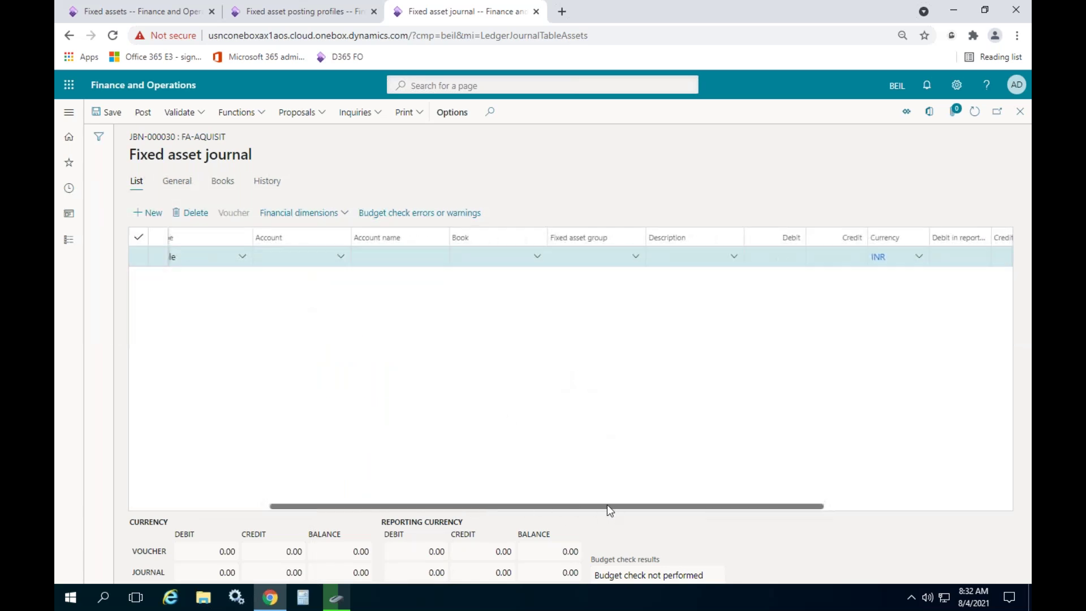
{"action": "left_click", "coordinate": [341, 259]}
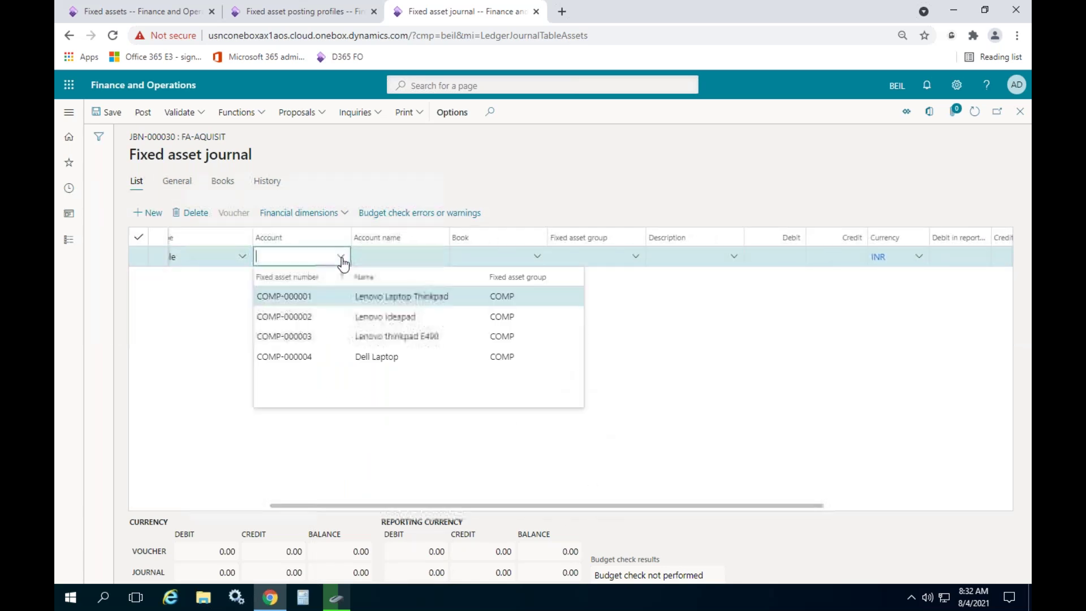
{"action": "left_click", "coordinate": [305, 358]}
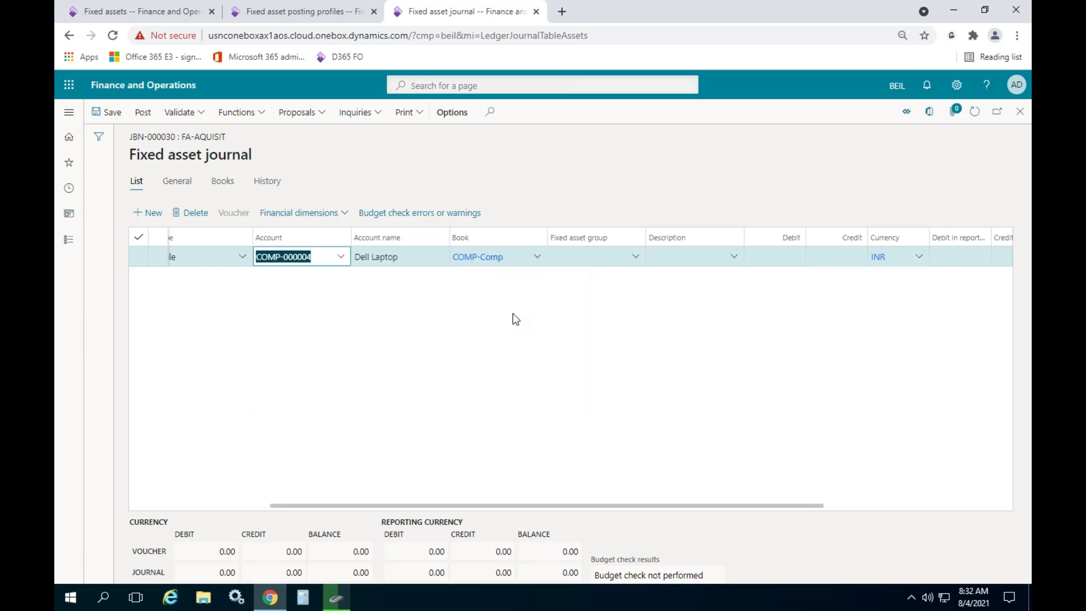
Check the Dell Laptop's net book value in its valuations and enter a credit of 5,000 on the disposal line.
{"action": "left_click", "coordinate": [852, 256]}
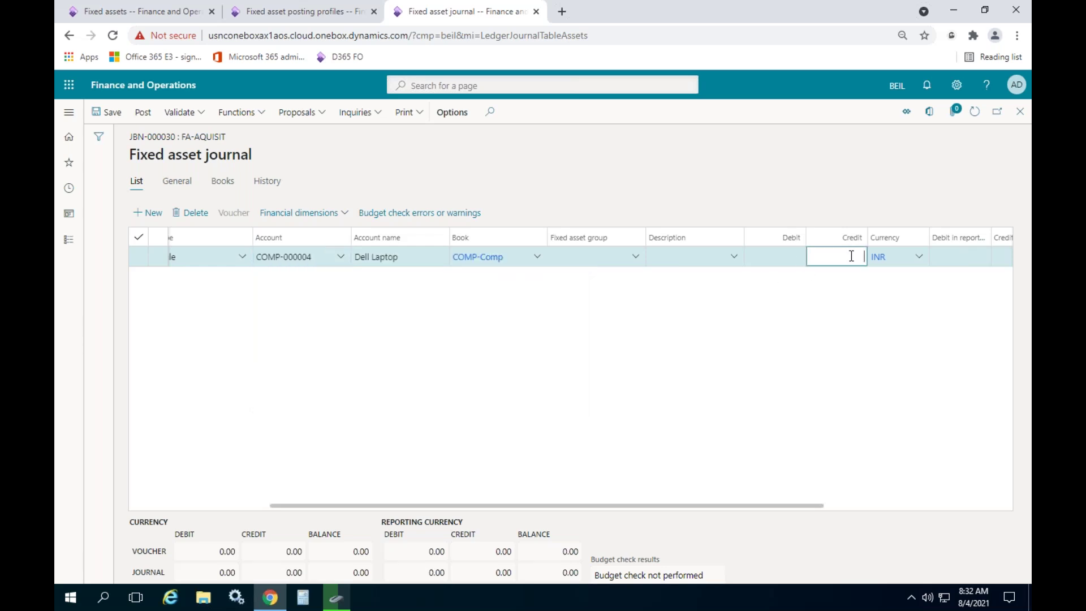
{"action": "left_click", "coordinate": [173, 11]}
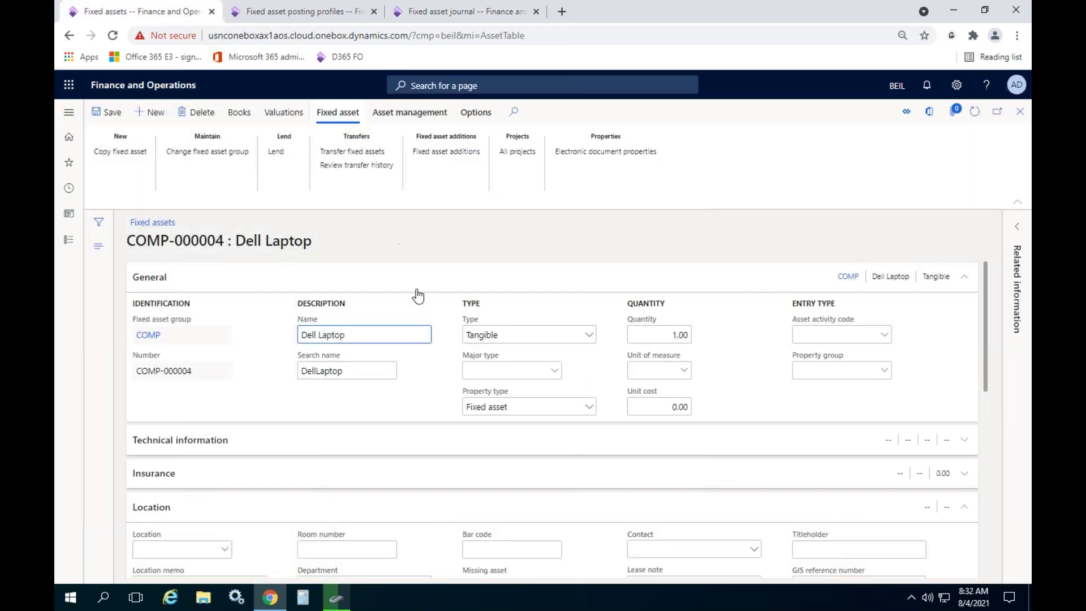
{"action": "left_click", "coordinate": [282, 112]}
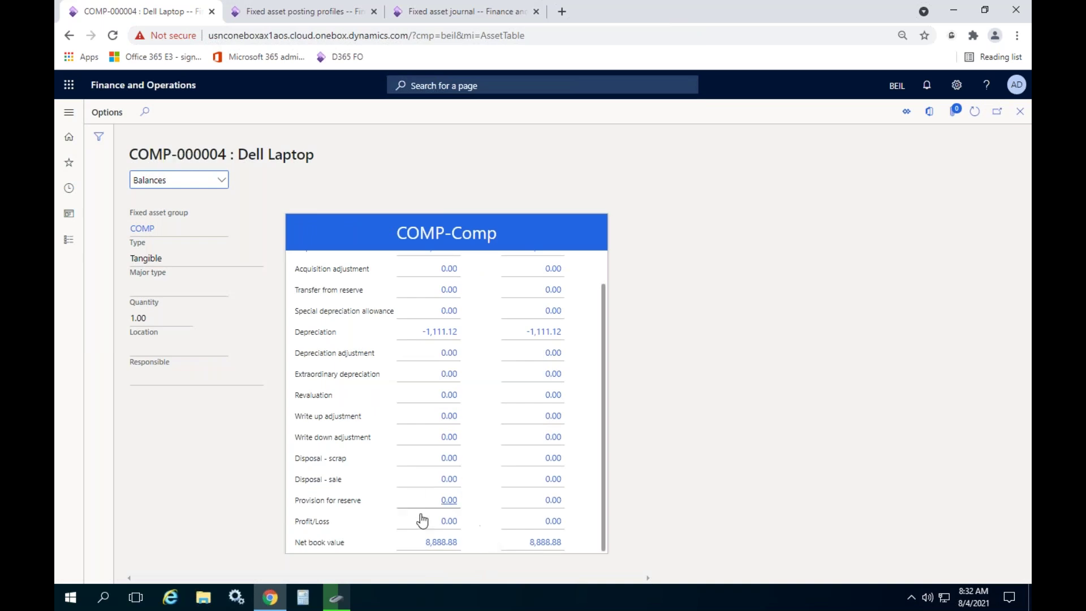
{"action": "left_click", "coordinate": [423, 12]}
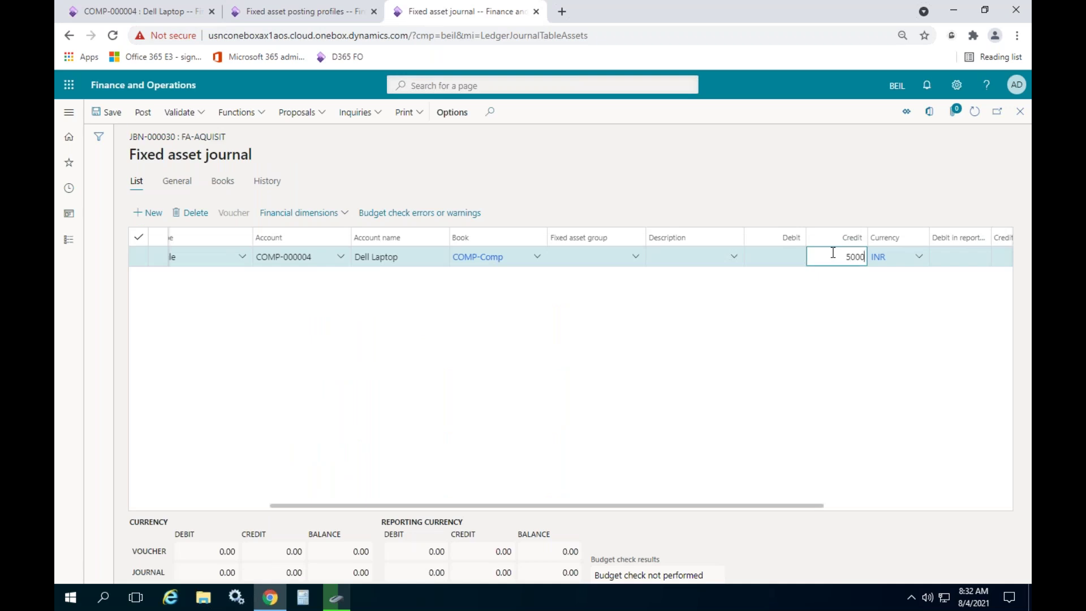
{"action": "type", "text": "0"}
{"action": "key", "text": "Tab"}
{"action": "left_click_drag", "start_coordinate": [716, 504], "coordinate": [905, 502]}
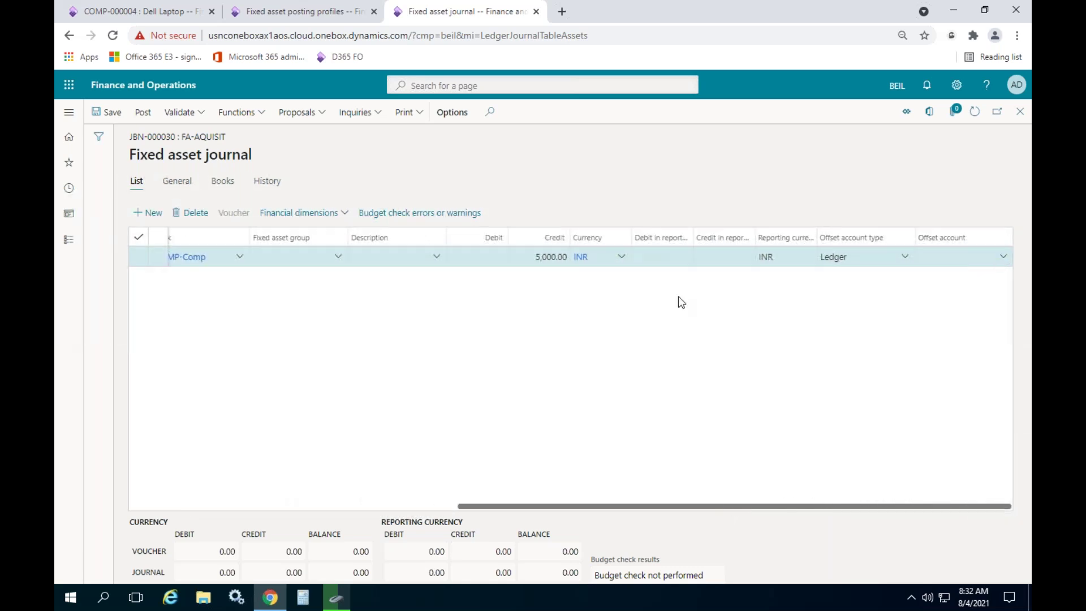
Try Customer as the disposal line's offset account type and look up the available customer accounts.
{"action": "left_click", "coordinate": [532, 257]}
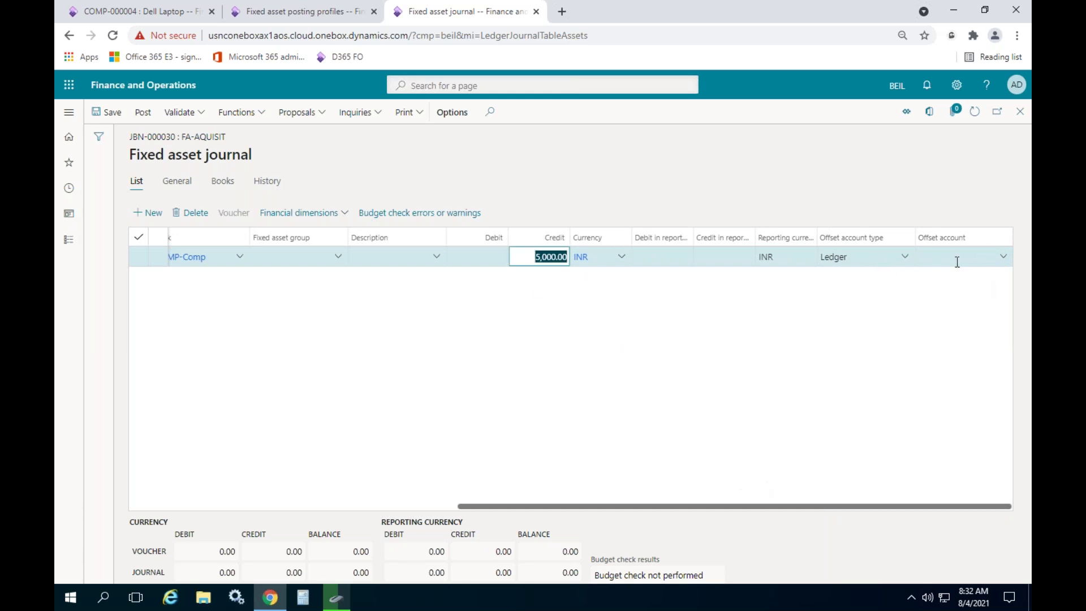
{"action": "left_click", "coordinate": [962, 255]}
{"action": "left_click_drag", "start_coordinate": [914, 506], "coordinate": [986, 505]}
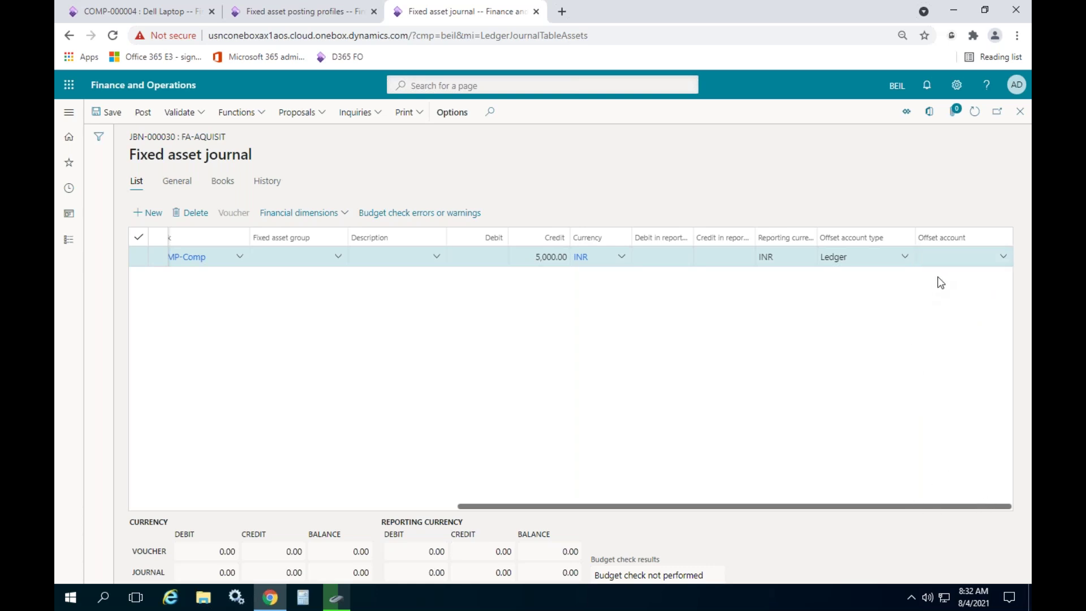
{"action": "left_click", "coordinate": [948, 254]}
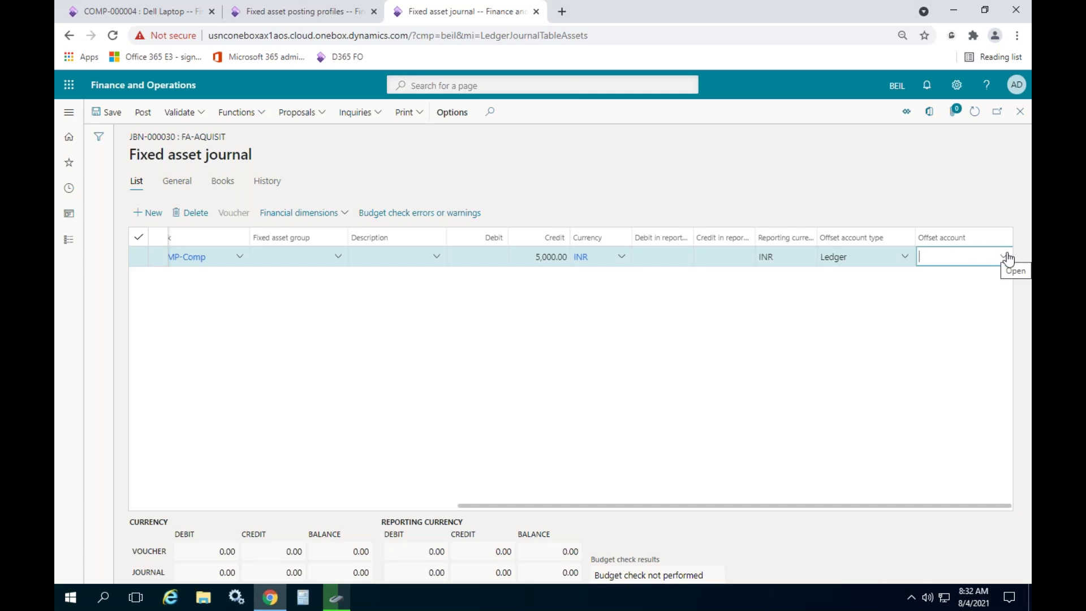
{"action": "left_click", "coordinate": [907, 259]}
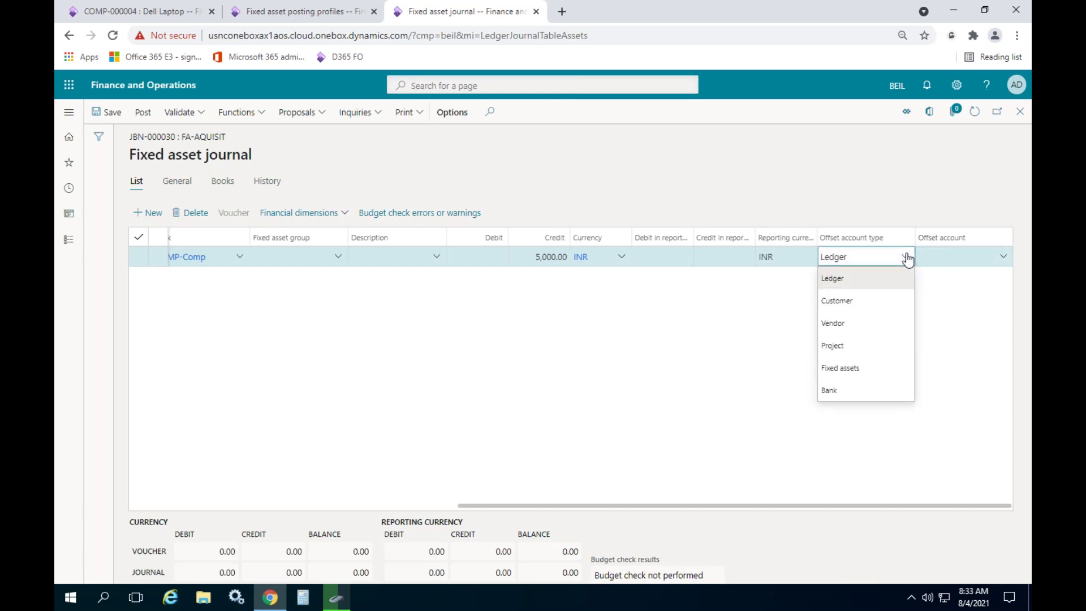
{"action": "left_click", "coordinate": [876, 300]}
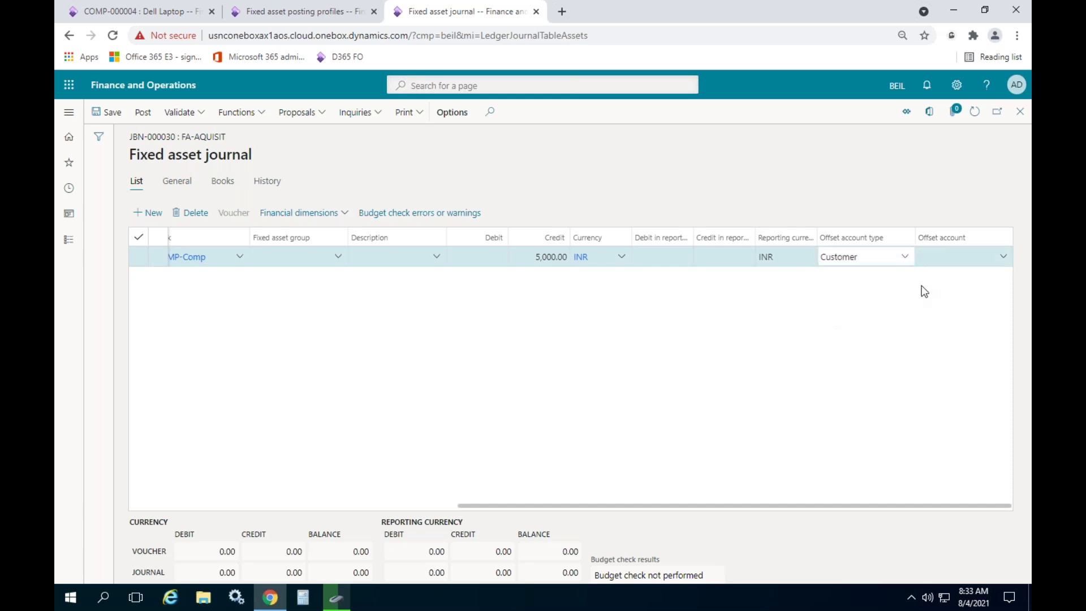
{"action": "left_click", "coordinate": [1007, 257]}
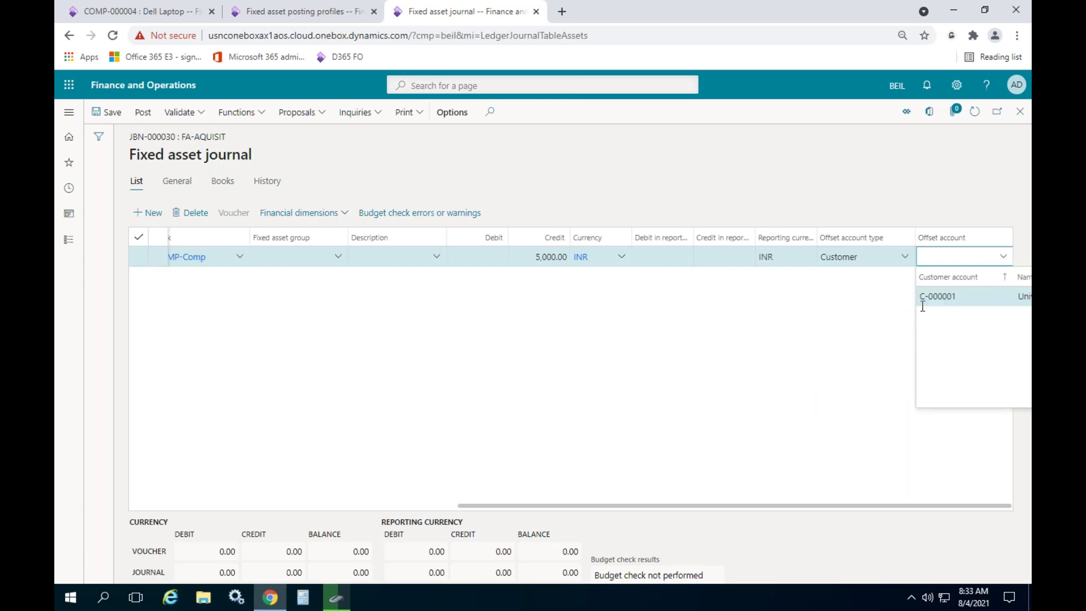
Set the disposal line's offset account type to Ledger and search the offset main accounts for "cash".
{"action": "left_click", "coordinate": [902, 258]}
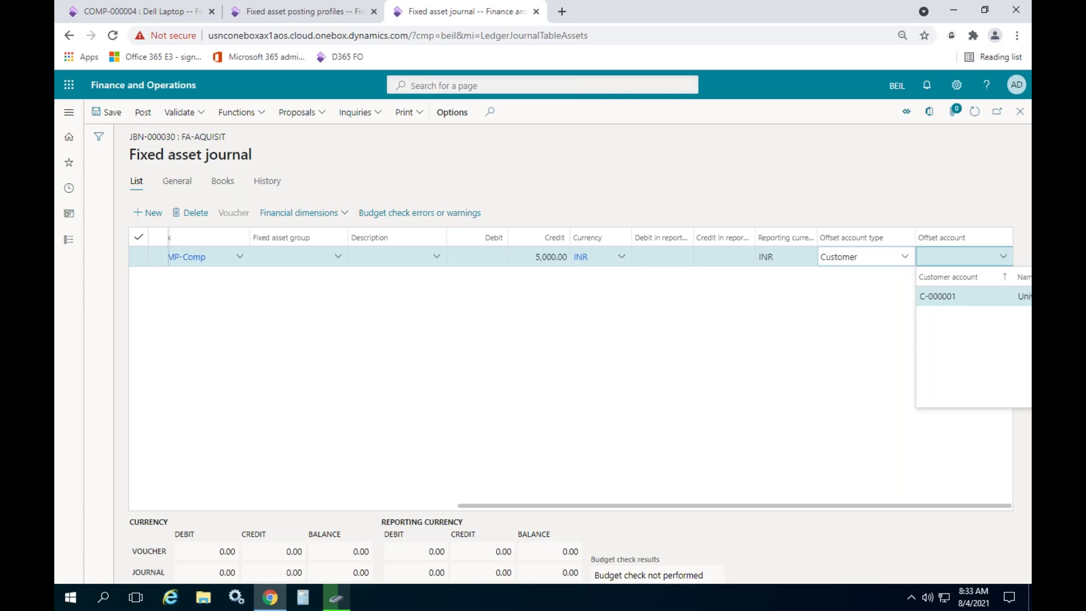
{"action": "left_click", "coordinate": [903, 258]}
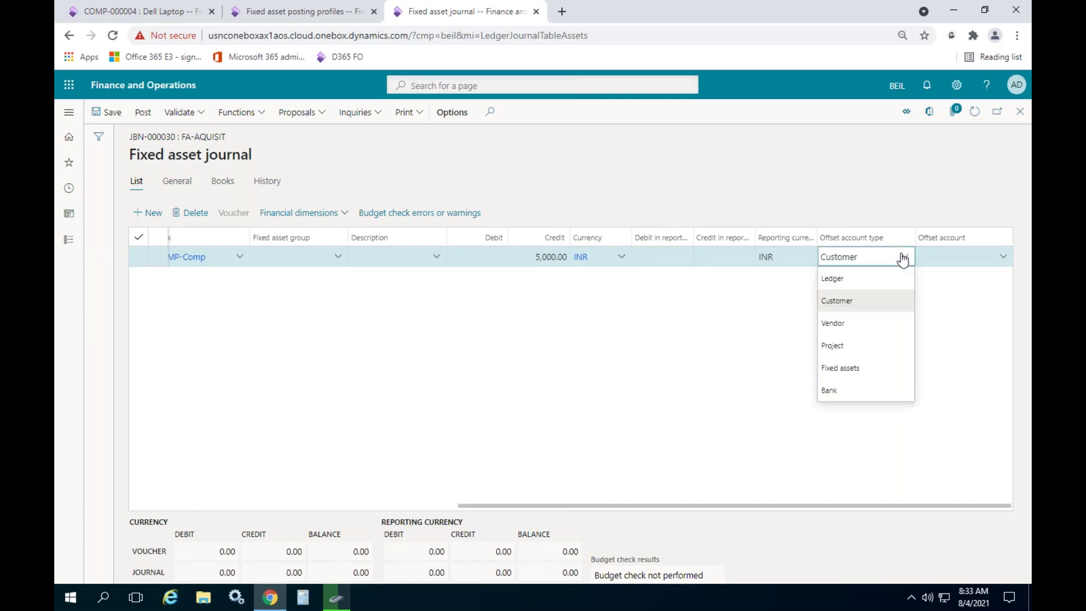
{"action": "left_click", "coordinate": [843, 276]}
{"action": "key", "text": "Tab"}
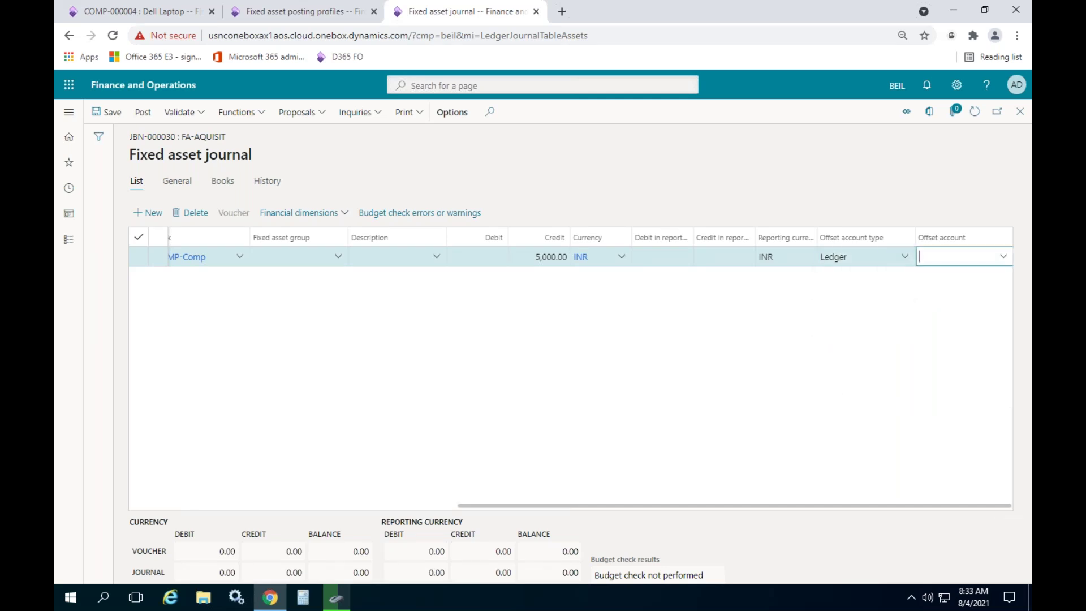
{"action": "type", "text": "cash"}
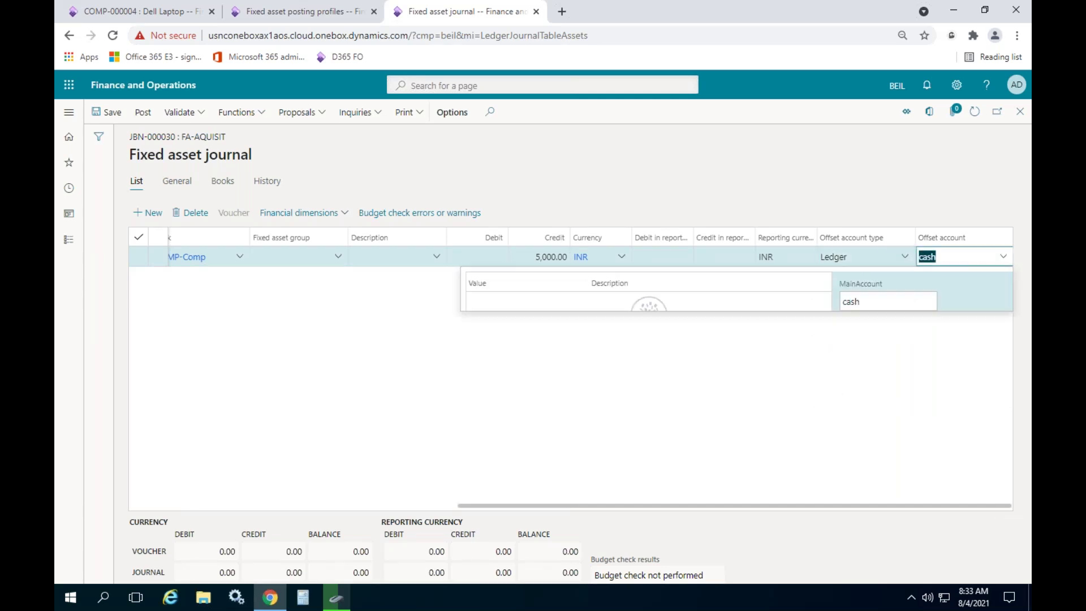
Set the disposal line's offset account to 120002 (Cash in hand), then save and post the fixed asset journal.
{"action": "left_click", "coordinate": [654, 304]}
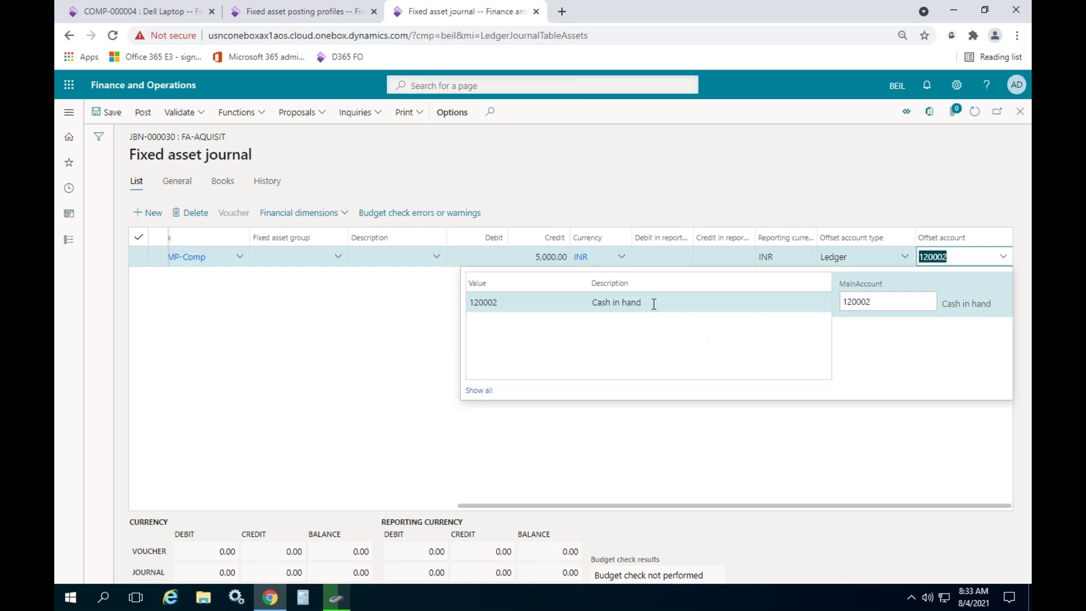
{"action": "left_click", "coordinate": [436, 337]}
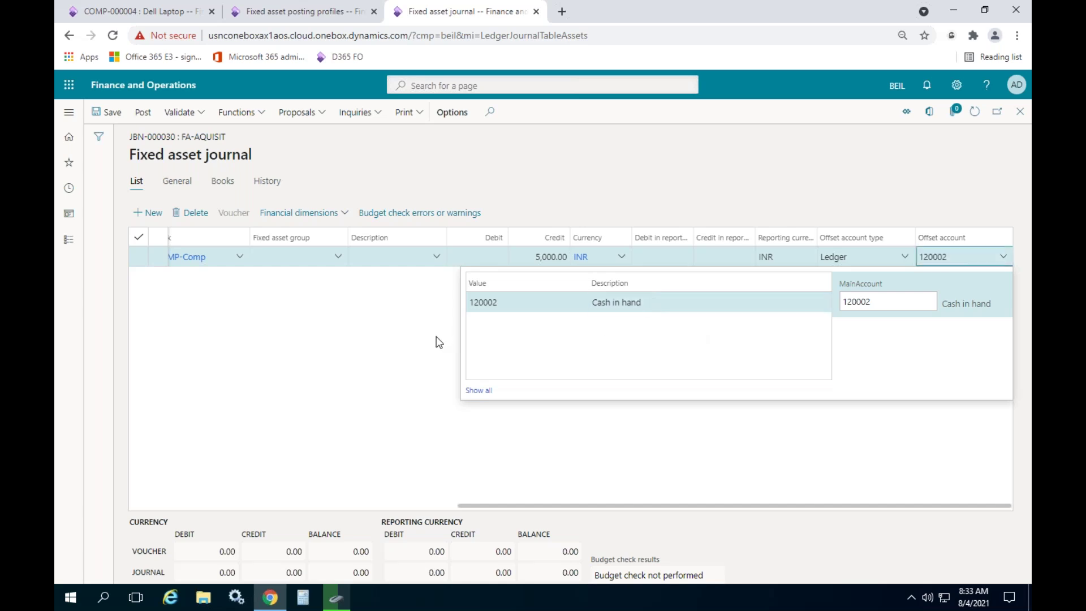
{"action": "left_click", "coordinate": [108, 112]}
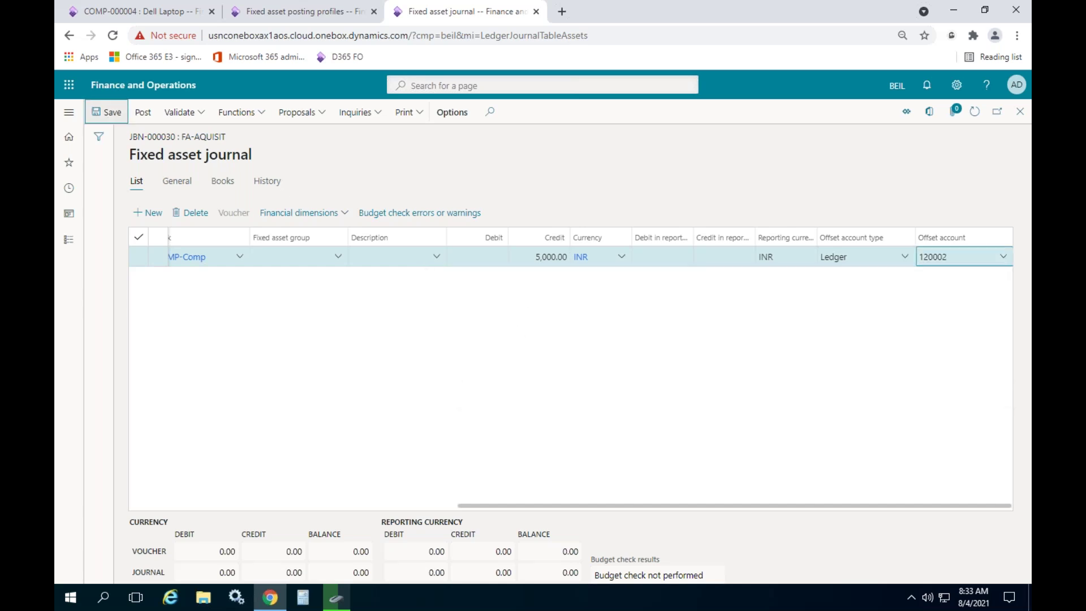
{"action": "left_click_drag", "start_coordinate": [574, 505], "coordinate": [119, 469]}
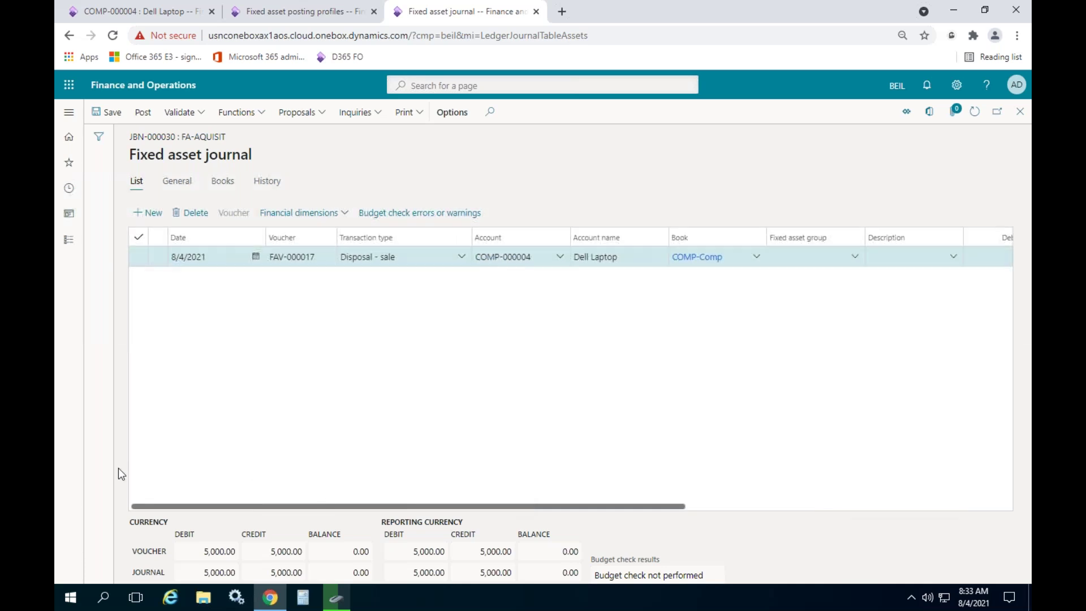
{"action": "left_click", "coordinate": [143, 113]}
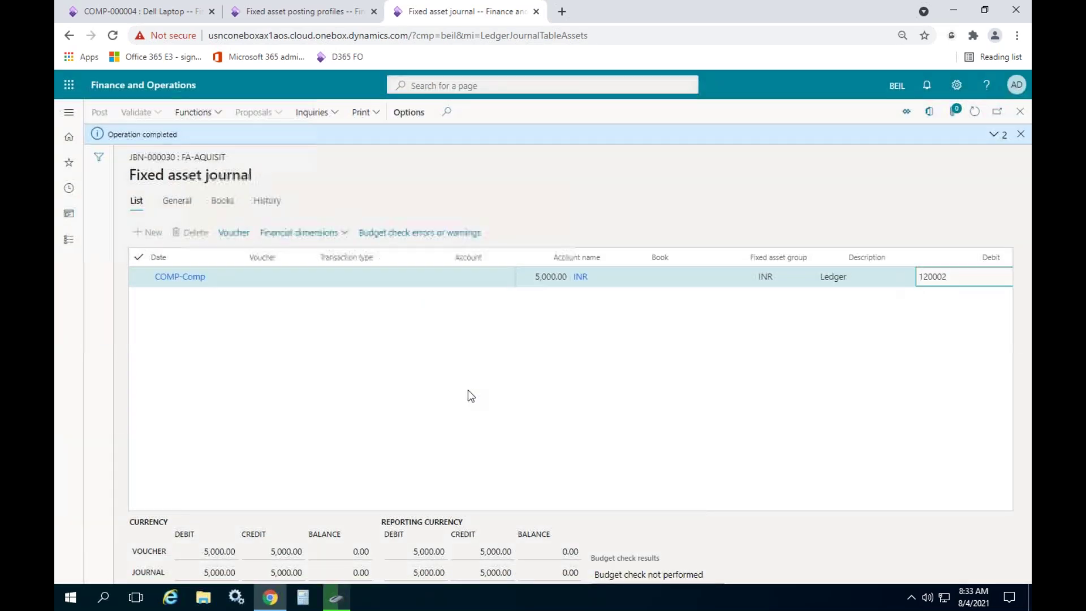
{"action": "left_click", "coordinate": [995, 134]}
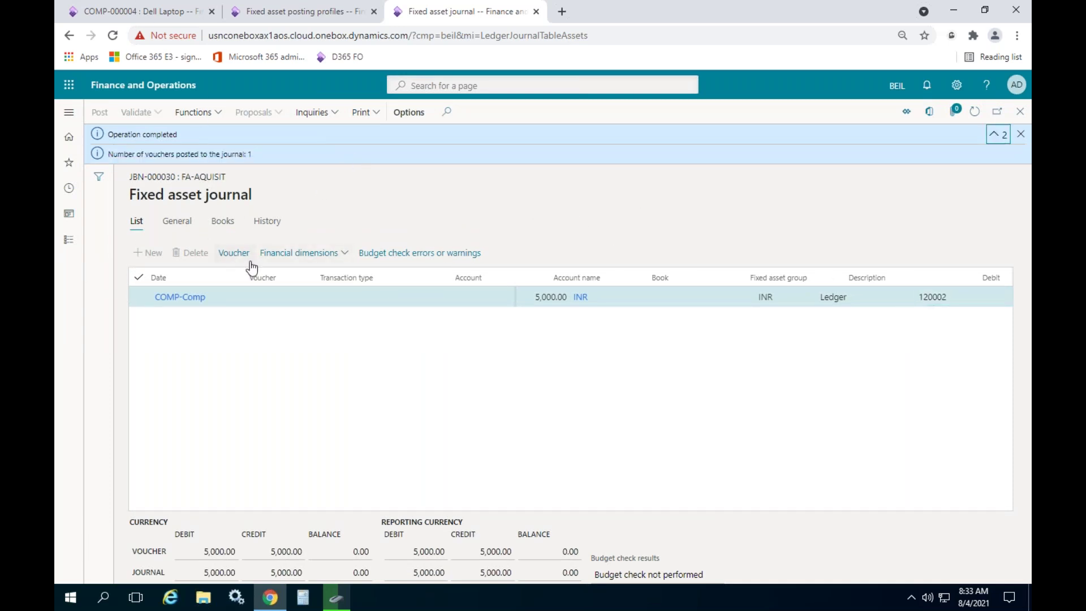
Refresh the COMP-000004 Dell Laptop asset and check the disposal sale, profit/loss and net book value in its valuations.
{"action": "left_click", "coordinate": [170, 16]}
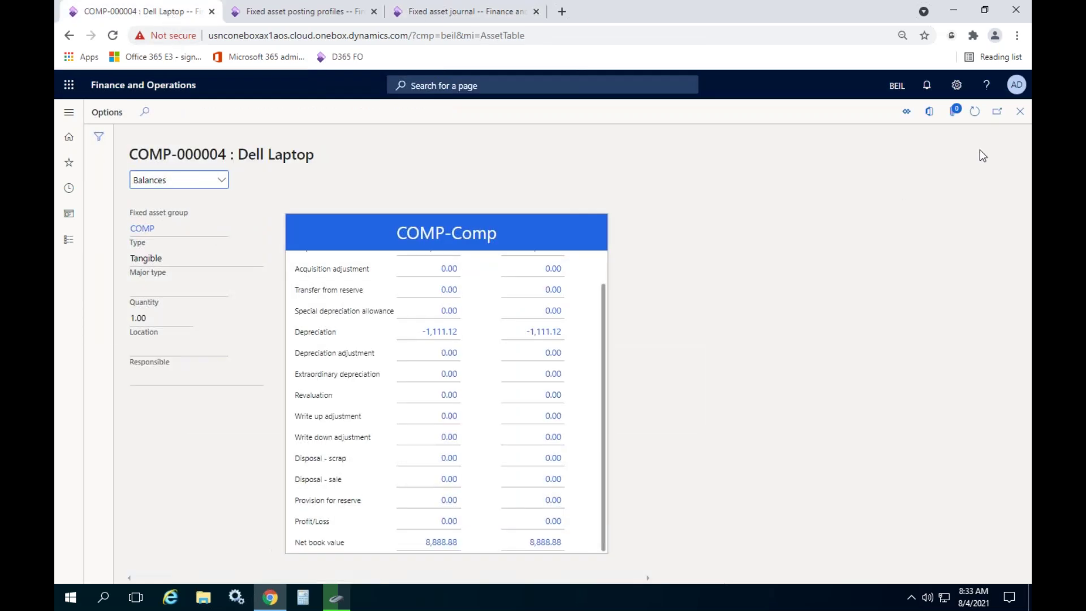
{"action": "left_click", "coordinate": [978, 116]}
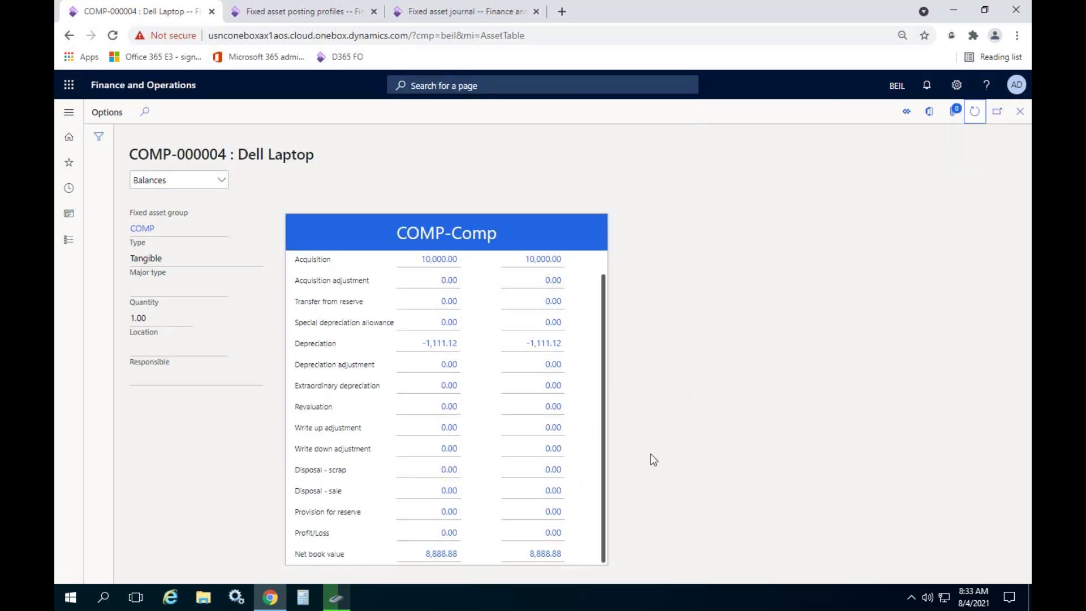
{"action": "left_click", "coordinate": [1019, 111]}
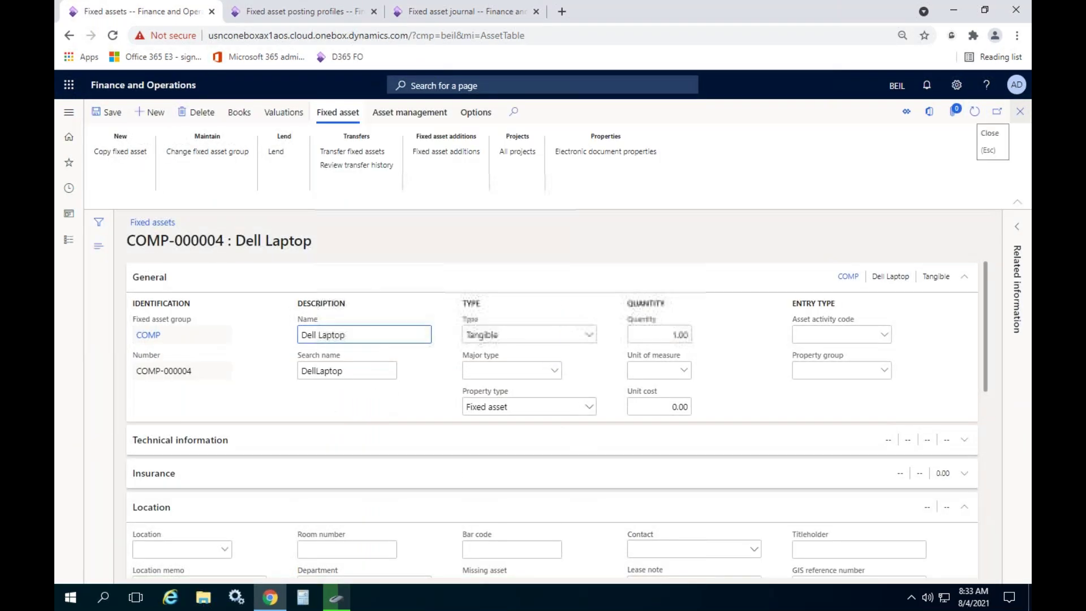
{"action": "left_click", "coordinate": [972, 113]}
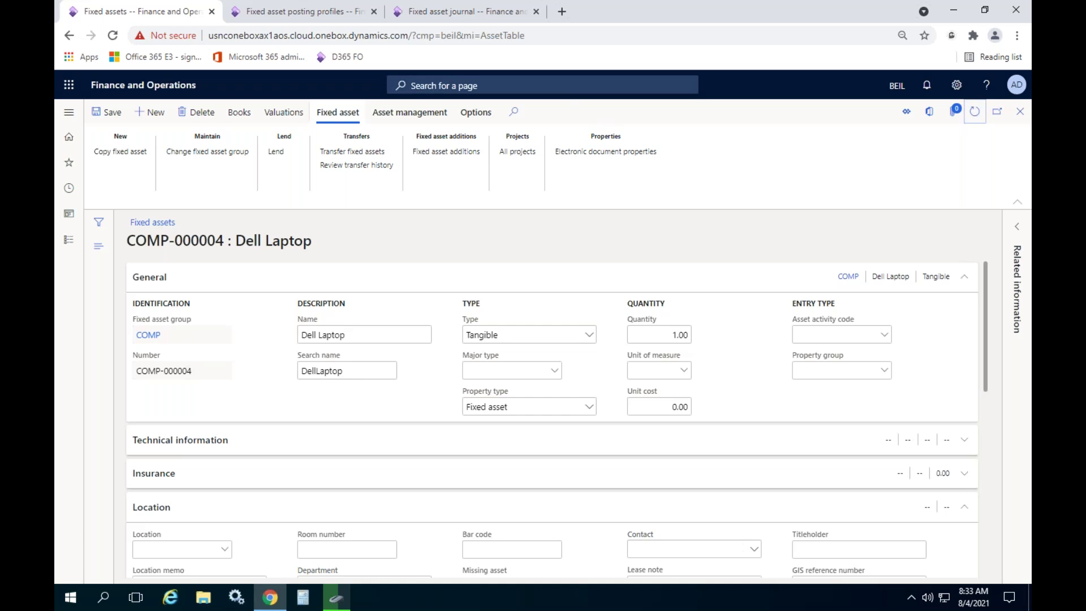
{"action": "left_click", "coordinate": [283, 118]}
{"action": "scroll", "coordinate": [546, 411], "scroll_direction": "down", "scroll_amount": 2}
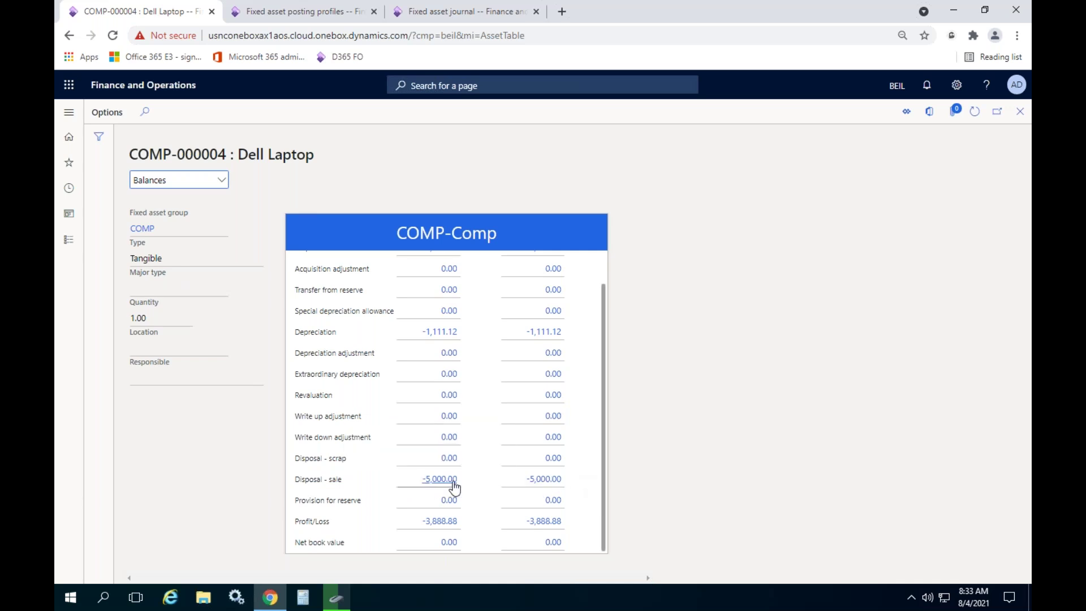
{"action": "left_click", "coordinate": [420, 547]}
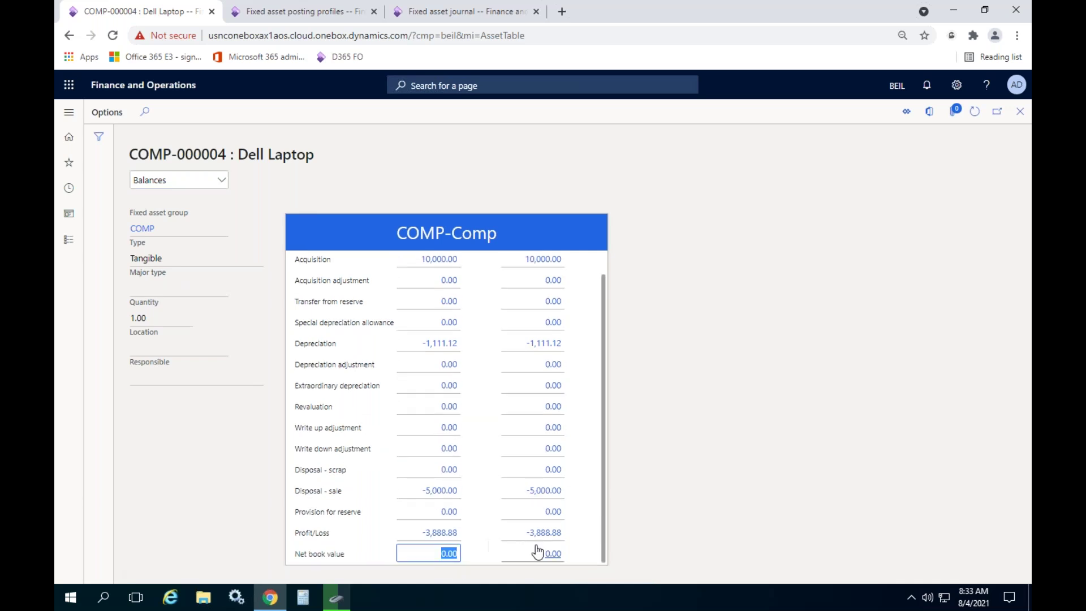
{"action": "left_click", "coordinate": [416, 538]}
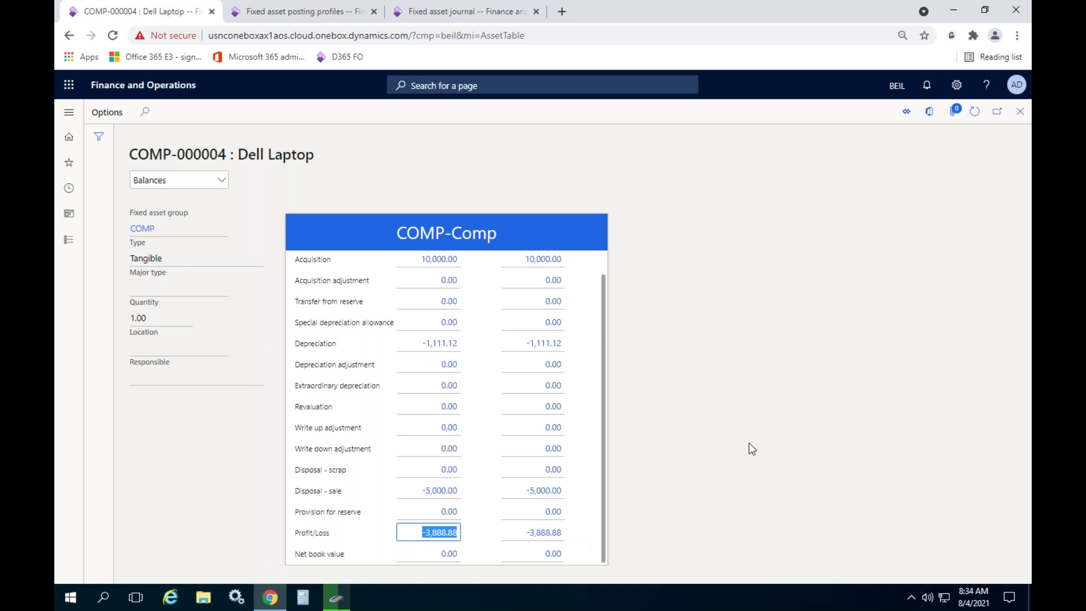
{"action": "left_click", "coordinate": [1023, 116]}
Open the voucher transactions of the posted fixed asset journal and export all rows to an Excel file.
{"action": "left_click", "coordinate": [438, 11]}
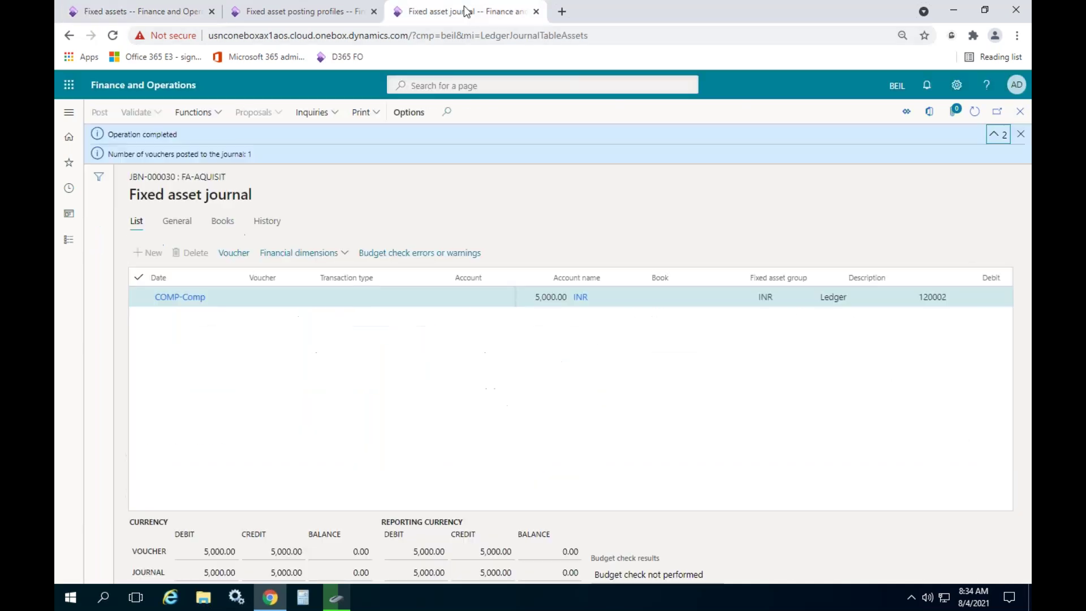
{"action": "left_click", "coordinate": [241, 256]}
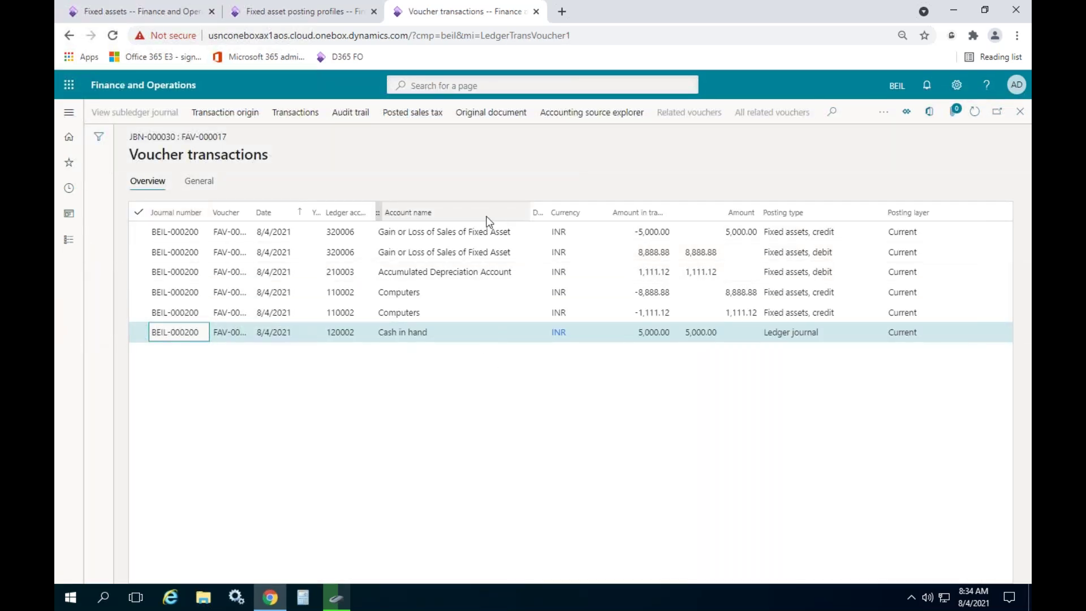
{"action": "left_click", "coordinate": [462, 234]}
{"action": "left_click", "coordinate": [455, 253]}
{"action": "right_click", "coordinate": [465, 213]}
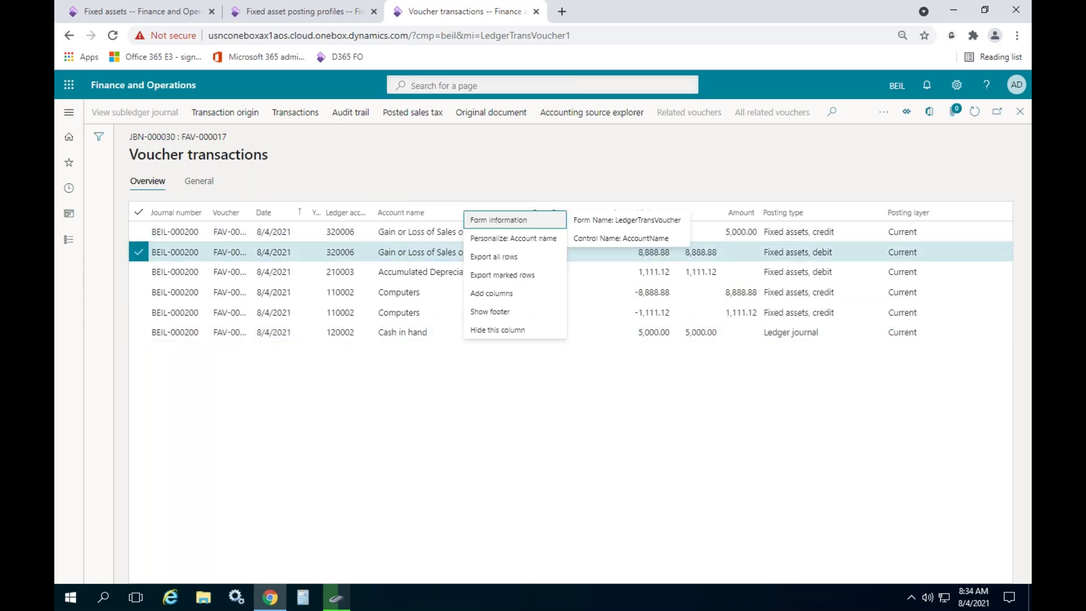
{"action": "left_click", "coordinate": [506, 257]}
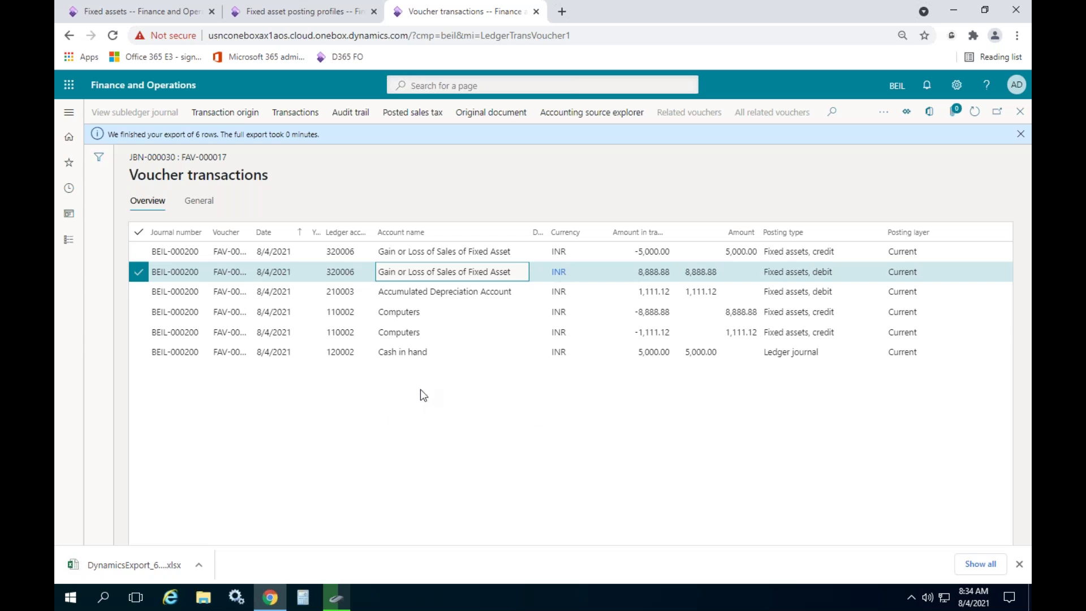
{"action": "left_click", "coordinate": [1016, 137]}
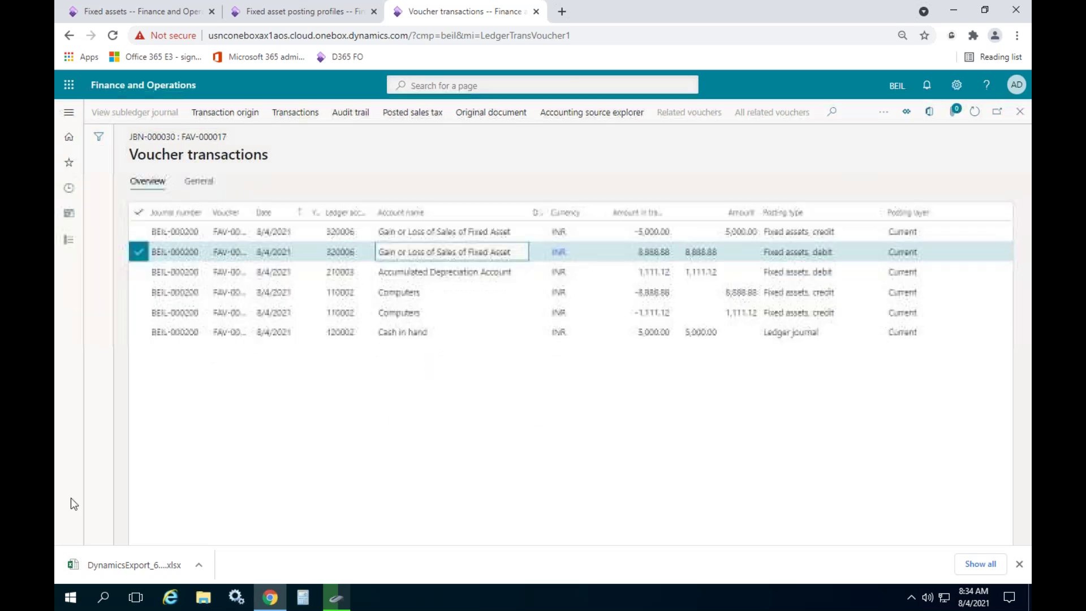
Try to open the downloaded DynamicsExport workbook directly from the browser, and close Excel.
{"action": "left_click", "coordinate": [151, 565]}
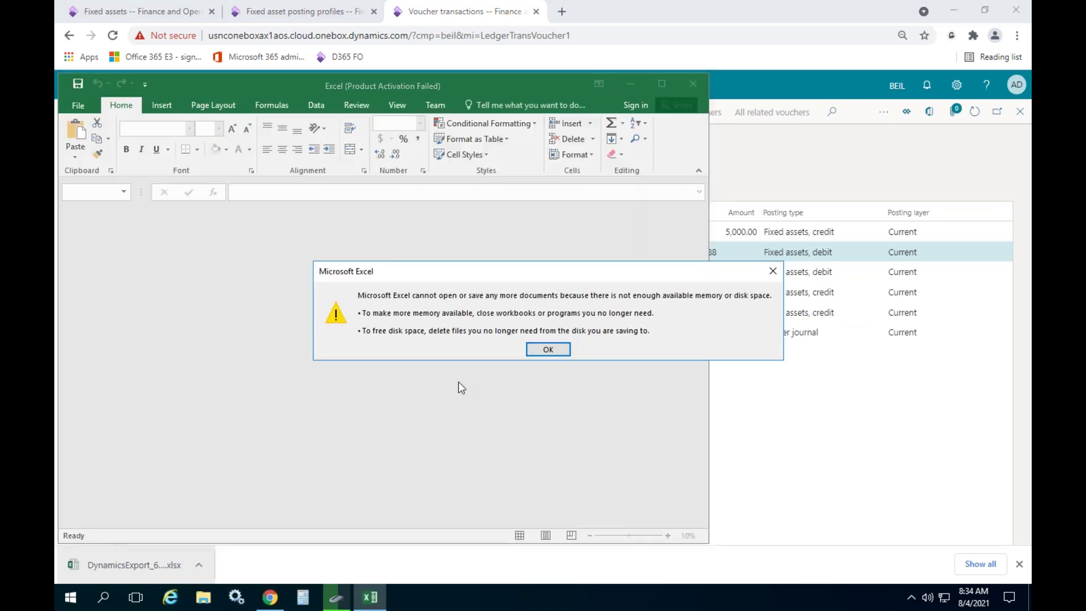
{"action": "left_click", "coordinate": [546, 348]}
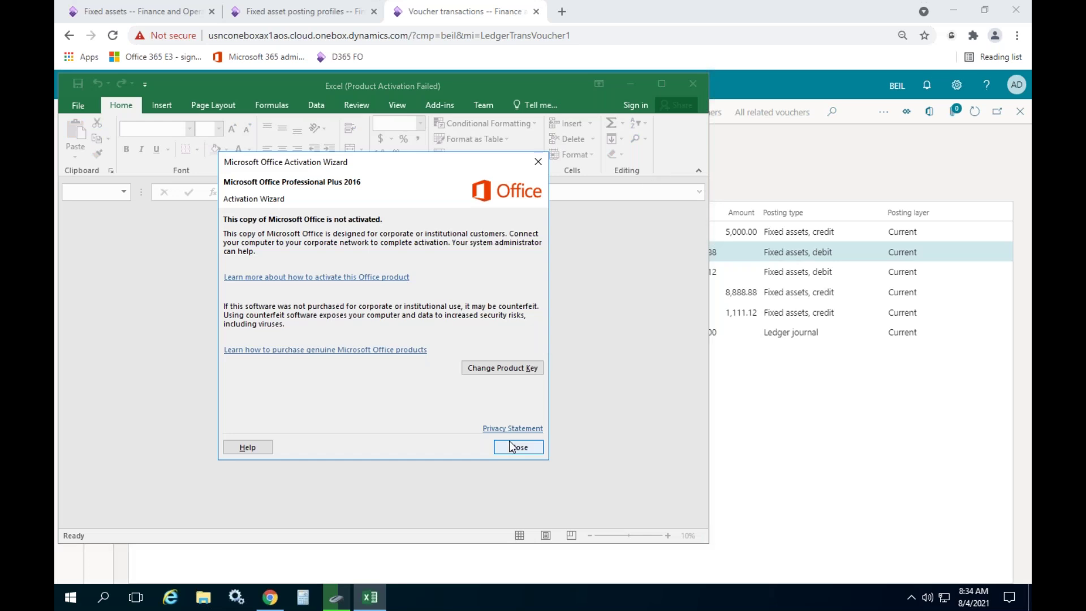
{"action": "left_click", "coordinate": [511, 447]}
{"action": "left_click", "coordinate": [692, 85]}
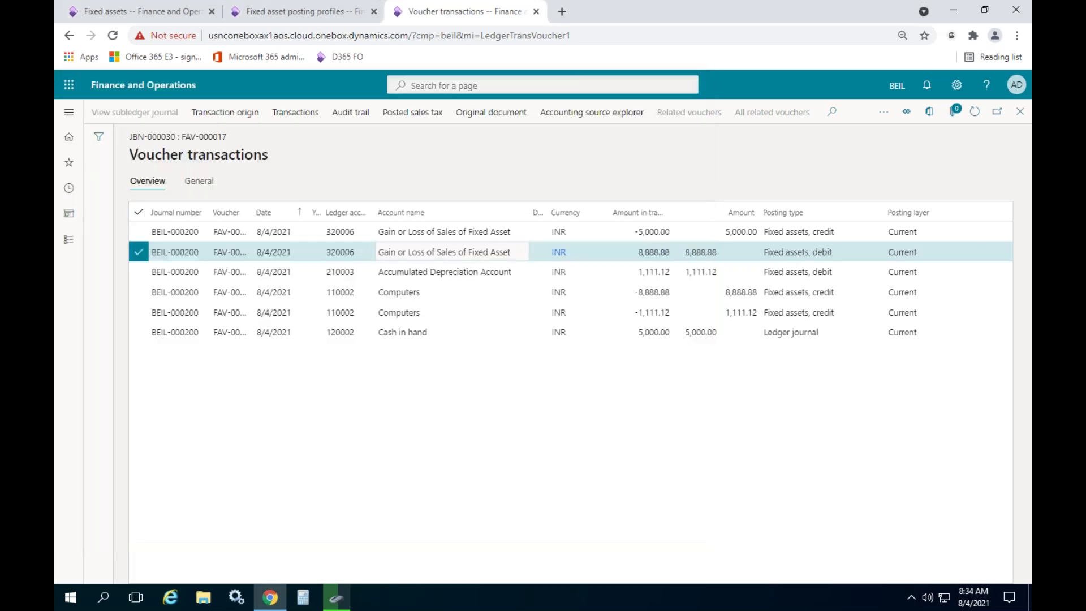
{"action": "left_click", "coordinate": [203, 597]}
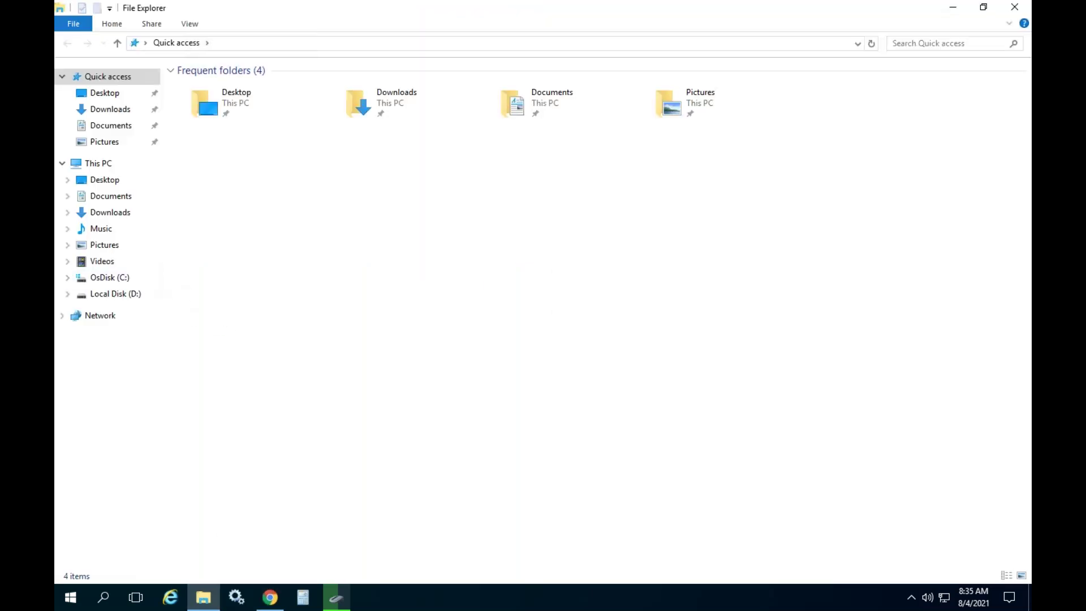
{"action": "double_click", "coordinate": [408, 102]}
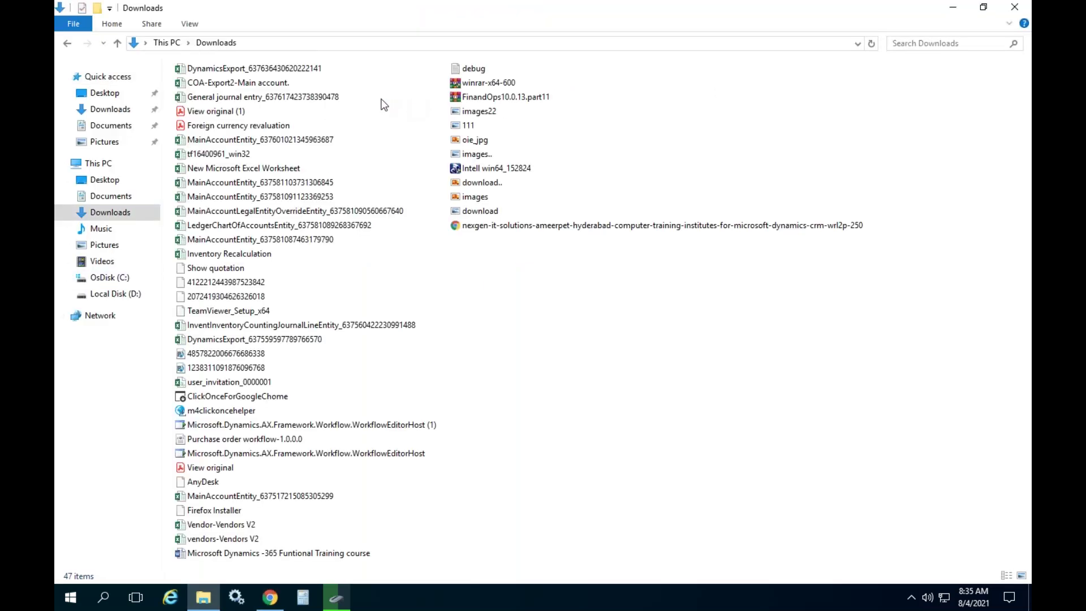
{"action": "left_click", "coordinate": [294, 66]}
{"action": "right_click", "coordinate": [294, 65]}
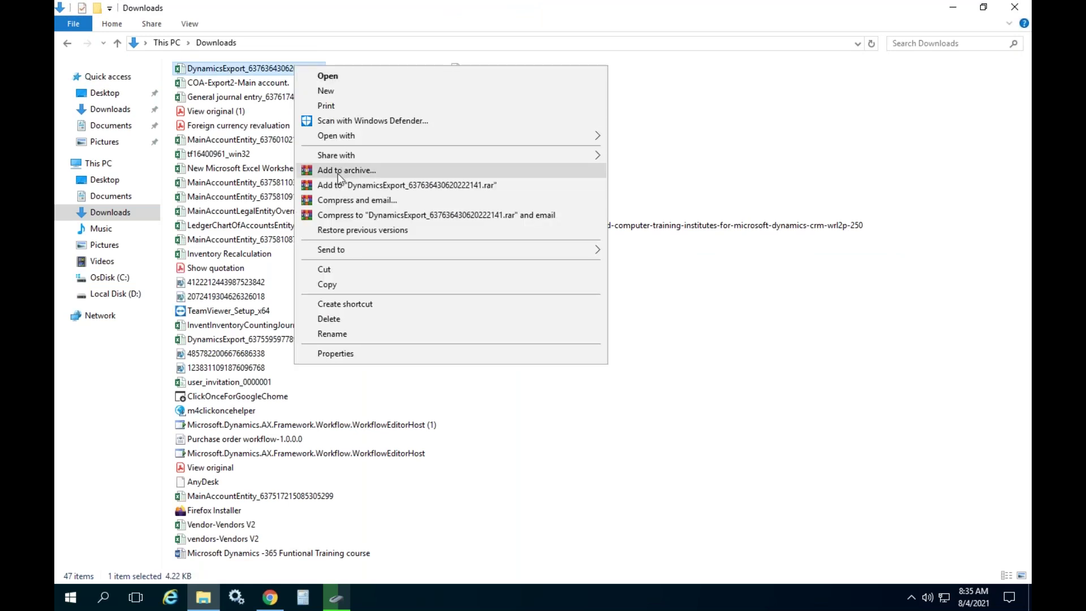
{"action": "left_click", "coordinate": [337, 352]}
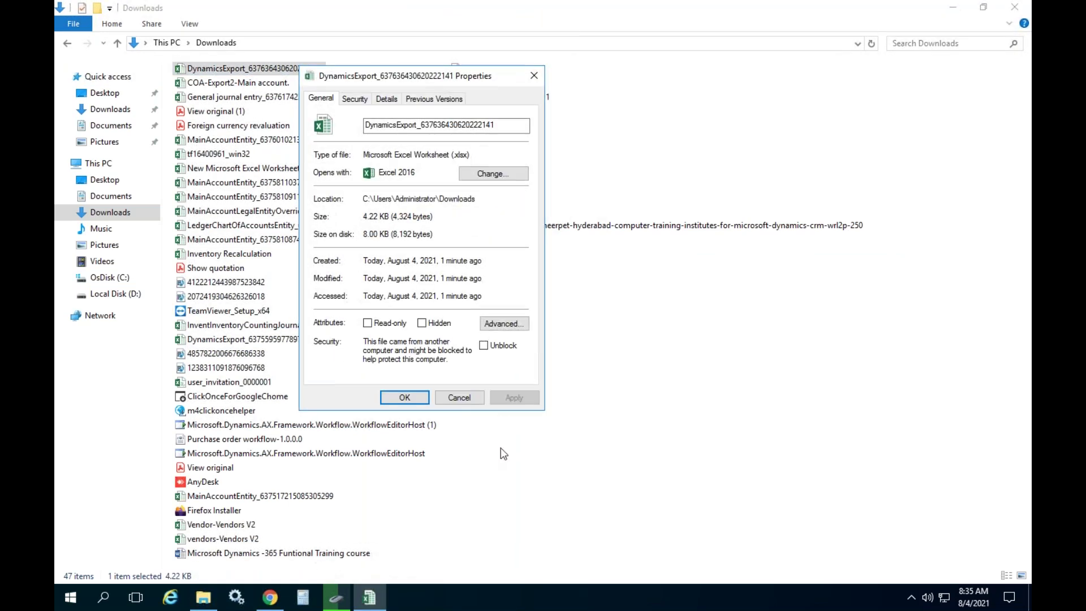
{"action": "left_click", "coordinate": [485, 345]}
{"action": "left_click", "coordinate": [420, 396]}
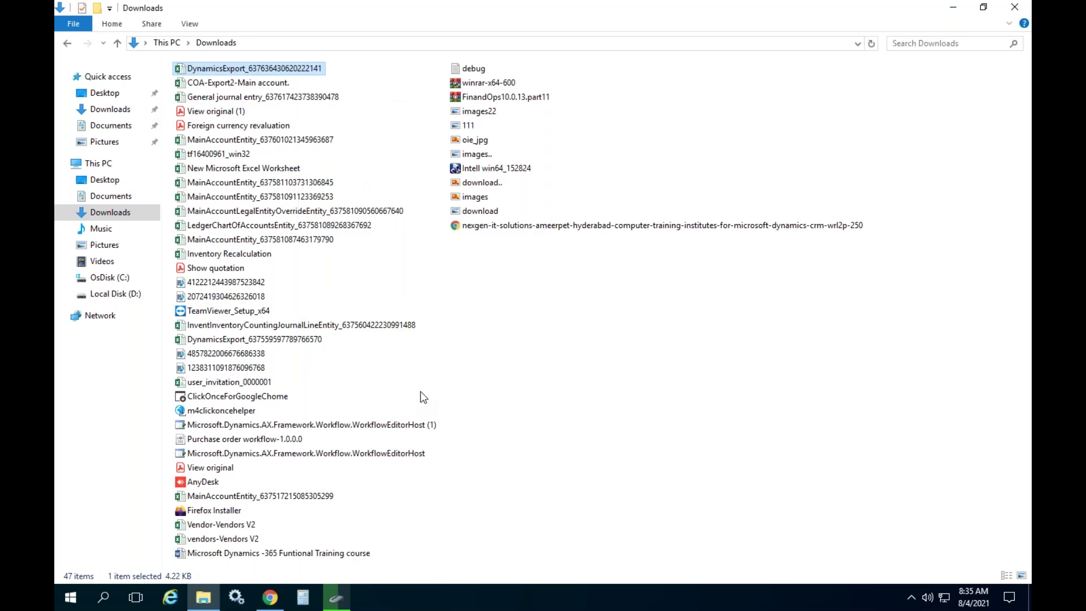
{"action": "double_click", "coordinate": [268, 72]}
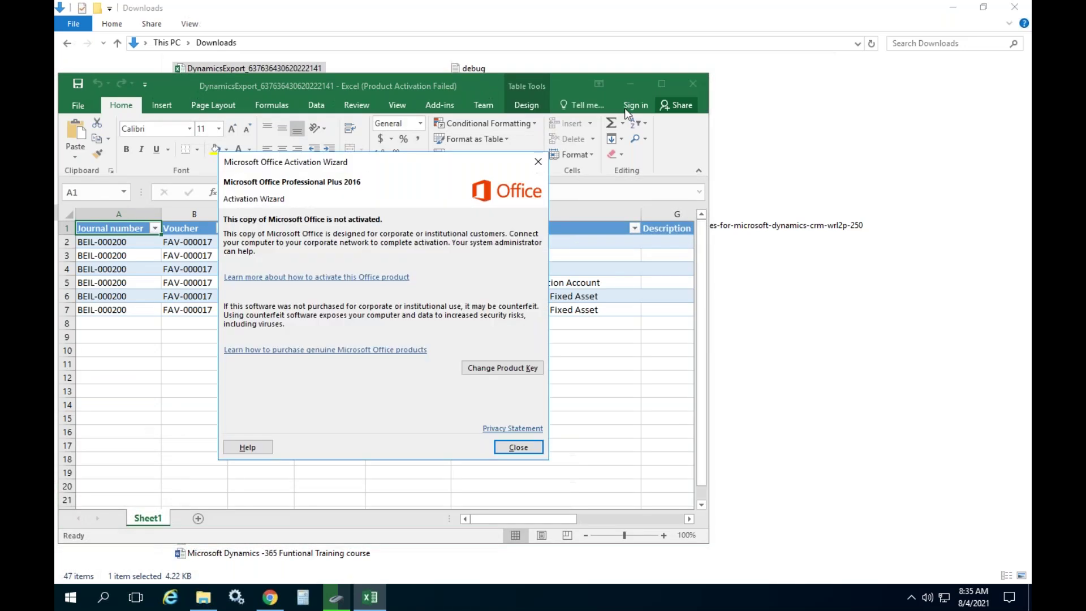
{"action": "left_click", "coordinate": [538, 162]}
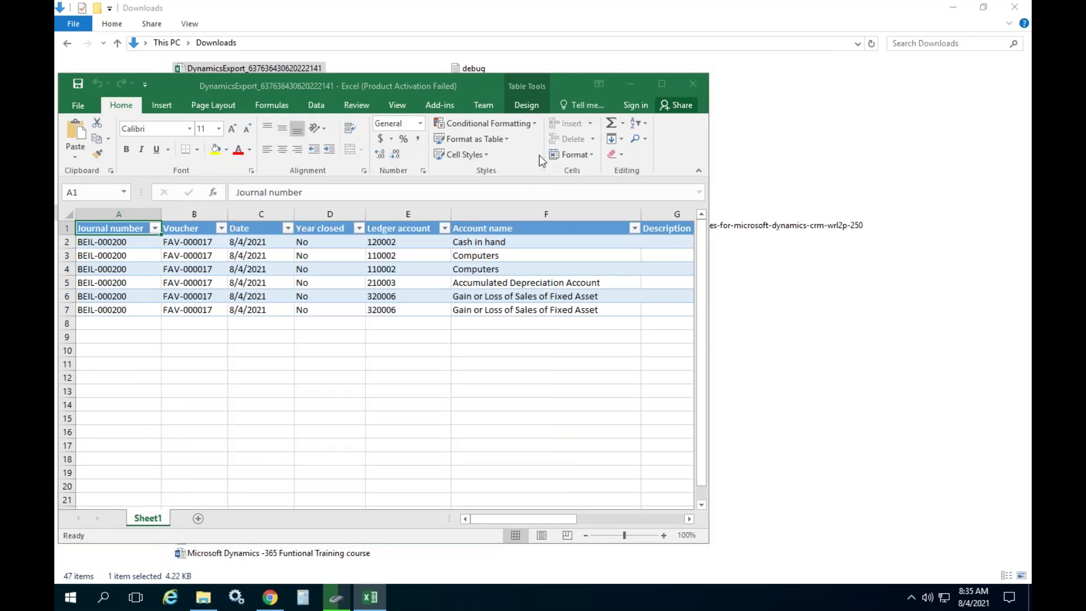
{"action": "left_click", "coordinate": [661, 84]}
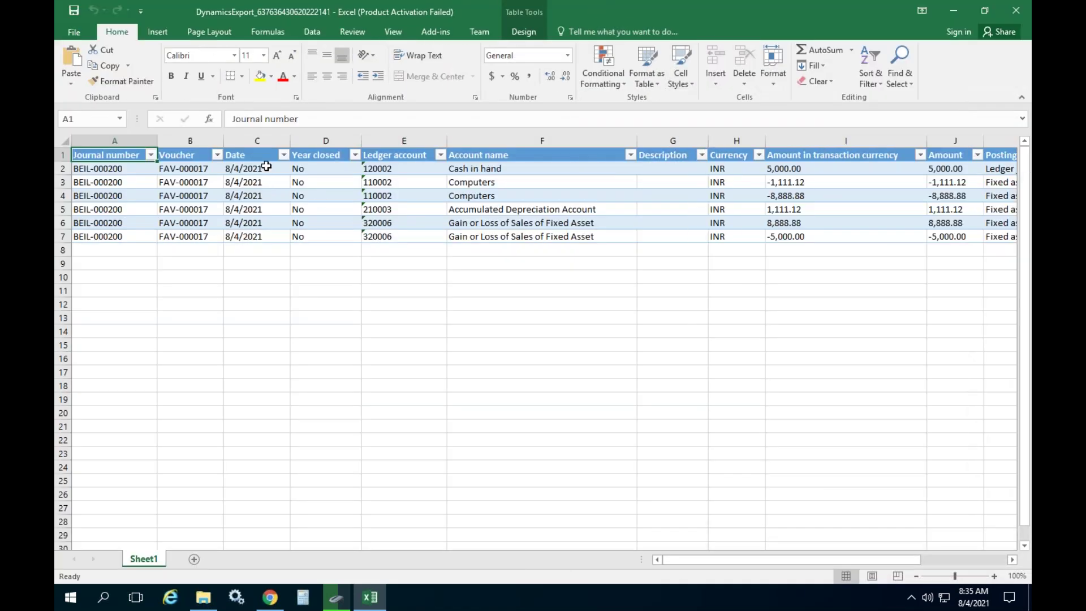
Hide the Journal number and Voucher columns, and the Description and Currency columns in the exported sheet.
{"action": "left_click_drag", "start_coordinate": [196, 139], "coordinate": [60, 146]}
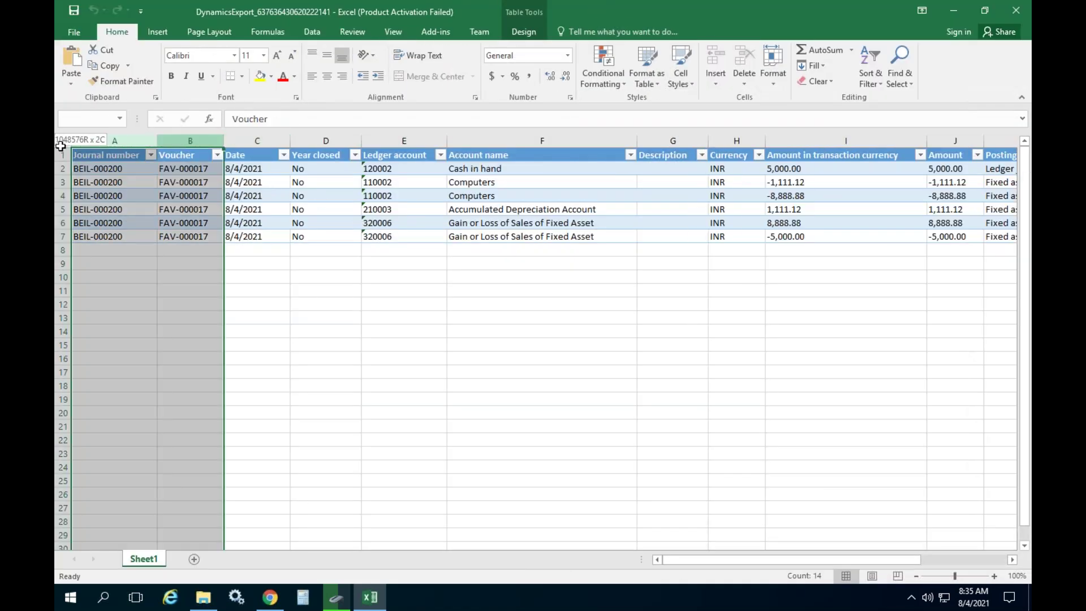
{"action": "right_click", "coordinate": [144, 140]}
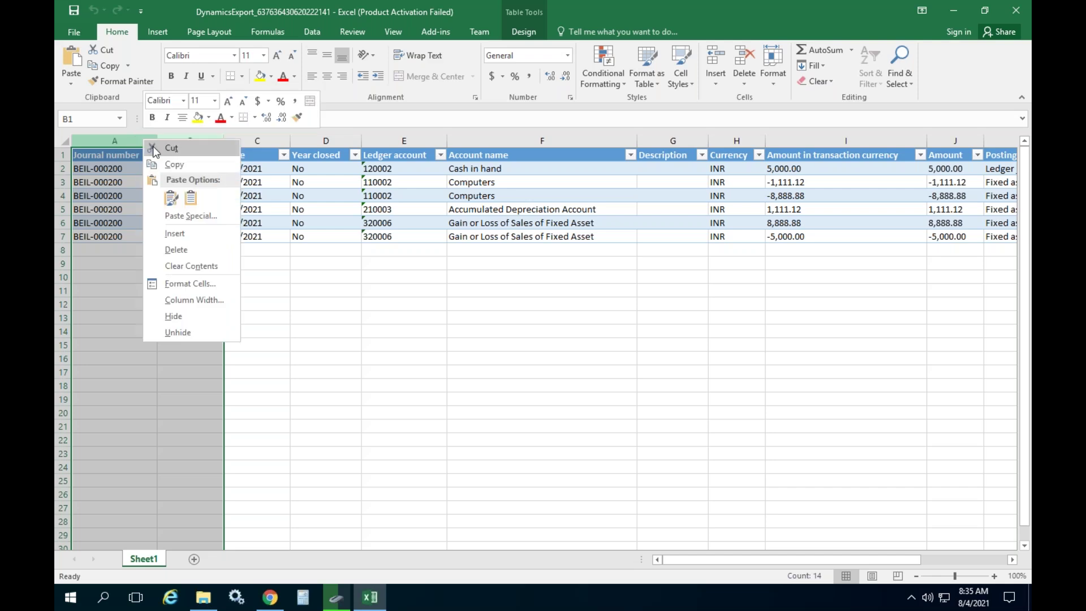
{"action": "left_click", "coordinate": [173, 316]}
{"action": "left_click_drag", "start_coordinate": [526, 140], "coordinate": [583, 141]}
{"action": "right_click", "coordinate": [583, 141]}
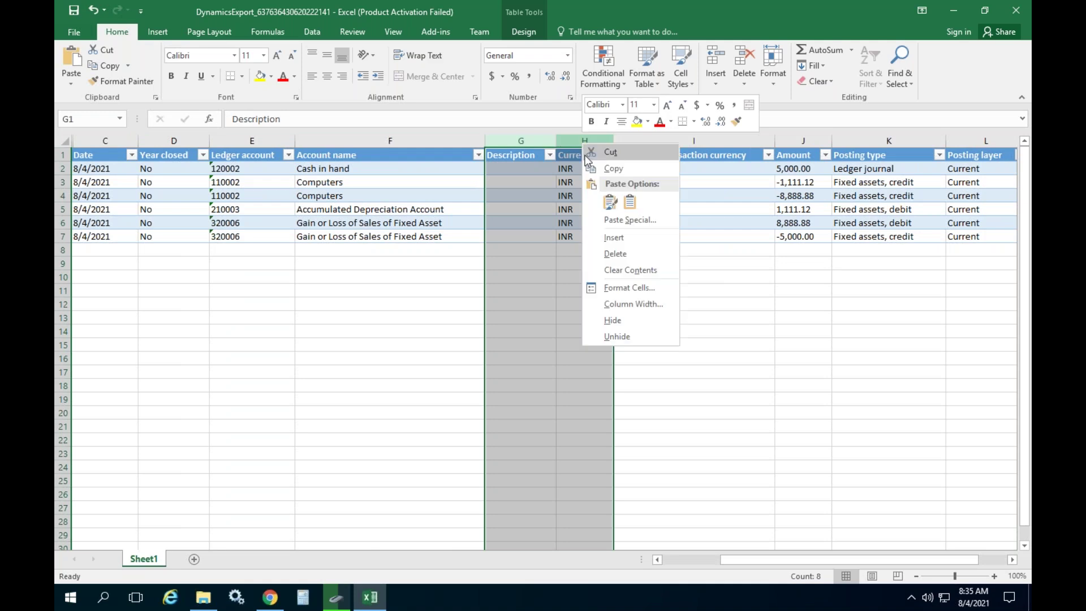
{"action": "left_click", "coordinate": [610, 317]}
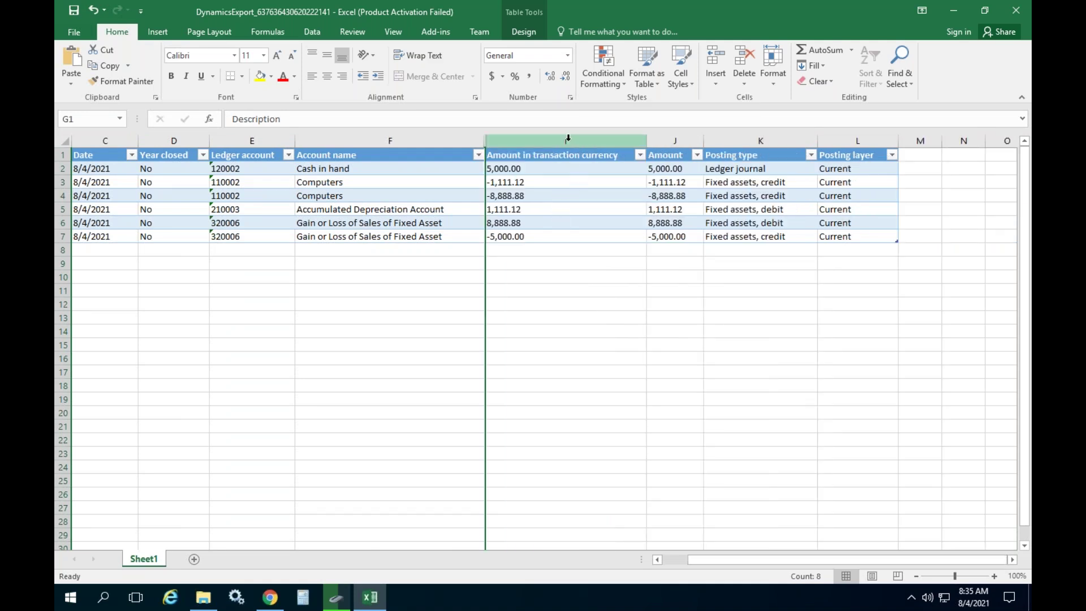
Right-align the Amount in transaction currency column.
{"action": "left_click", "coordinate": [568, 139]}
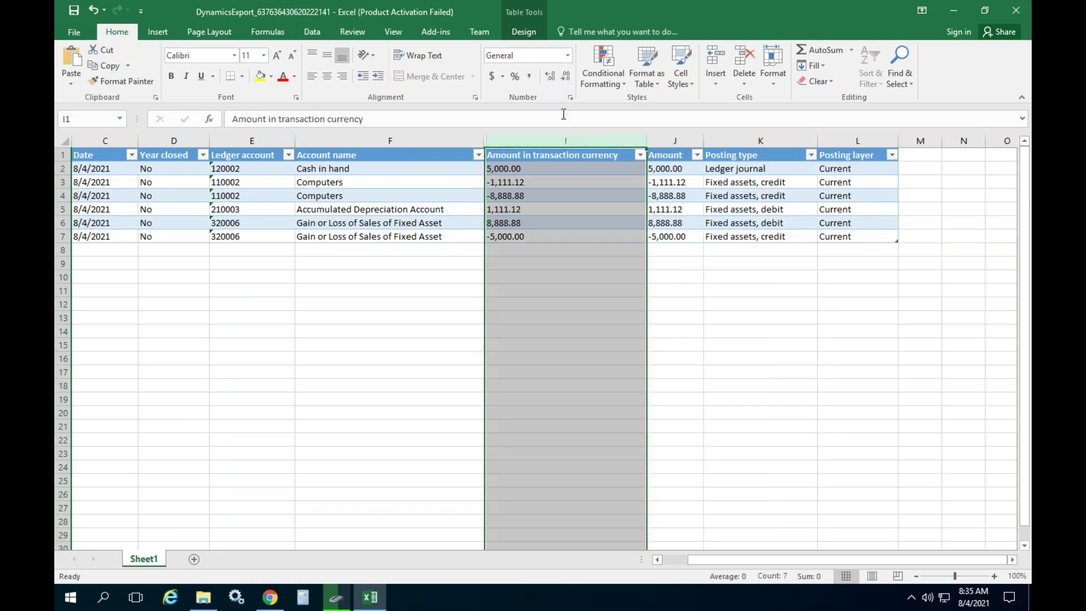
{"action": "left_click", "coordinate": [341, 80]}
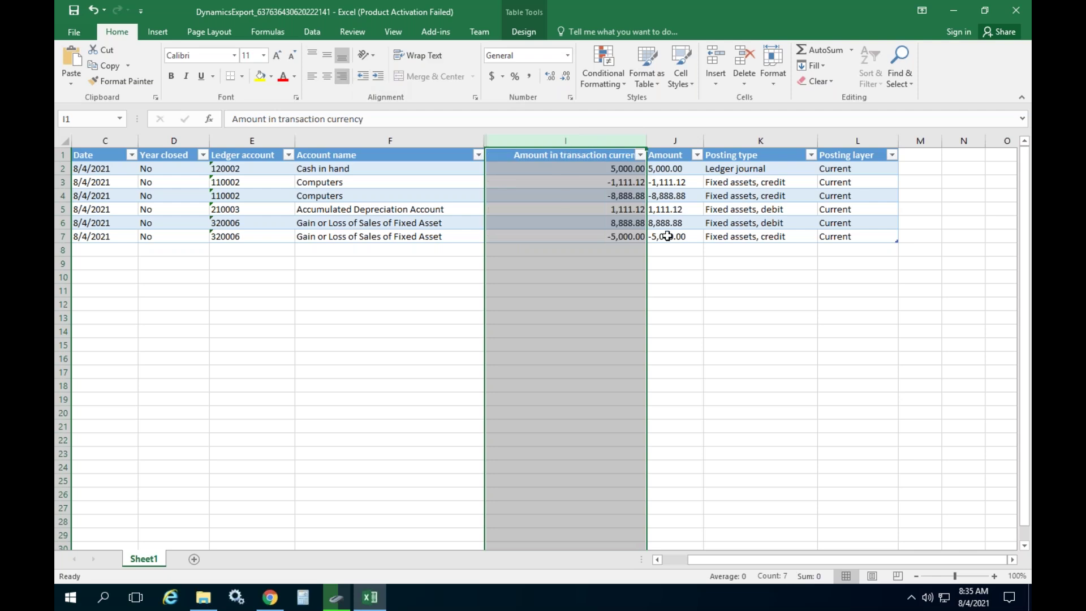
Right-align the Amount column and center the Posting type column in the exported sheet.
{"action": "left_click", "coordinate": [675, 140]}
{"action": "left_click", "coordinate": [341, 76]}
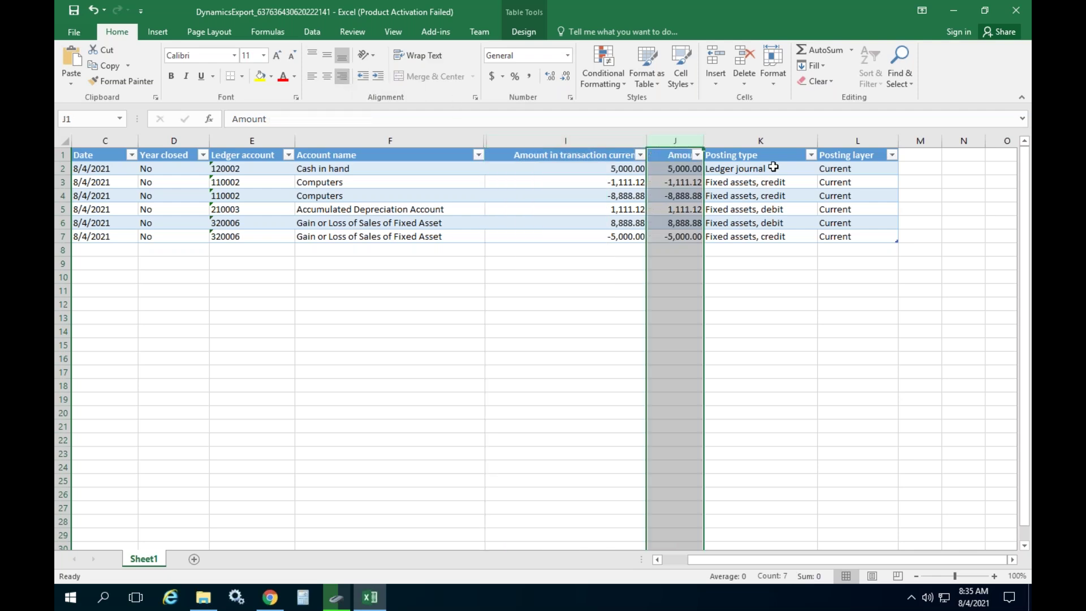
{"action": "left_click", "coordinate": [779, 138]}
{"action": "left_click", "coordinate": [327, 76]}
{"action": "left_click", "coordinate": [795, 263]}
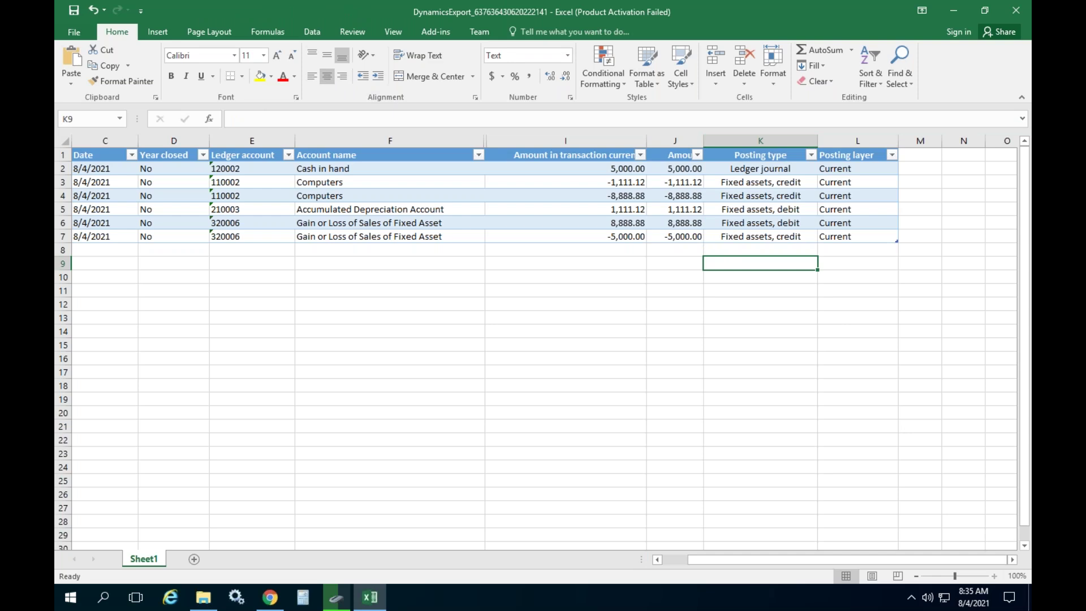
Review the transaction currency amounts of the Cash in hand, Computers and Accumulated Depreciation Account rows.
{"action": "left_click", "coordinate": [994, 575]}
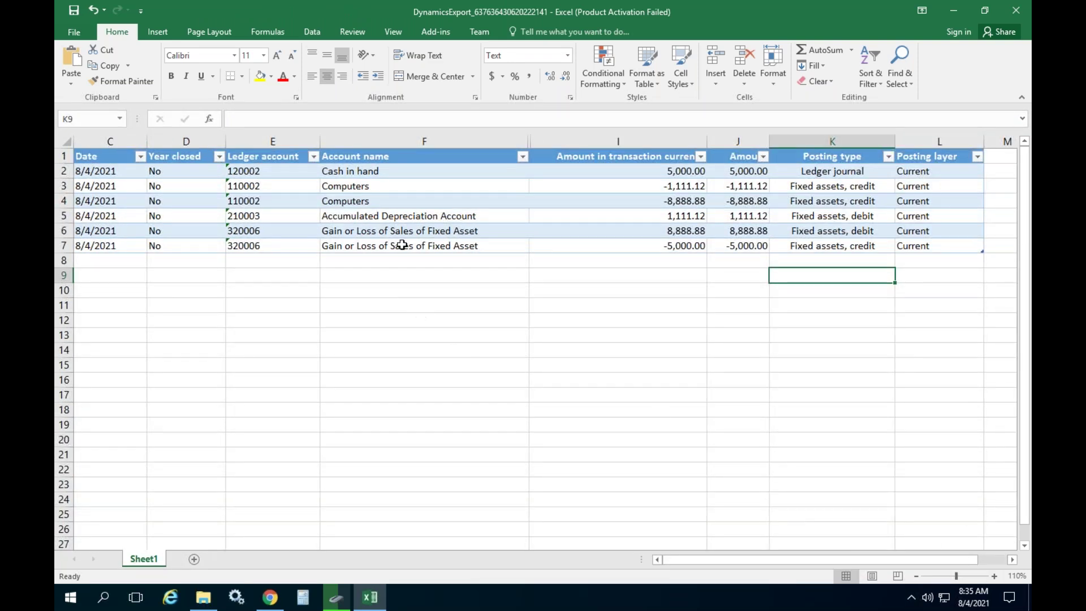
{"action": "left_click", "coordinate": [412, 175]}
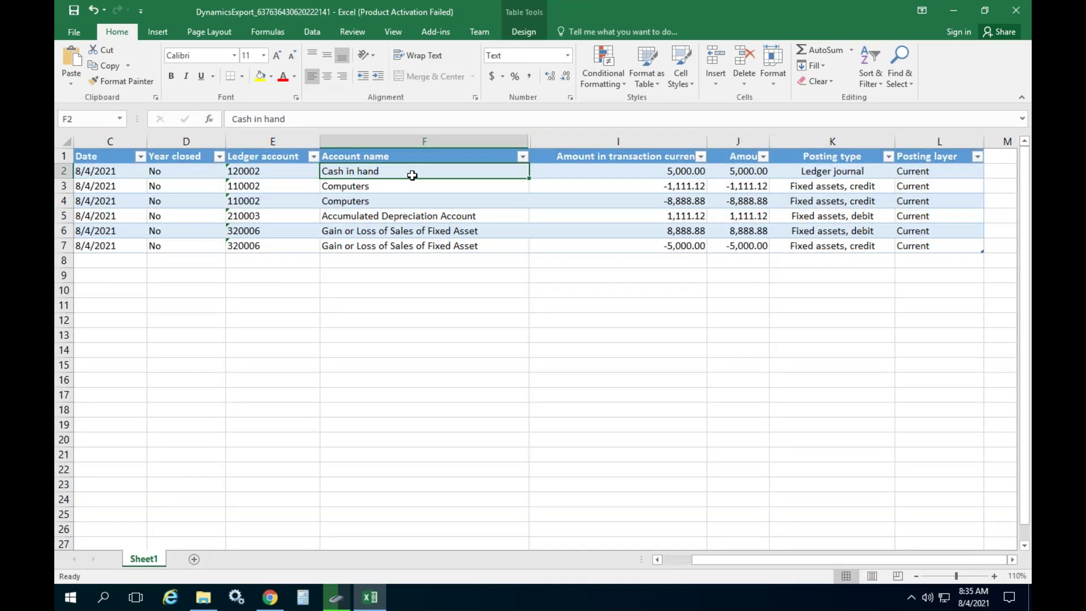
{"action": "left_click", "coordinate": [676, 171]}
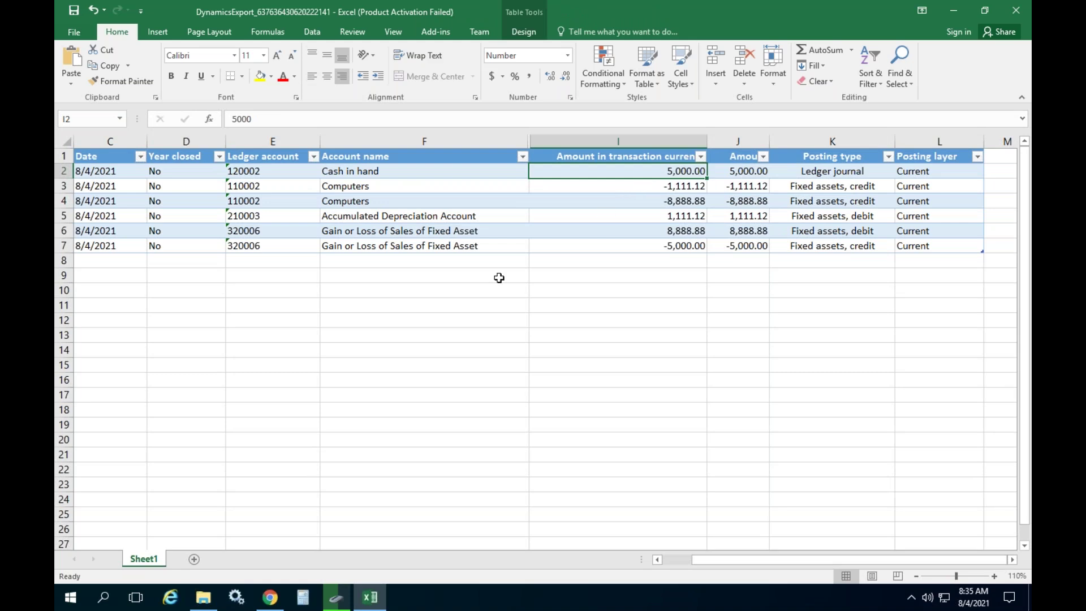
{"action": "key", "text": "Down"}
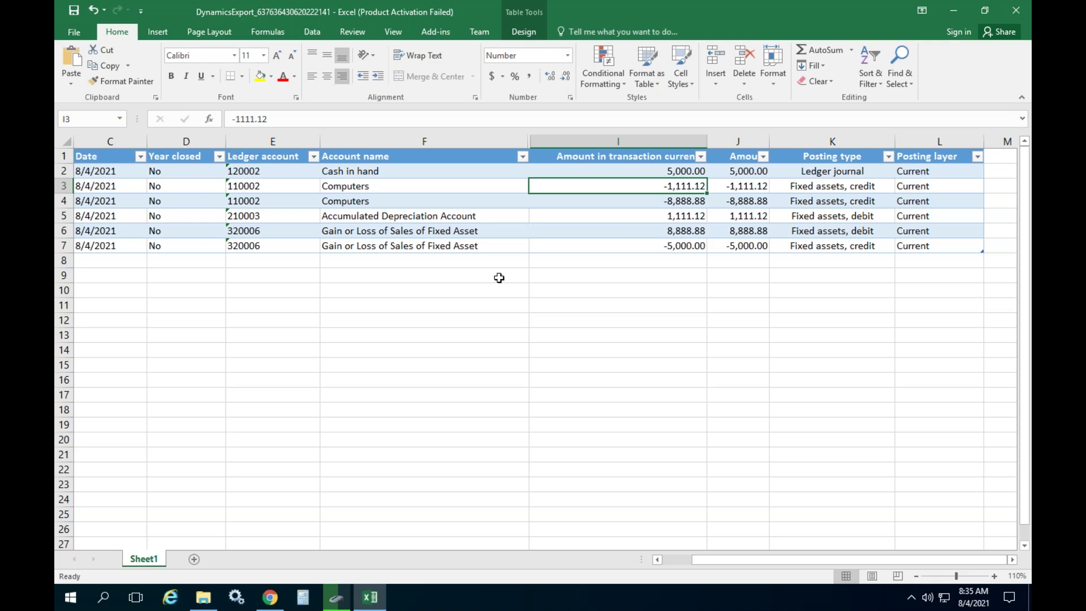
{"action": "key", "text": "Down"}
{"action": "key", "text": "Down"}
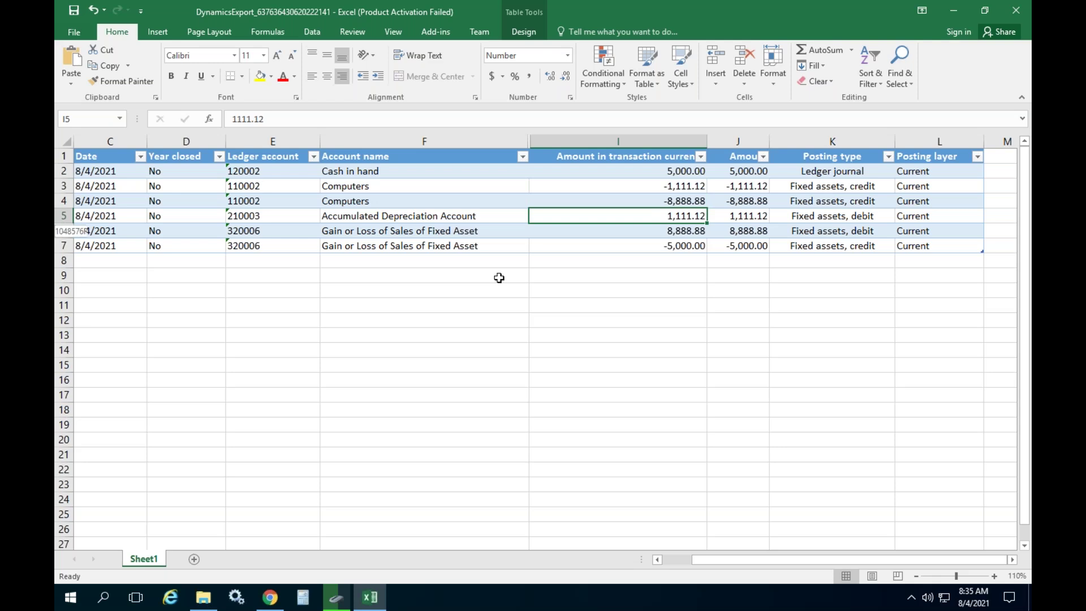
{"action": "key", "text": "shift+space"}
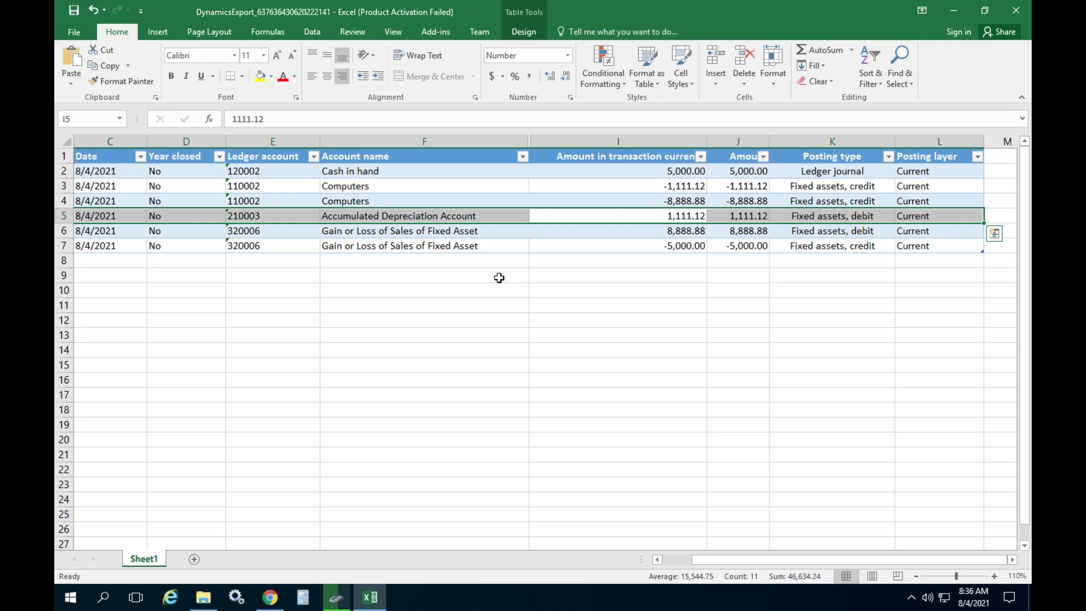
{"action": "key", "text": "Up"}
{"action": "key", "text": "Up"}
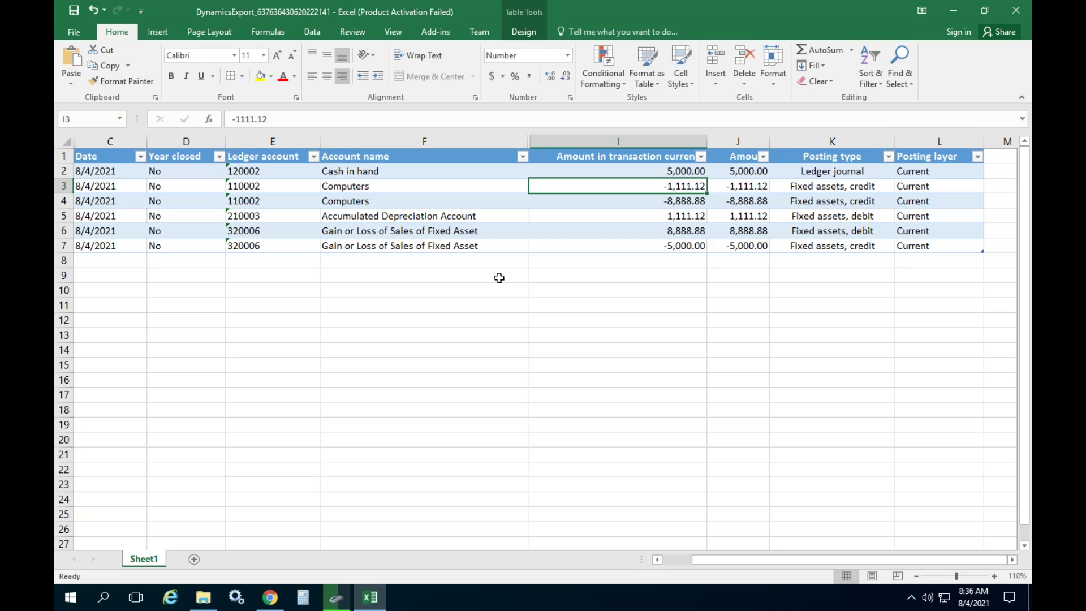
{"action": "key", "text": "shift+space"}
{"action": "key", "text": "Down"}
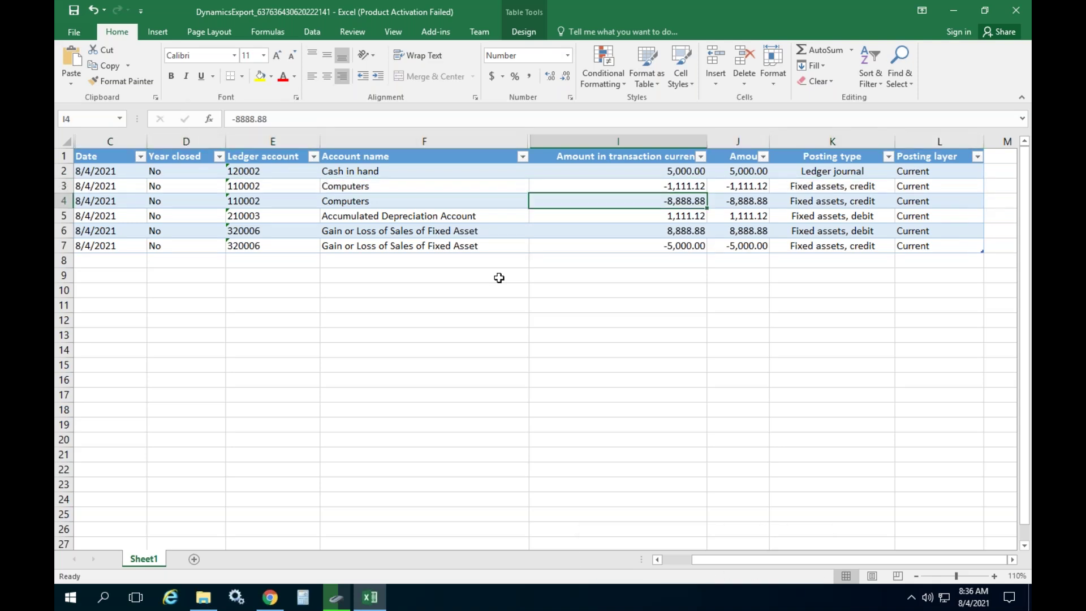
{"action": "key", "text": "shift+space"}
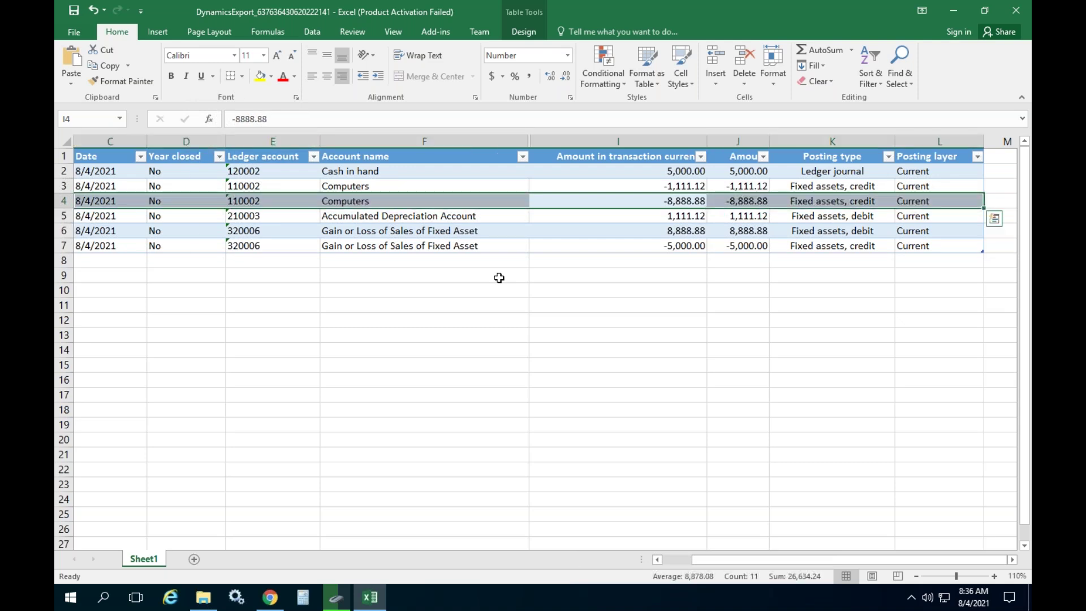
Compare the second Computers credit in row 4 with the Gain or Loss of Sales of Fixed Asset debit in row 6.
{"action": "key", "text": "Down"}
{"action": "key", "text": "Down"}
{"action": "key", "text": "Up"}
{"action": "key", "text": "Up"}
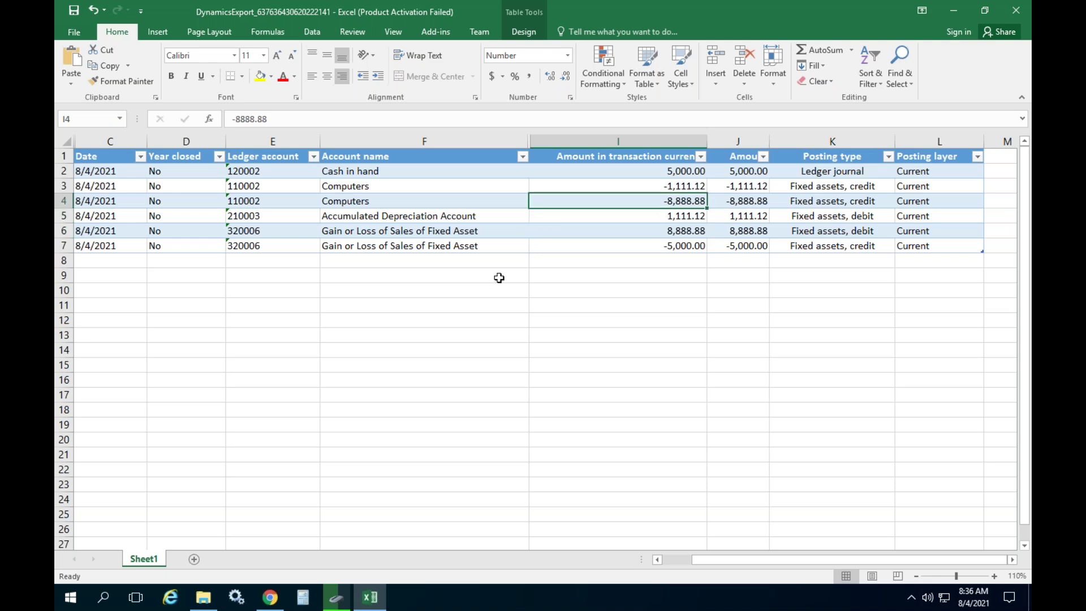
{"action": "key", "text": "Down"}
{"action": "key", "text": "Down"}
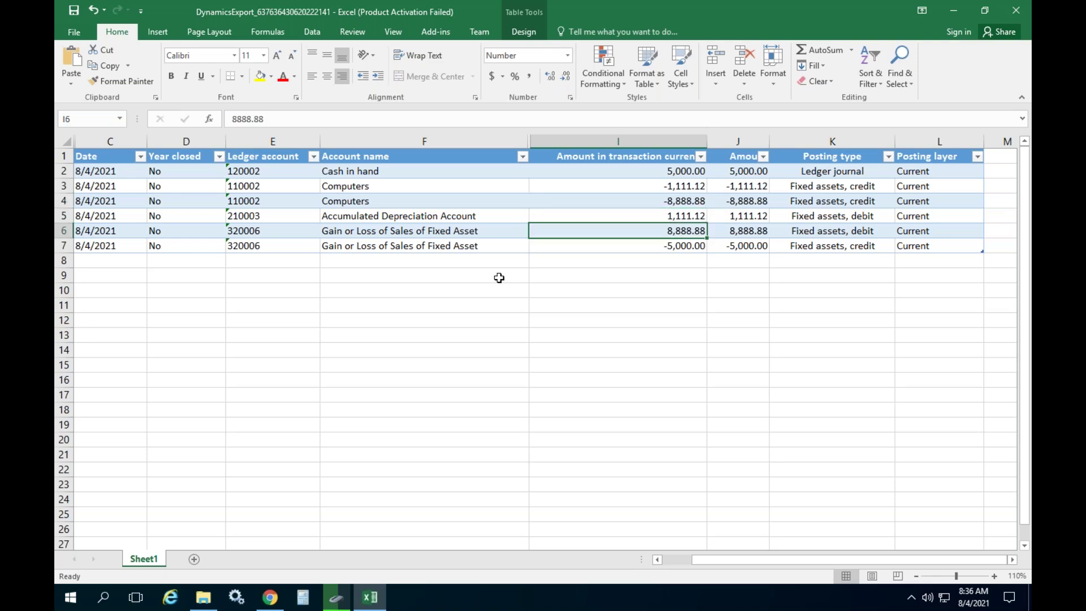
{"action": "key", "text": "Up"}
{"action": "key", "text": "Up"}
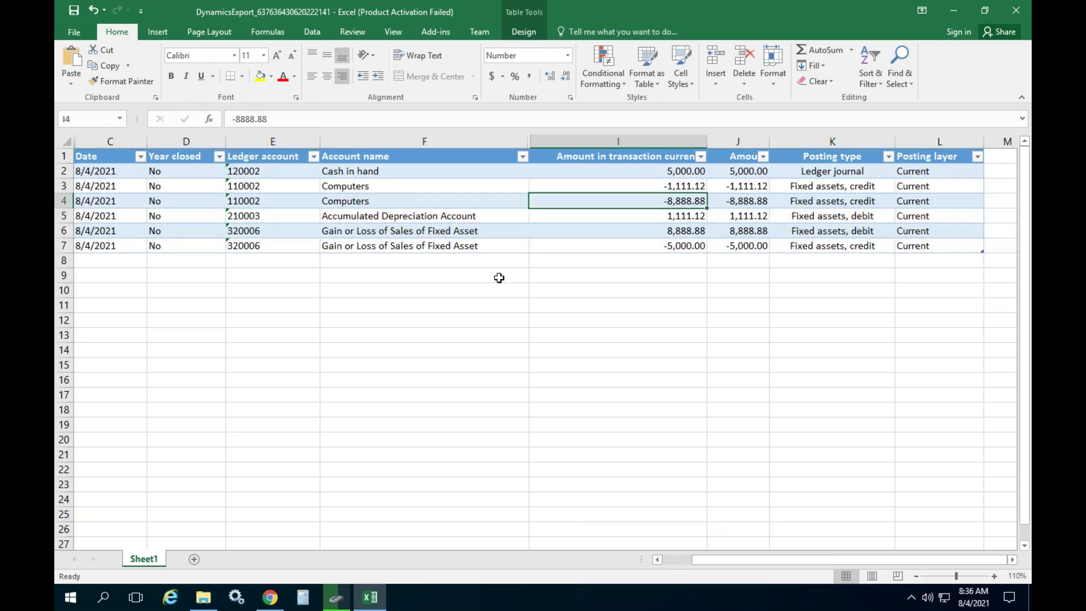
{"action": "key", "text": "shift+space"}
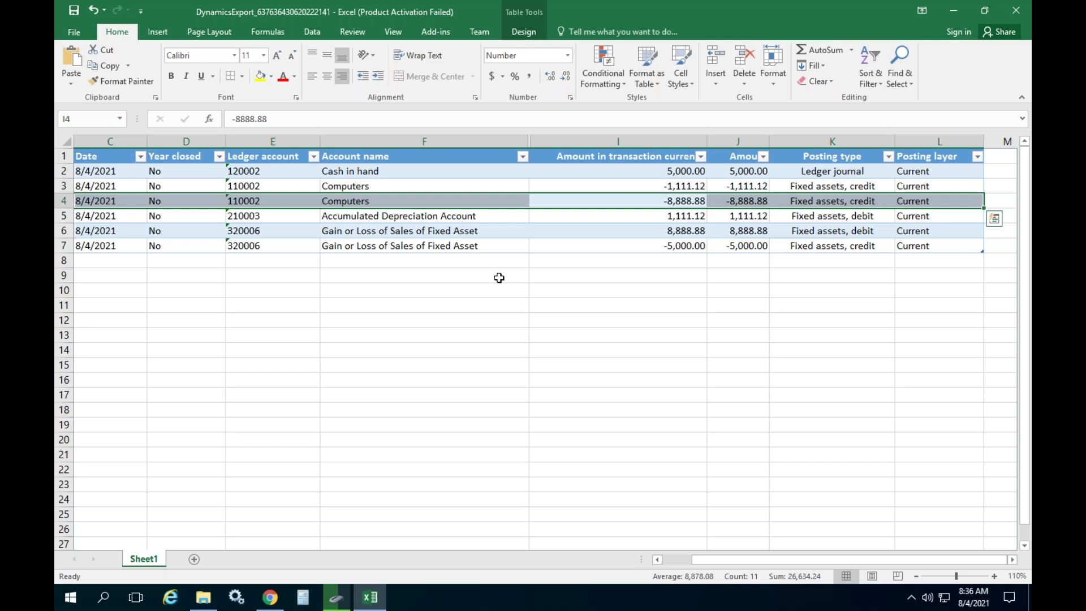
Check the combined transaction currency amount of the two Gain or Loss of Sales of Fixed Asset rows.
{"action": "key", "text": "Down"}
{"action": "key", "text": "Down"}
{"action": "key", "text": "Down"}
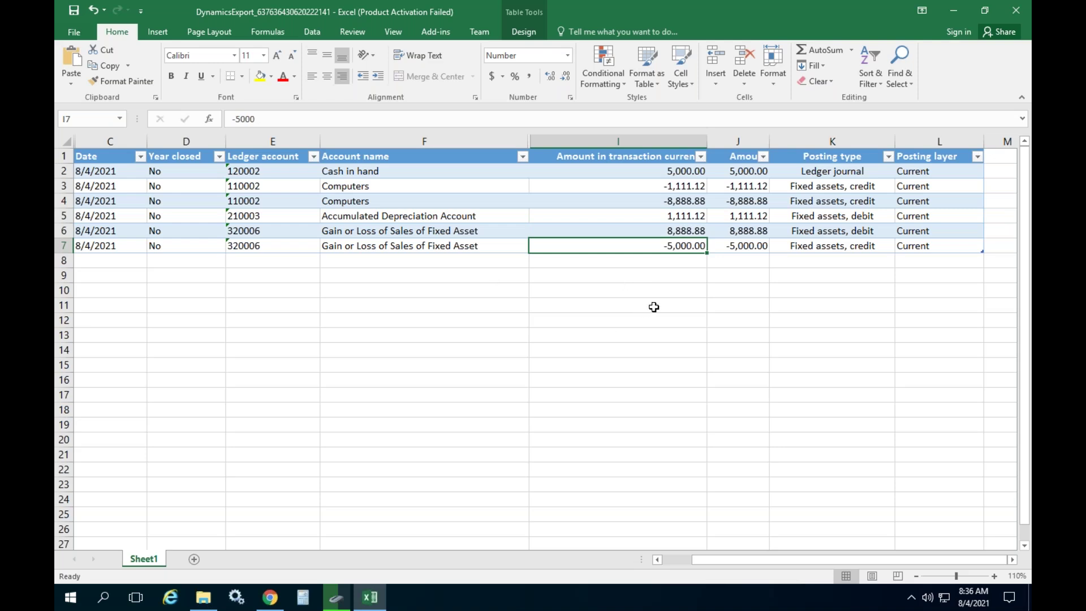
{"action": "left_click", "coordinate": [667, 253]}
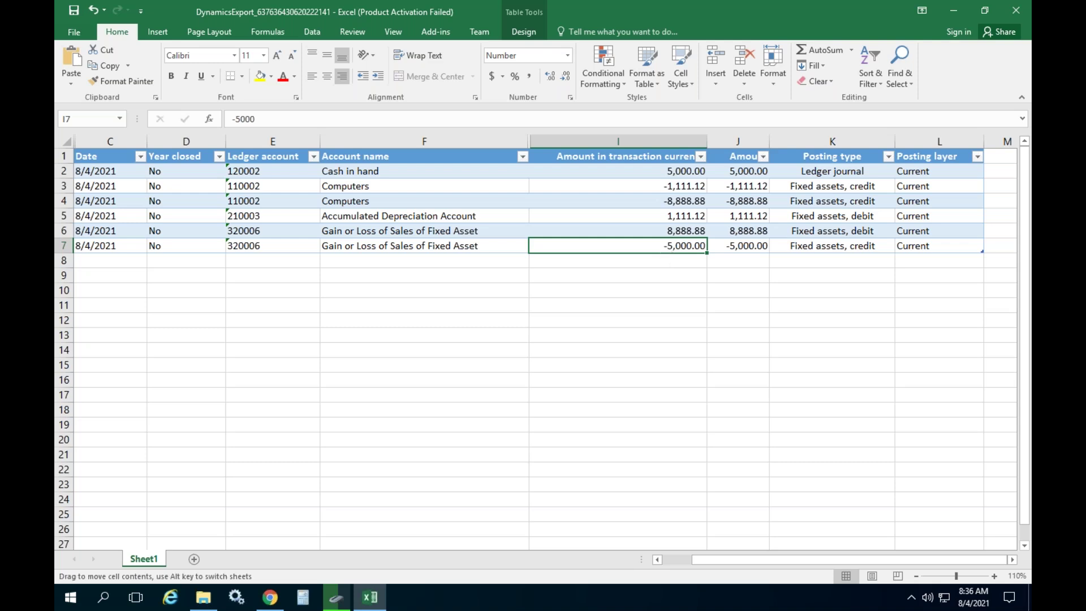
{"action": "left_click", "coordinate": [401, 245]}
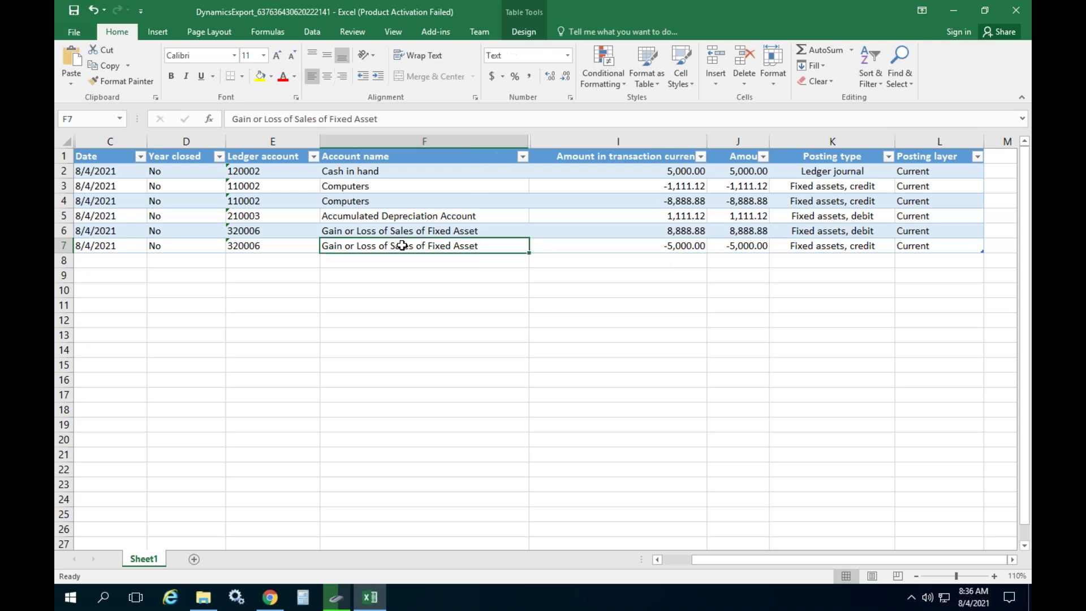
{"action": "left_click_drag", "start_coordinate": [676, 227], "coordinate": [676, 246]}
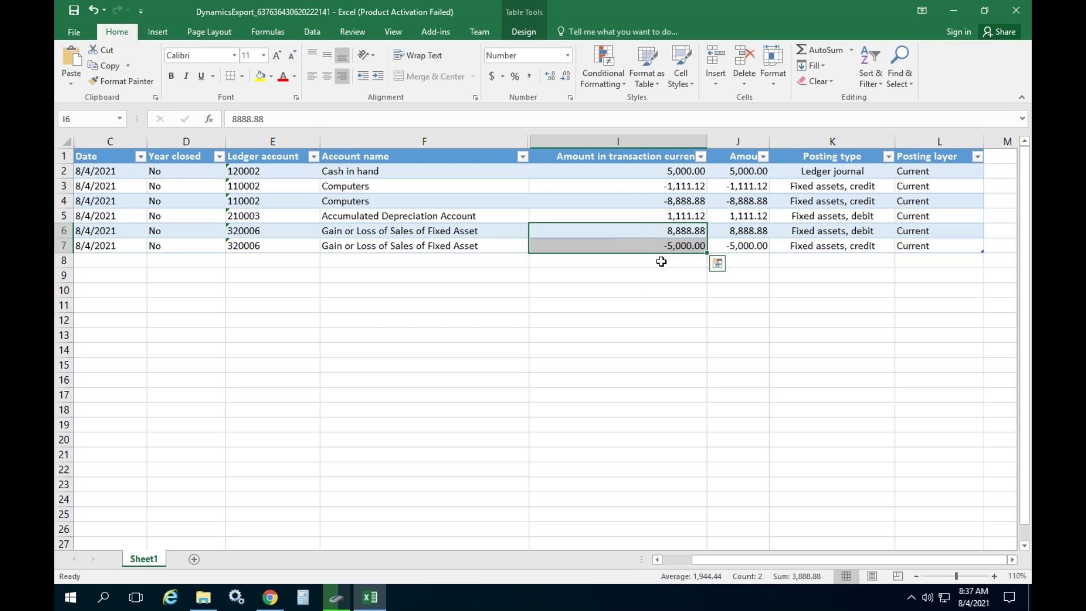
{"action": "left_click", "coordinate": [661, 262]}
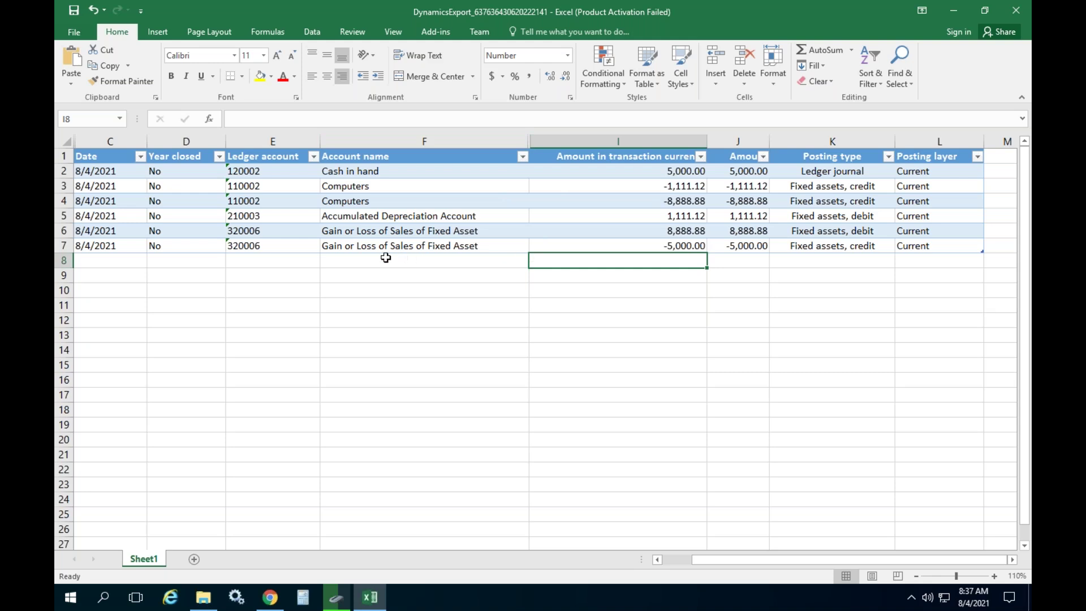
Close the exported workbook without saving its changes and close the Downloads folder window.
{"action": "left_click", "coordinate": [72, 36]}
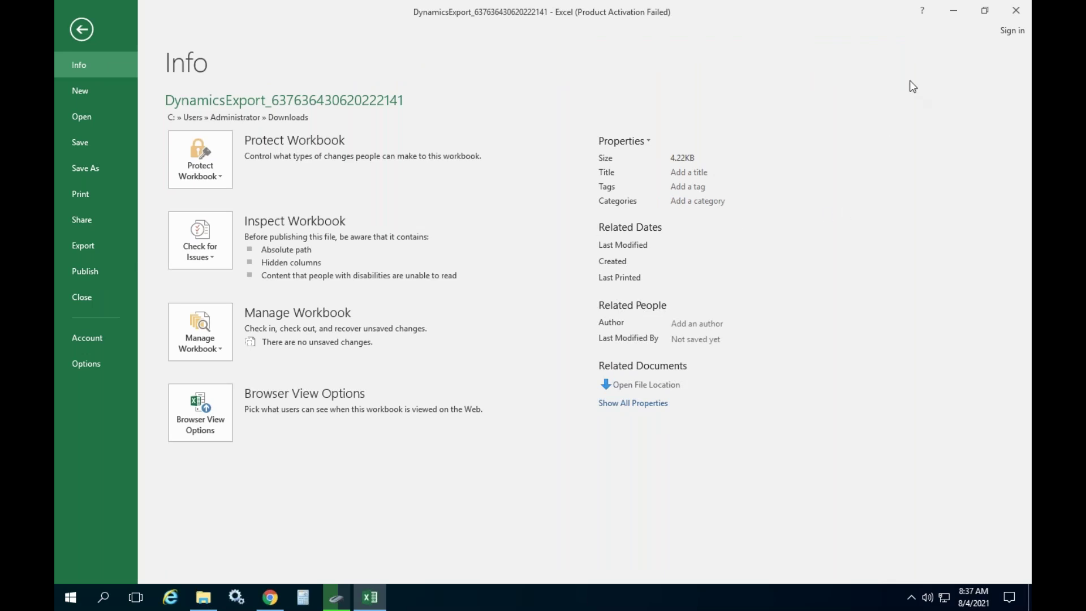
{"action": "left_click", "coordinate": [82, 31]}
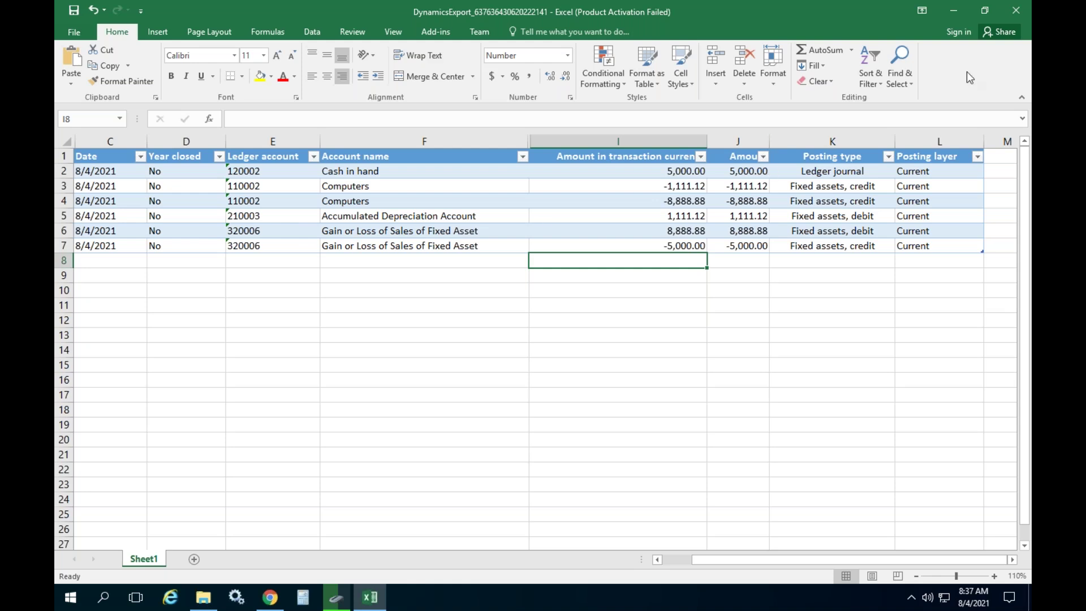
{"action": "left_click", "coordinate": [1015, 10]}
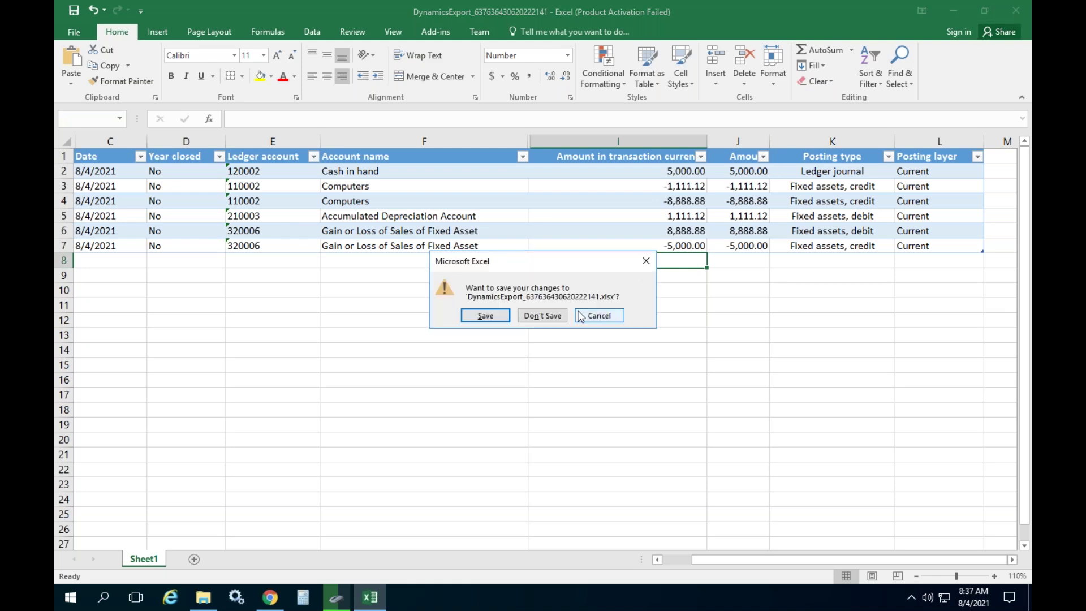
{"action": "left_click", "coordinate": [542, 316]}
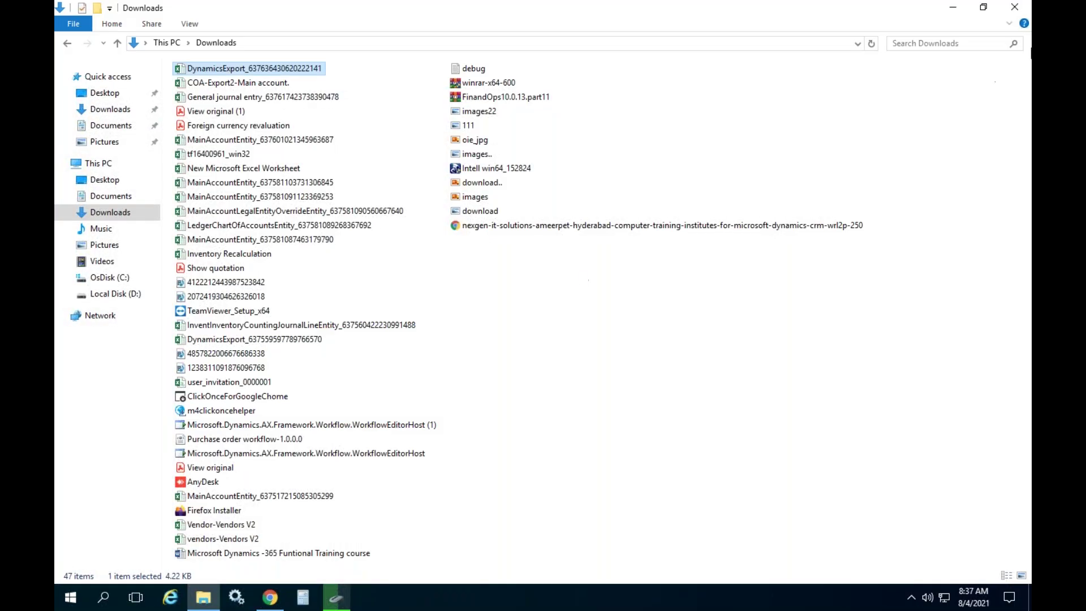
{"action": "left_click", "coordinate": [1015, 6]}
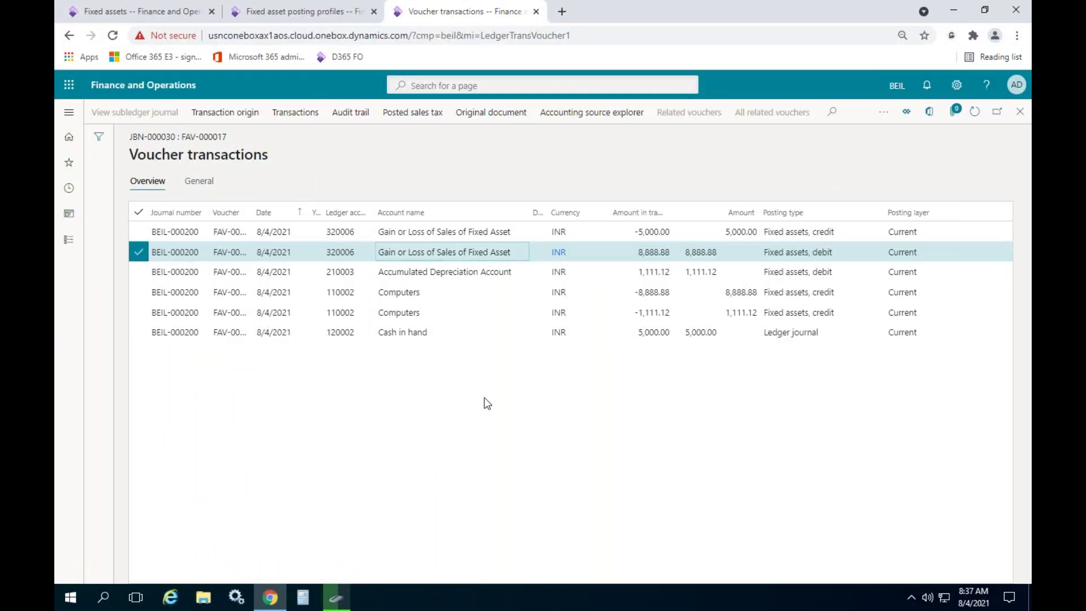
Close the Voucher transactions page and the posted journal lines to return to the Fixed asset journal list.
{"action": "left_click", "coordinate": [1019, 112]}
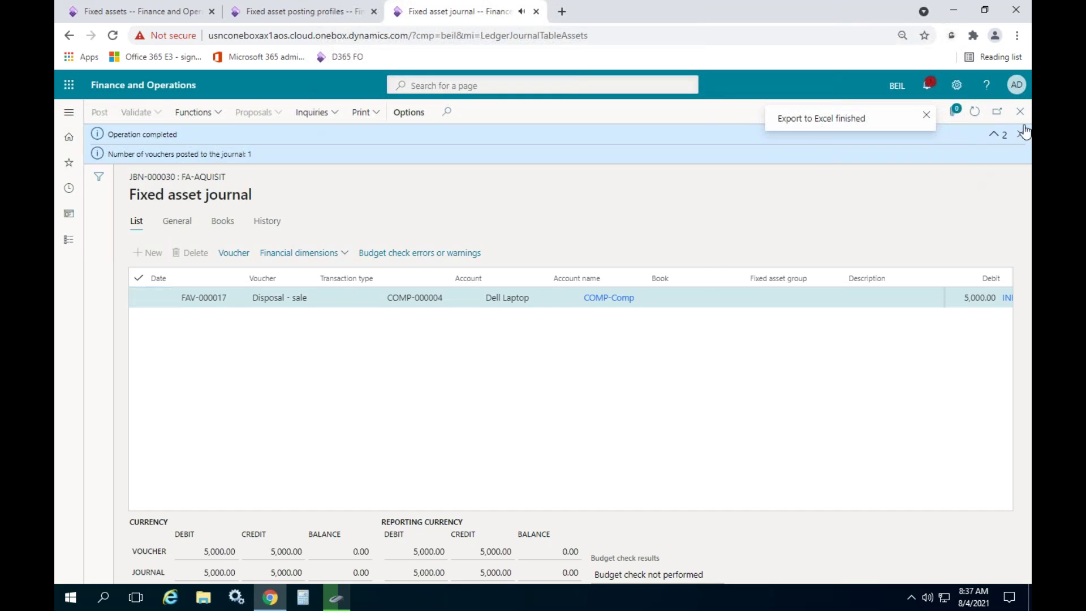
{"action": "left_click", "coordinate": [1021, 134]}
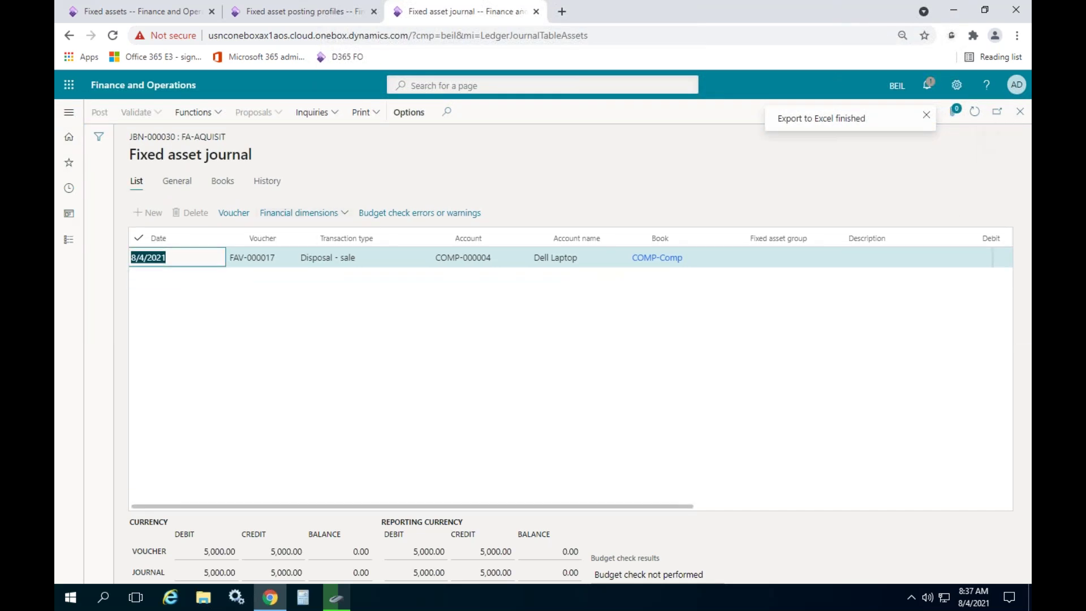
{"action": "left_click", "coordinate": [1019, 110]}
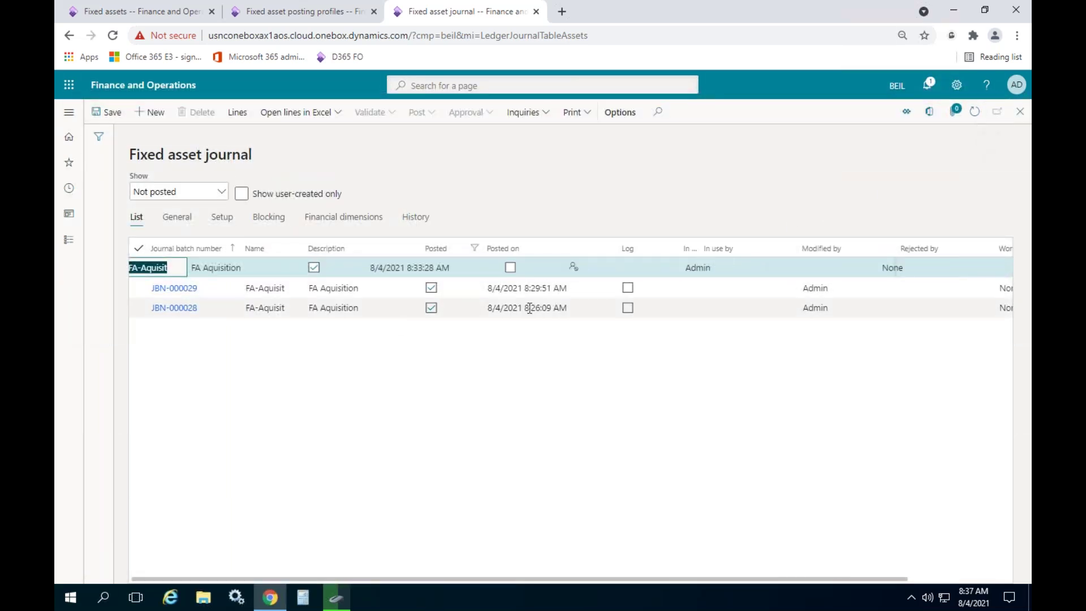
Open the Fixed assets list page in the Fixed assets module.
{"action": "left_click", "coordinate": [73, 242]}
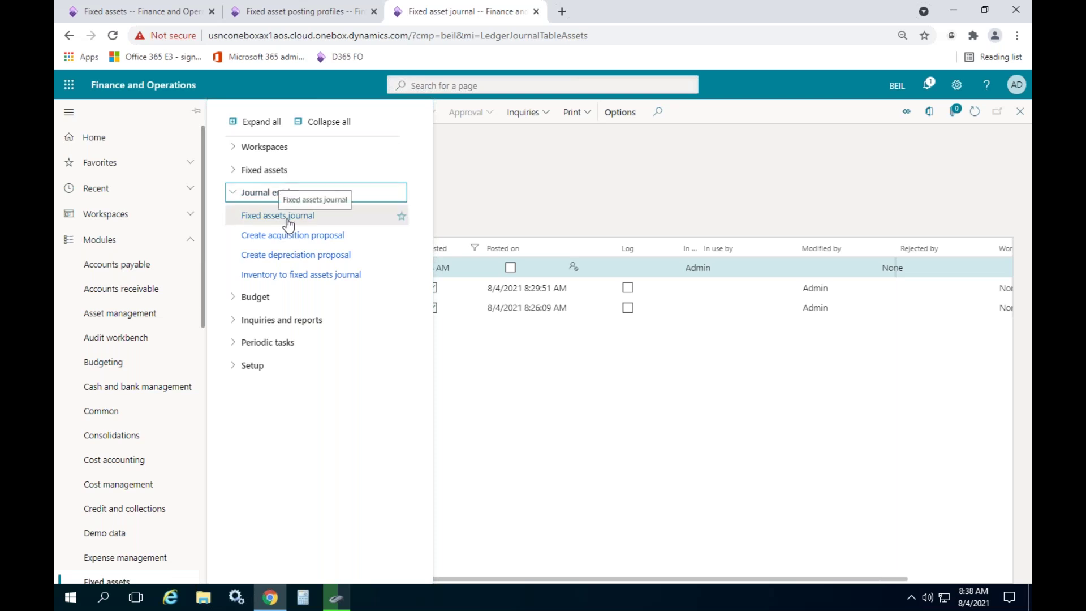
{"action": "left_click", "coordinate": [271, 171]}
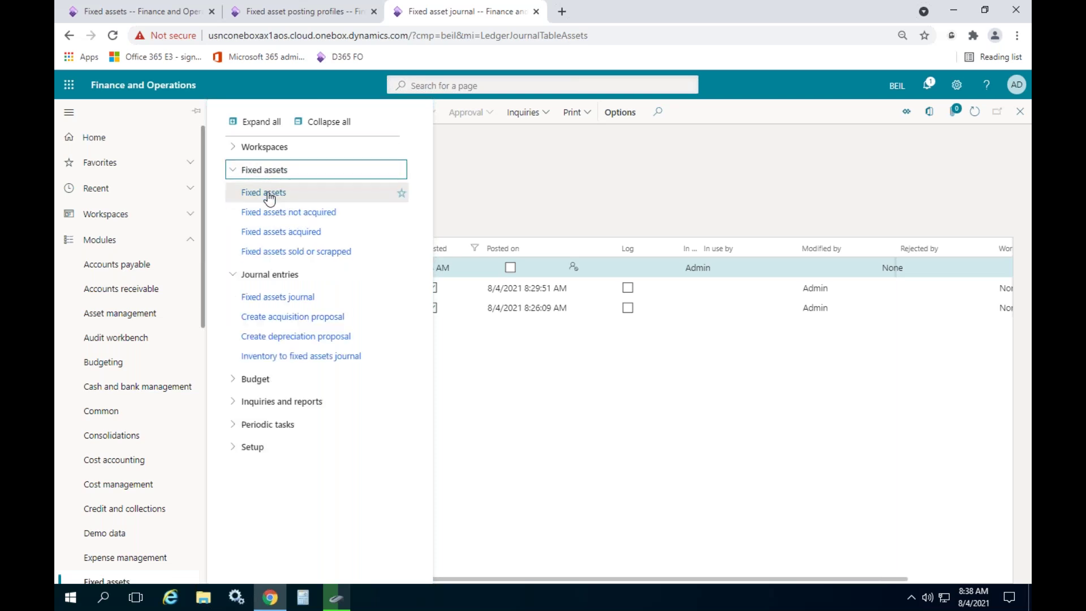
{"action": "left_click", "coordinate": [268, 194]}
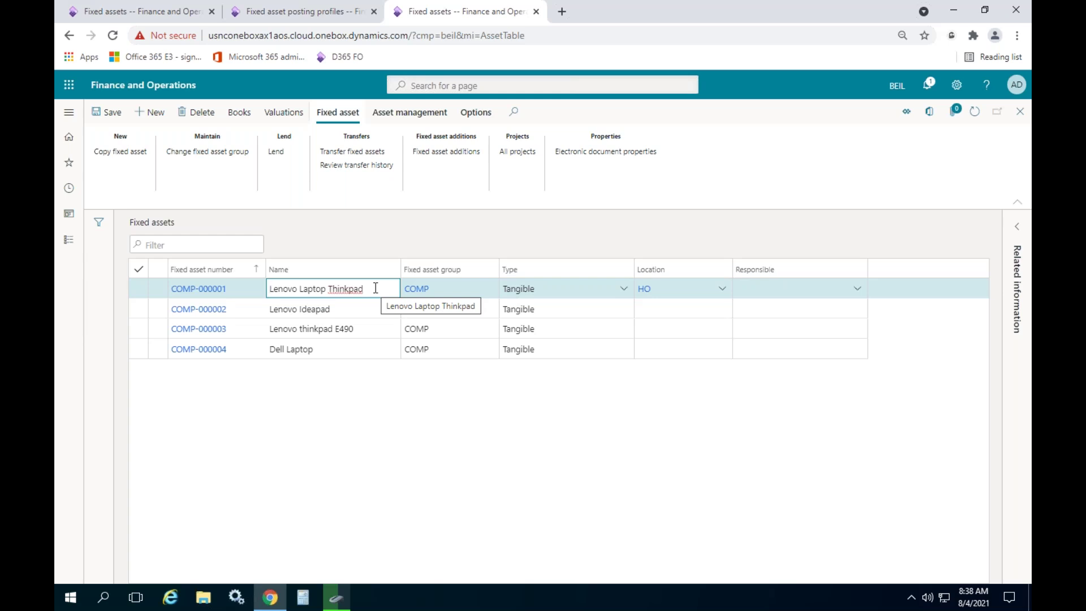
Create a new fixed asset record and assign it to the COMP fixed asset group.
{"action": "left_click", "coordinate": [110, 113]}
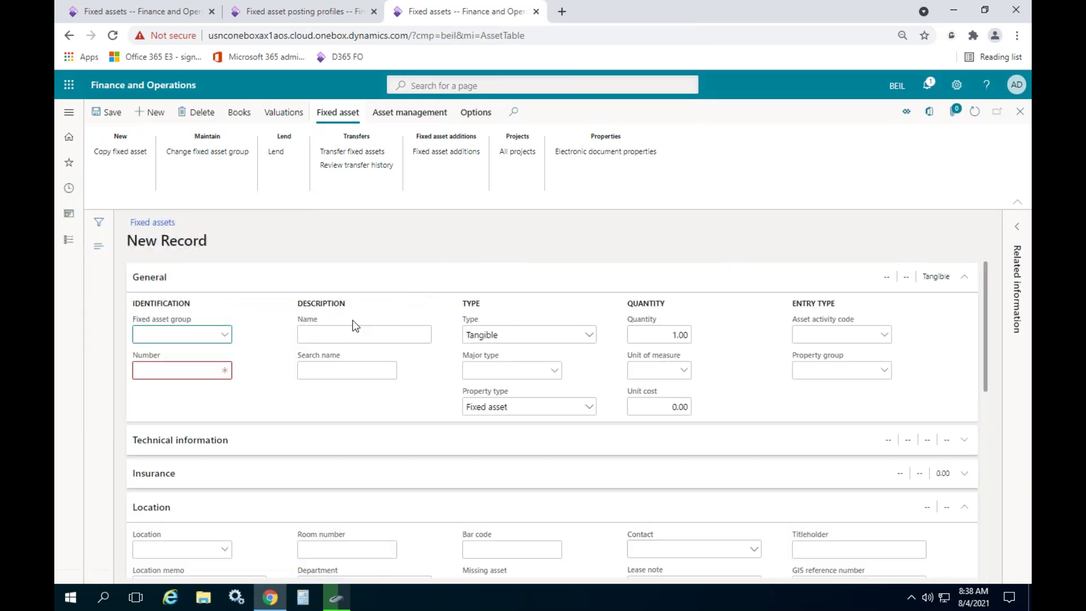
{"action": "left_click", "coordinate": [224, 334]}
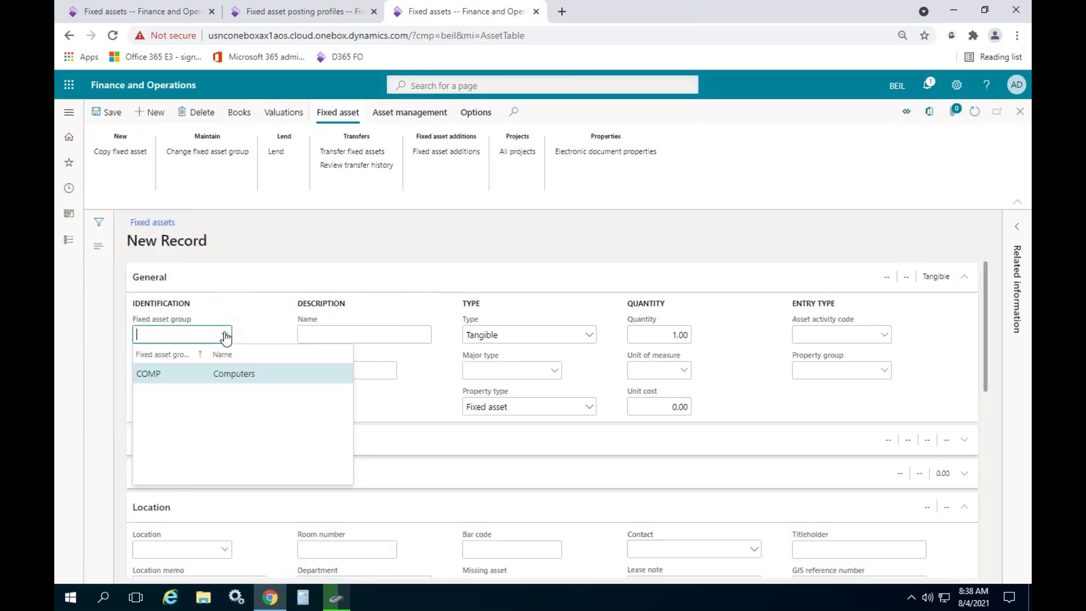
{"action": "left_click", "coordinate": [191, 375]}
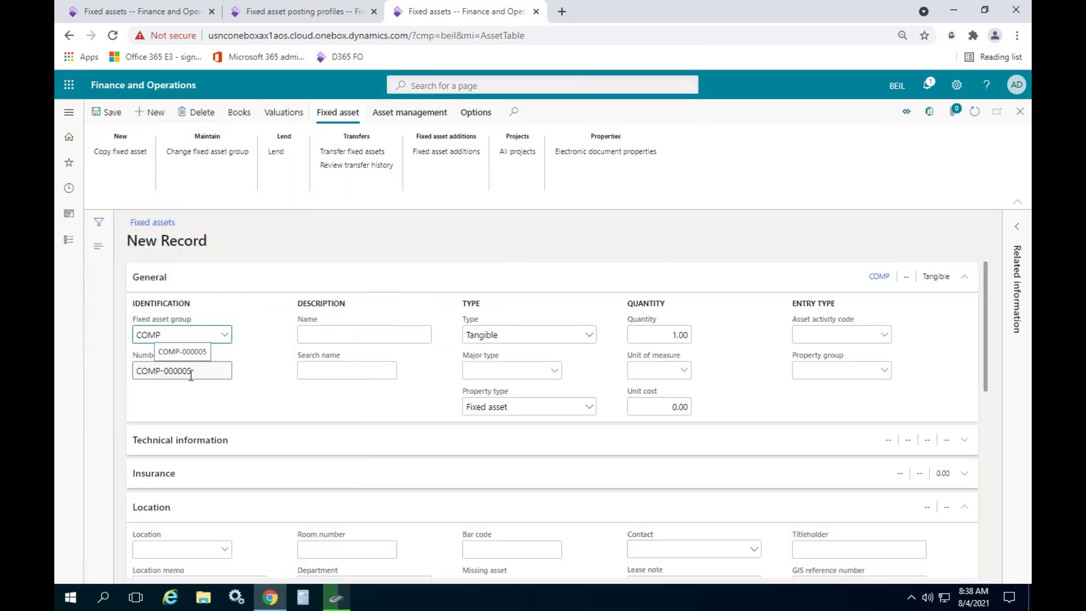
Name the new asset LG Desktop and save the record with the search name LGDesktop.
{"action": "left_click", "coordinate": [334, 333]}
{"action": "type", "text": "Del"}
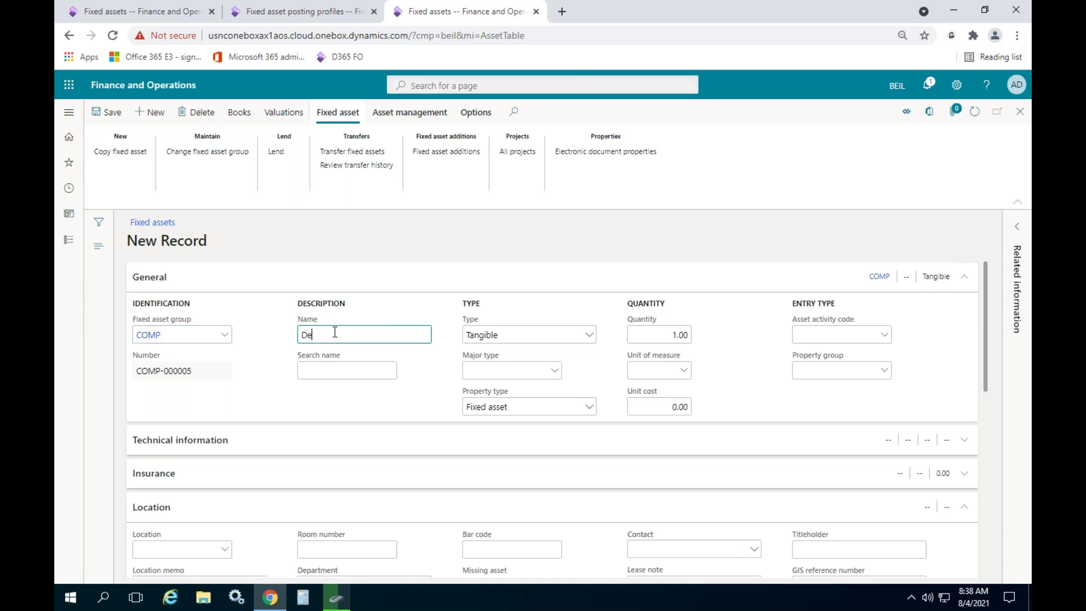
{"action": "key", "text": "BackSpace"}
{"action": "key", "text": "BackSpace"}
{"action": "type", "text": "L"}
{"action": "type", "text": "LG"}
{"action": "type", "text": " Desk"}
{"action": "type", "text": "top"}
{"action": "left_click", "coordinate": [419, 374]}
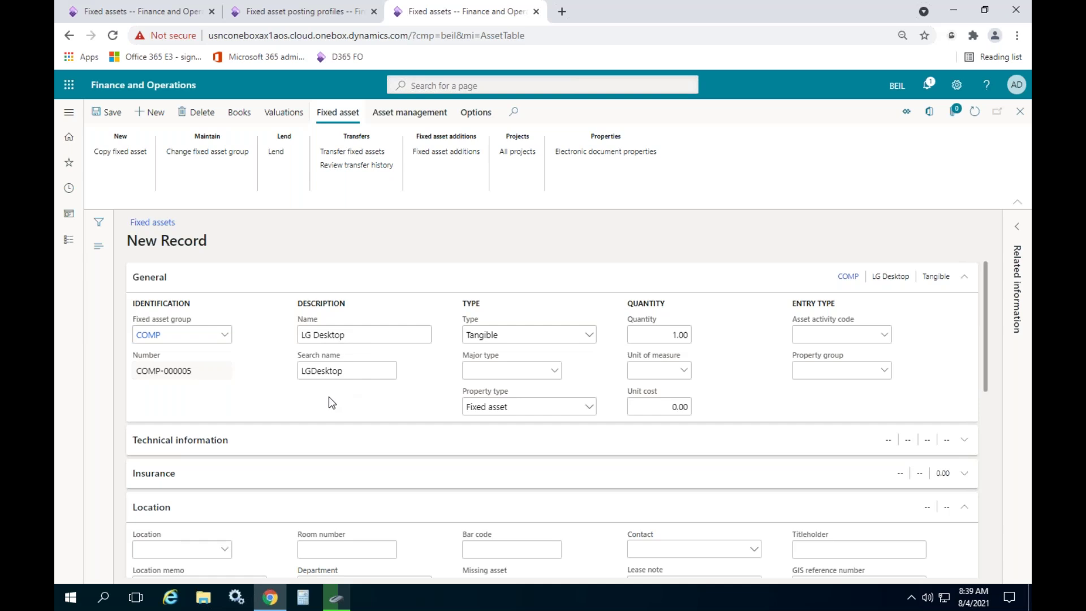
{"action": "left_click", "coordinate": [360, 377]}
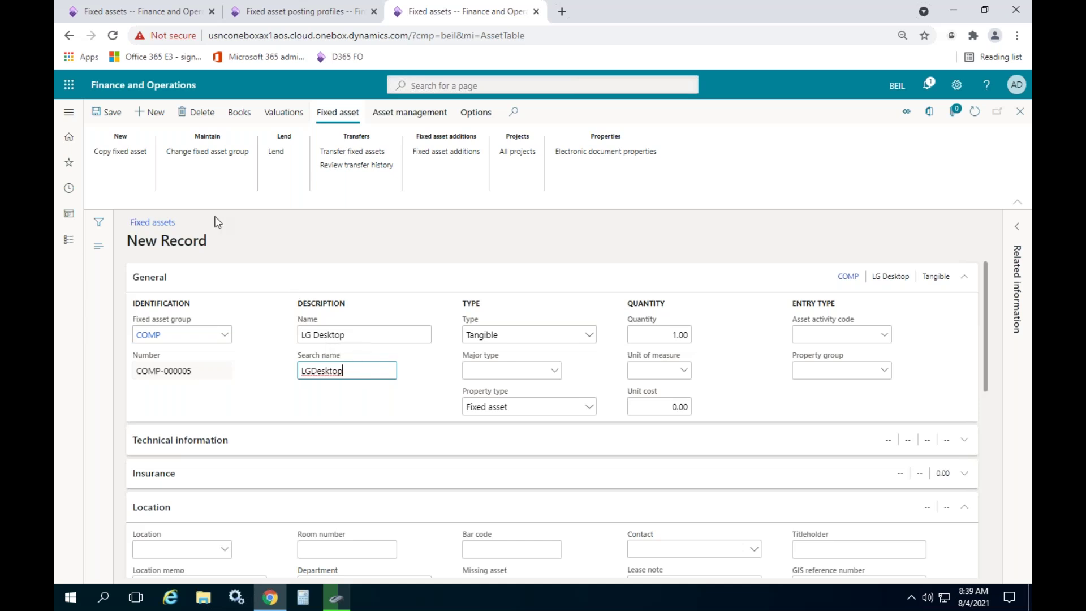
{"action": "left_click", "coordinate": [106, 112]}
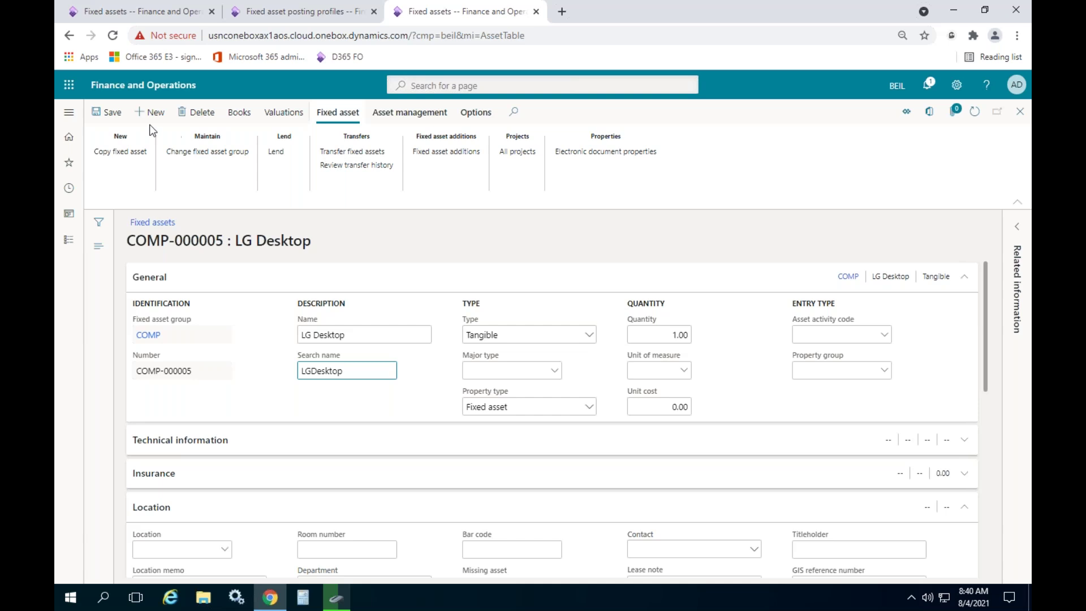
Review the valuation balances of the LG Desktop asset's COMP-Comp book and return to the asset record.
{"action": "left_click", "coordinate": [283, 112]}
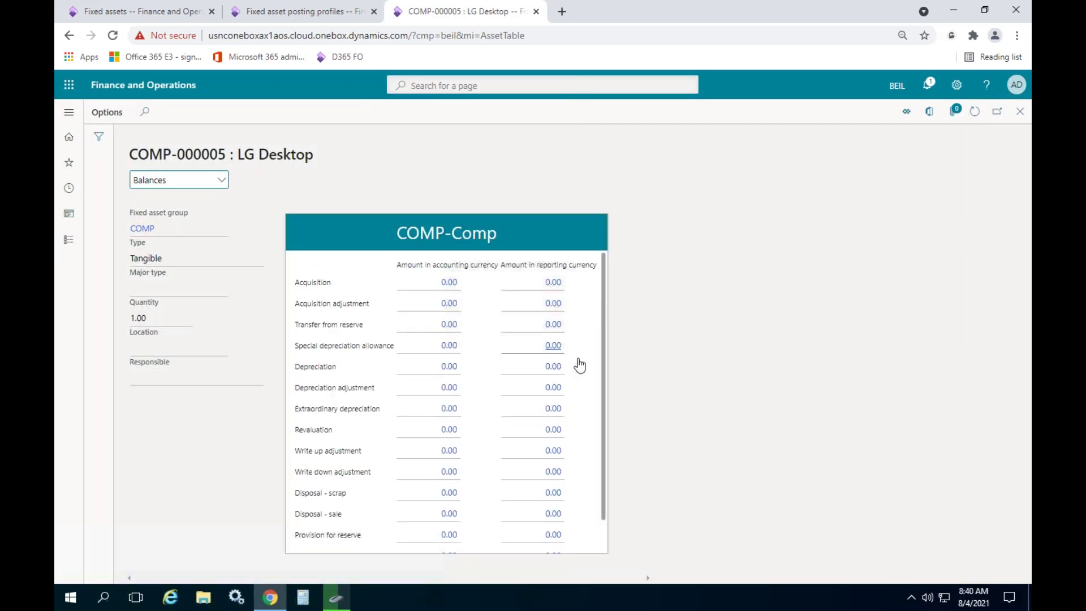
{"action": "scroll", "coordinate": [584, 363], "scroll_direction": "down", "scroll_amount": 2}
{"action": "left_click", "coordinate": [1020, 112]}
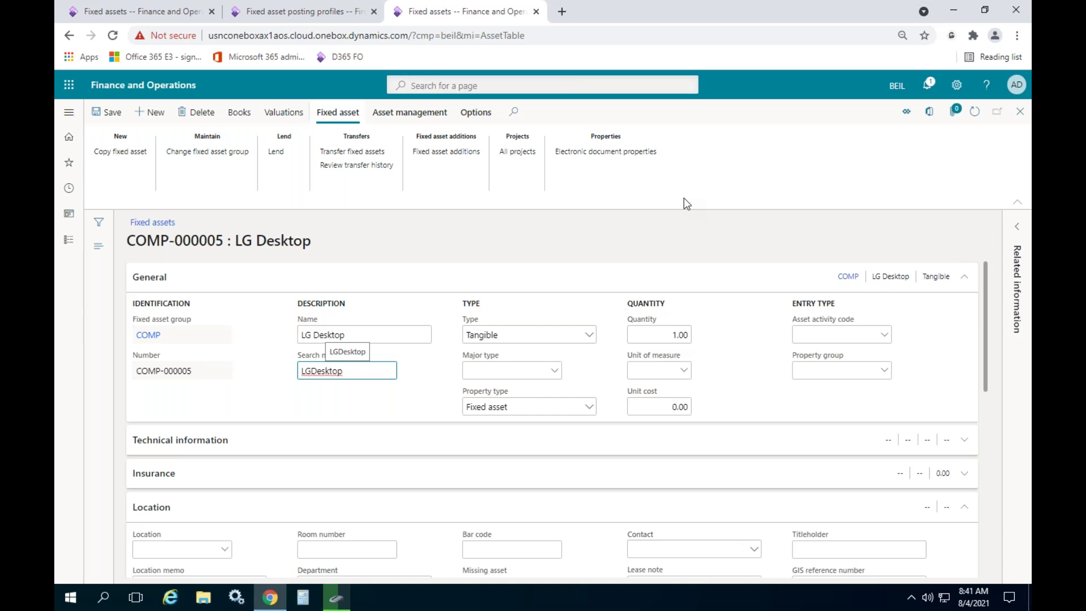
{"action": "left_click", "coordinate": [682, 203]}
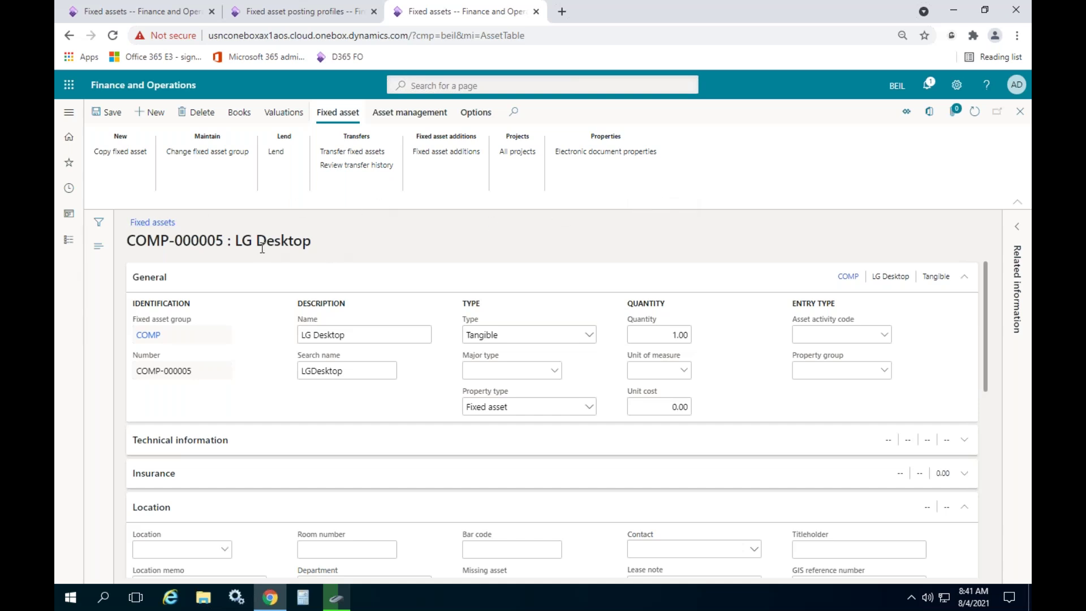
Create a Fixed assets journal with the name FA-Aquisit and open its lines.
{"action": "left_click", "coordinate": [69, 239]}
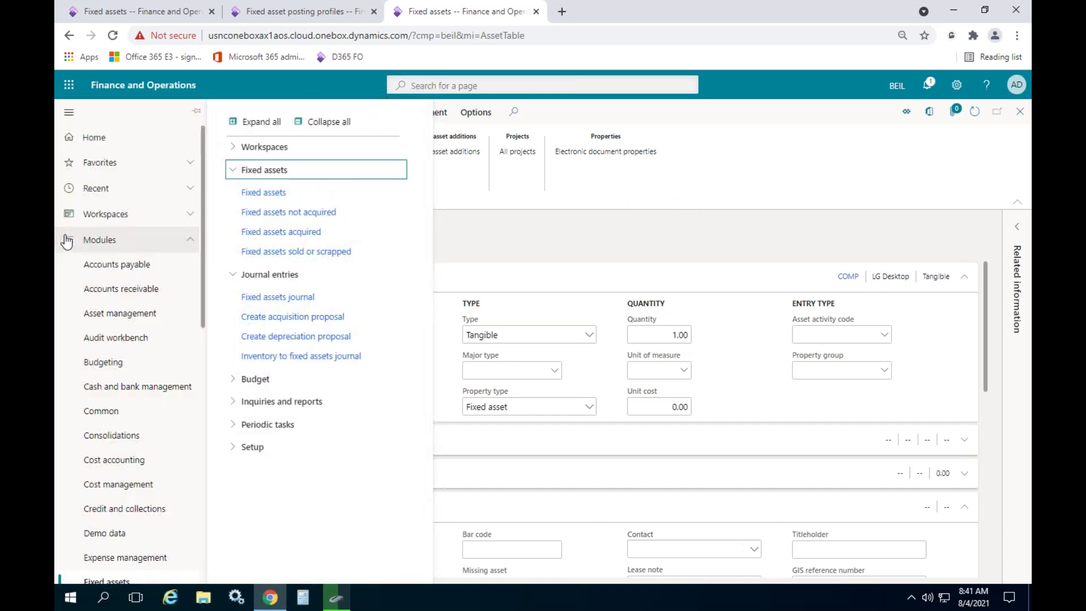
{"action": "left_click", "coordinate": [276, 297]}
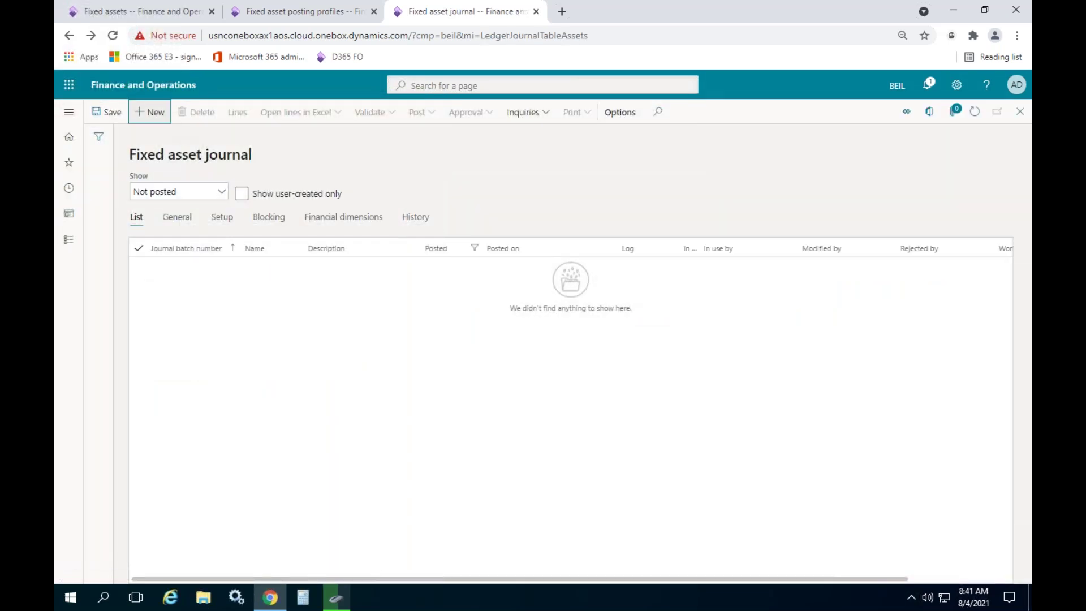
{"action": "left_click", "coordinate": [153, 114]}
{"action": "left_click", "coordinate": [314, 268]}
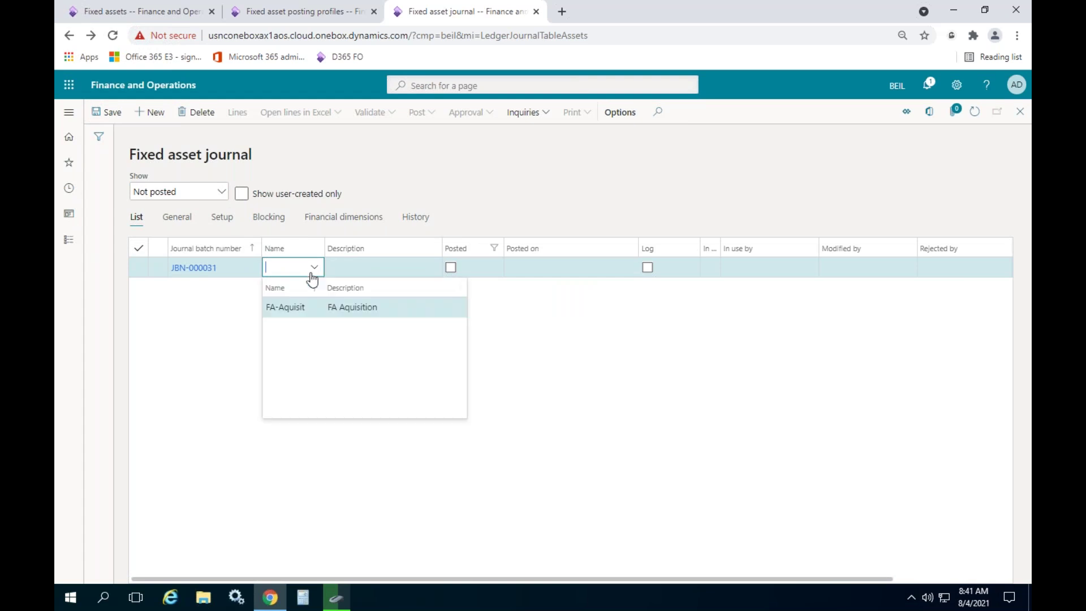
{"action": "left_click", "coordinate": [293, 308]}
{"action": "left_click", "coordinate": [237, 115]}
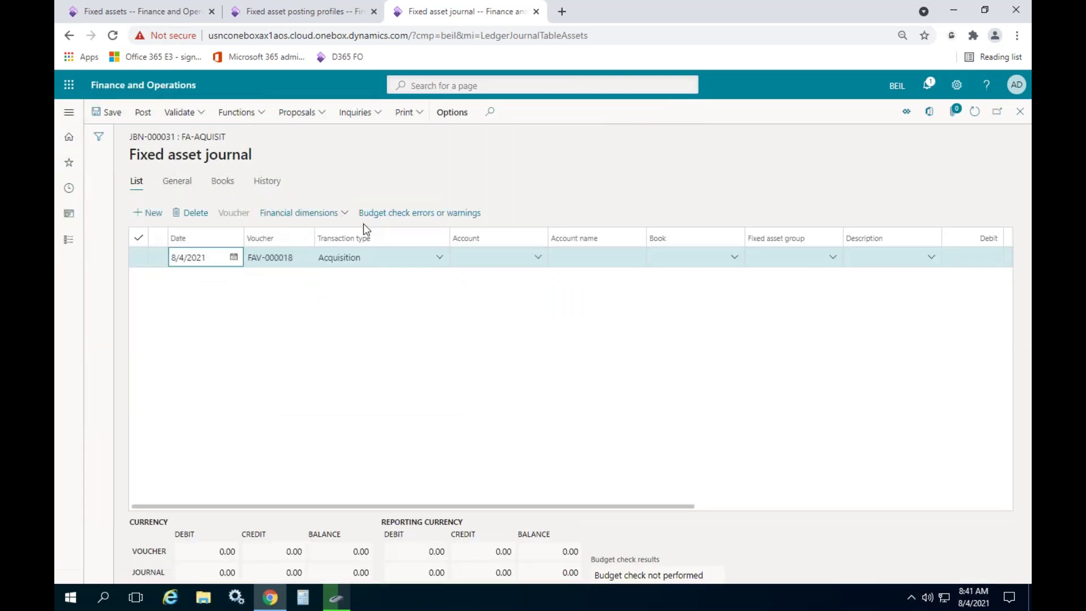
{"action": "left_click", "coordinate": [235, 258]}
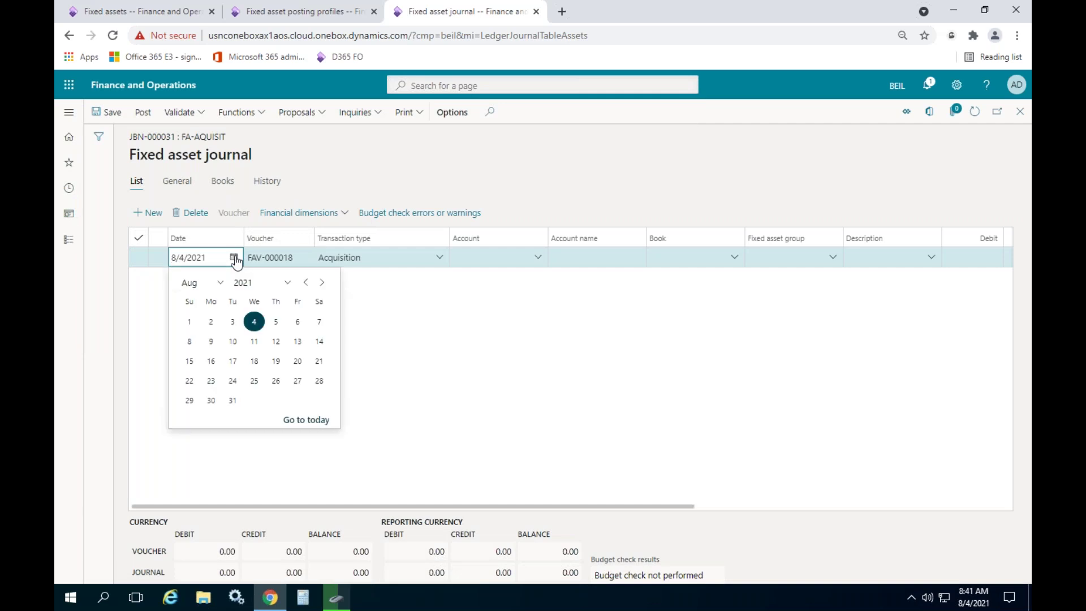
{"action": "left_click", "coordinate": [306, 282]}
{"action": "left_click", "coordinate": [306, 282]}
{"action": "left_click", "coordinate": [305, 282]}
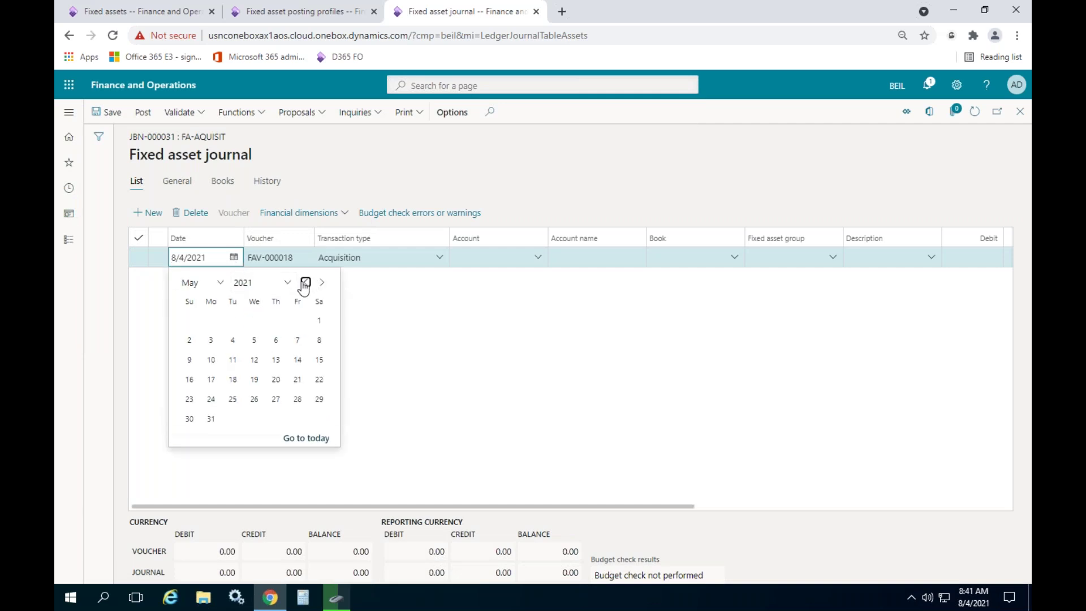
{"action": "left_click", "coordinate": [319, 320]}
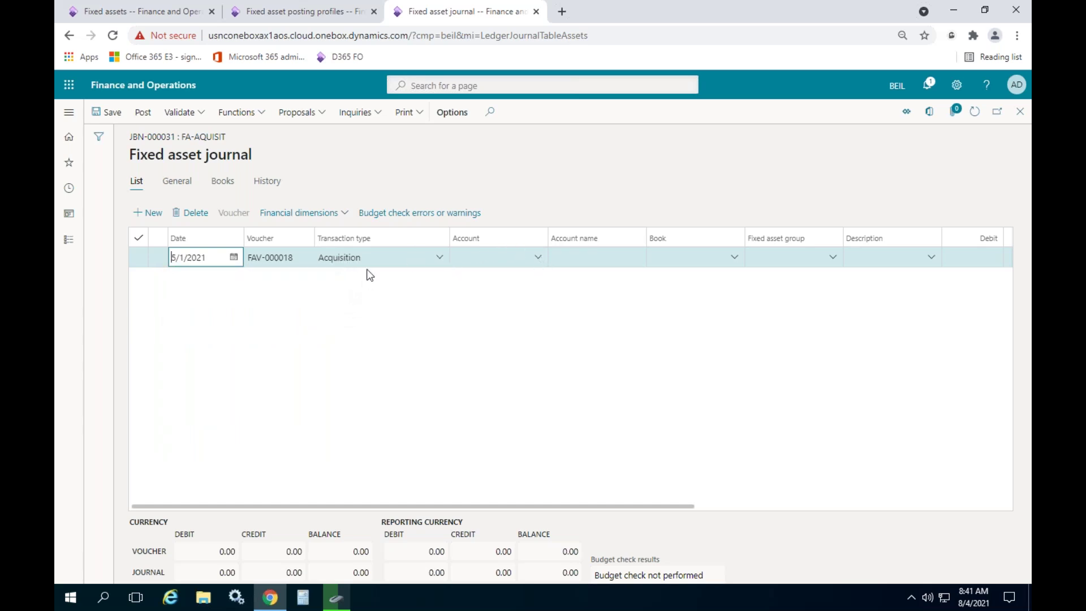
{"action": "left_click", "coordinate": [195, 220]}
Add a new journal line with transaction type Acquisition and set its date to 6/1/2021.
{"action": "left_click", "coordinate": [148, 213]}
{"action": "left_click", "coordinate": [439, 259]}
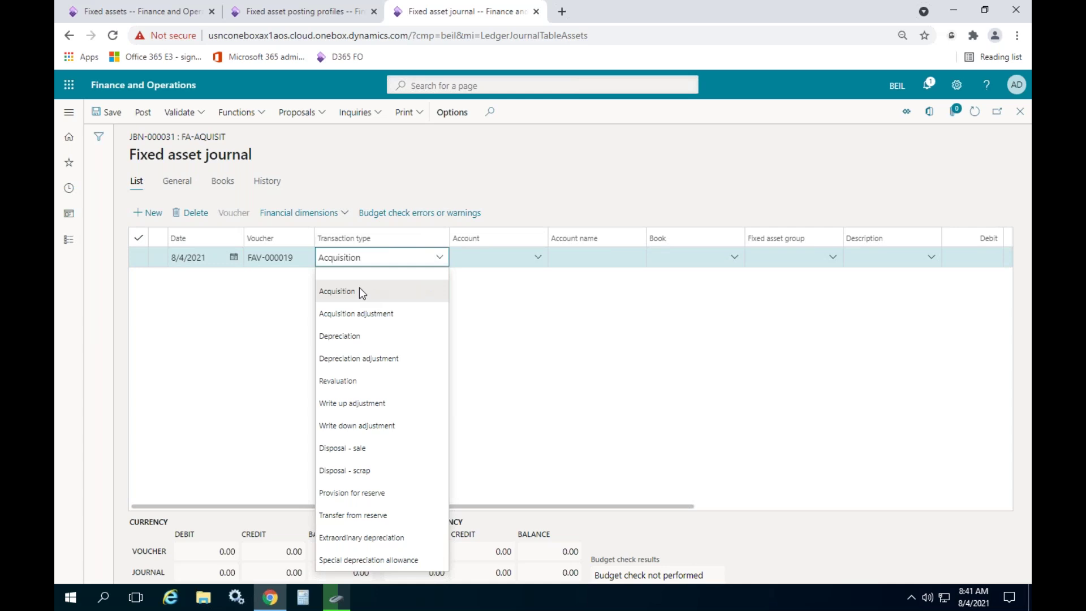
{"action": "left_click", "coordinate": [518, 293]}
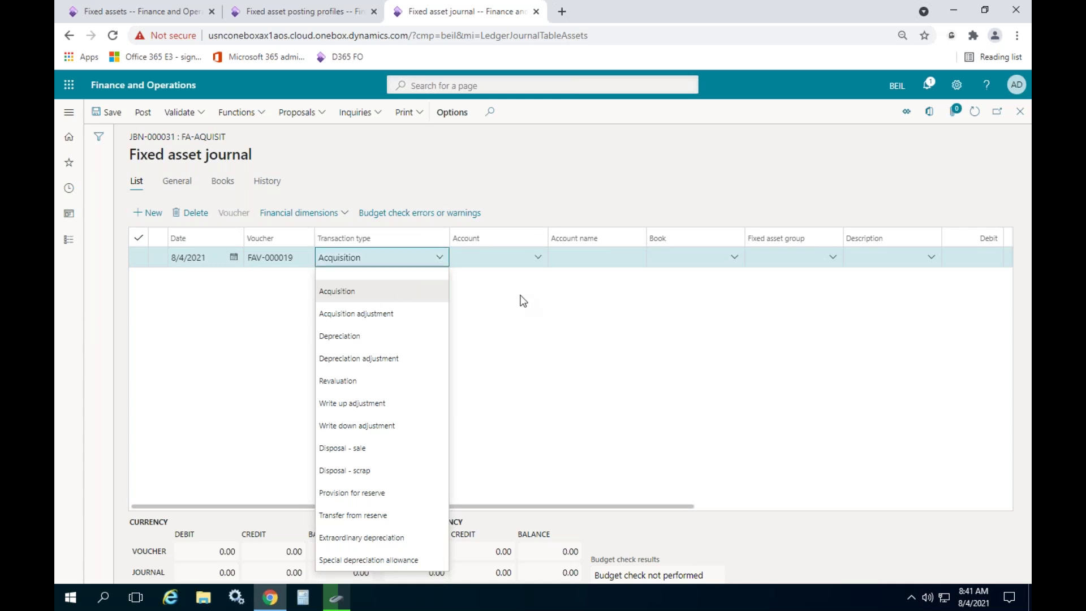
{"action": "left_click", "coordinate": [234, 257]}
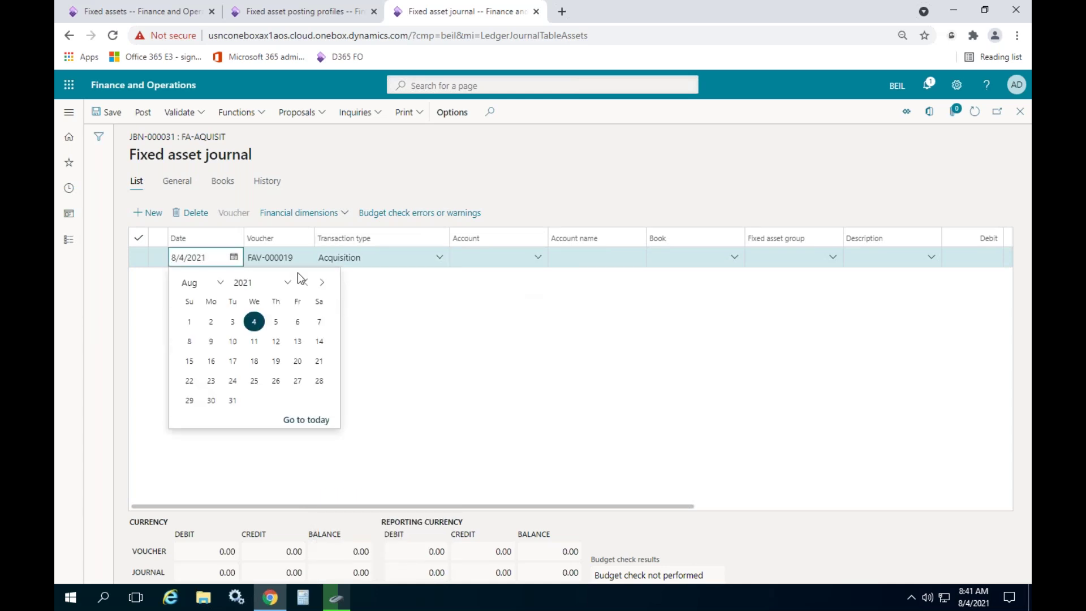
{"action": "left_click", "coordinate": [305, 283]}
{"action": "left_click", "coordinate": [305, 282]}
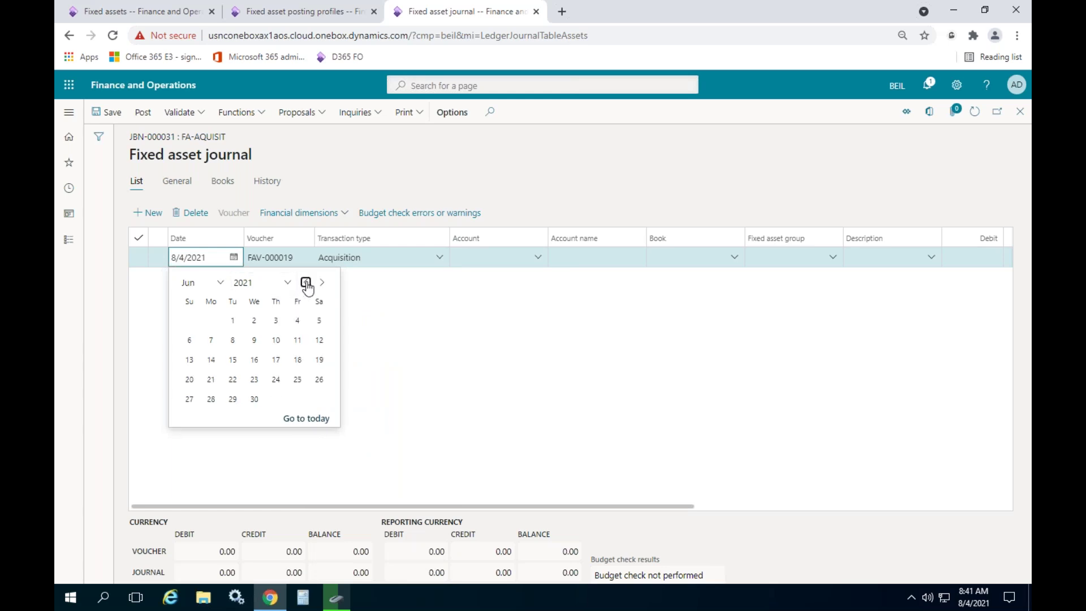
{"action": "left_click", "coordinate": [233, 320]}
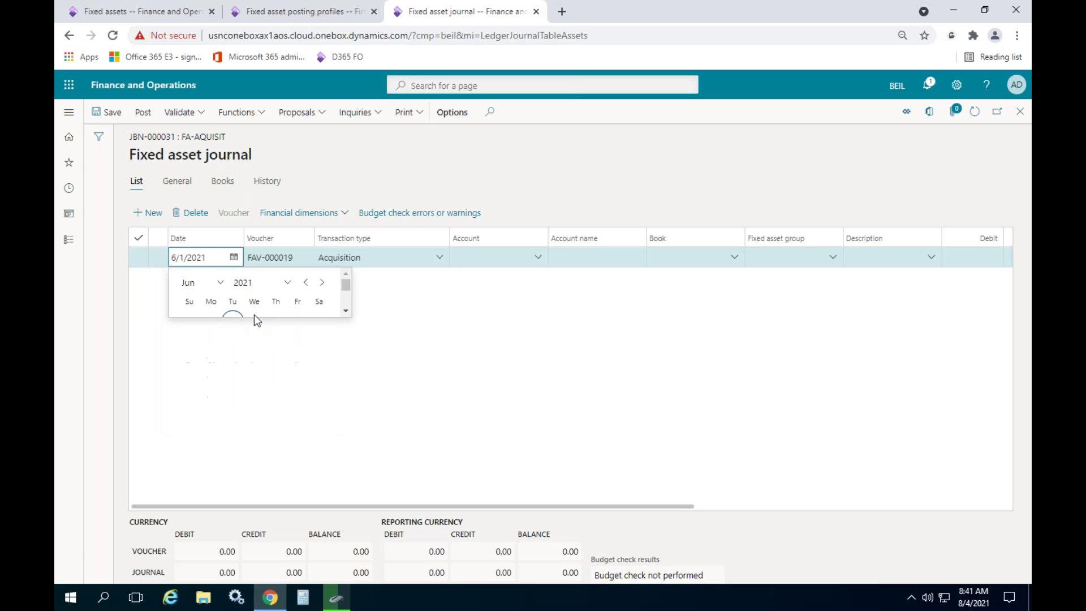
Set the acquisition line's account to COMP-000005 and enter a debit of 5000.
{"action": "left_click", "coordinate": [532, 257]}
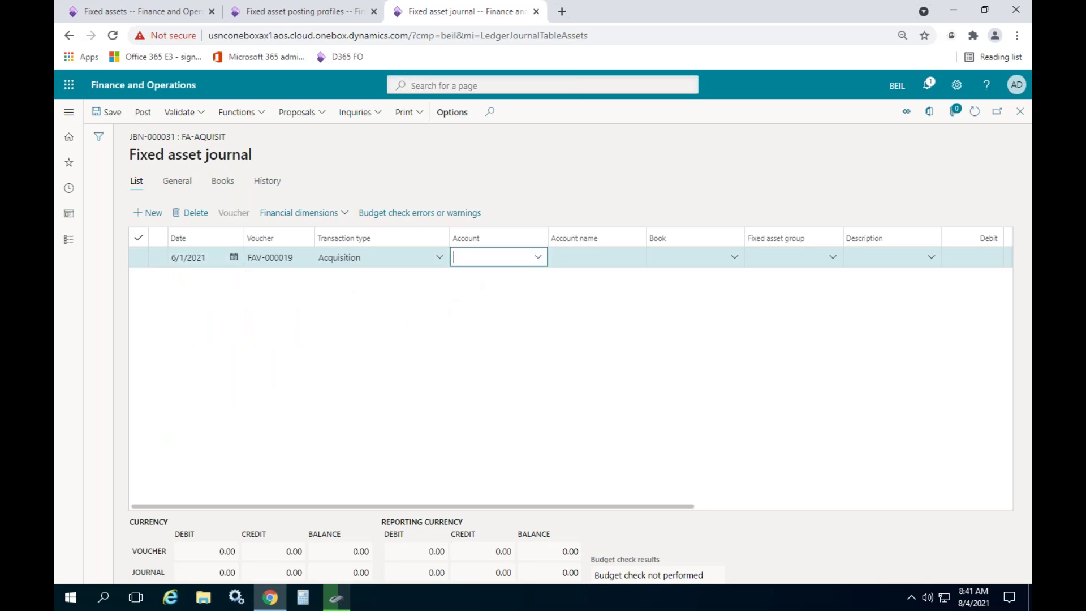
{"action": "left_click", "coordinate": [536, 257]}
{"action": "left_click", "coordinate": [505, 356]}
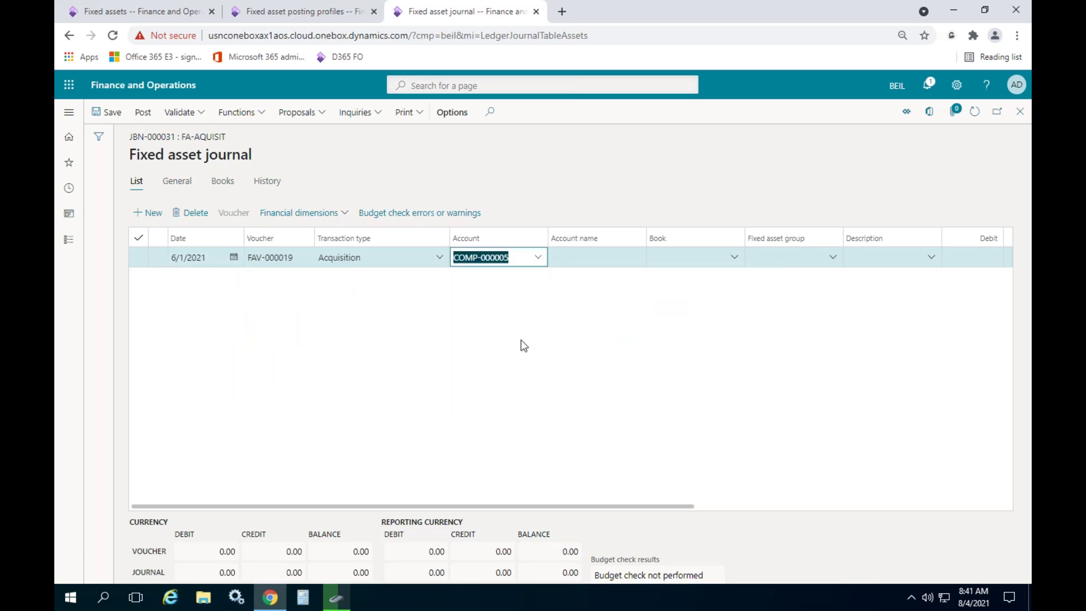
{"action": "left_click_drag", "start_coordinate": [491, 505], "coordinate": [688, 492]}
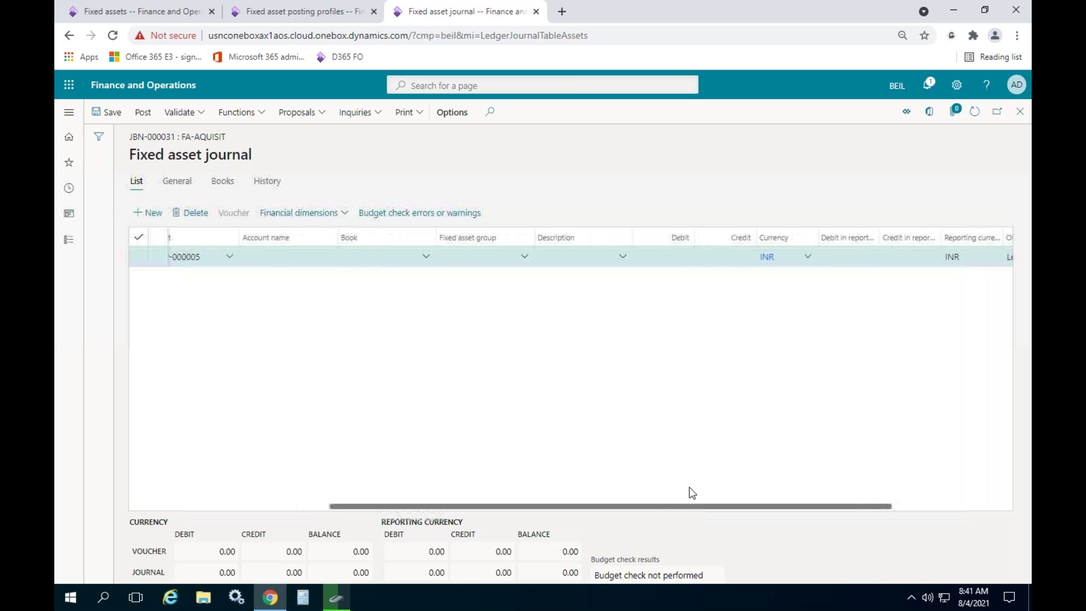
{"action": "left_click", "coordinate": [688, 256]}
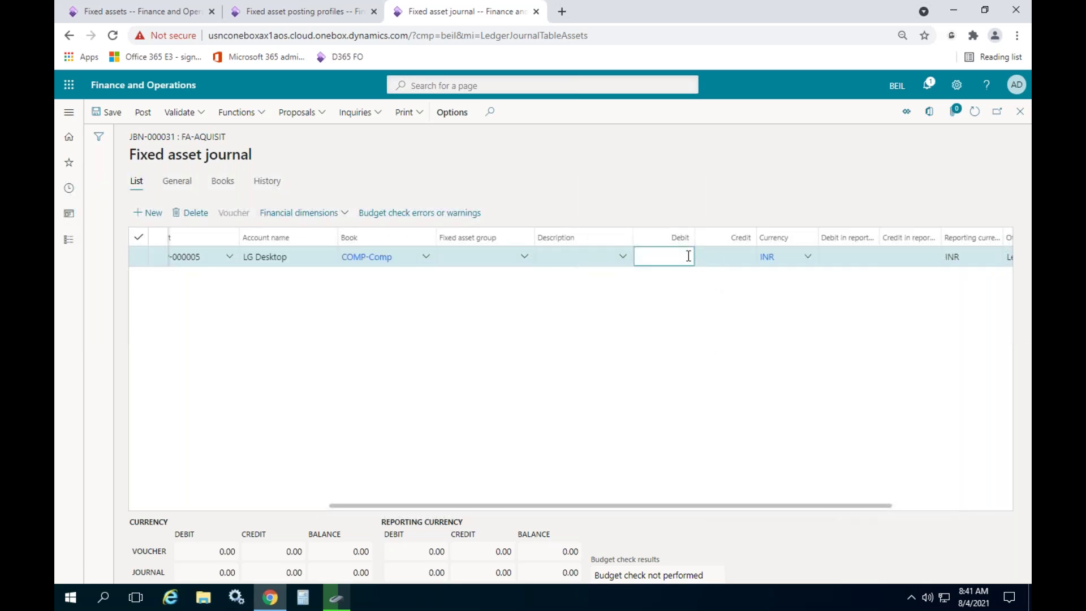
{"action": "type", "text": "5000"}
Set the acquisition line's offset account to the Cash in hand ledger account.
{"action": "key", "text": "Tab"}
{"action": "key", "text": "Tab"}
{"action": "key", "text": "Tab"}
{"action": "key", "text": "Tab"}
{"action": "key", "text": "Tab"}
{"action": "key", "text": "Tab"}
{"action": "key", "text": "Tab"}
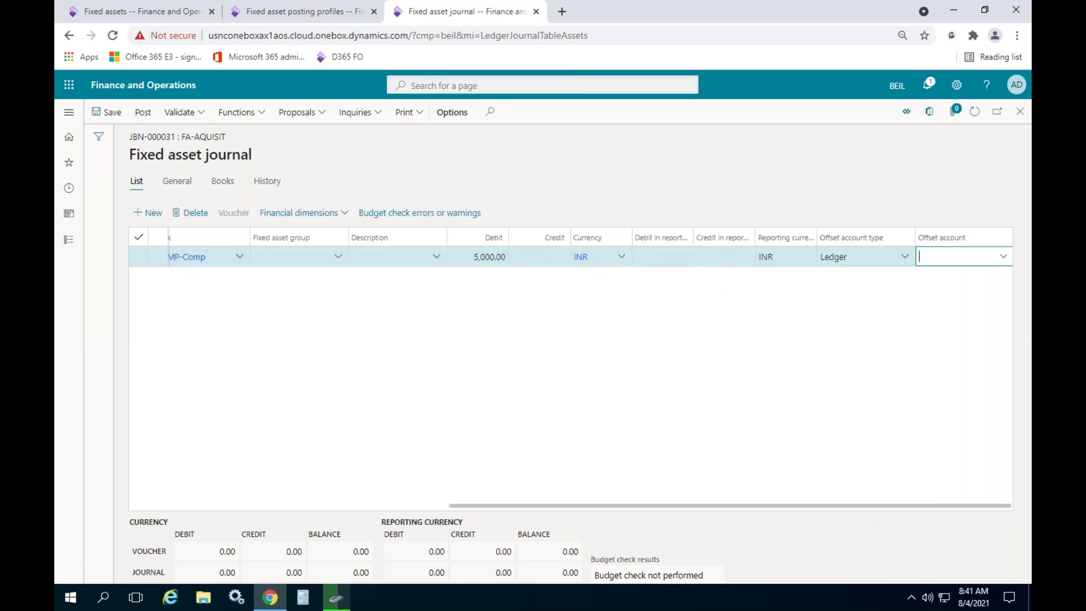
{"action": "left_click", "coordinate": [973, 262]}
{"action": "type", "text": "cash"}
{"action": "left_click", "coordinate": [619, 309]}
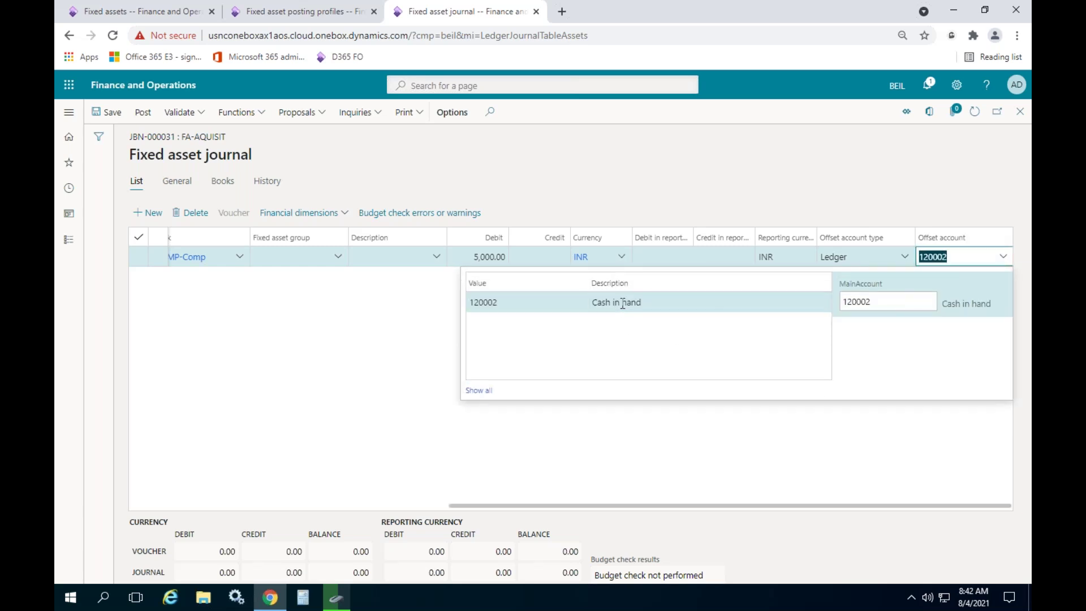
Post the LG Desktop acquisition journal and close its lines to return to the journal list.
{"action": "left_click", "coordinate": [143, 111]}
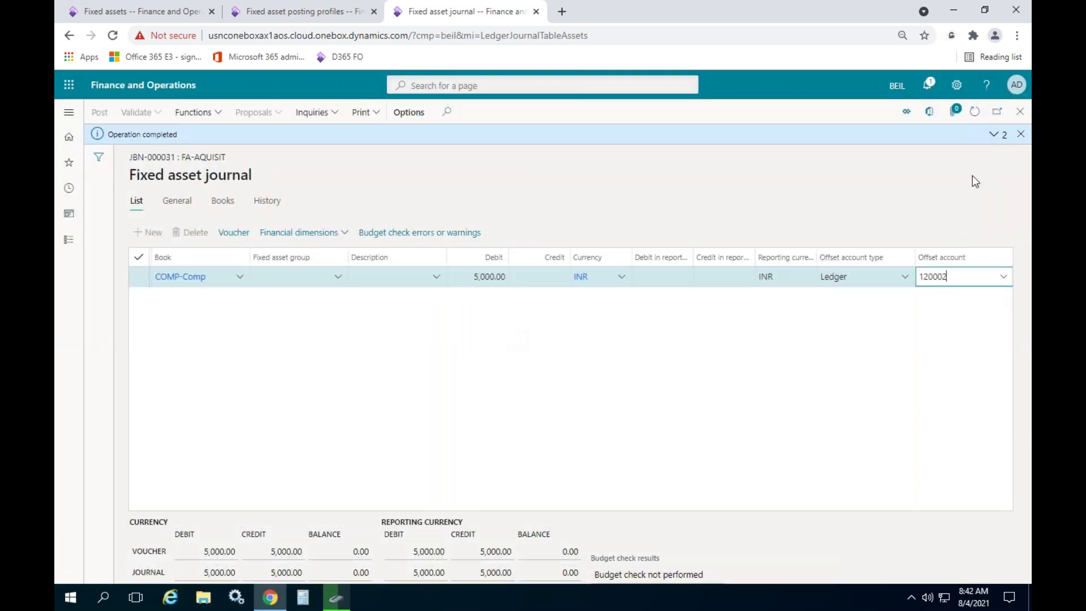
{"action": "left_click", "coordinate": [1019, 134]}
{"action": "left_click", "coordinate": [1019, 111]}
Create another FA-Aquisit journal, open its lines and delete the default blank line.
{"action": "left_click", "coordinate": [152, 113]}
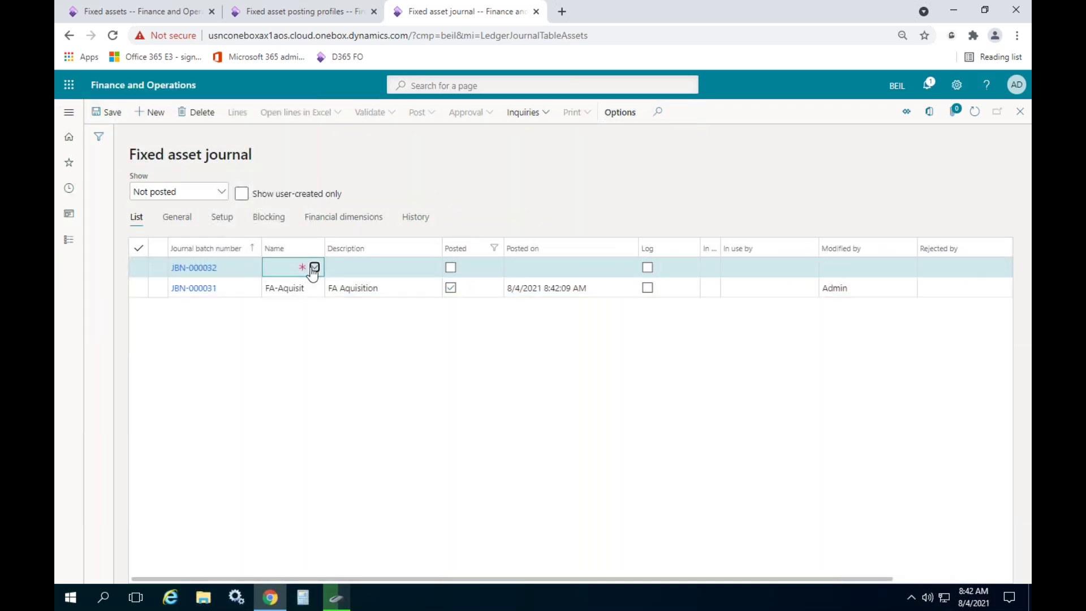
{"action": "left_click", "coordinate": [313, 268]}
{"action": "left_click", "coordinate": [293, 307]}
{"action": "left_click", "coordinate": [237, 113]}
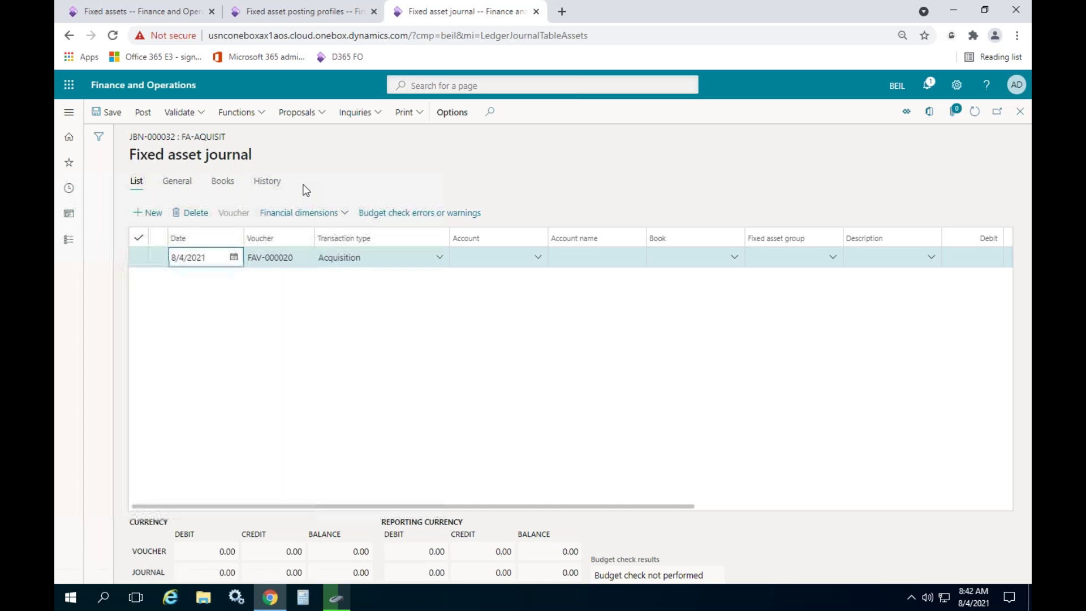
{"action": "left_click", "coordinate": [192, 212]}
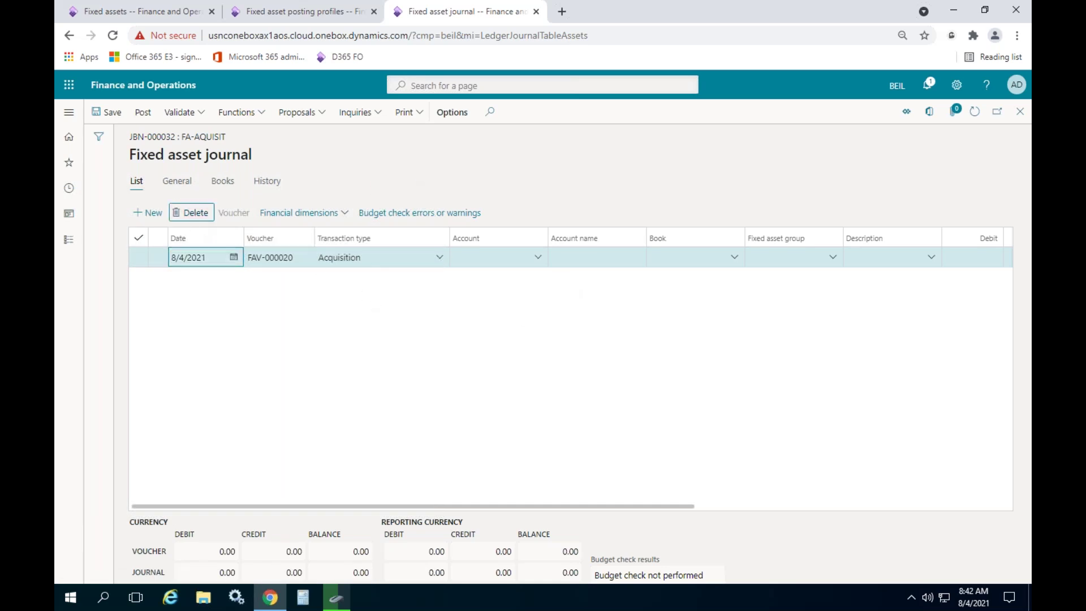
Generate a depreciation proposal in the journal up to 7/31/2021, filtered to fixed asset number COMP-000005.
{"action": "left_click", "coordinate": [294, 113]}
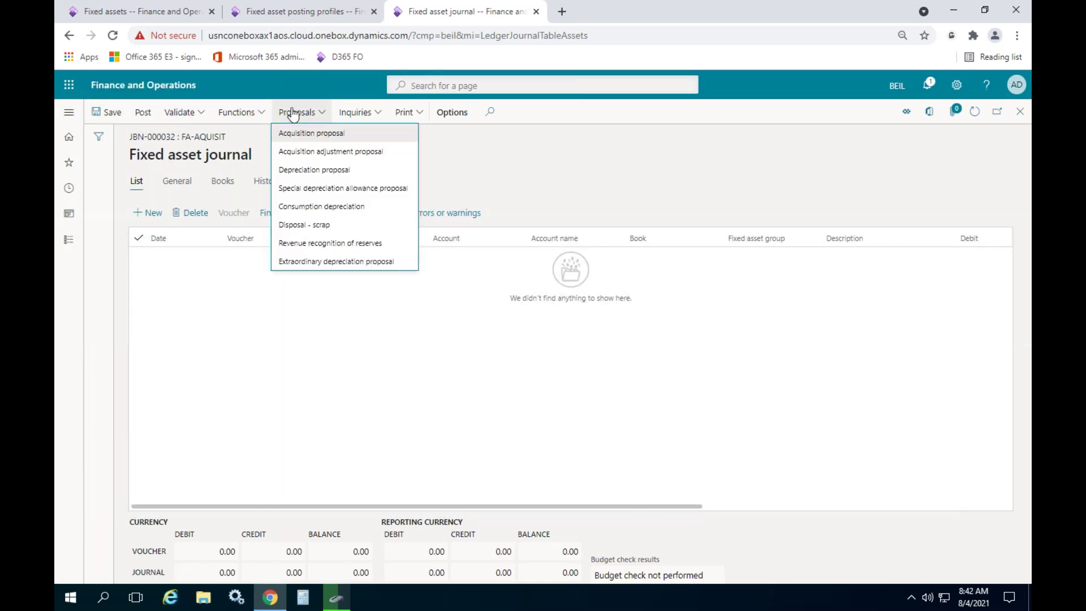
{"action": "left_click", "coordinate": [314, 170]}
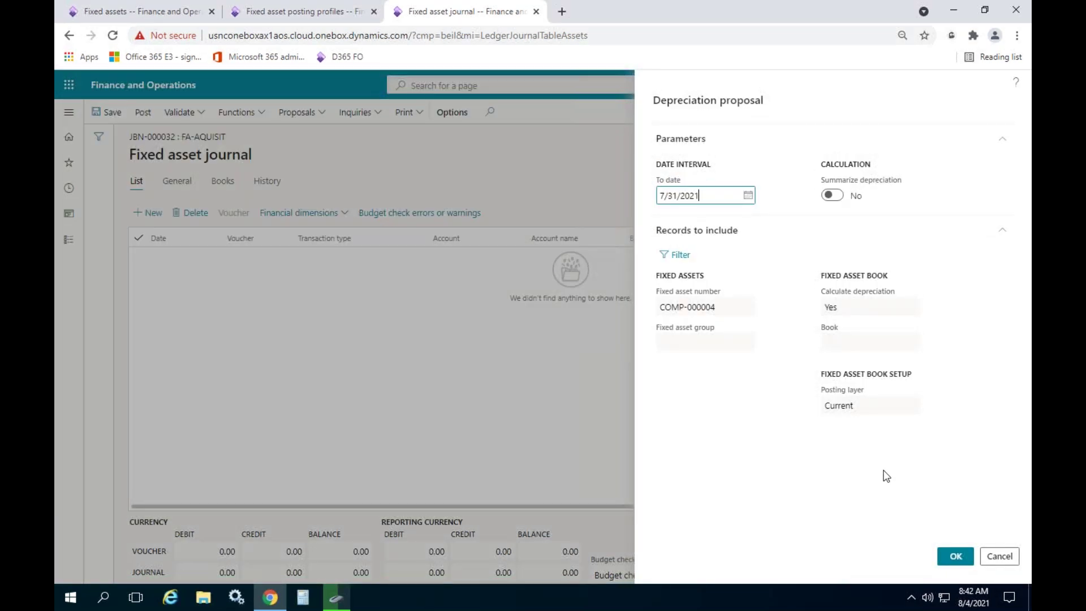
{"action": "left_click", "coordinate": [679, 256]}
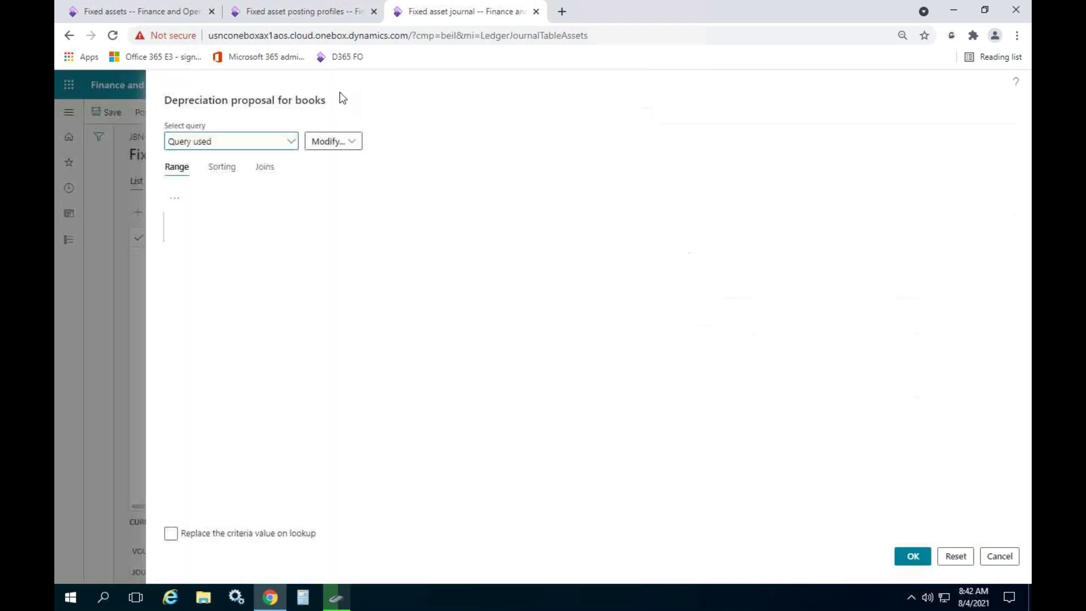
{"action": "left_click", "coordinate": [590, 243]}
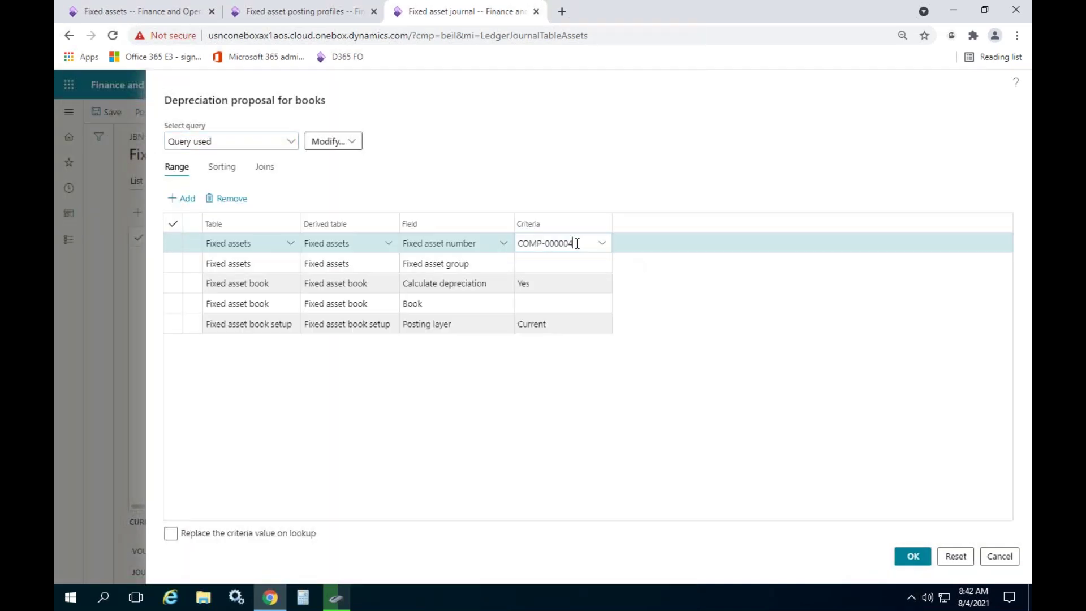
{"action": "key", "text": "BackSpace"}
{"action": "type", "text": "5"}
{"action": "left_click", "coordinate": [640, 467]}
{"action": "left_click", "coordinate": [912, 555]}
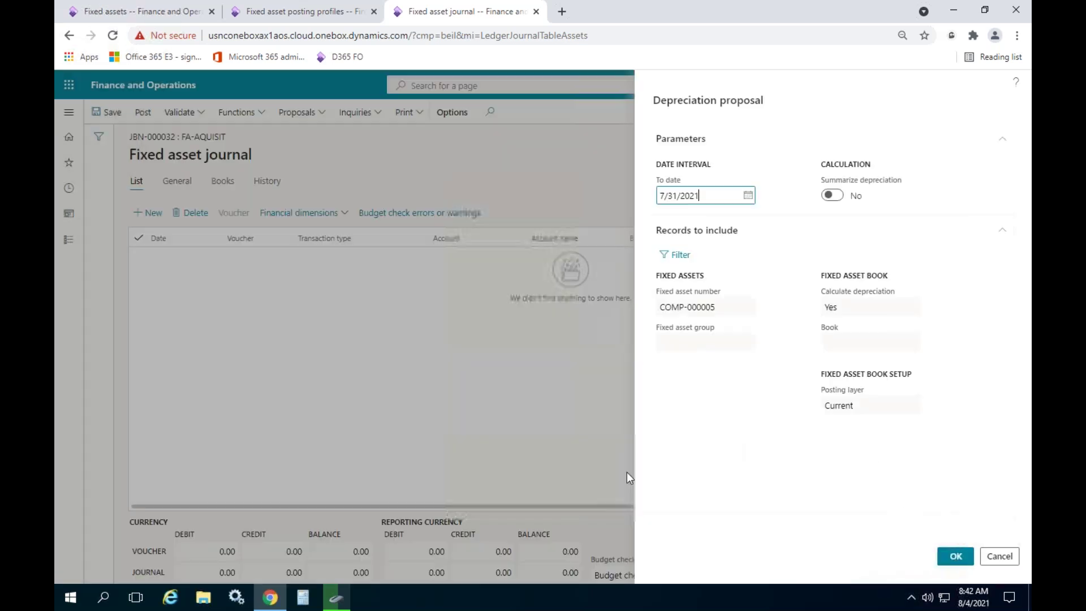
{"action": "left_click", "coordinate": [955, 557]}
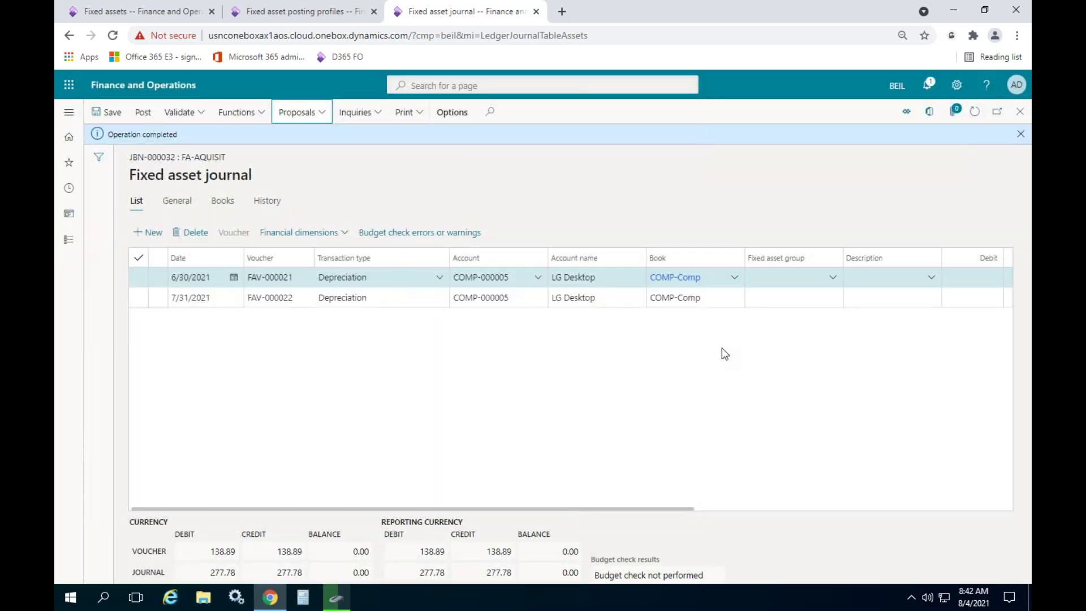
Post the LG Desktop depreciation journal and close its lines to return to the journal list.
{"action": "left_click_drag", "start_coordinate": [441, 507], "coordinate": [267, 497]}
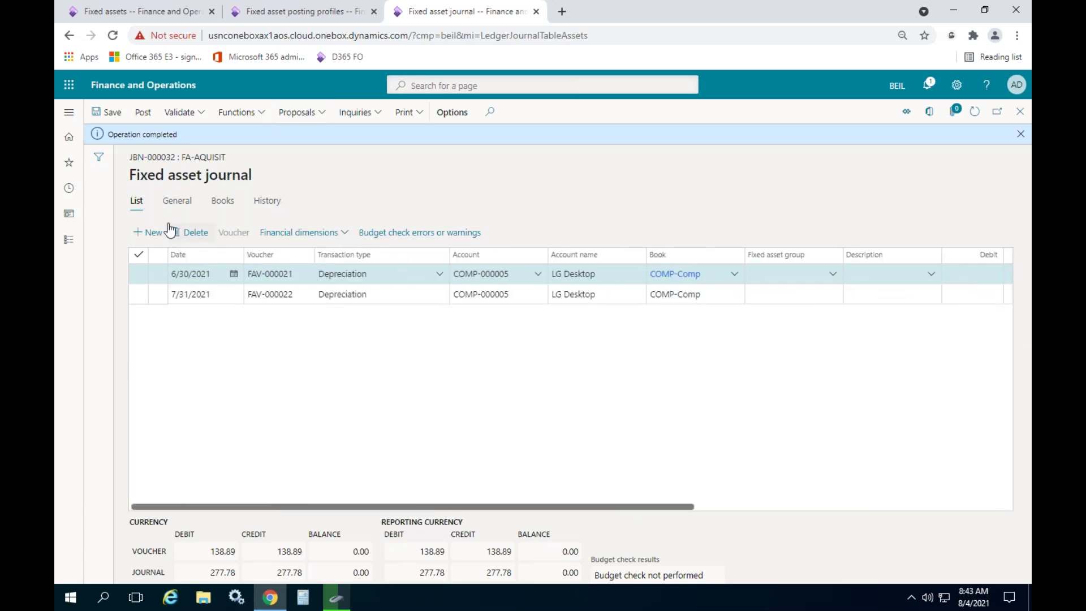
{"action": "left_click", "coordinate": [145, 113]}
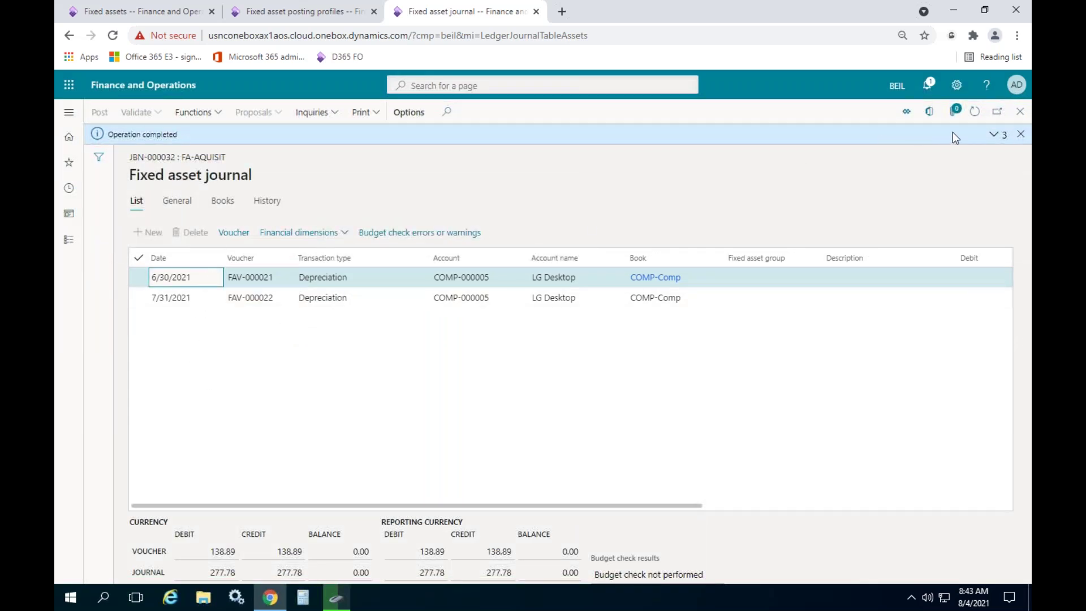
{"action": "left_click", "coordinate": [1023, 138]}
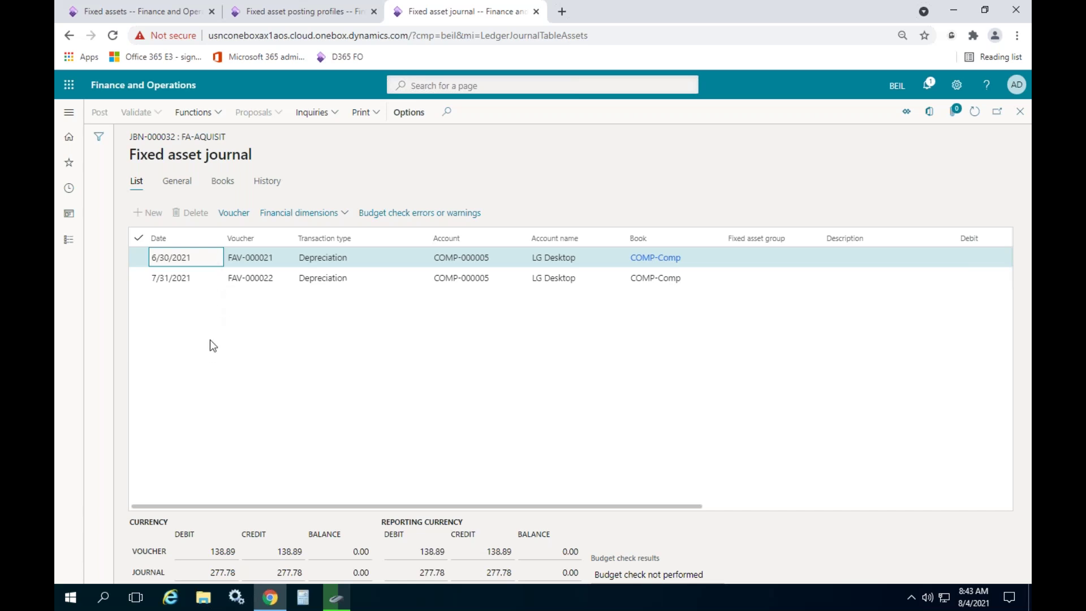
{"action": "left_click", "coordinate": [515, 316]}
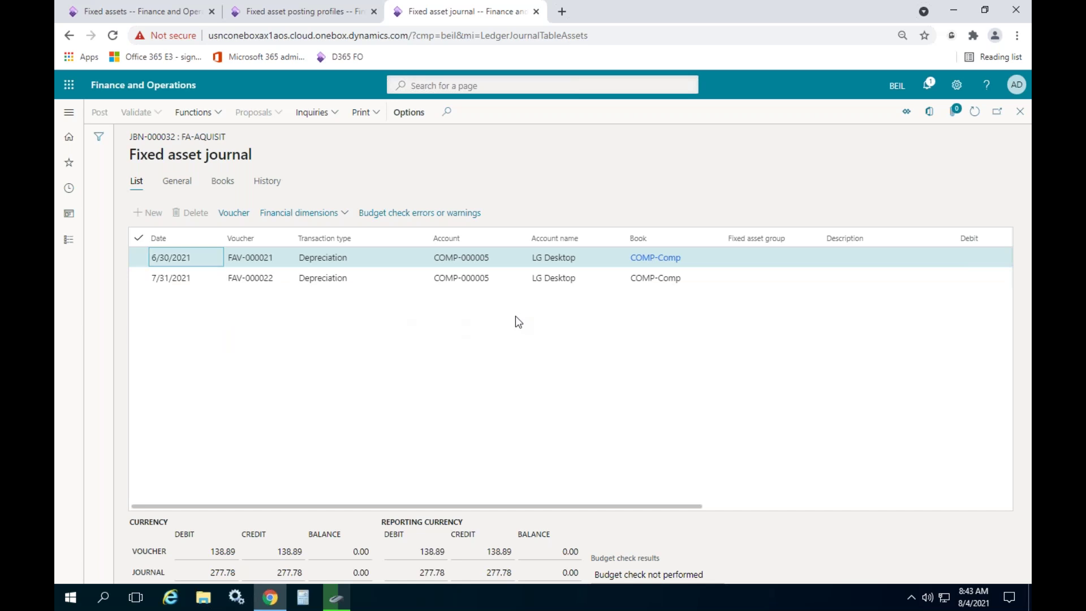
{"action": "left_click", "coordinate": [1021, 112]}
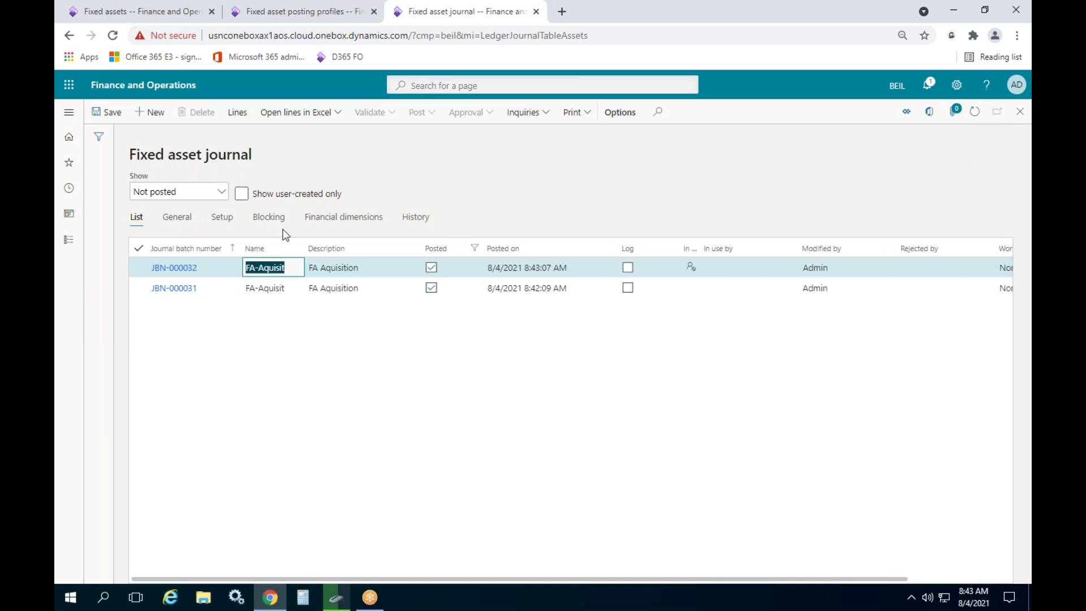
Open the fixed assets list and review the book balances and net book value of the LG Desktop asset.
{"action": "left_click", "coordinate": [299, 12]}
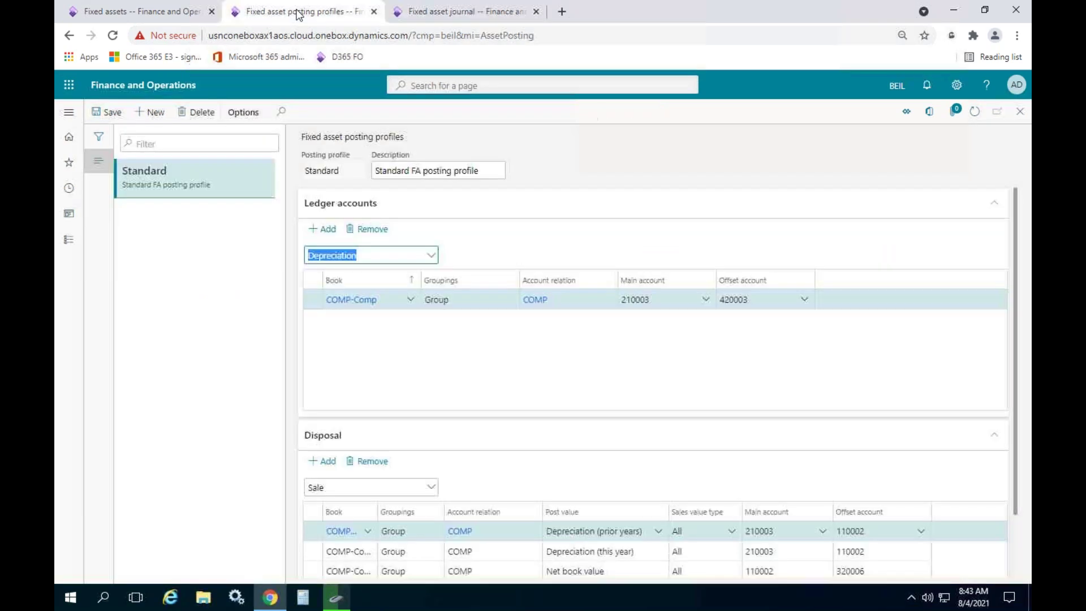
{"action": "left_click", "coordinate": [419, 12]}
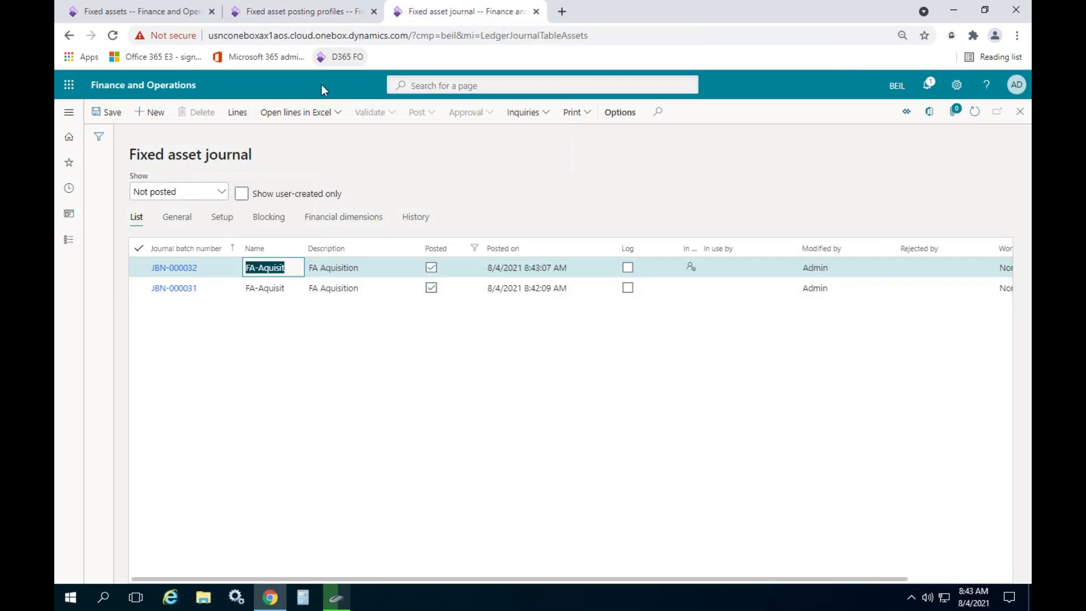
{"action": "left_click", "coordinate": [68, 240]}
{"action": "left_click", "coordinate": [268, 193]}
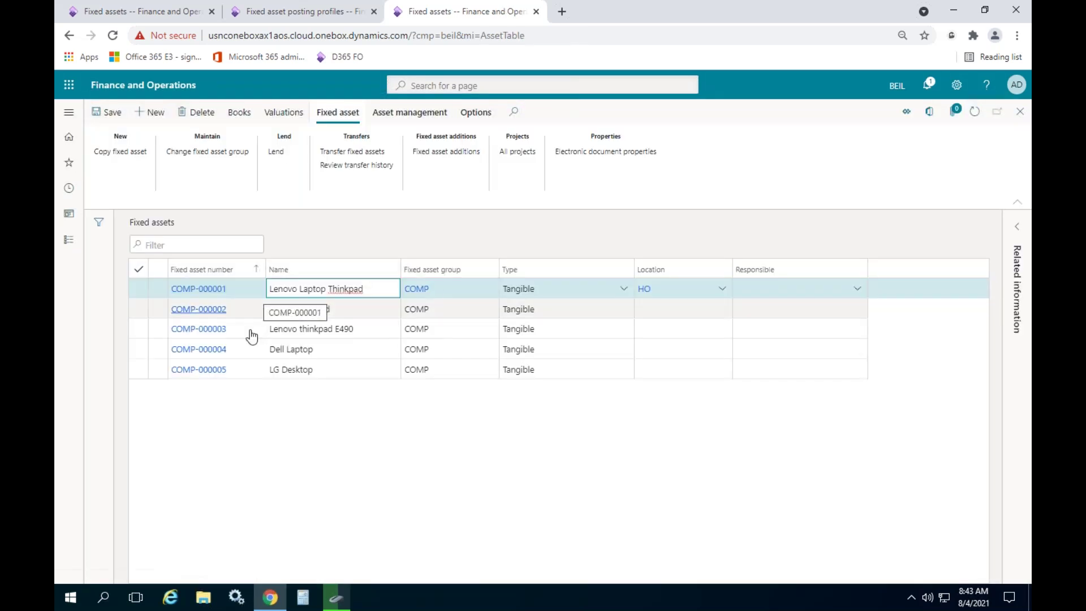
{"action": "left_click", "coordinate": [326, 364]}
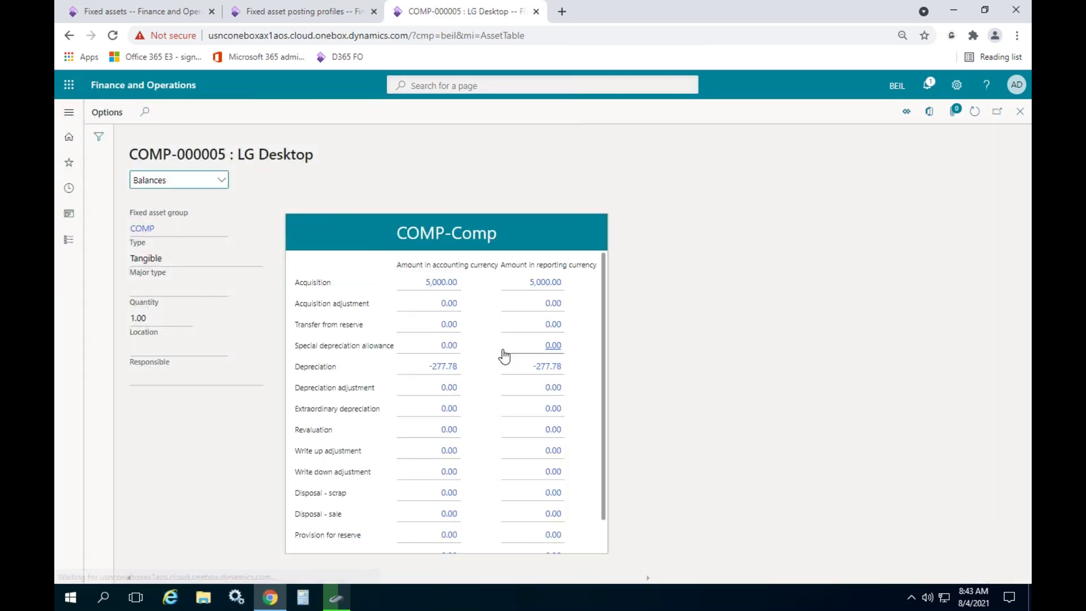
{"action": "scroll", "coordinate": [505, 355], "scroll_direction": "down", "scroll_amount": 2}
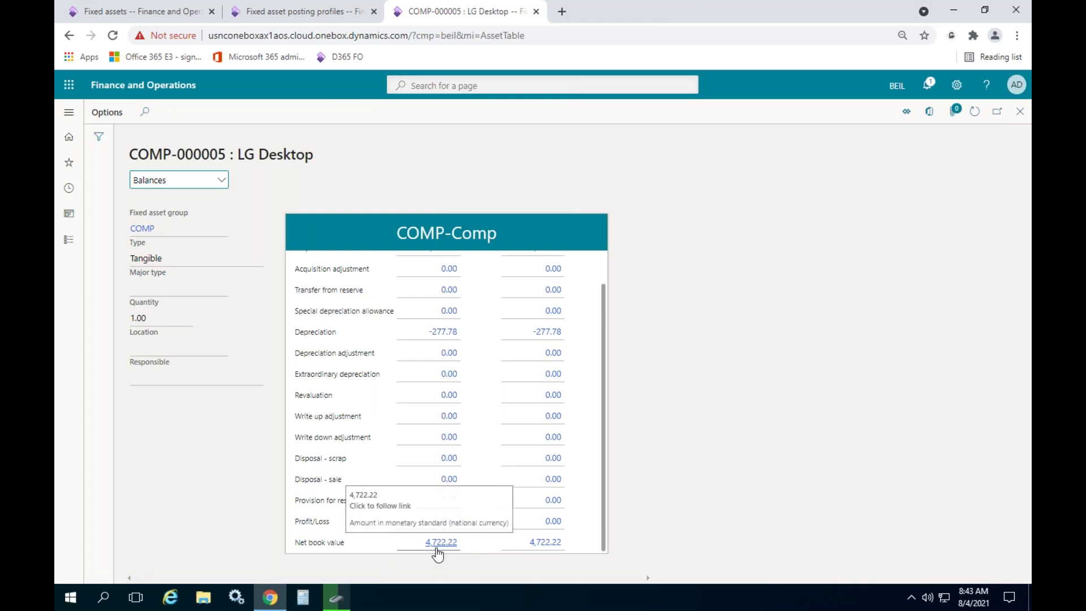
{"action": "left_click", "coordinate": [1023, 112]}
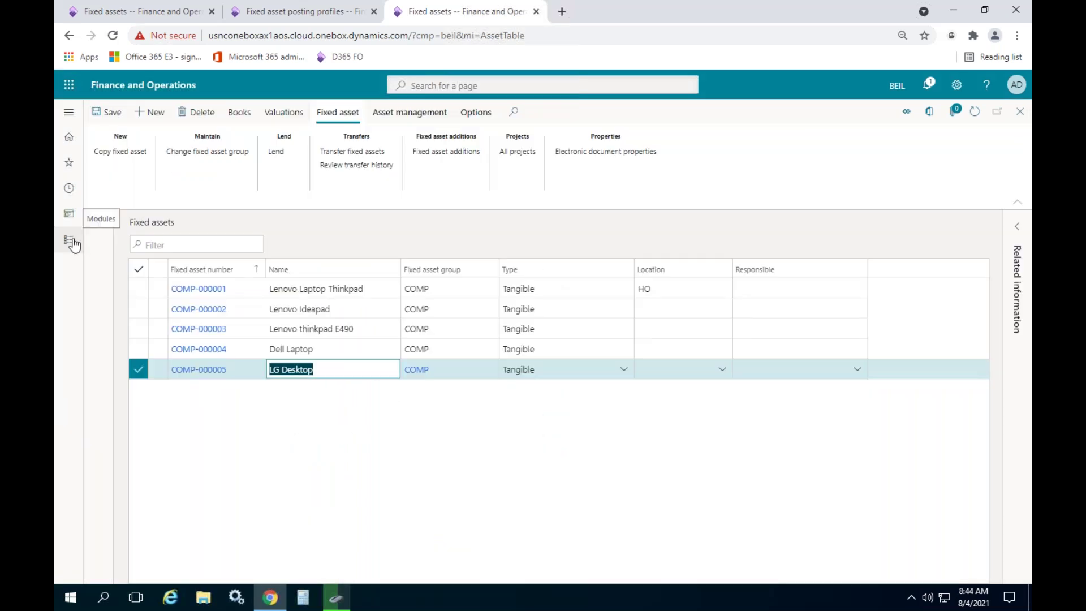
Open all free text invoices in Accounts receivable and create a new invoice for customer Universal Electronics Private Limited.
{"action": "left_click", "coordinate": [70, 242]}
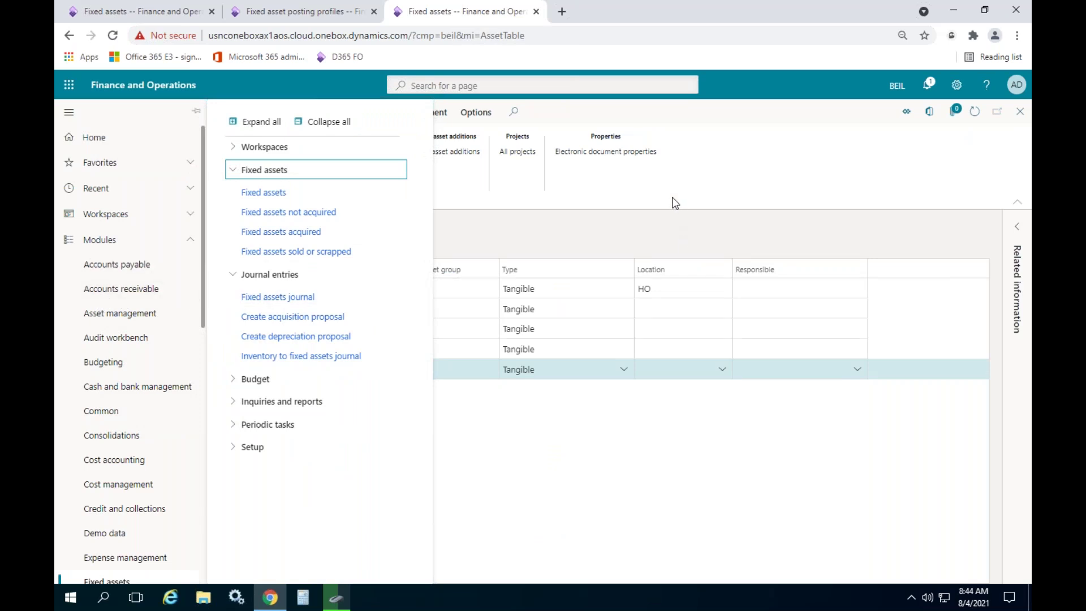
{"action": "left_click", "coordinate": [97, 290]}
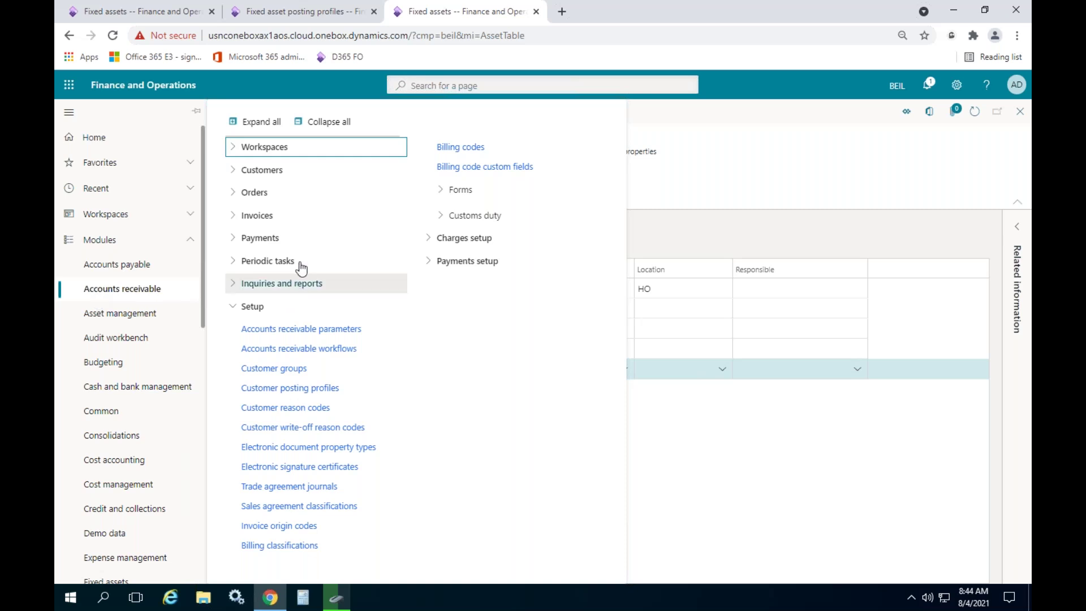
{"action": "left_click", "coordinate": [268, 217]}
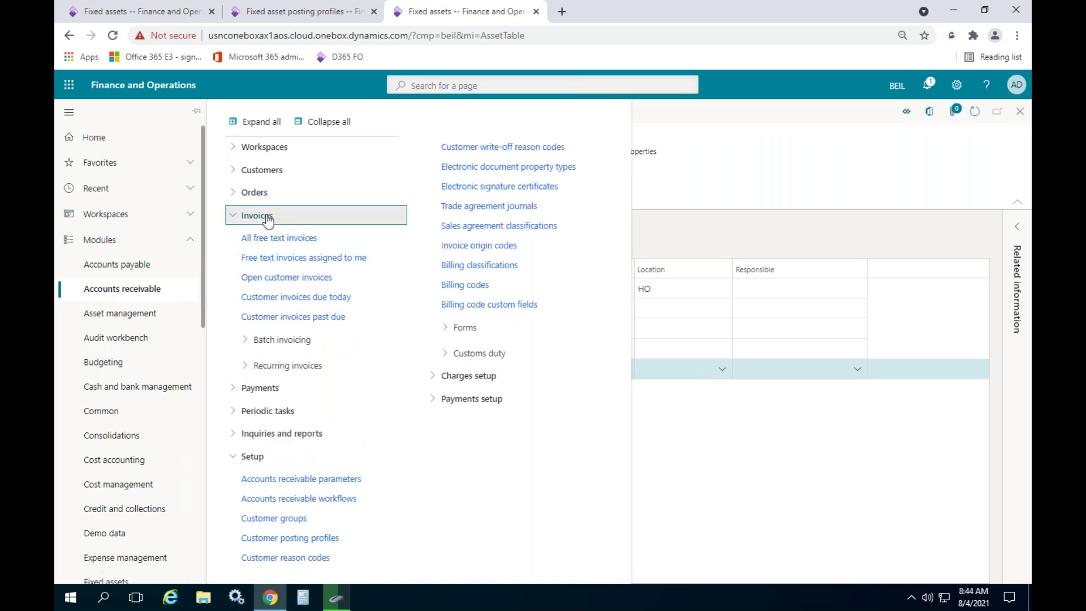
{"action": "left_click", "coordinate": [278, 237]}
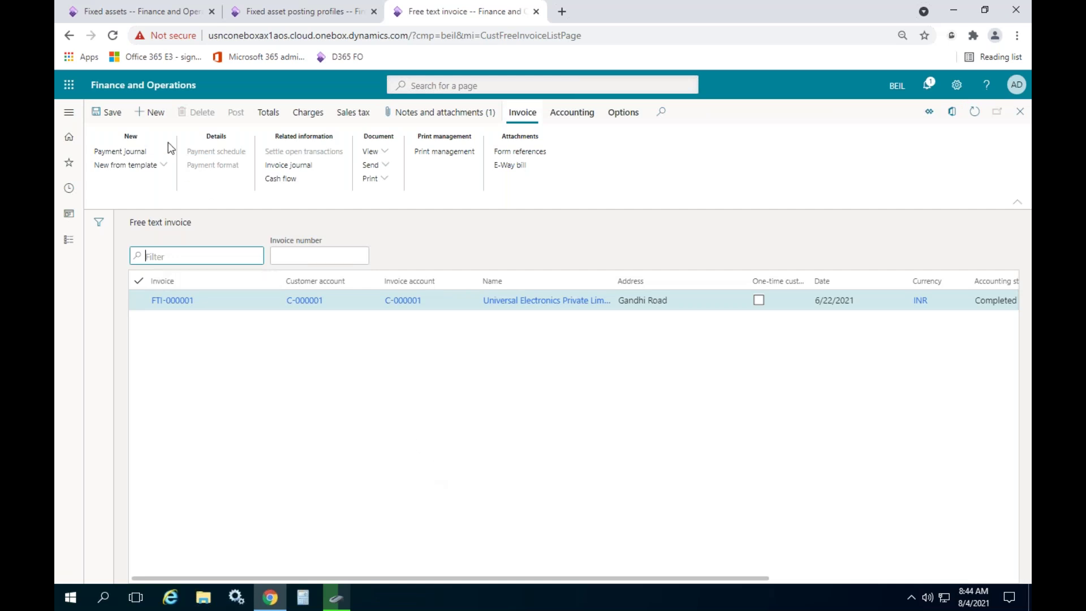
{"action": "left_click", "coordinate": [158, 113]}
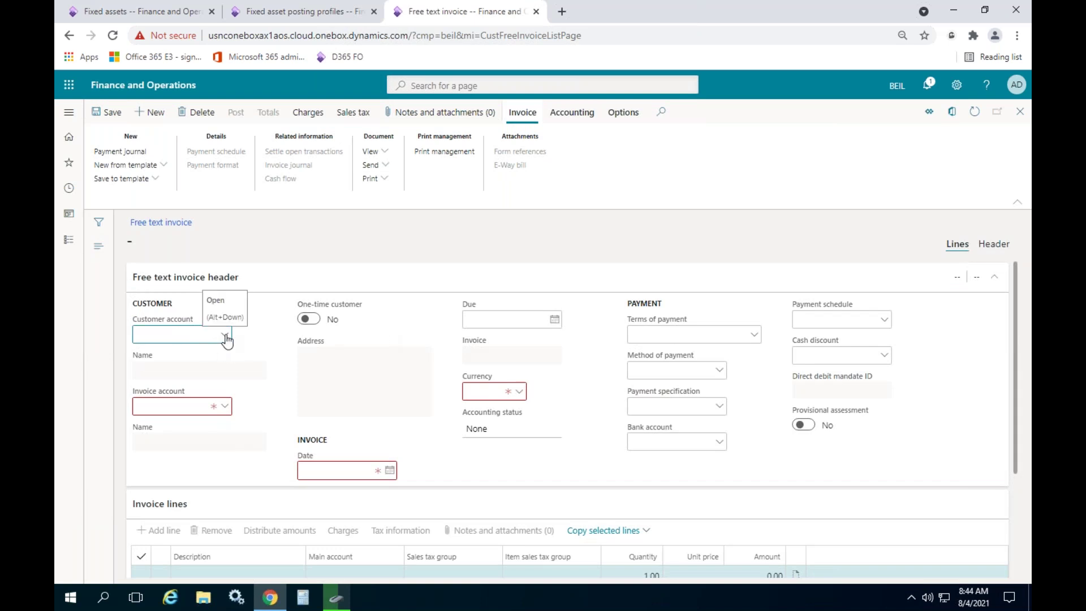
{"action": "left_click", "coordinate": [226, 336]}
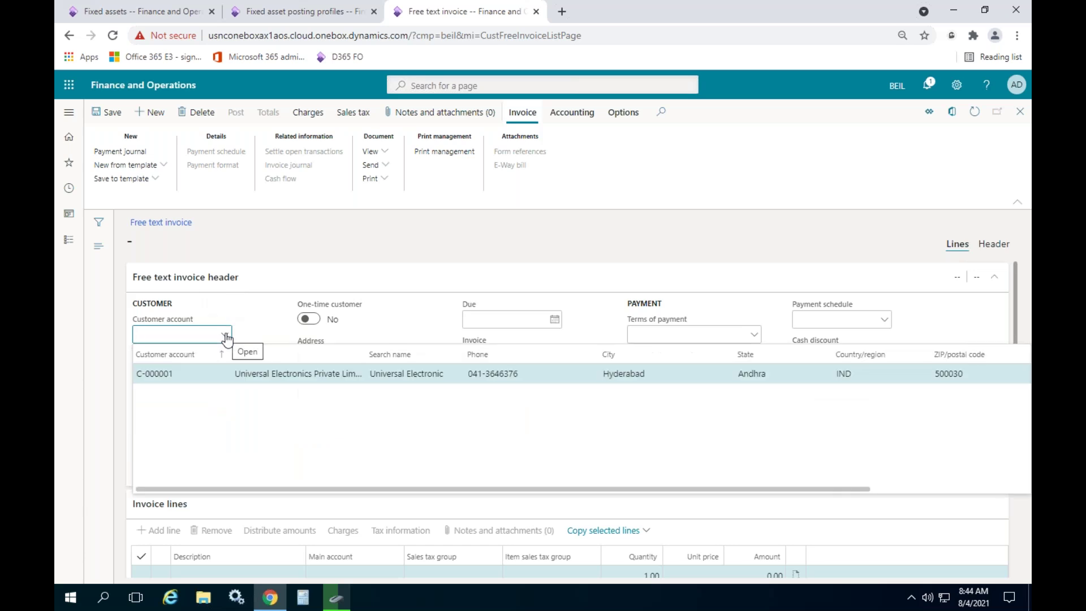
{"action": "left_click", "coordinate": [194, 375]}
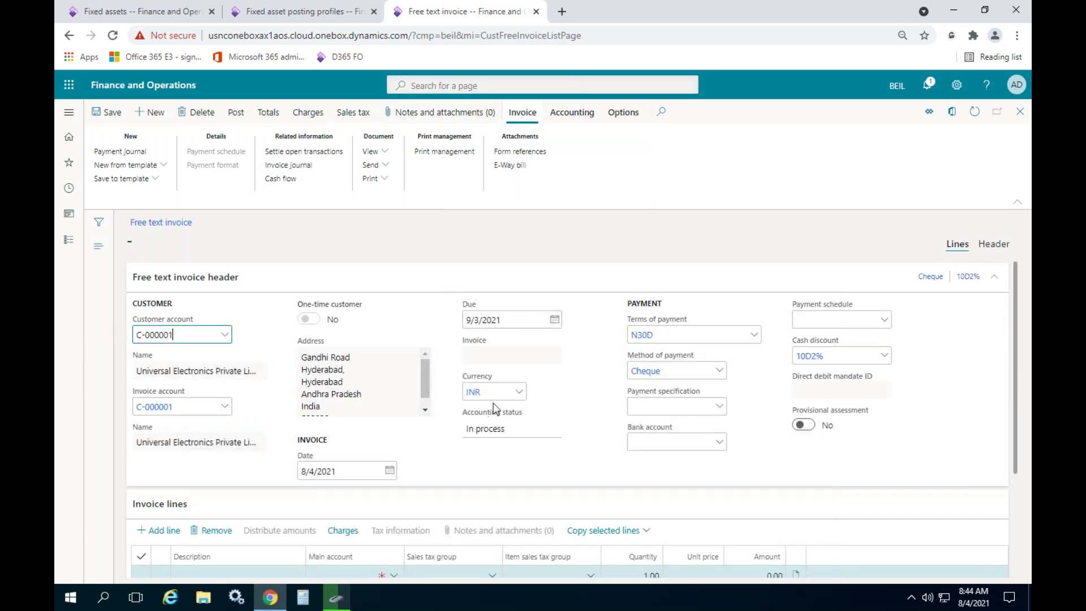
Review the new invoice's header details down to its financial dimensions and return to the lines view.
{"action": "scroll", "coordinate": [806, 376], "scroll_direction": "down", "scroll_amount": 1}
{"action": "left_click", "coordinate": [995, 246]}
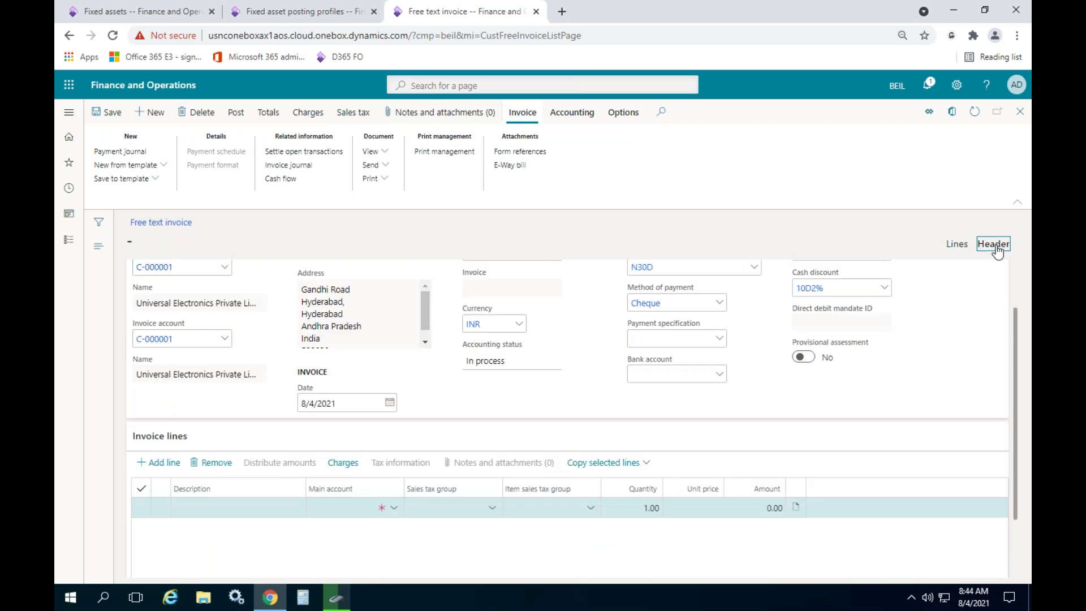
{"action": "scroll", "coordinate": [566, 418], "scroll_direction": "down", "scroll_amount": 10}
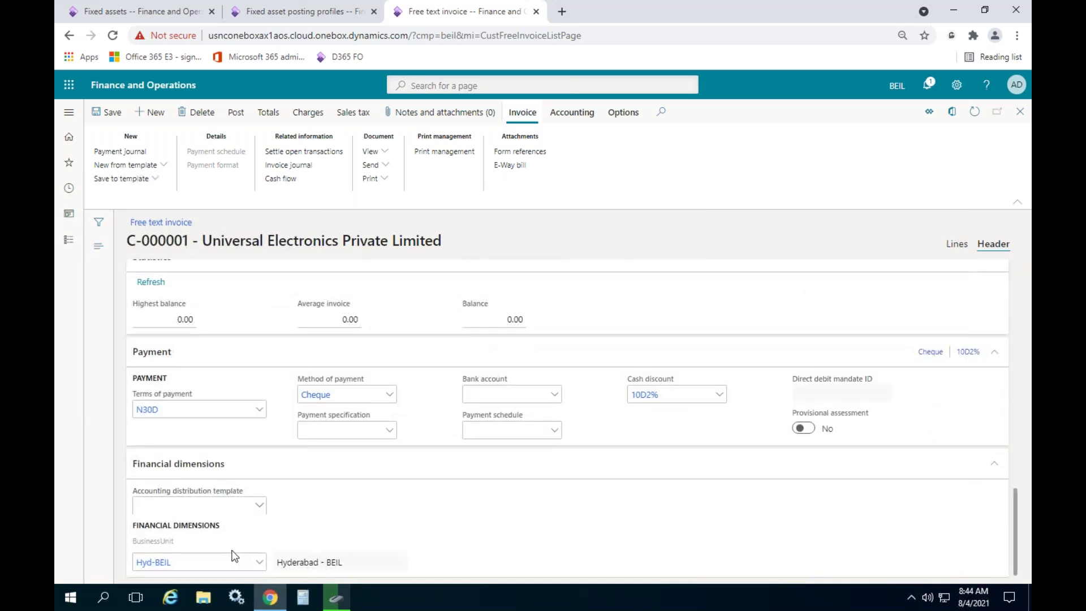
{"action": "scroll", "coordinate": [517, 502], "scroll_direction": "up", "scroll_amount": 5}
{"action": "left_click", "coordinate": [950, 246]}
{"action": "scroll", "coordinate": [271, 328], "scroll_direction": "up", "scroll_amount": 1}
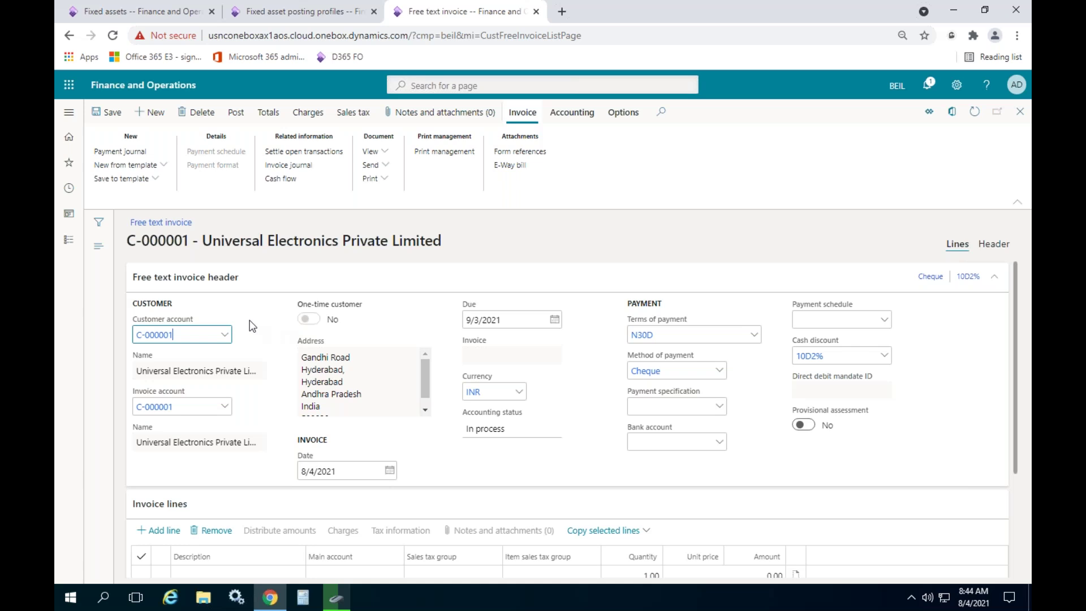
Collapse the free text invoice header section and try to remove the blank invoice lines.
{"action": "left_click", "coordinate": [196, 278]}
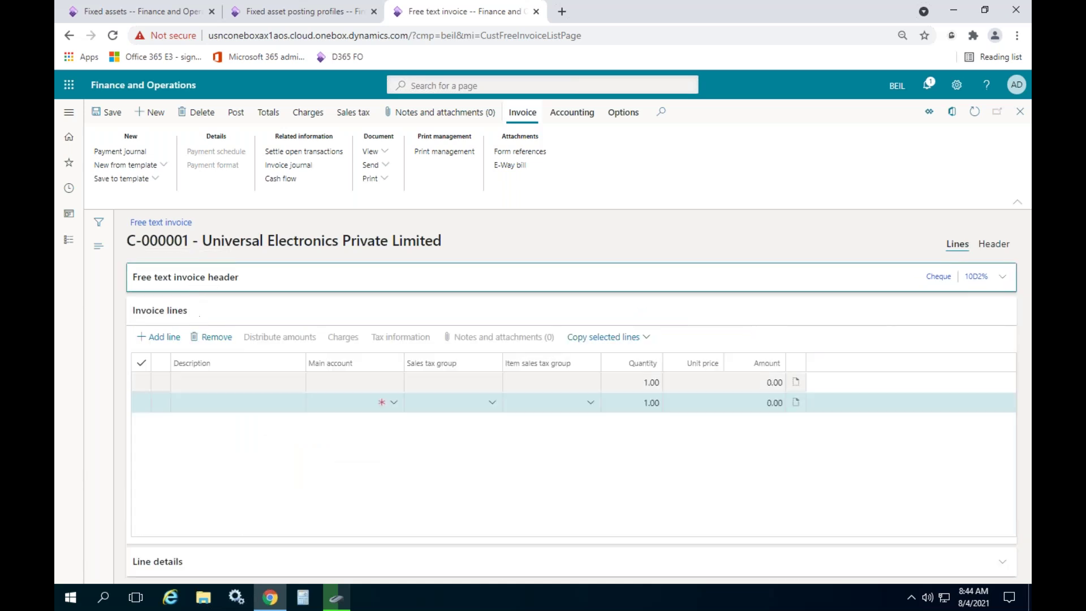
{"action": "left_click", "coordinate": [242, 402]}
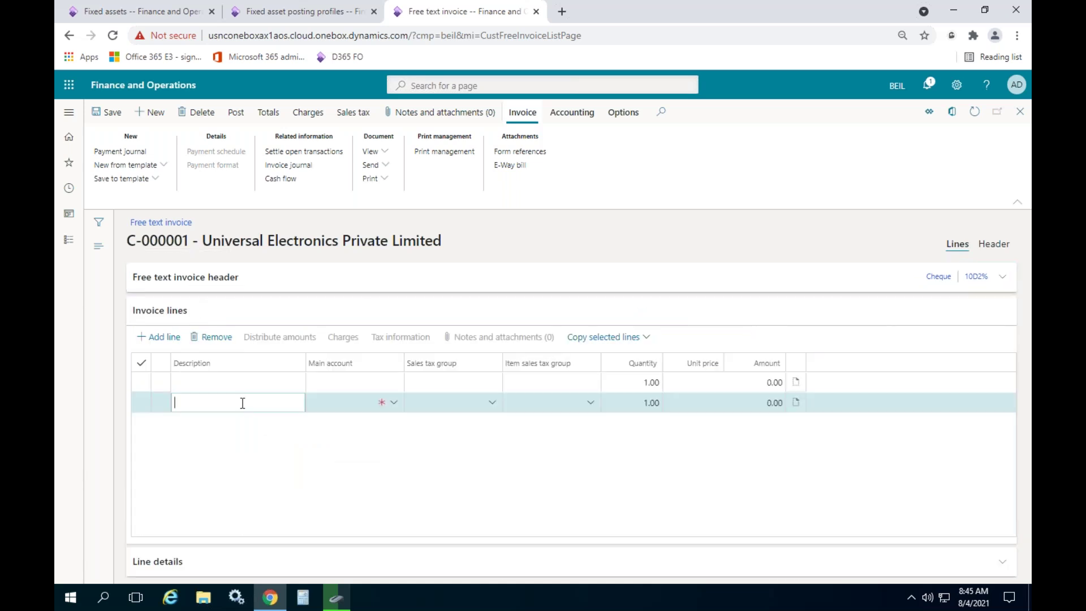
{"action": "left_click", "coordinate": [213, 338]}
{"action": "left_click", "coordinate": [216, 380]}
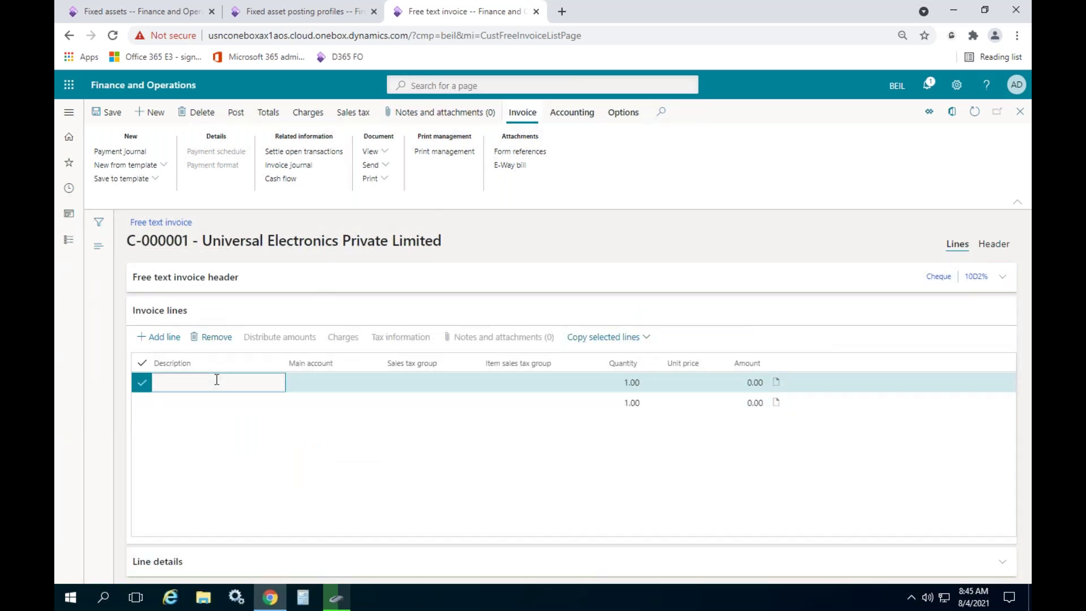
{"action": "left_click", "coordinate": [205, 397]}
{"action": "left_click", "coordinate": [210, 383]}
{"action": "left_click", "coordinate": [195, 400]}
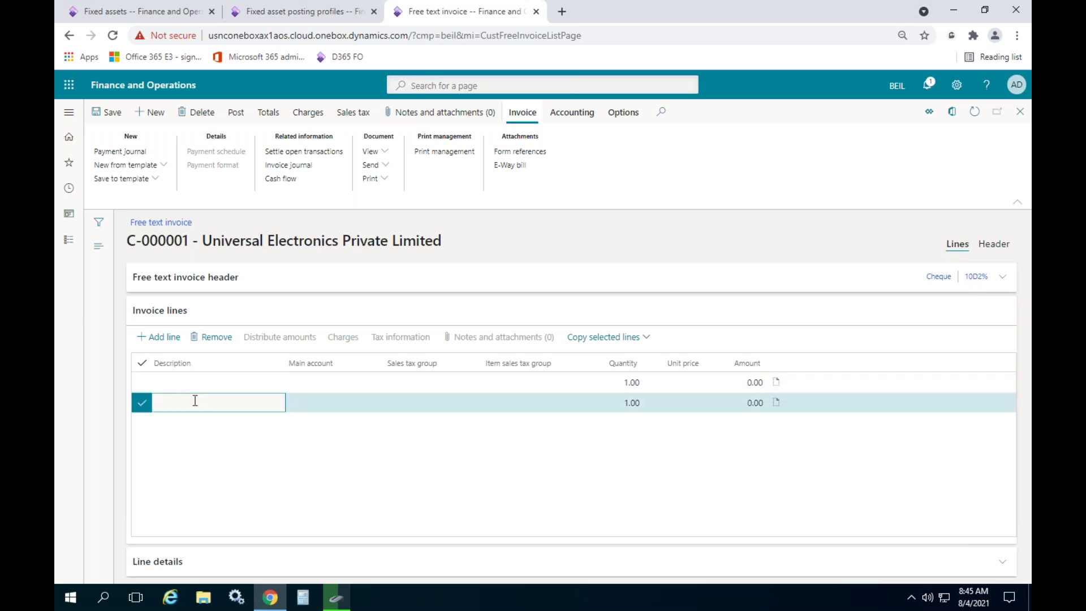
{"action": "left_click", "coordinate": [142, 362]}
{"action": "left_click", "coordinate": [218, 337]}
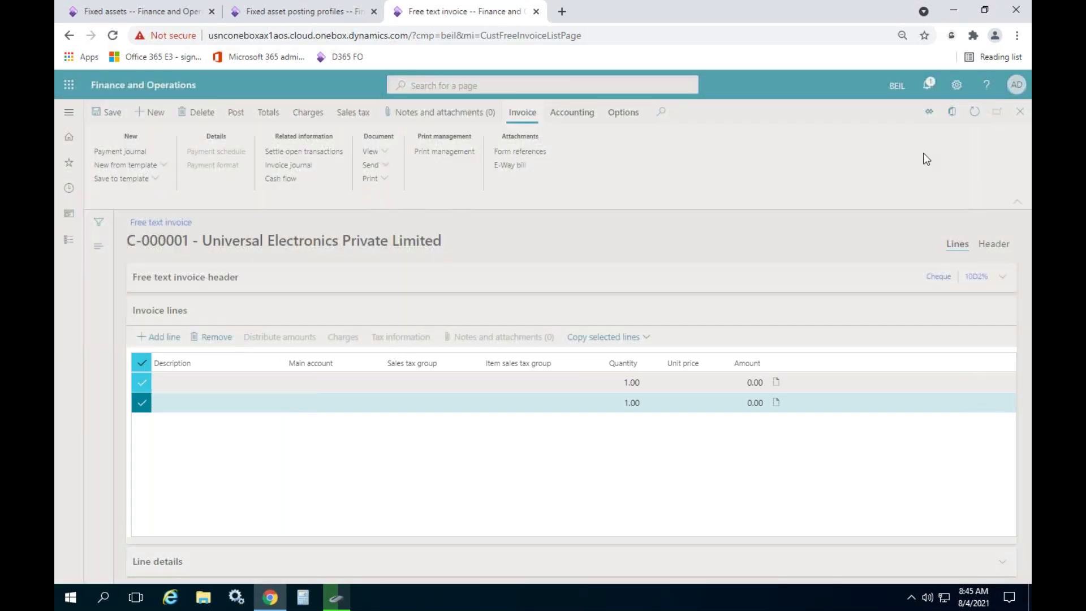
Reload the page and reopen the unposted free text invoice with its header section collapsed.
{"action": "left_click", "coordinate": [114, 35]}
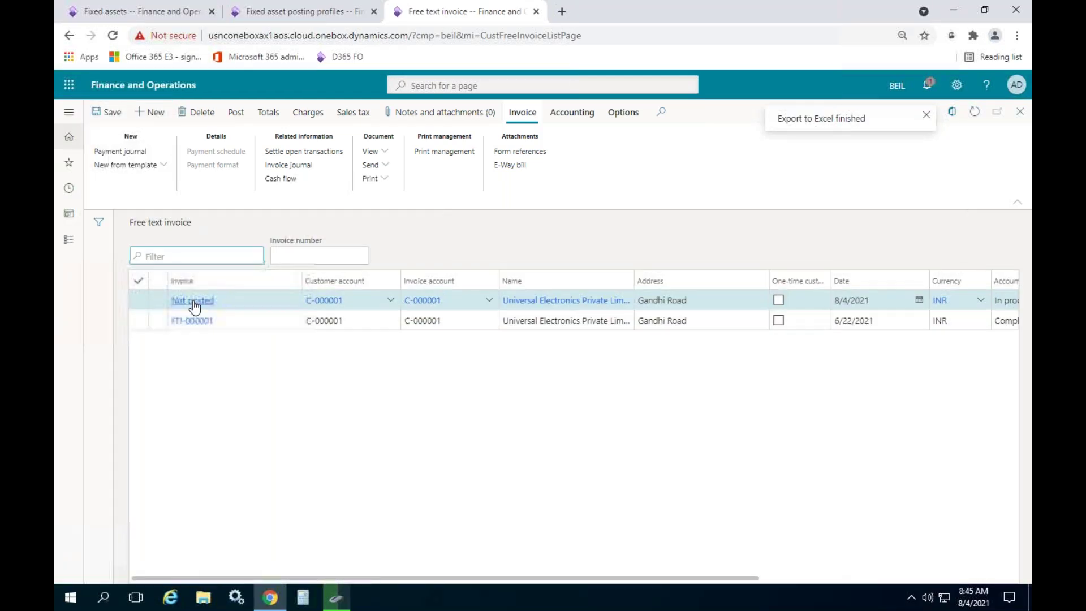
{"action": "left_click", "coordinate": [192, 300]}
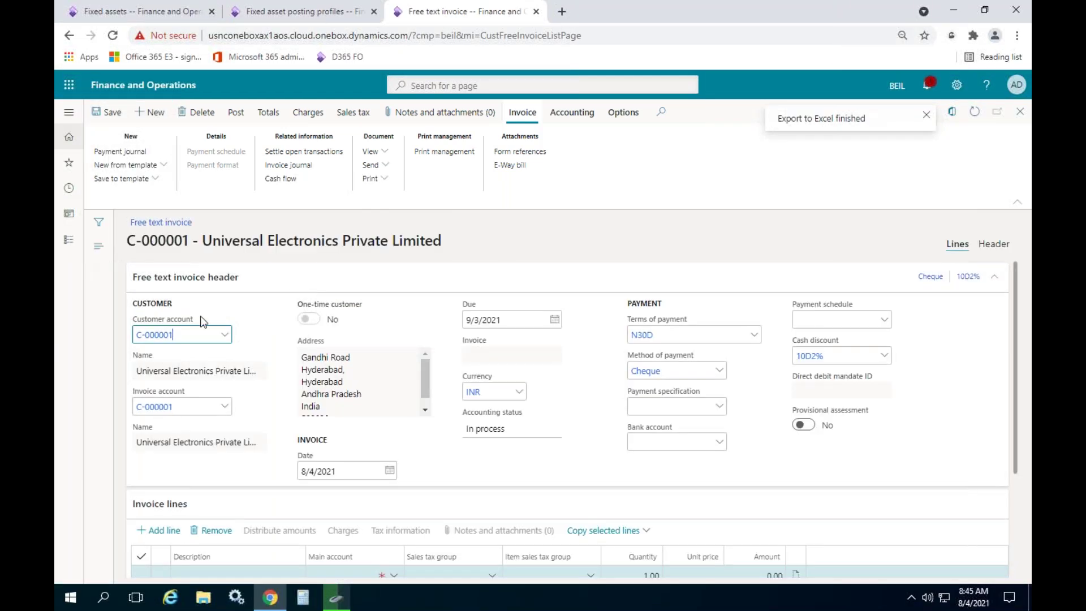
{"action": "left_click", "coordinate": [209, 284]}
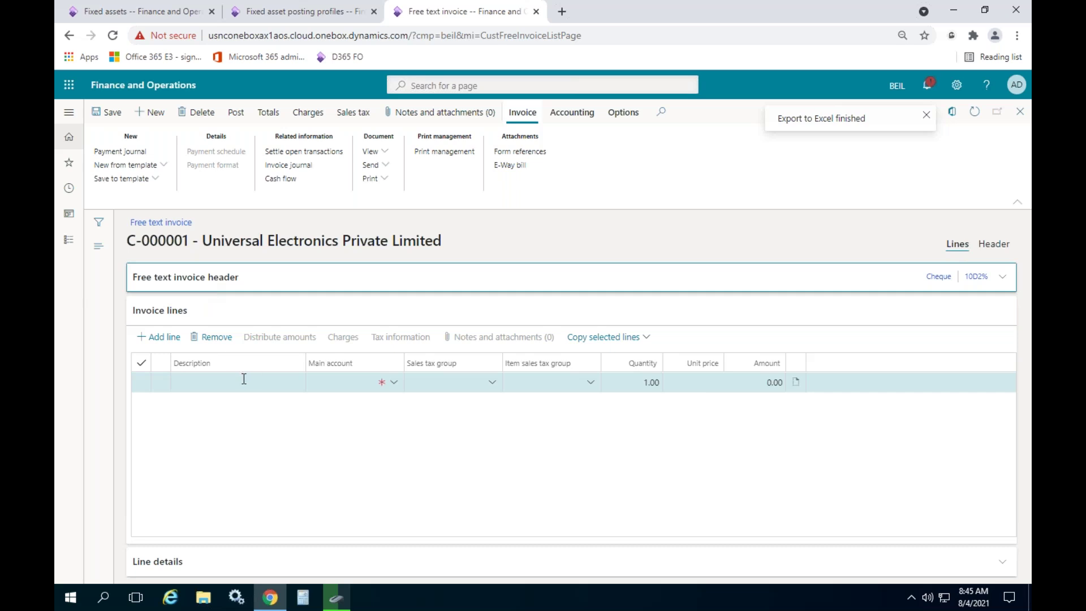
Describe the invoice line as "Sale of LG Desktop" and assign main account 320006, Gain or Loss of Sales of Fixed Asset.
{"action": "left_click", "coordinate": [241, 384]}
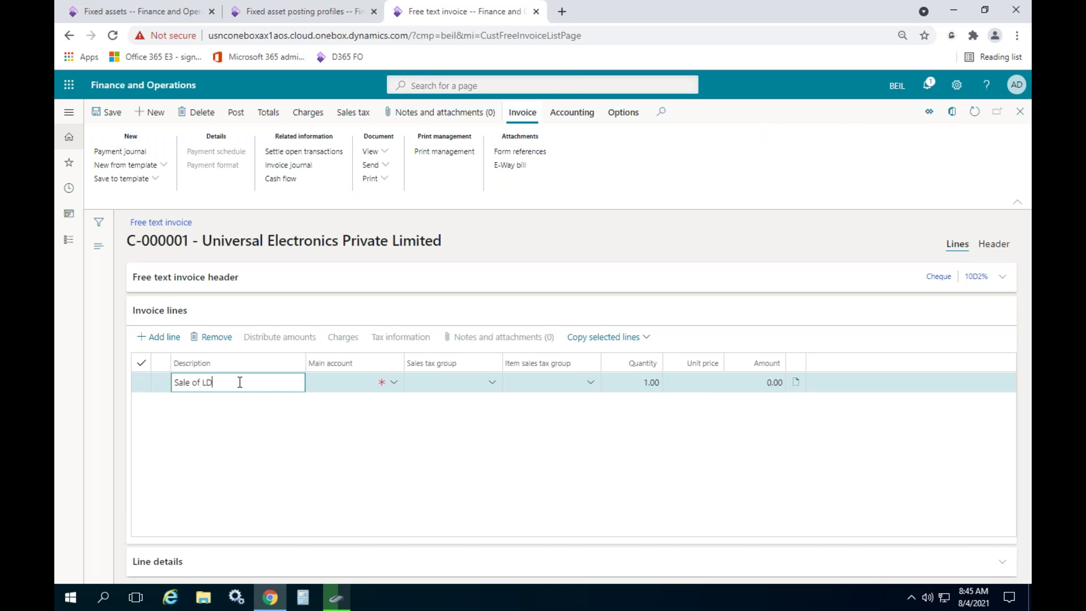
{"action": "type", "text": "Sale of LG Desktop"}
{"action": "left_click_drag", "start_coordinate": [247, 386], "coordinate": [158, 387]}
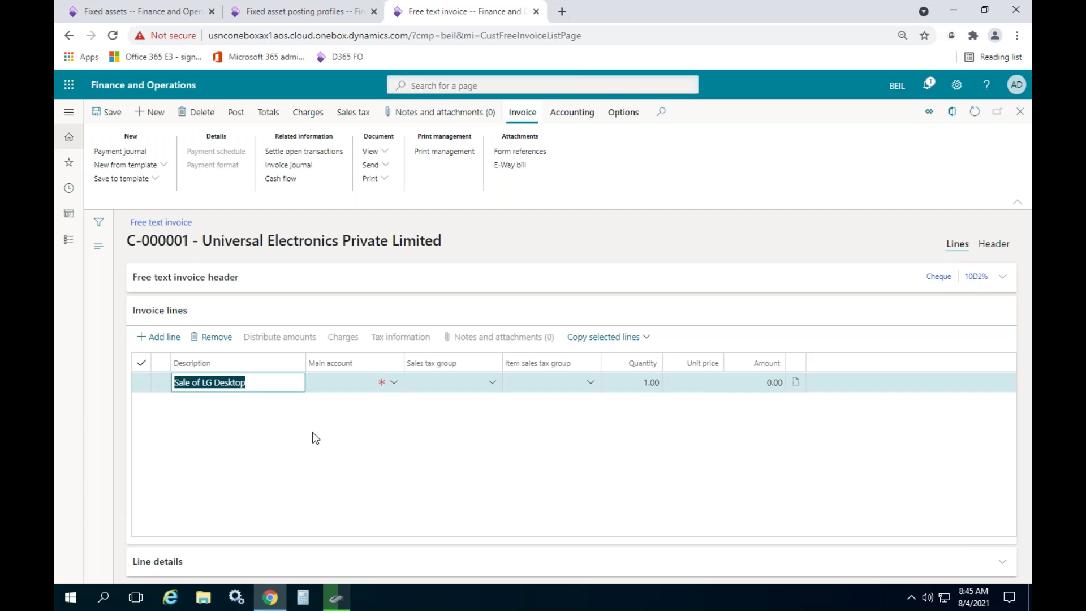
{"action": "left_click", "coordinate": [338, 382]}
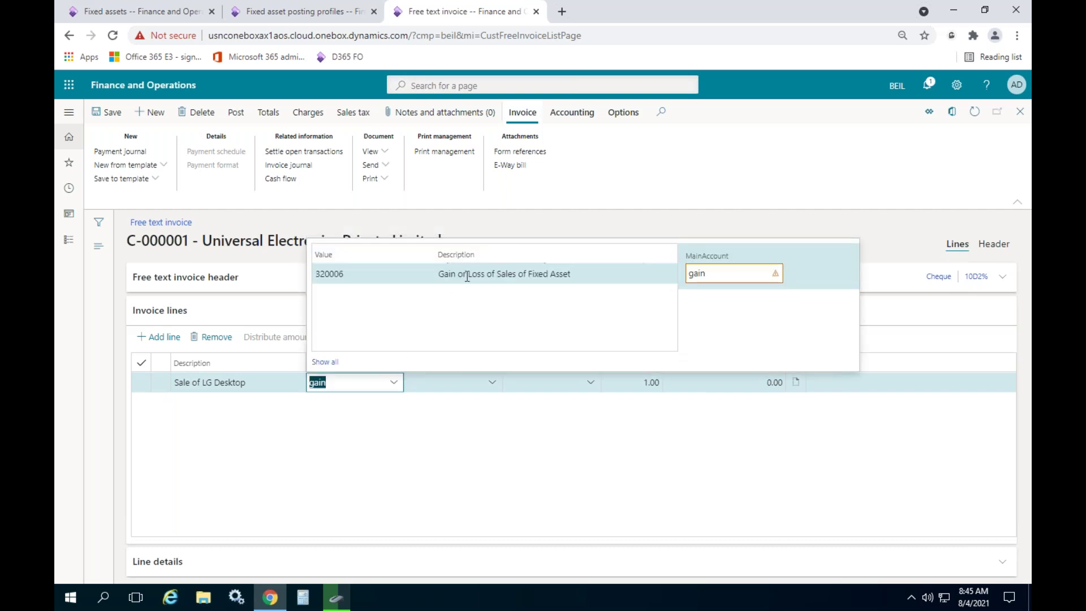
{"action": "left_click", "coordinate": [467, 274]}
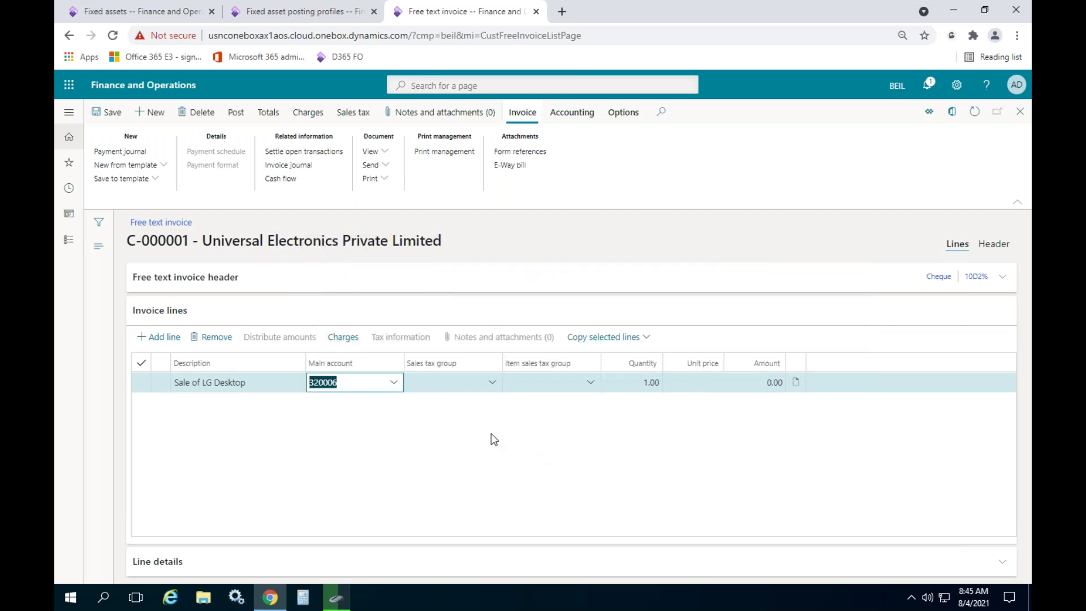
Set the unit price of the Sale of LG Desktop invoice line to 4000.
{"action": "left_click", "coordinate": [633, 383]}
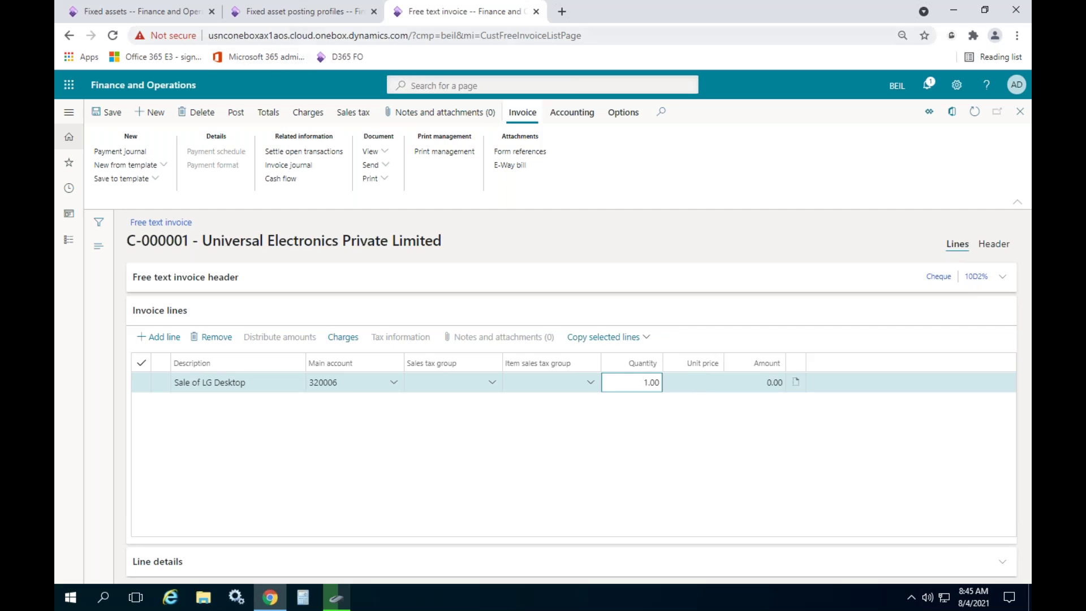
{"action": "left_click", "coordinate": [702, 379]}
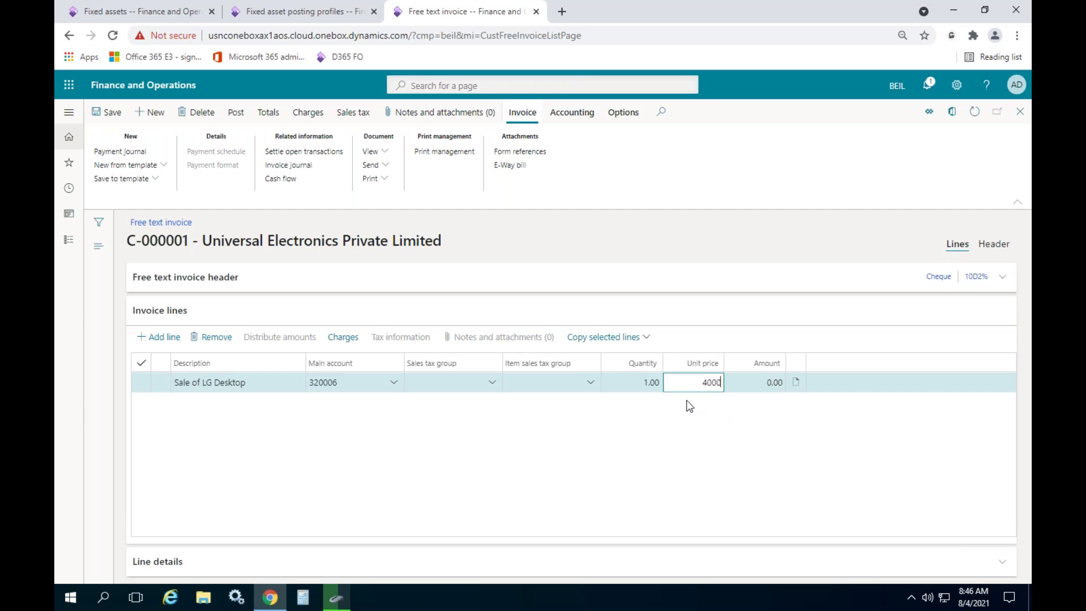
{"action": "type", "text": "4000"}
{"action": "key", "text": "Tab"}
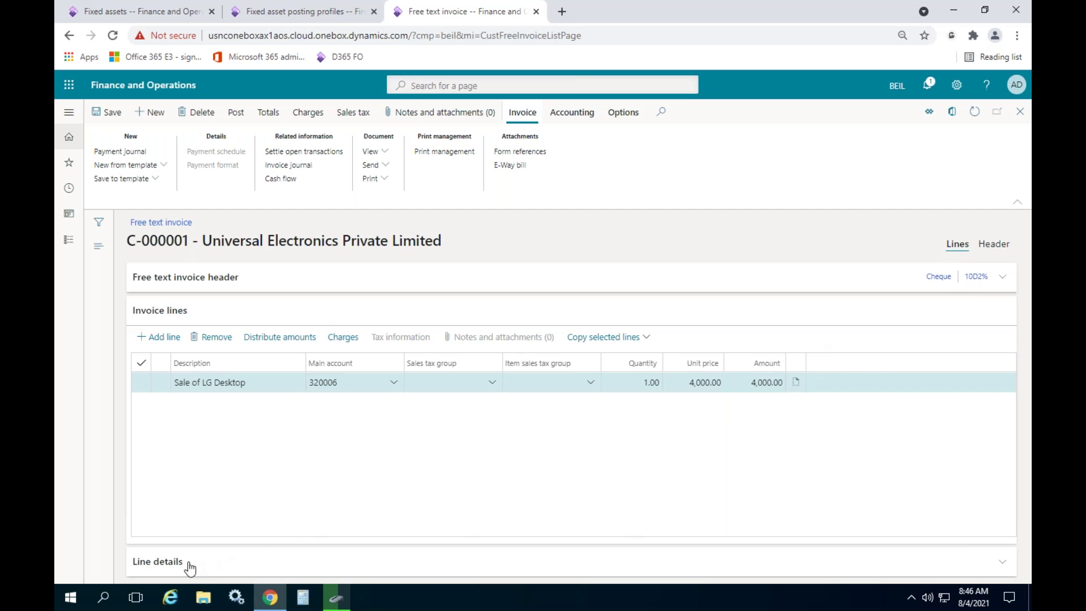
Link the invoice line to the LG Desktop fixed asset, COMP-000005, in the line details.
{"action": "left_click", "coordinate": [161, 561]}
{"action": "scroll", "coordinate": [235, 536], "scroll_direction": "down", "scroll_amount": 2}
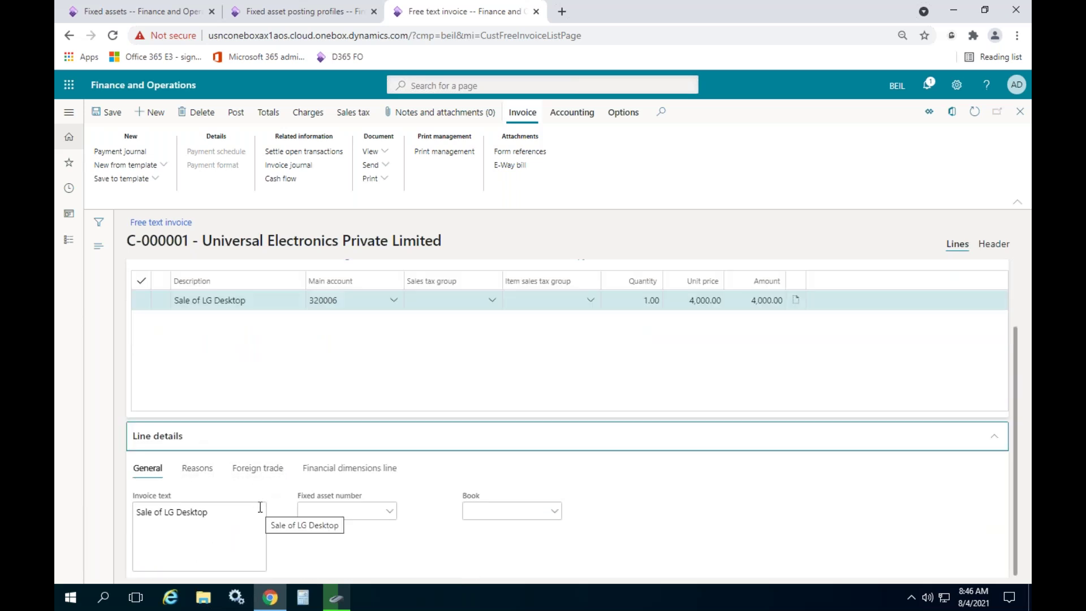
{"action": "left_click", "coordinate": [342, 510]}
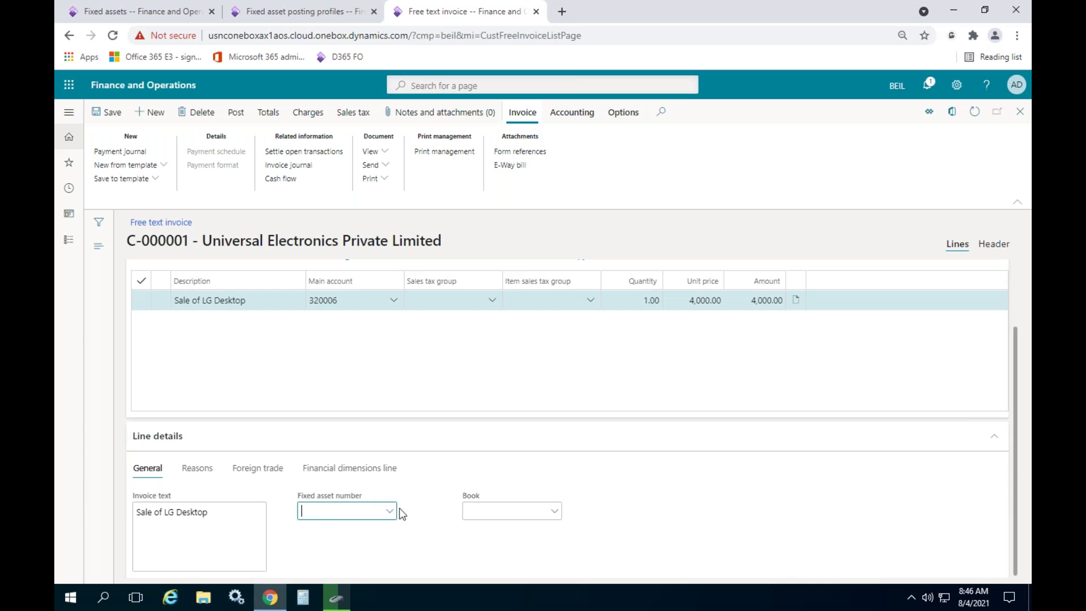
{"action": "left_click", "coordinate": [389, 512]}
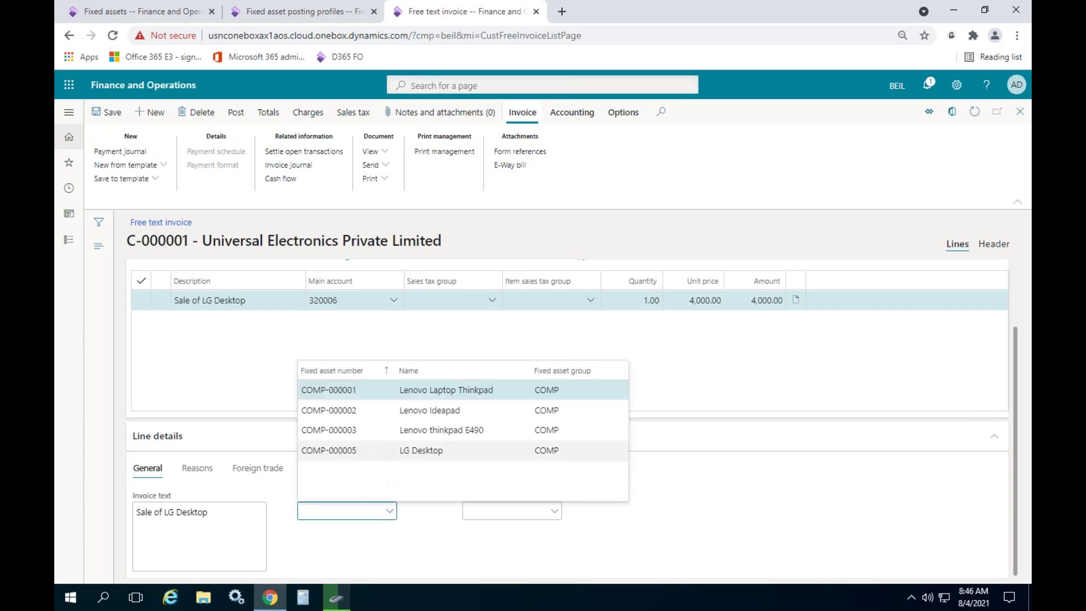
{"action": "left_click", "coordinate": [394, 456]}
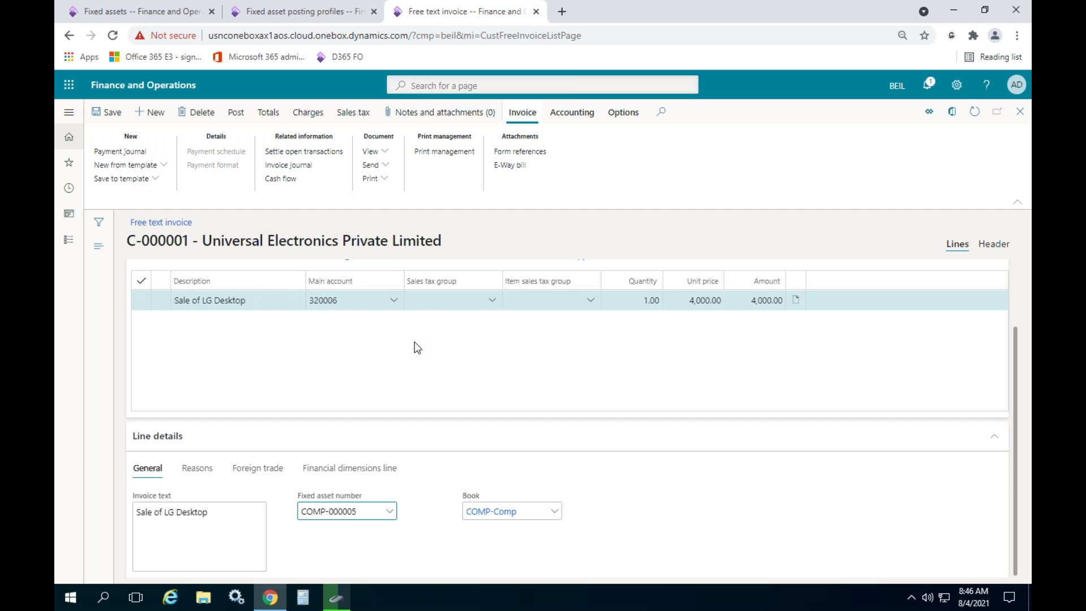
{"action": "scroll", "coordinate": [412, 389], "scroll_direction": "up", "scroll_amount": 2}
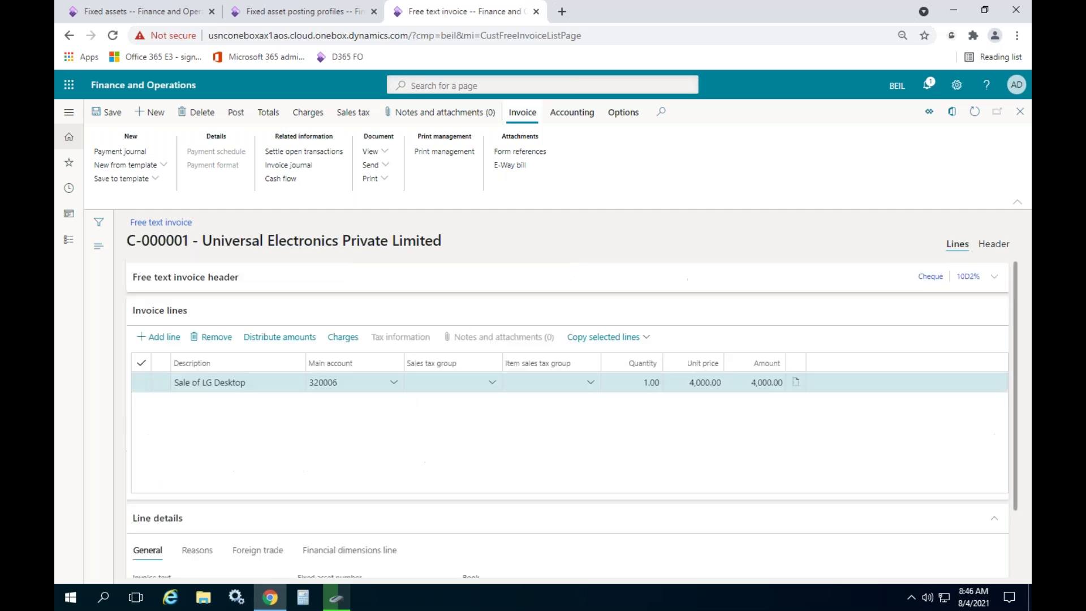
Post the free text invoice with the preset parameters, check the posting notifications and dismiss them.
{"action": "left_click", "coordinate": [236, 114]}
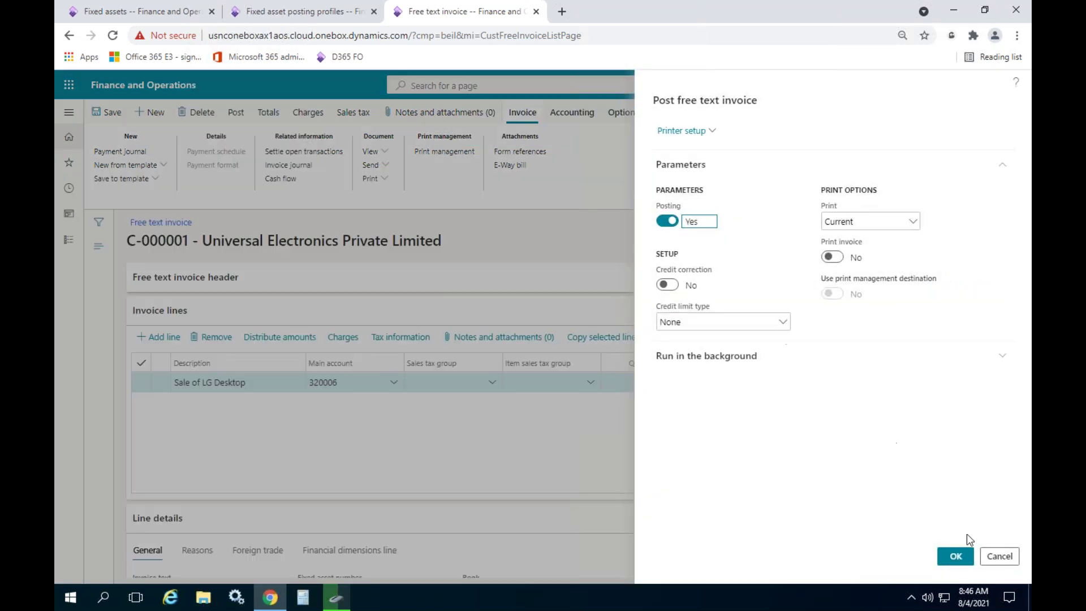
{"action": "key", "text": "Return"}
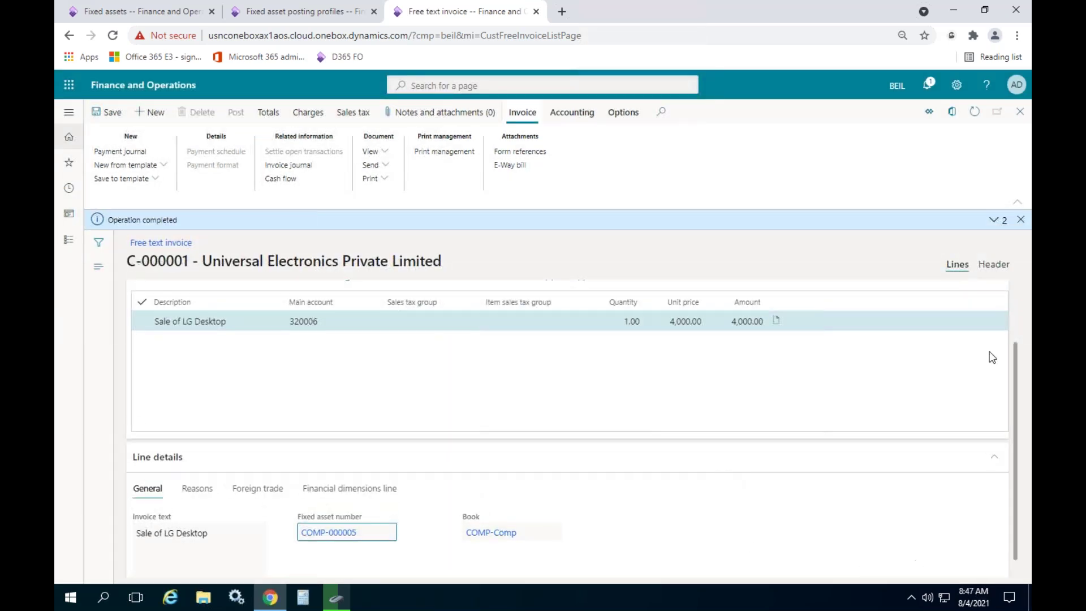
{"action": "left_click", "coordinate": [997, 220]}
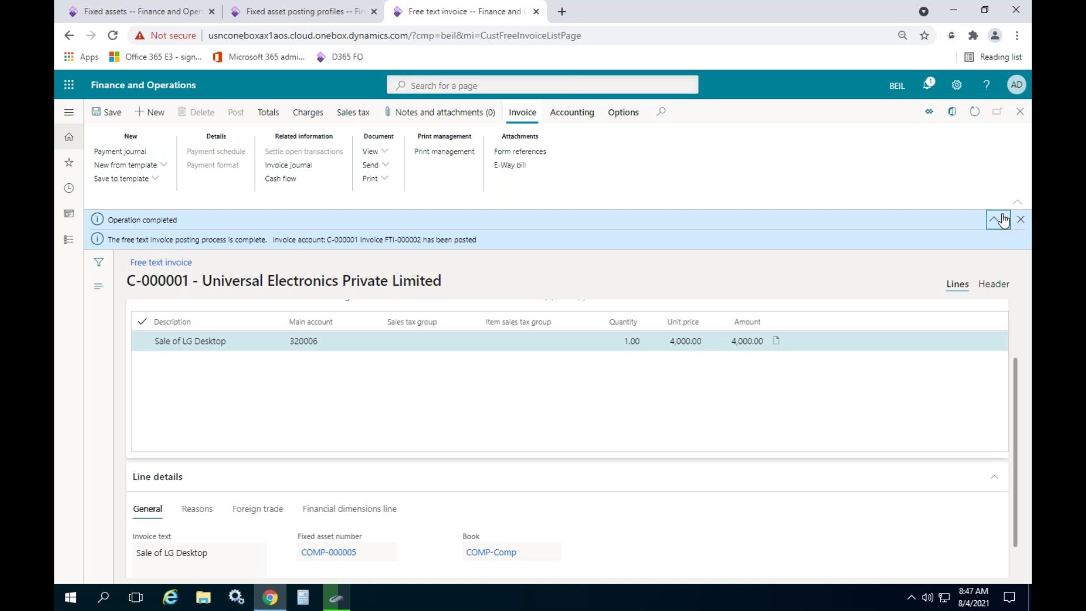
{"action": "left_click", "coordinate": [1000, 220]}
{"action": "left_click", "coordinate": [1020, 219]}
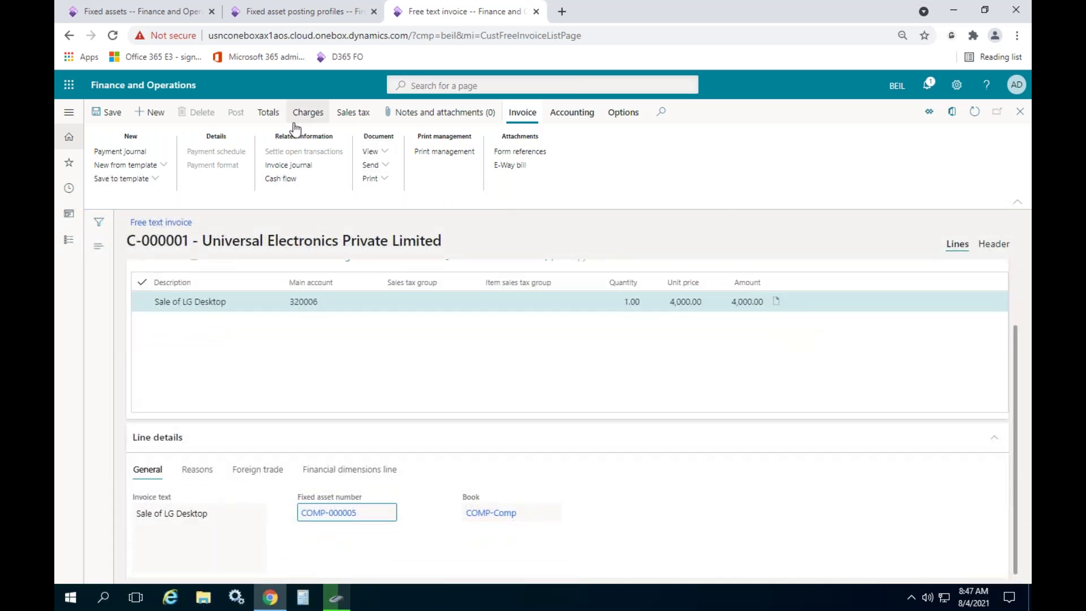
Examine the posted invoice's voucher transactions through its invoice journal, including the Trade Receivables entry, and return to the dashboard.
{"action": "left_click", "coordinate": [311, 169]}
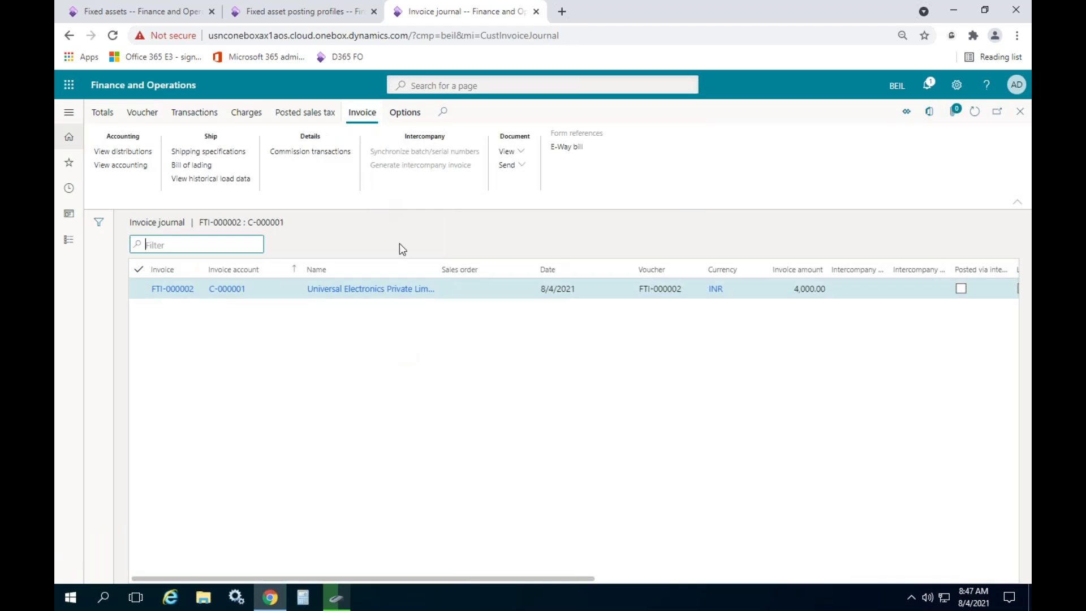
{"action": "left_click", "coordinate": [142, 113]}
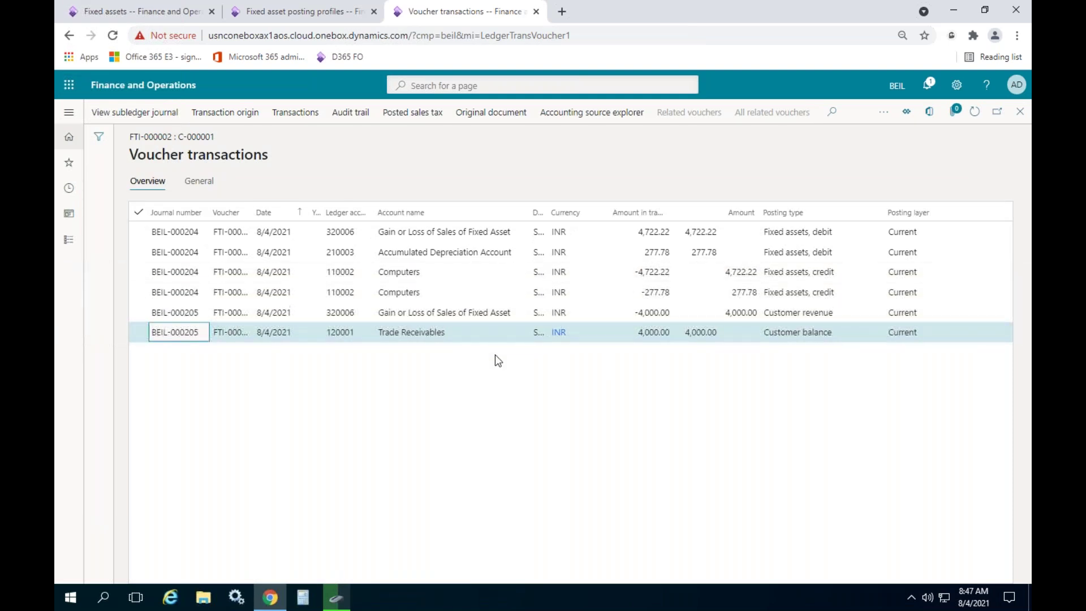
{"action": "left_click", "coordinate": [468, 331]}
{"action": "double_click", "coordinate": [469, 332]}
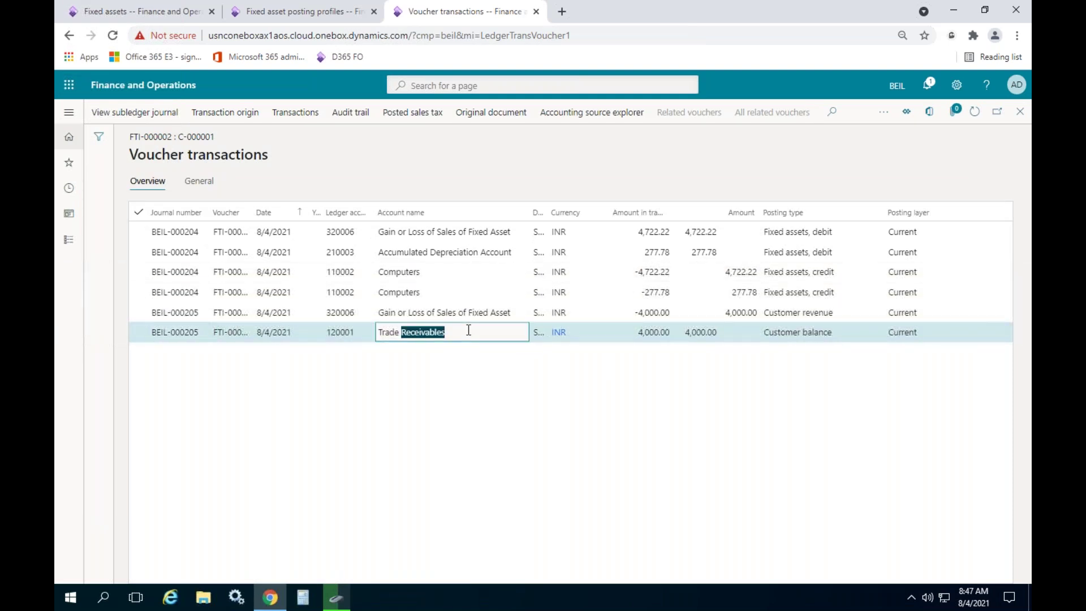
{"action": "triple_click", "coordinate": [469, 331]}
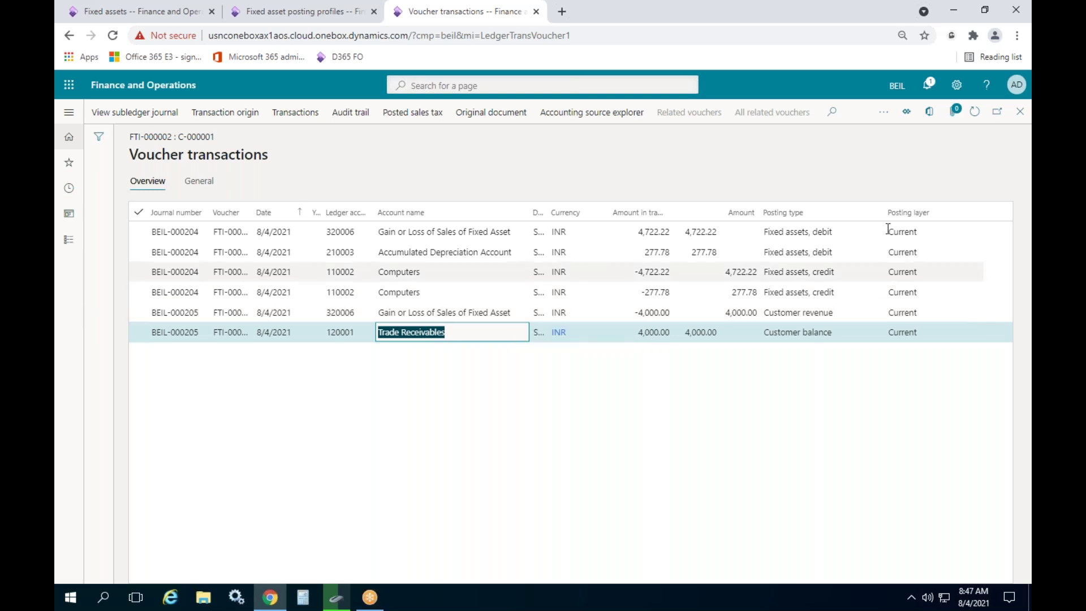
{"action": "left_click", "coordinate": [1021, 113]}
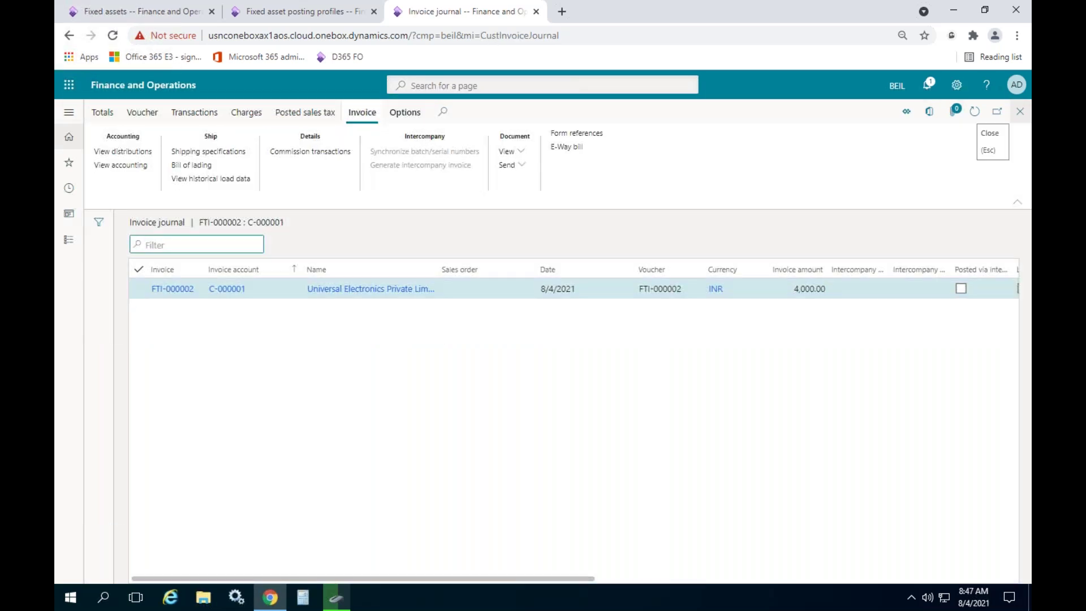
{"action": "left_click", "coordinate": [1020, 112]}
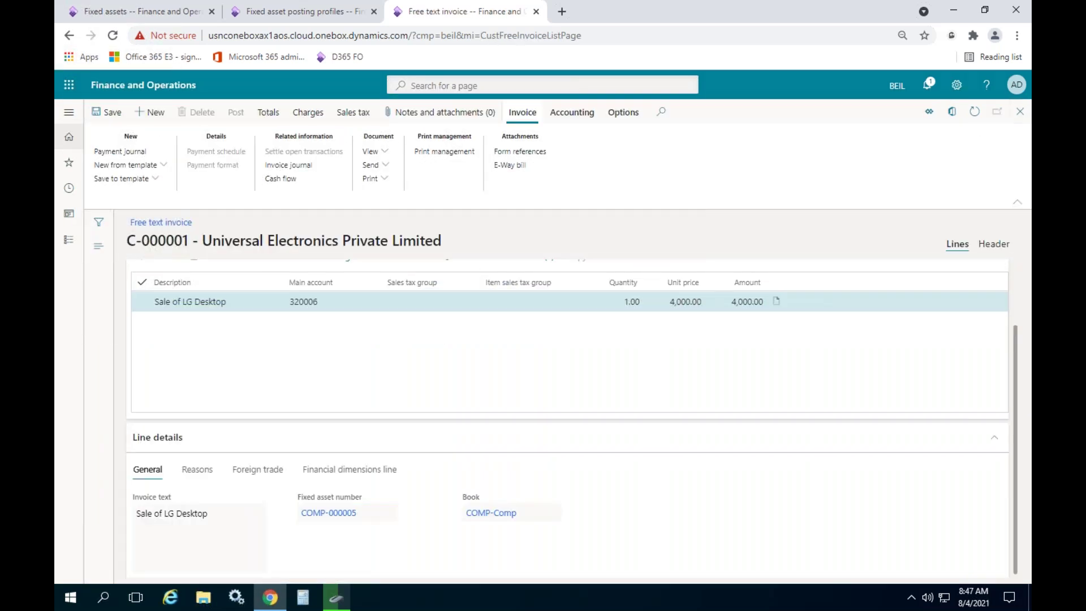
{"action": "left_click", "coordinate": [1020, 112]}
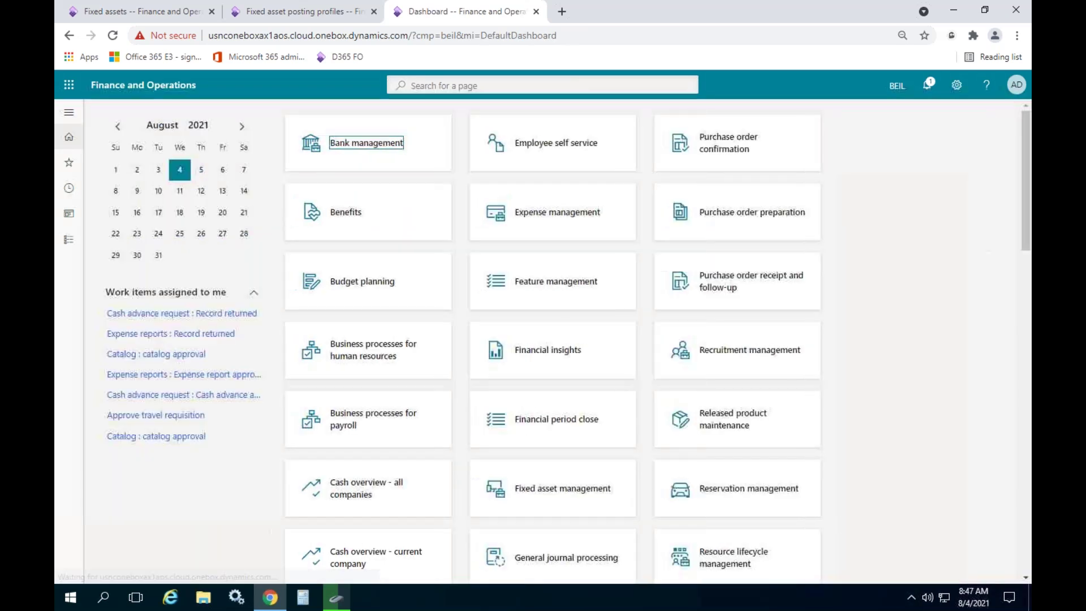
Look through the list of modules and the journal entry options available under Fixed assets.
{"action": "left_click", "coordinate": [62, 239]}
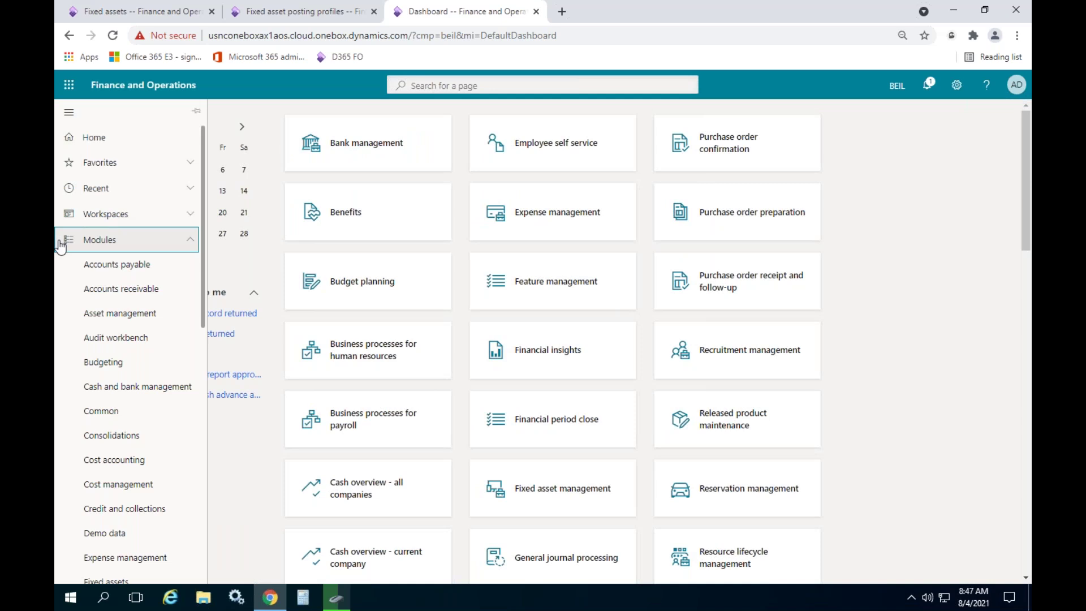
{"action": "left_click_drag", "start_coordinate": [203, 288], "coordinate": [202, 350]}
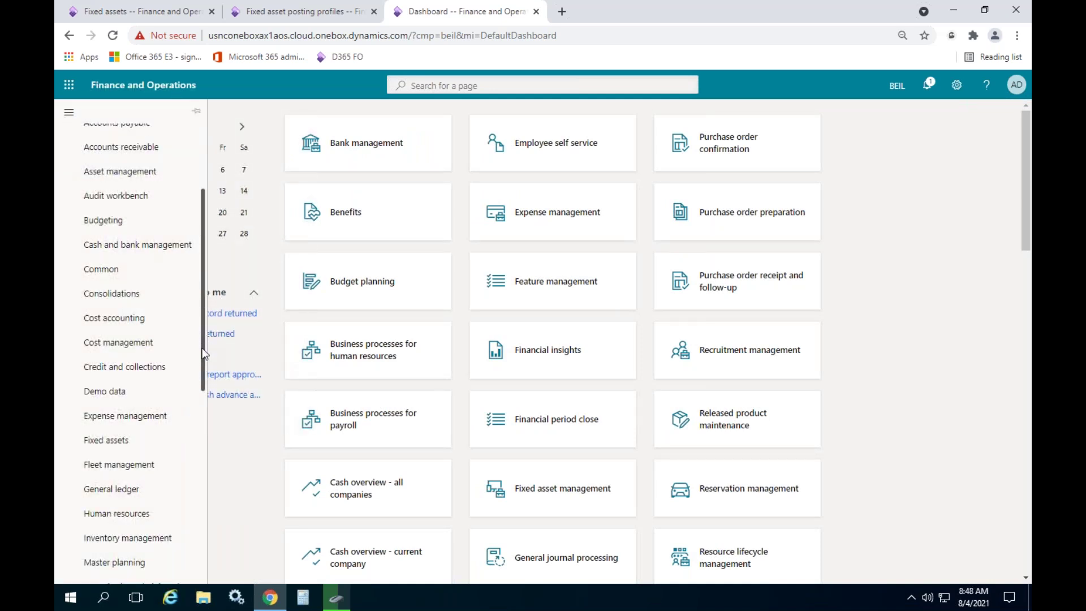
{"action": "left_click_drag", "start_coordinate": [202, 367], "coordinate": [202, 422]}
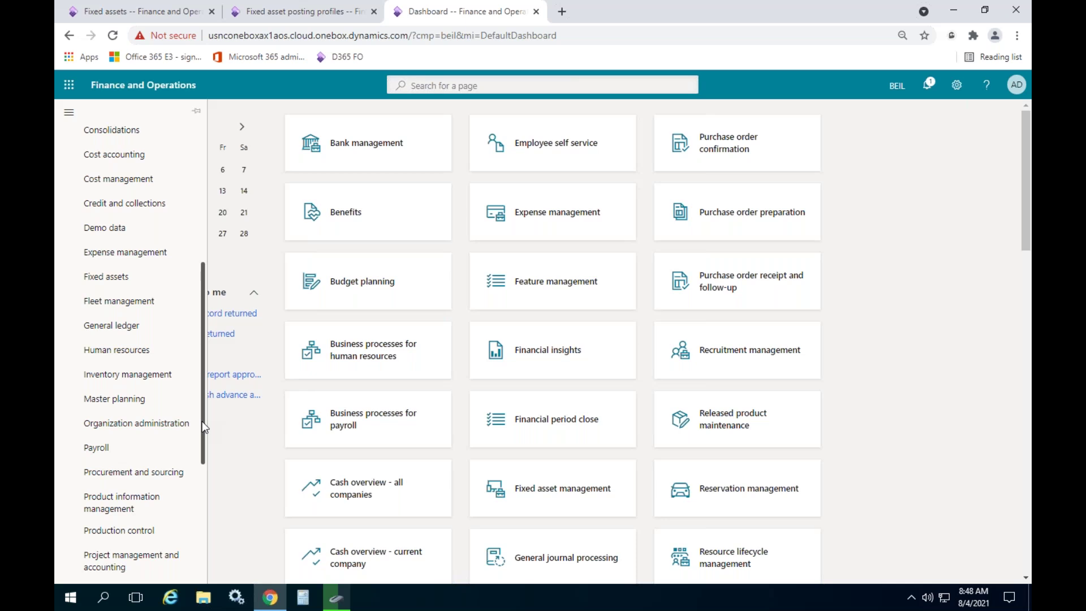
{"action": "left_click_drag", "start_coordinate": [204, 428], "coordinate": [204, 420]}
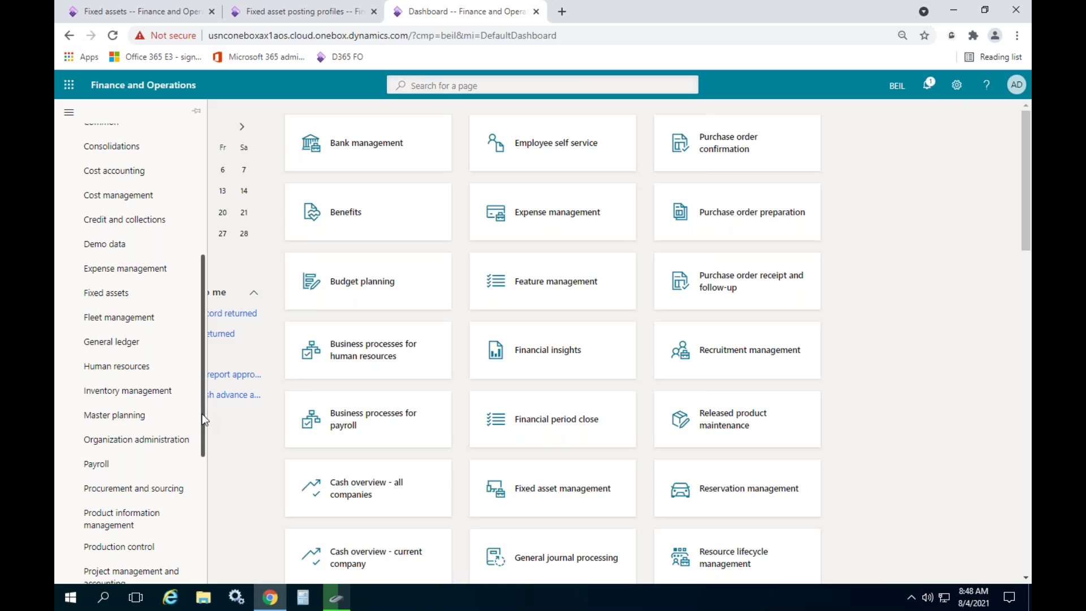
{"action": "left_click_drag", "start_coordinate": [204, 419], "coordinate": [204, 411]}
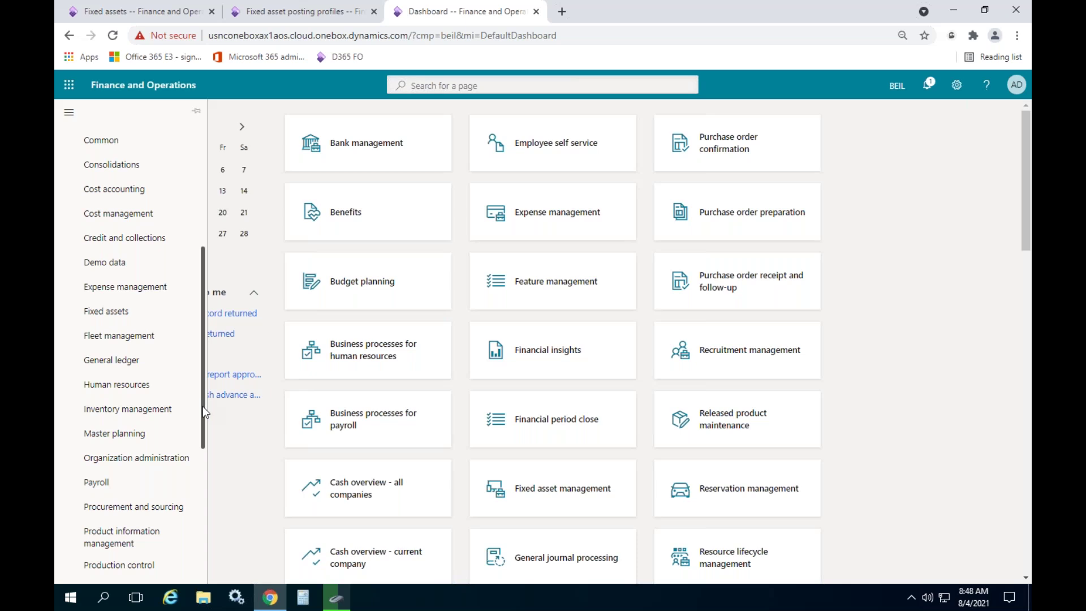
{"action": "scroll", "coordinate": [206, 395], "scroll_direction": "up", "scroll_amount": 1}
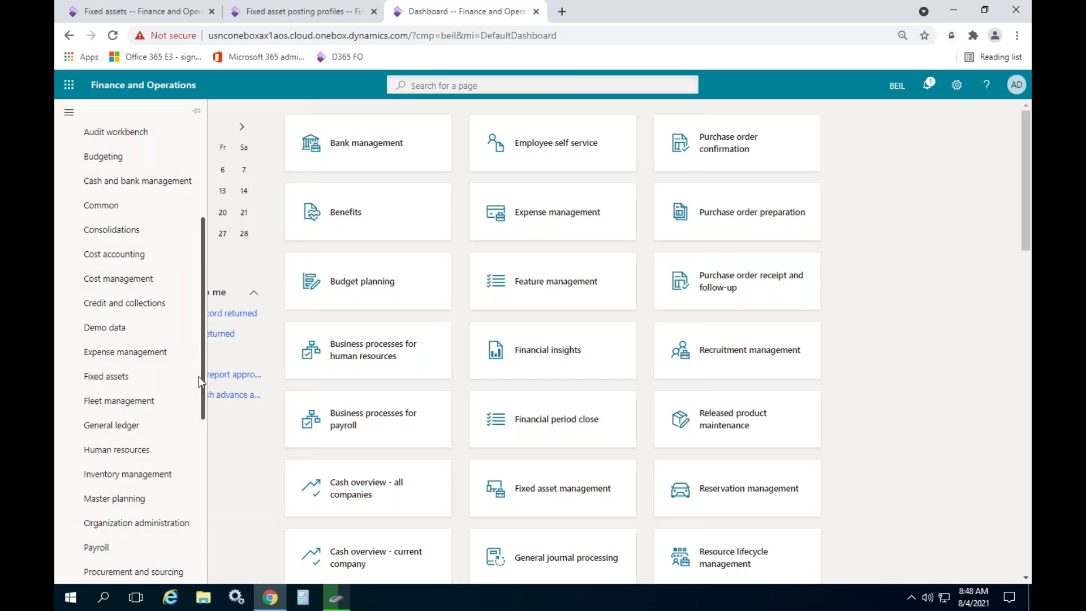
{"action": "left_click", "coordinate": [89, 385]}
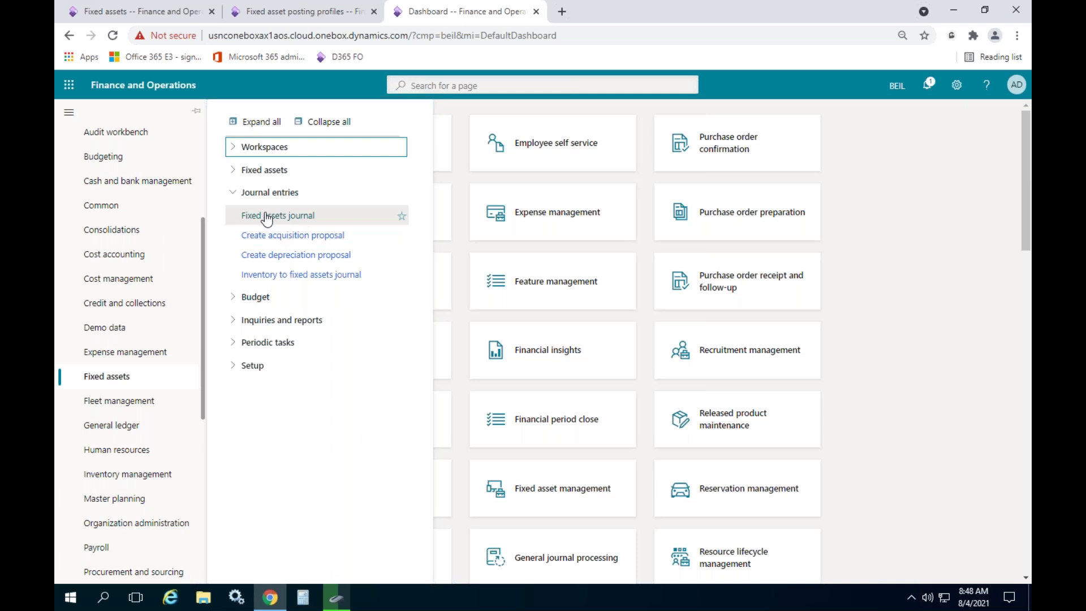
Start a new released product from the Released products list in Product information management and name it Apple Mac Book.
{"action": "left_click_drag", "start_coordinate": [203, 294], "coordinate": [203, 382]}
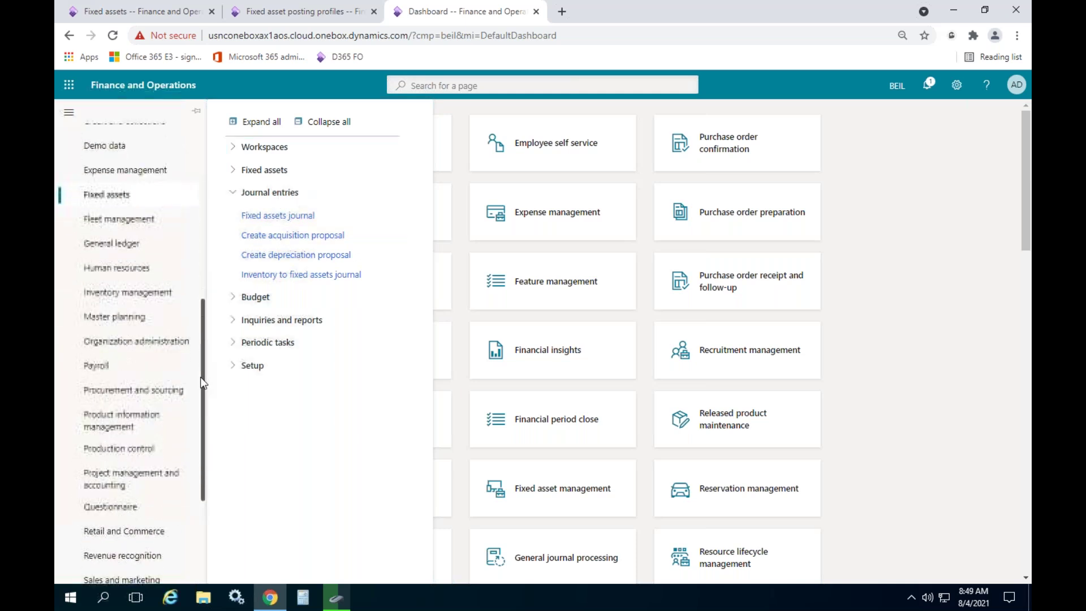
{"action": "left_click", "coordinate": [131, 428]}
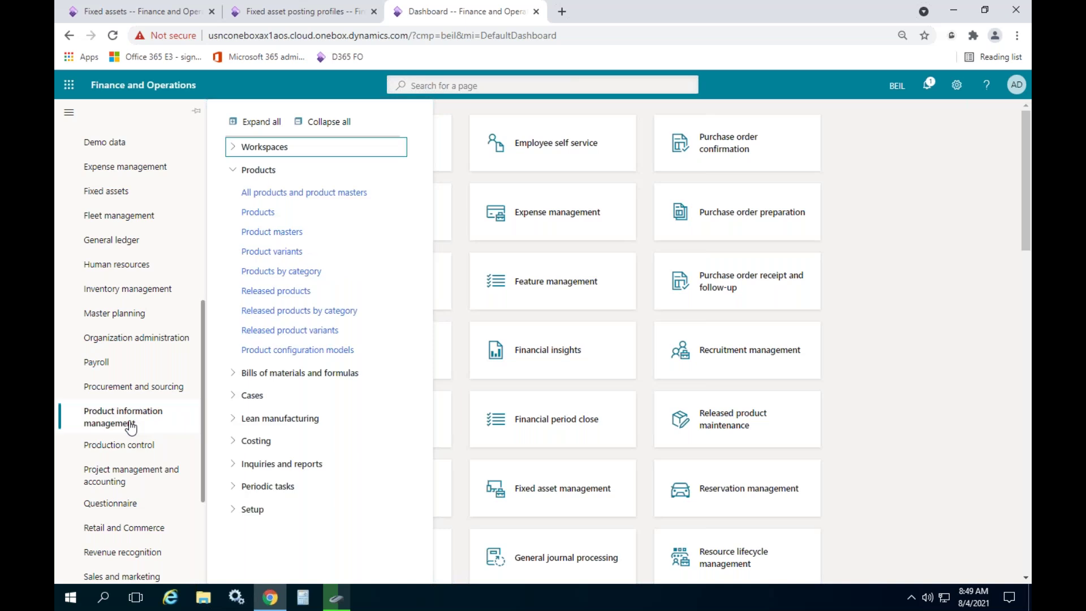
{"action": "left_click", "coordinate": [284, 298]}
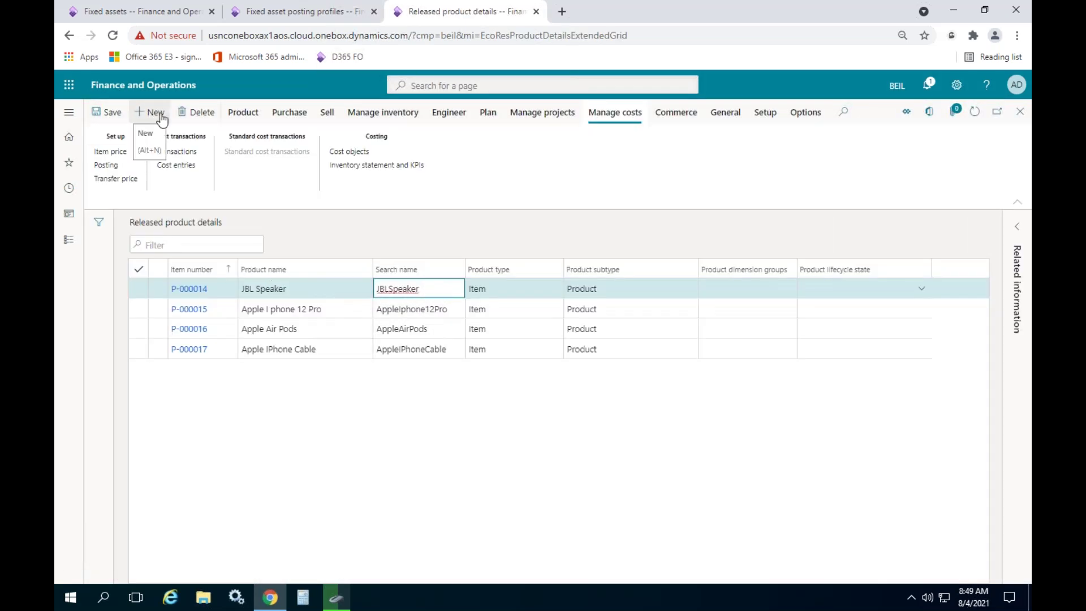
{"action": "left_click", "coordinate": [154, 112]}
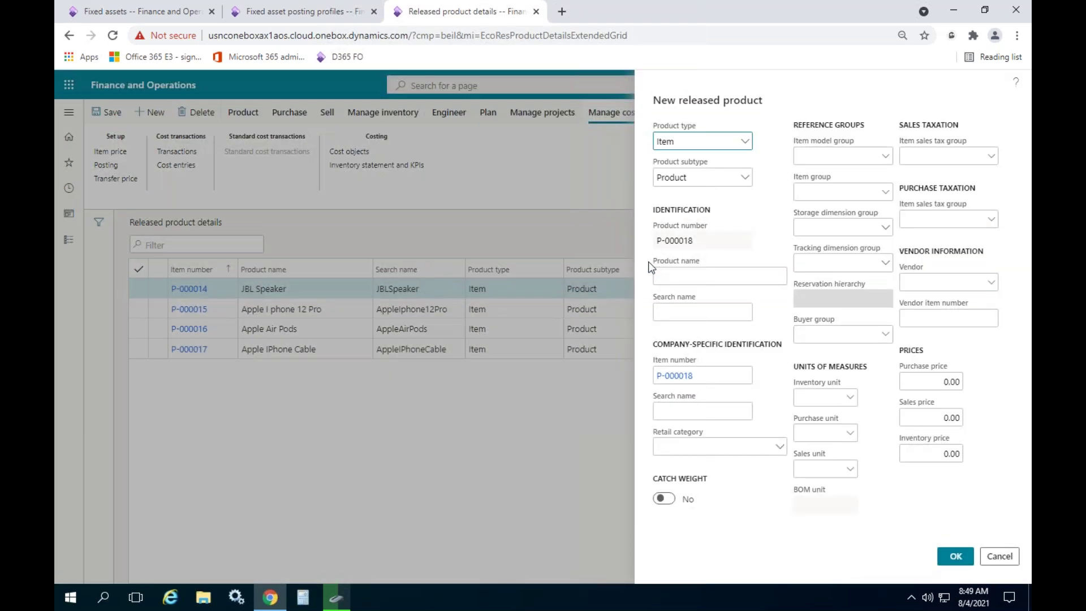
{"action": "left_click", "coordinate": [705, 281]}
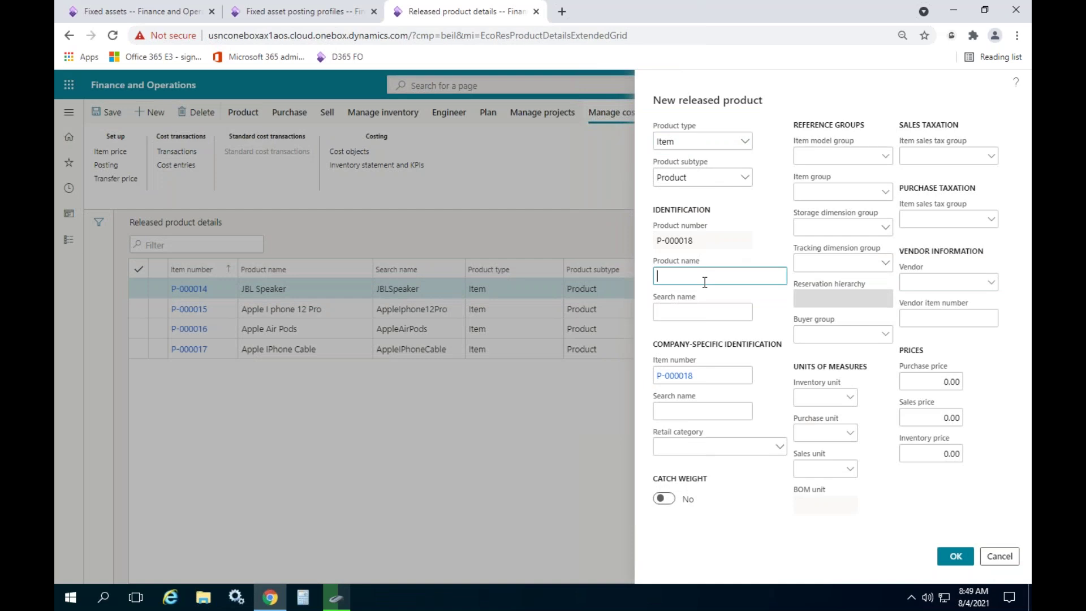
{"action": "type", "text": "Apple "}
{"action": "type", "text": "Mad"}
{"action": "key", "text": "BackSpace"}
{"action": "type", "text": "ac Book"}
{"action": "key", "text": "Tab"}
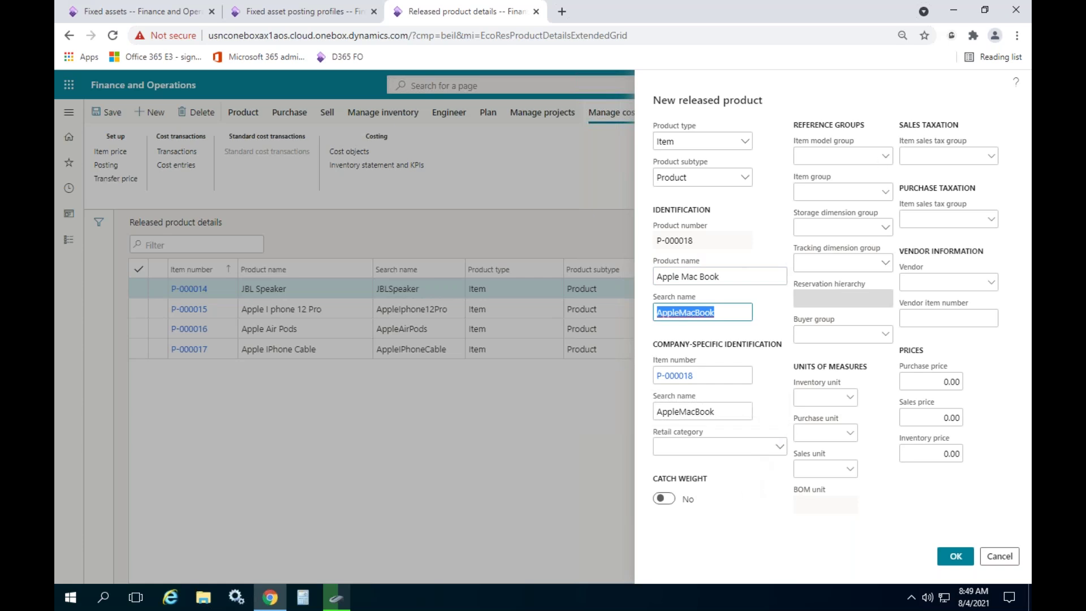
Assign the W.Avg item model group and the Electric item group to the new product.
{"action": "left_click", "coordinate": [884, 157]}
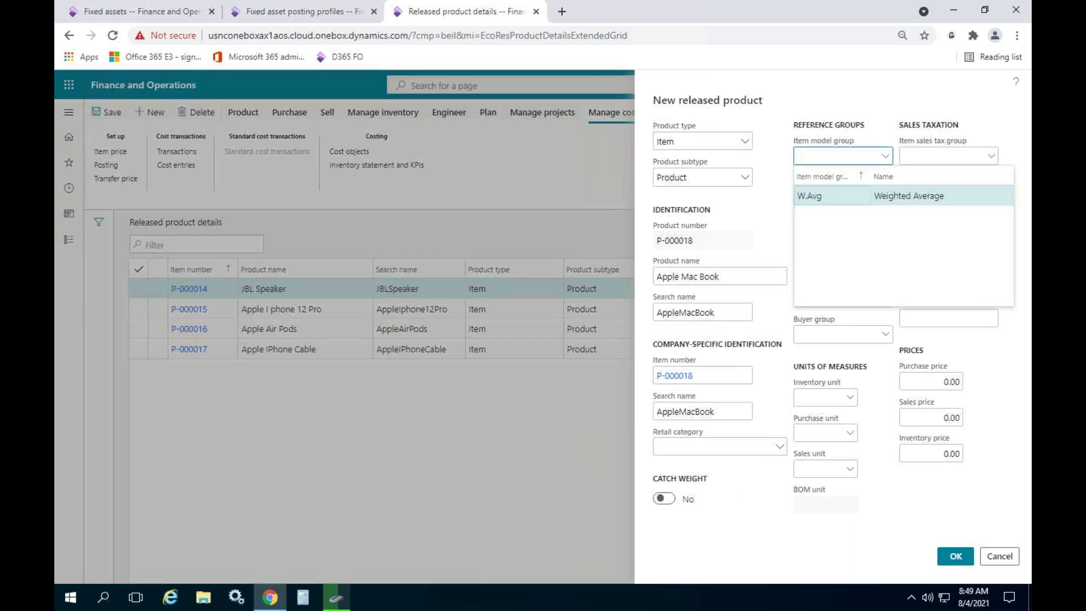
{"action": "left_click", "coordinate": [832, 196]}
{"action": "left_click", "coordinate": [885, 192]}
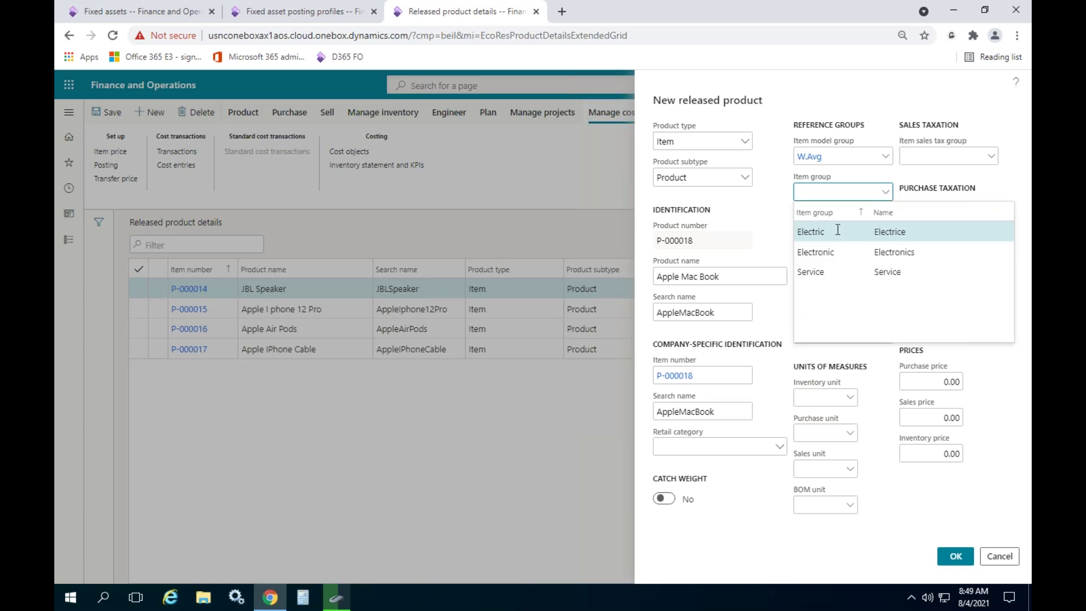
{"action": "left_click", "coordinate": [838, 231]}
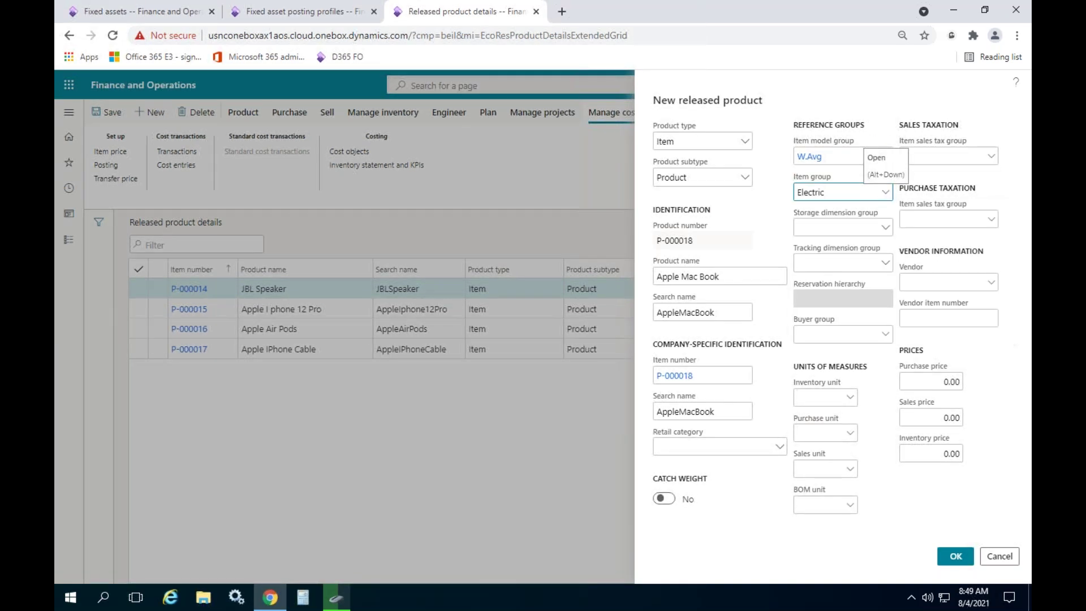
Set the product's storage dimension group to SiteWH and its tracking dimension group to None.
{"action": "left_click", "coordinate": [885, 227]}
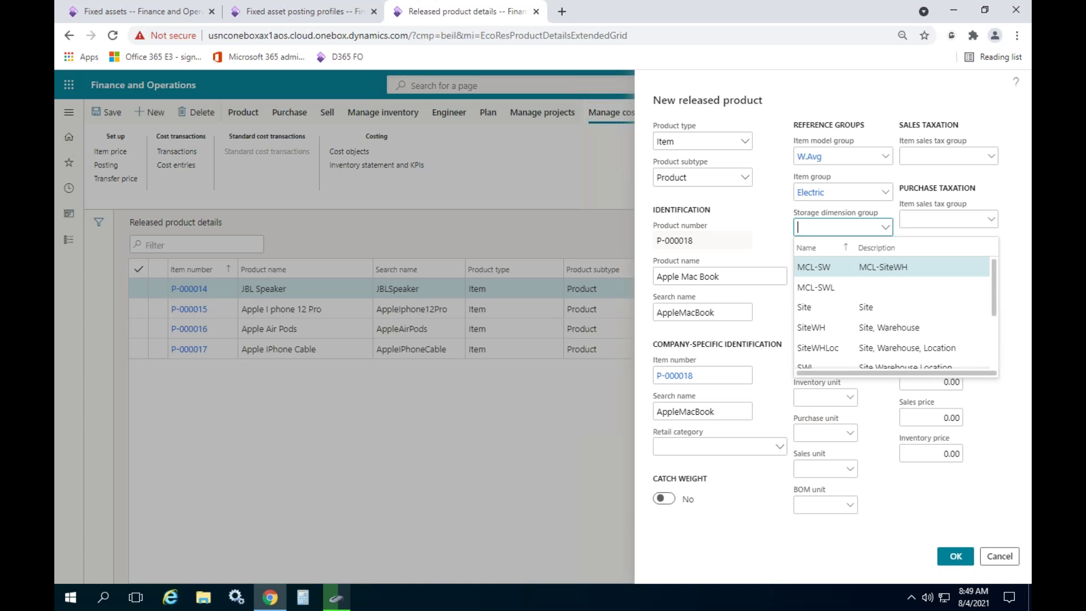
{"action": "left_click", "coordinate": [836, 326]}
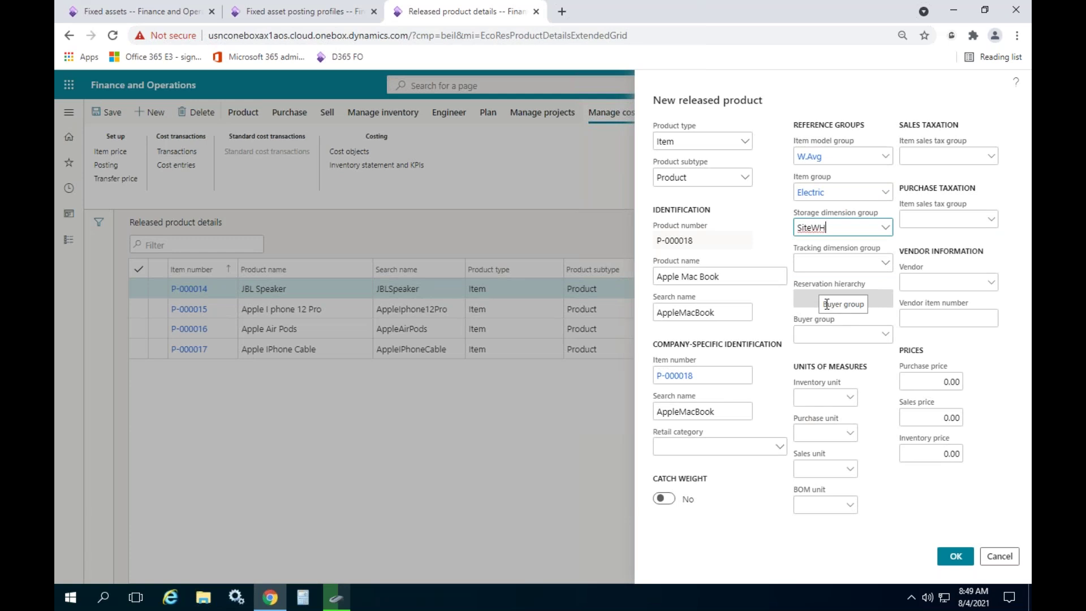
{"action": "left_click", "coordinate": [887, 264]}
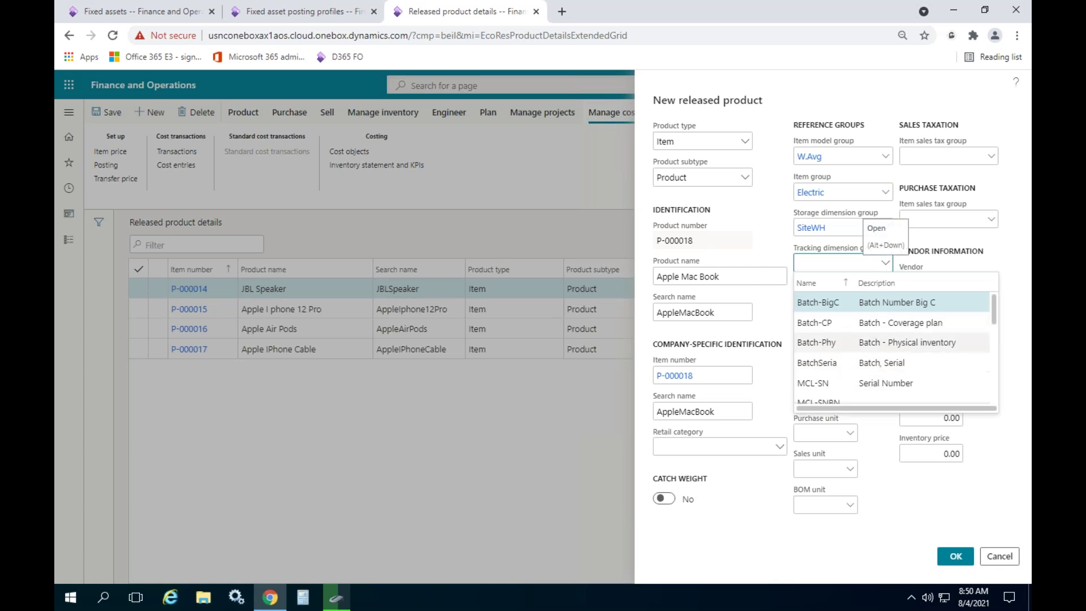
{"action": "scroll", "coordinate": [849, 342], "scroll_direction": "down", "scroll_amount": 3}
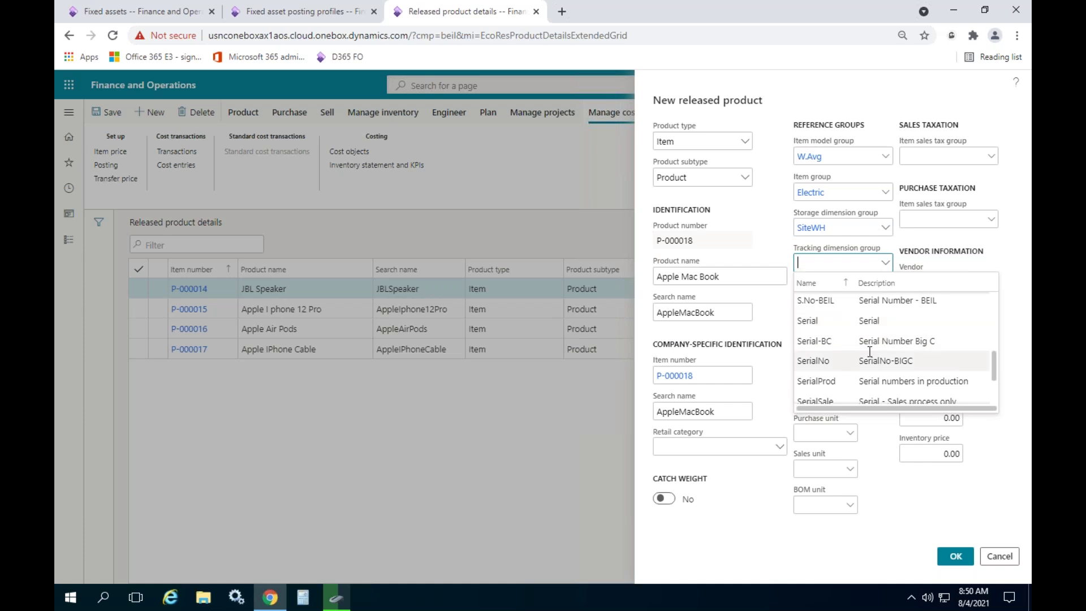
{"action": "scroll", "coordinate": [869, 352], "scroll_direction": "up", "scroll_amount": 5}
{"action": "scroll", "coordinate": [879, 318], "scroll_direction": "down", "scroll_amount": 5}
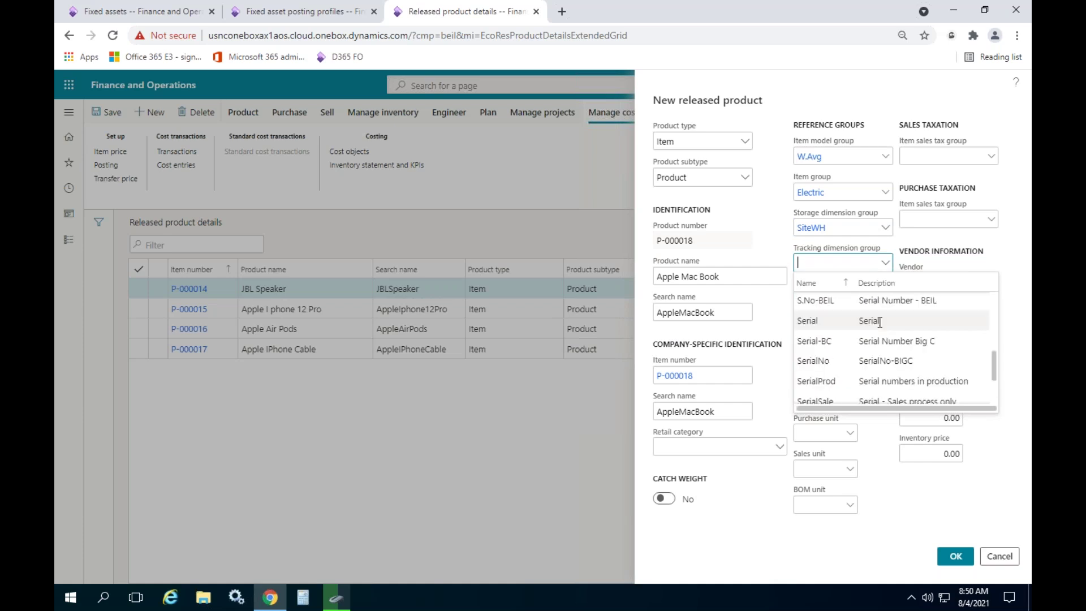
{"action": "scroll", "coordinate": [865, 346], "scroll_direction": "up", "scroll_amount": 3}
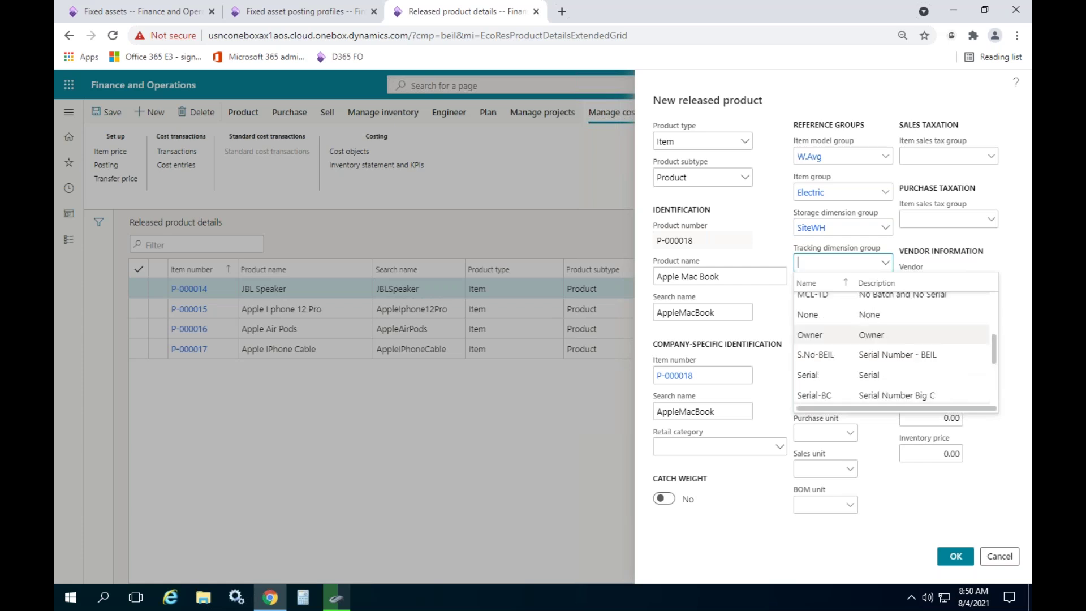
{"action": "left_click", "coordinate": [865, 314]}
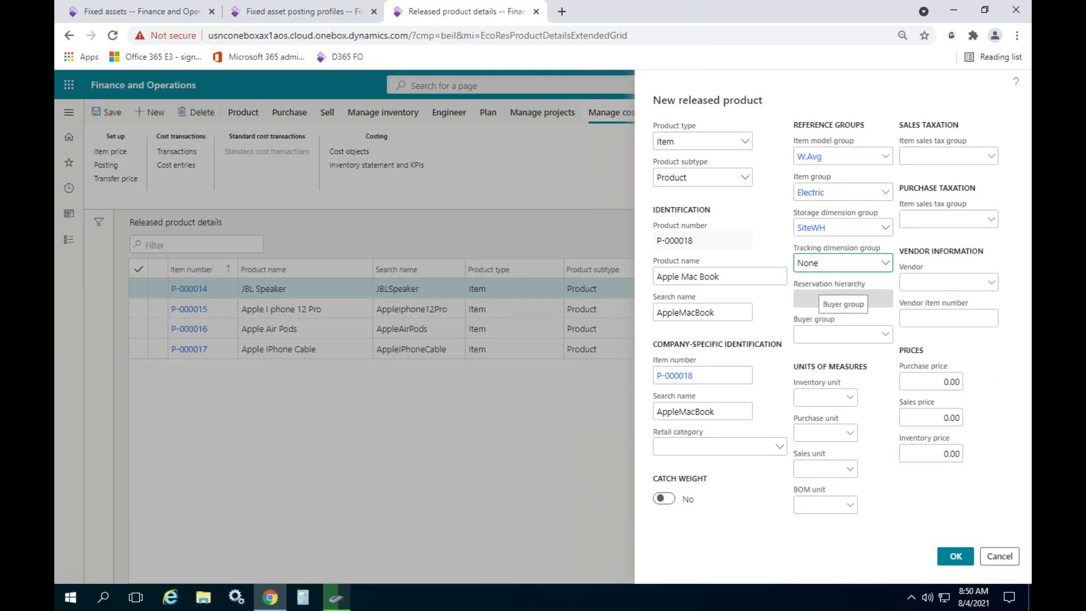
{"action": "left_click", "coordinate": [1003, 369]}
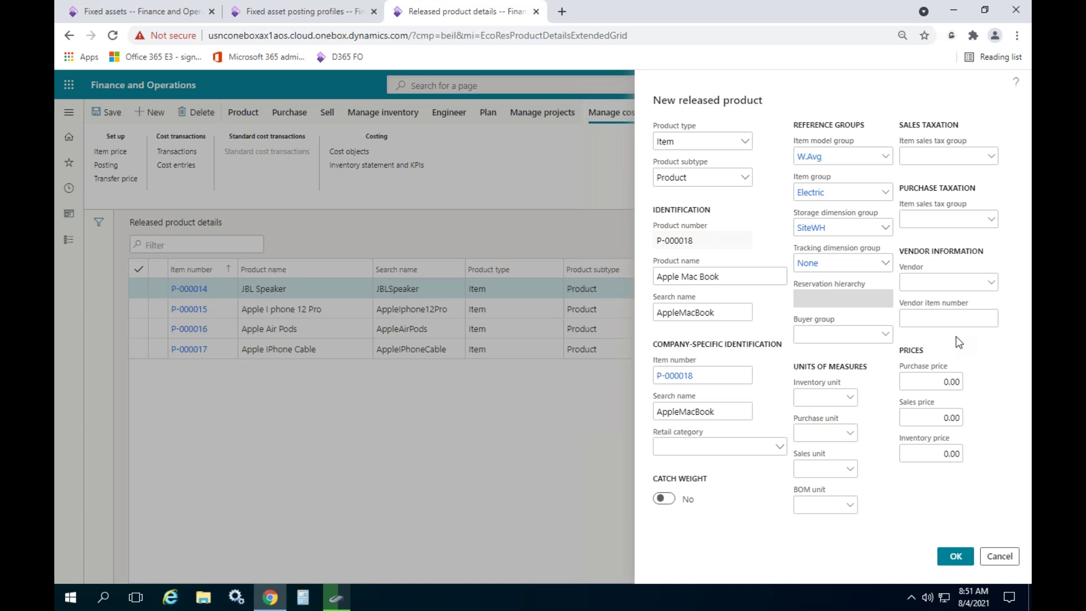
Set the inventory, purchase and sales units to ea and create the released product.
{"action": "left_click", "coordinate": [836, 399]}
{"action": "type", "text": "ea"}
{"action": "key", "text": "Tab"}
{"action": "type", "text": "ea"}
{"action": "key", "text": "Tab"}
{"action": "type", "text": "ea"}
{"action": "key", "text": "Tab"}
{"action": "left_click", "coordinate": [957, 562]}
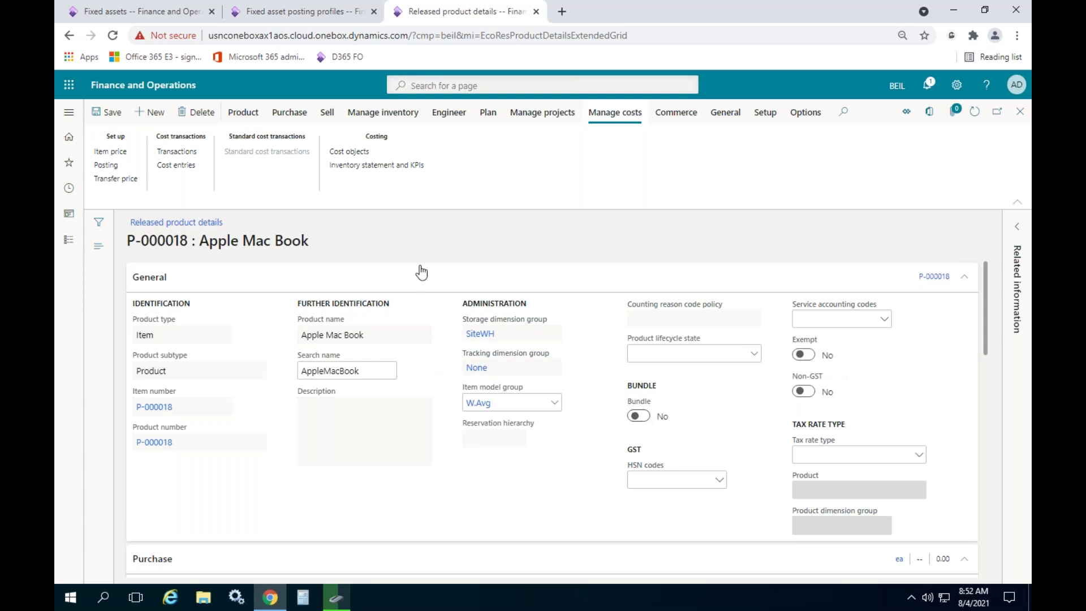
{"action": "left_click", "coordinate": [301, 115]}
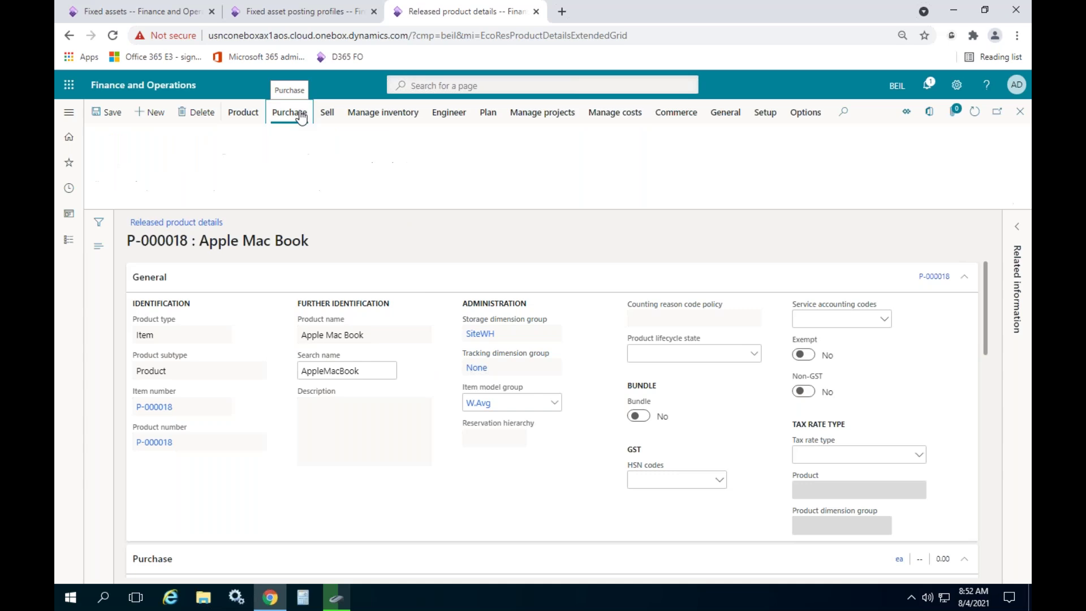
{"action": "left_click", "coordinate": [230, 115]}
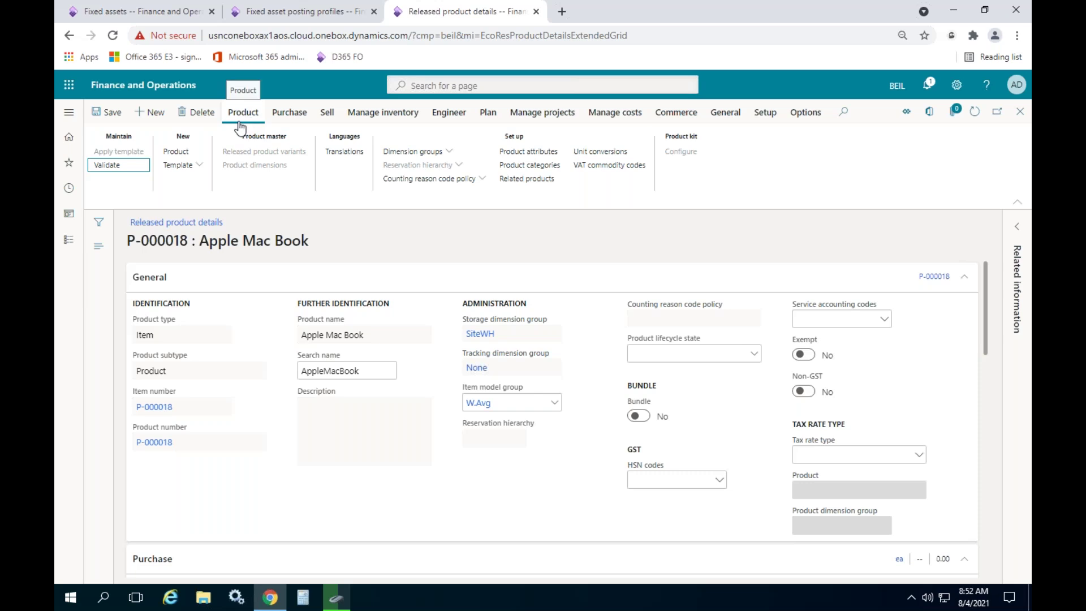
{"action": "left_click", "coordinate": [612, 152]}
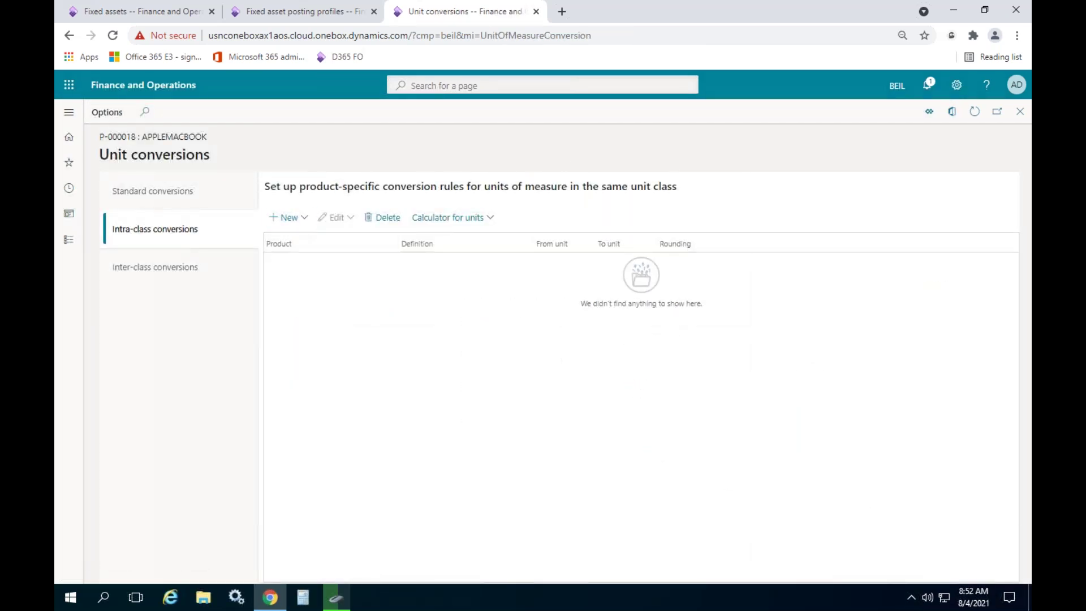
{"action": "left_click", "coordinate": [288, 217]}
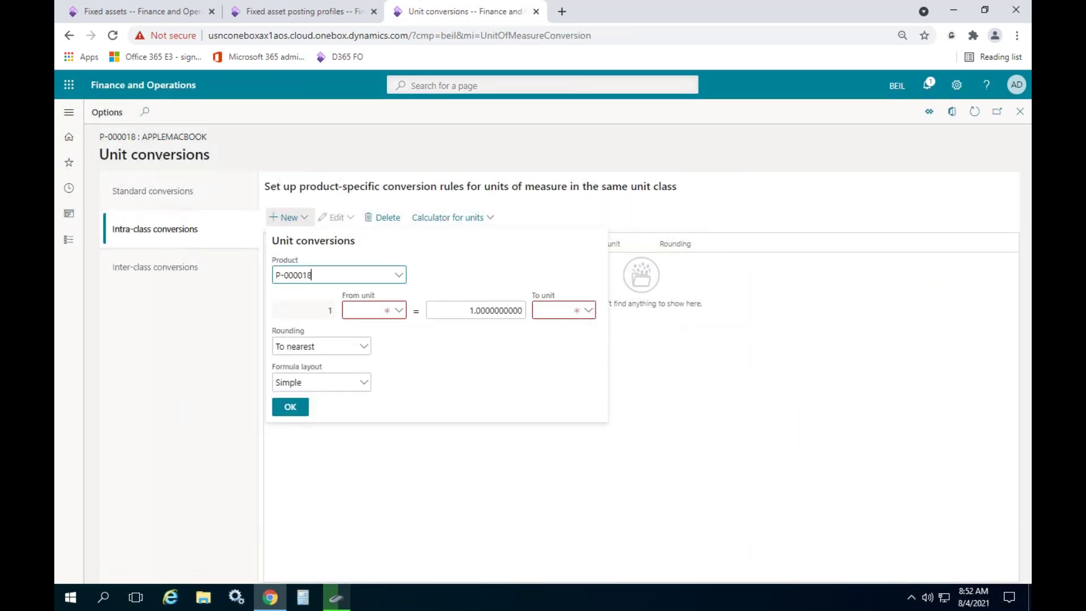
{"action": "left_click", "coordinate": [650, 343]}
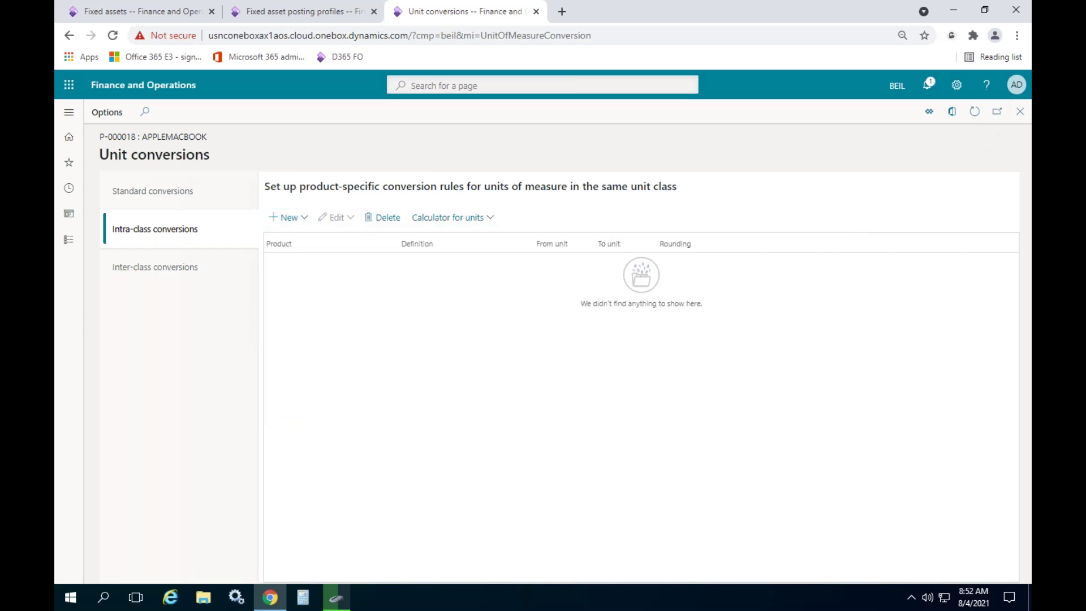
{"action": "left_click", "coordinate": [1020, 112]}
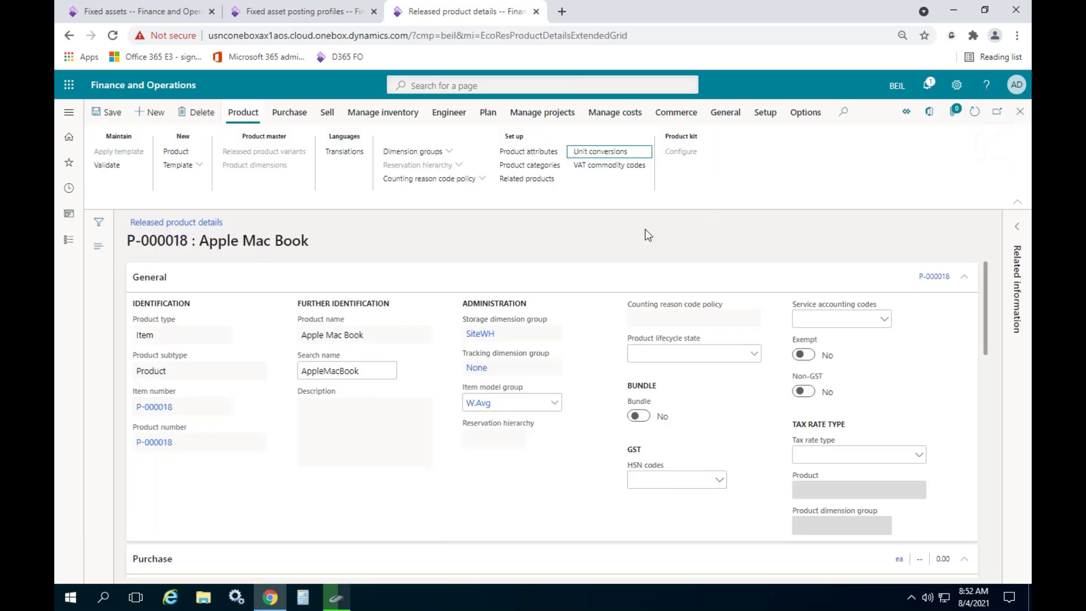
Start a new intra-class unit conversion for the Apple Mac Book product with Box as the from unit.
{"action": "left_click", "coordinate": [594, 153]}
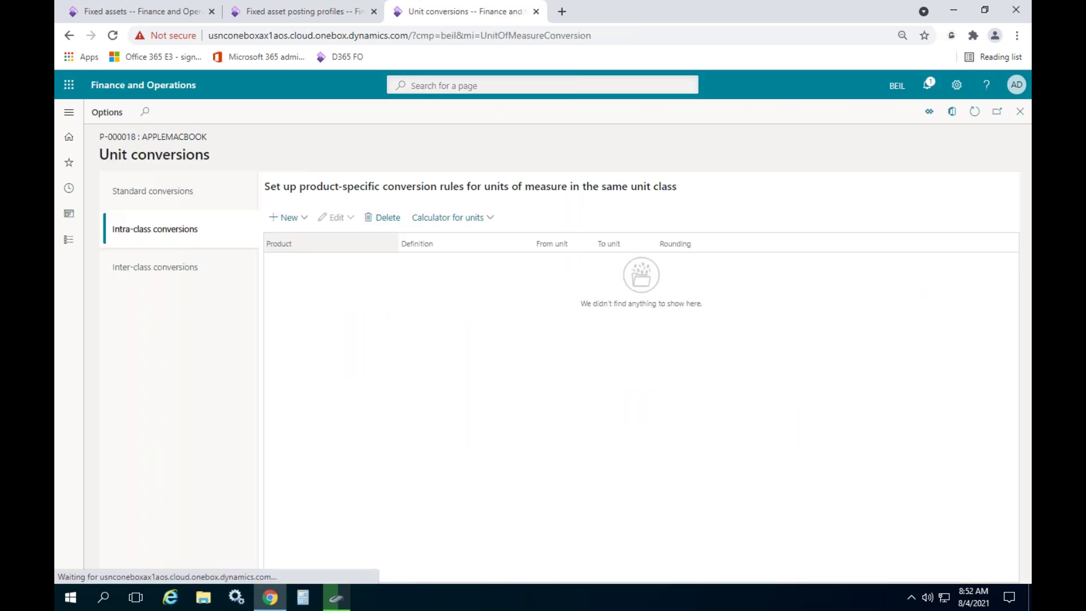
{"action": "left_click", "coordinate": [299, 220]}
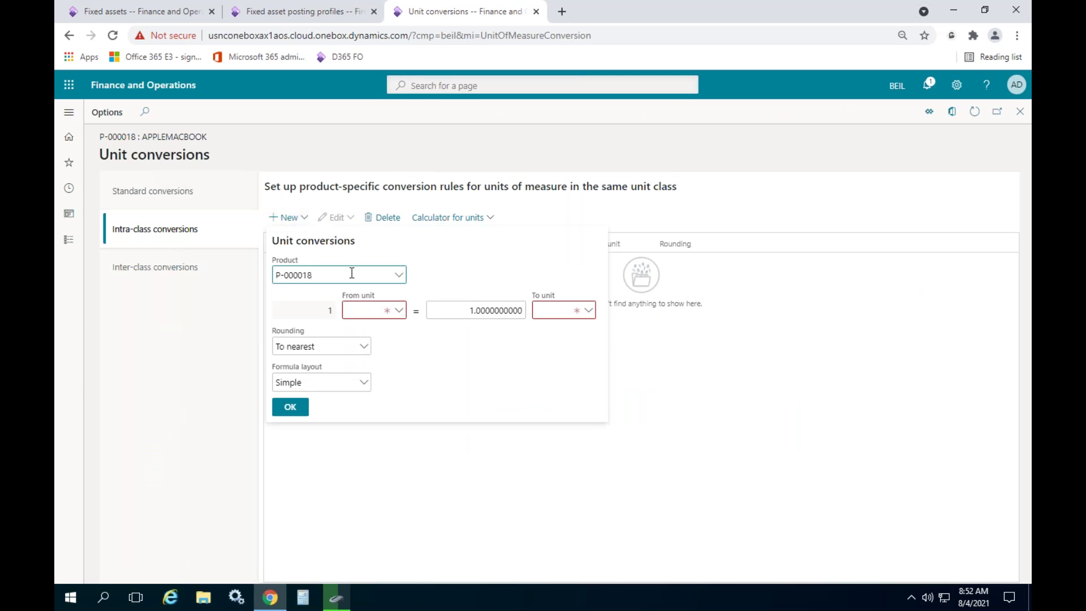
{"action": "left_click", "coordinate": [376, 310]}
{"action": "left_click", "coordinate": [591, 311]}
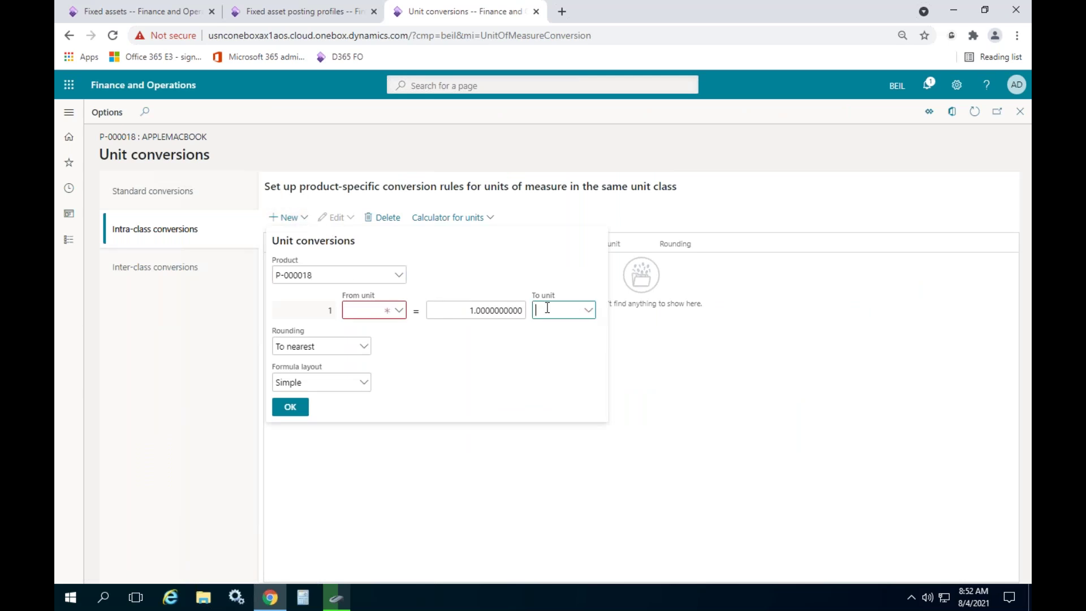
{"action": "left_click", "coordinate": [524, 310]}
{"action": "left_click", "coordinate": [375, 307]}
{"action": "left_click", "coordinate": [569, 310]}
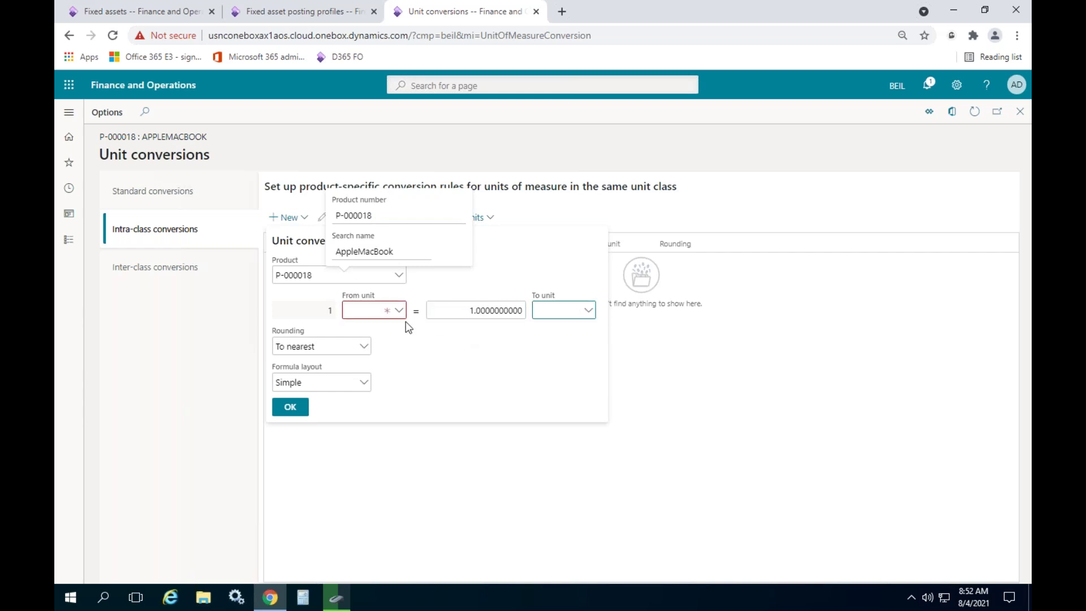
{"action": "left_click", "coordinate": [368, 312]}
{"action": "left_click", "coordinate": [563, 311]}
{"action": "left_click", "coordinate": [468, 310]}
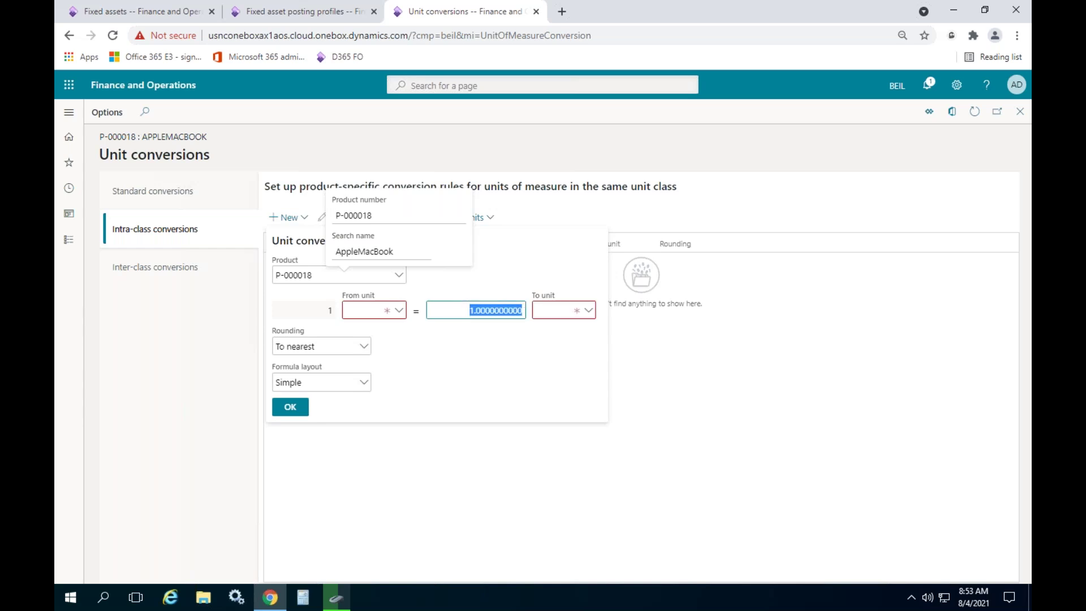
{"action": "left_click", "coordinate": [373, 309]}
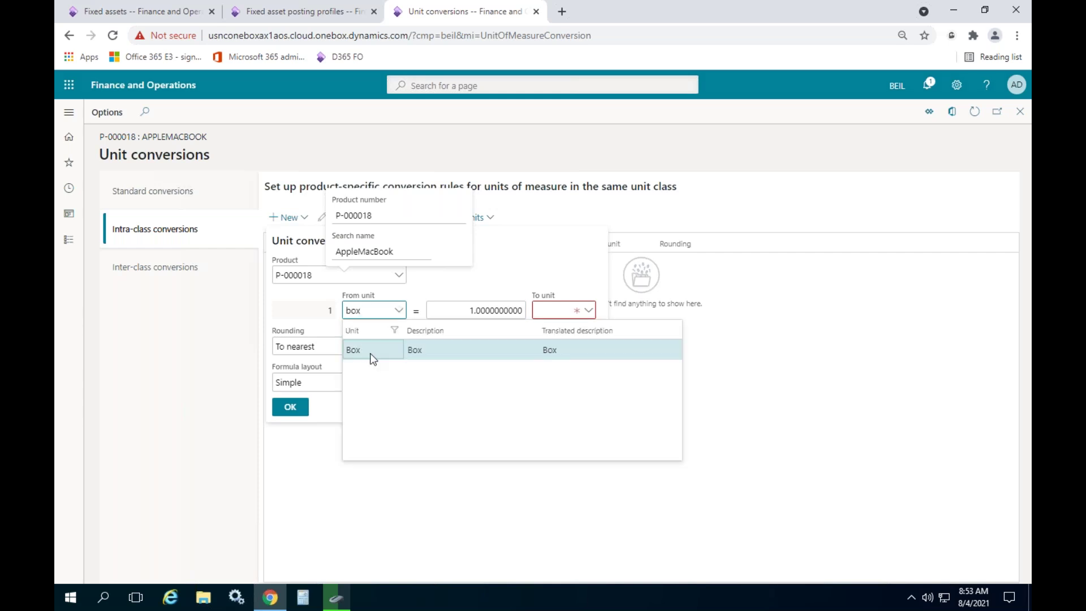
{"action": "left_click", "coordinate": [370, 350]}
Set the conversion factor to 100 and the to unit to ea, and save the conversion rule.
{"action": "left_click", "coordinate": [456, 311]}
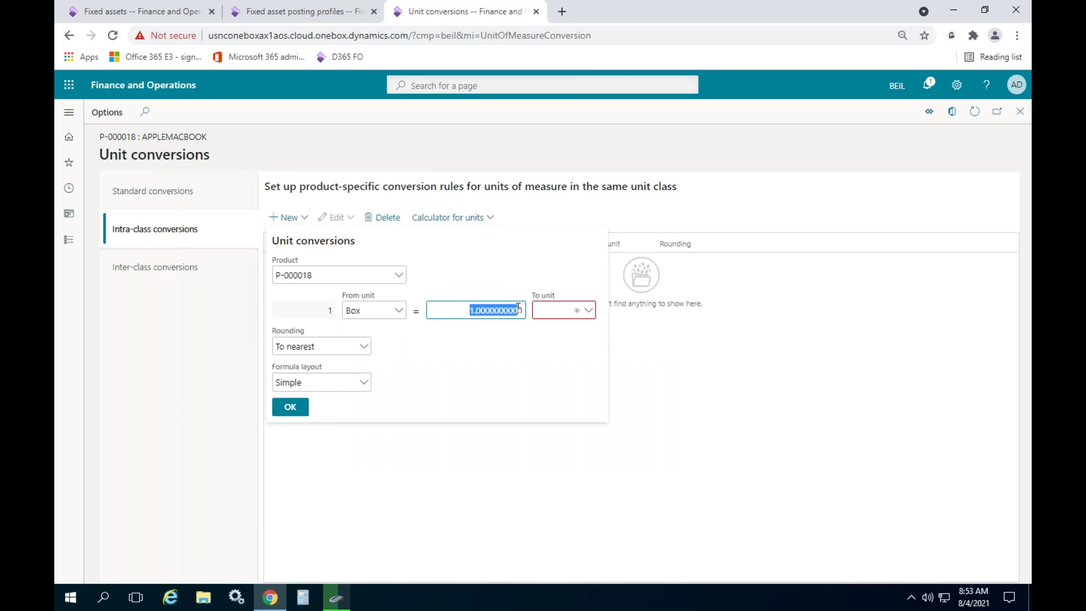
{"action": "type", "text": "100"}
{"action": "key", "text": "Tab"}
{"action": "type", "text": "ea"}
{"action": "left_click", "coordinate": [535, 365]}
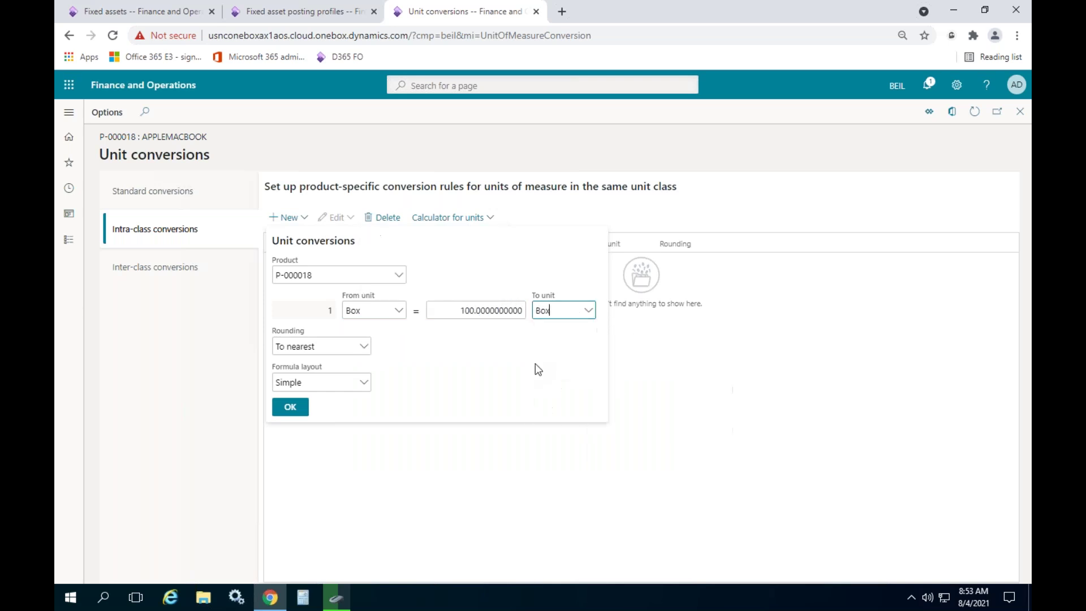
{"action": "key", "text": "BackSpace"}
{"action": "type", "text": "ea"}
{"action": "key", "text": "BackSpace"}
{"action": "key", "text": "BackSpace"}
{"action": "key", "text": "BackSpace"}
{"action": "key", "text": "BackSpace"}
{"action": "type", "text": "ea"}
{"action": "key", "text": "Tab"}
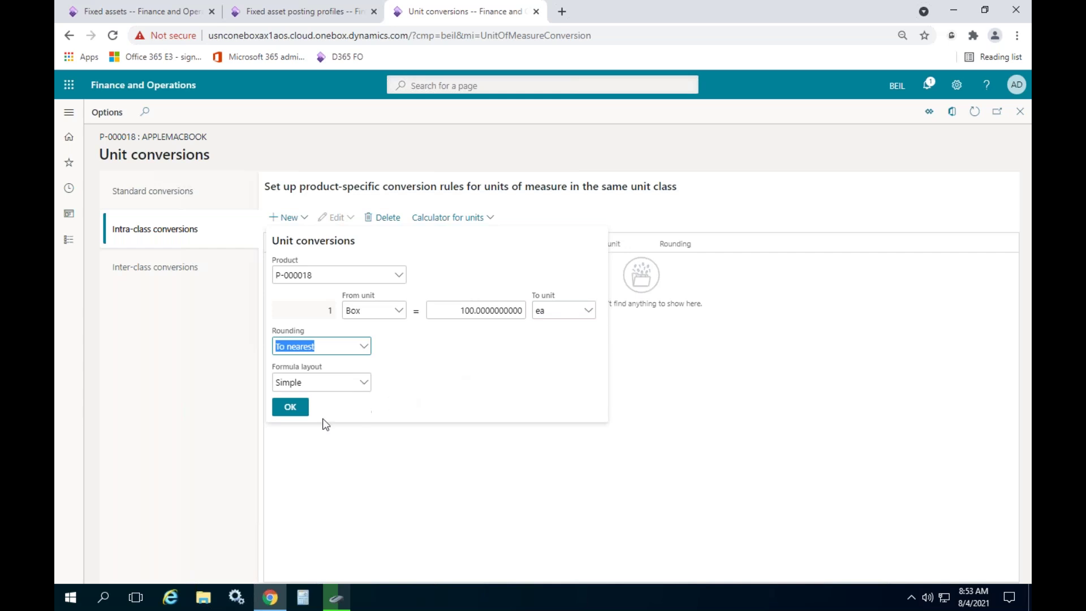
{"action": "left_click", "coordinate": [290, 415]}
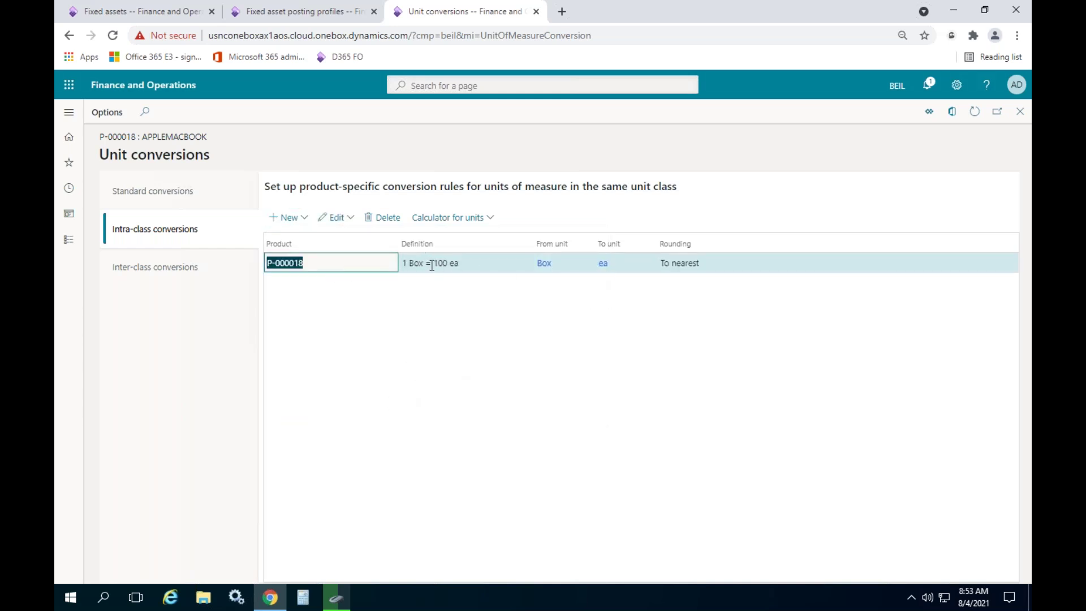
{"action": "left_click", "coordinate": [467, 264]}
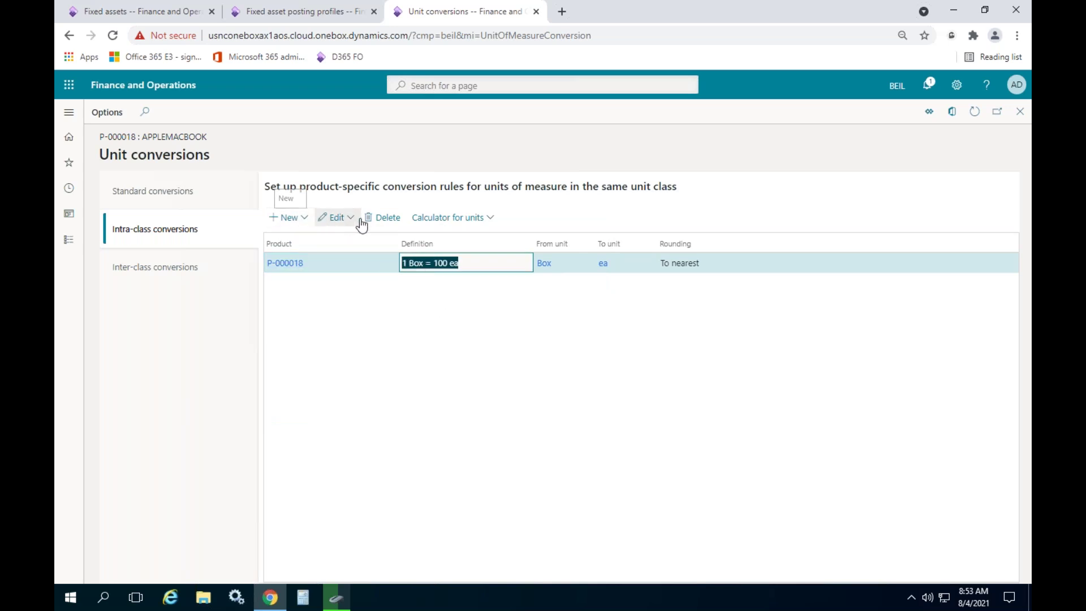
Close the unit conversion rules and the Apple Mac Book product details, returning to the released products list.
{"action": "double_click", "coordinate": [462, 262]}
{"action": "left_click_drag", "start_coordinate": [461, 262], "coordinate": [403, 263]}
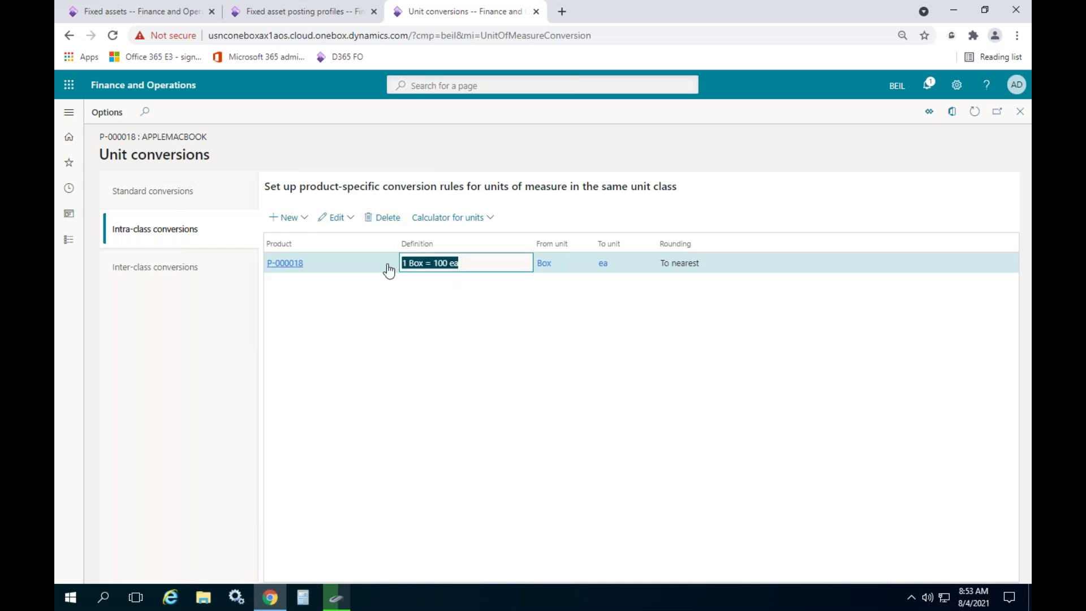
{"action": "left_click", "coordinate": [482, 313]}
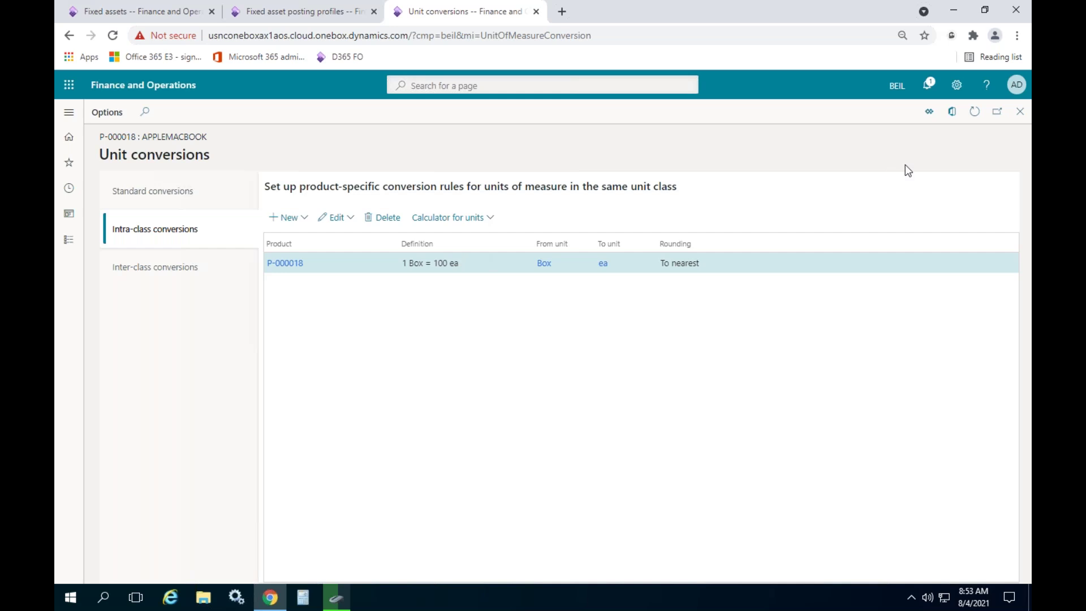
{"action": "left_click", "coordinate": [1020, 111]}
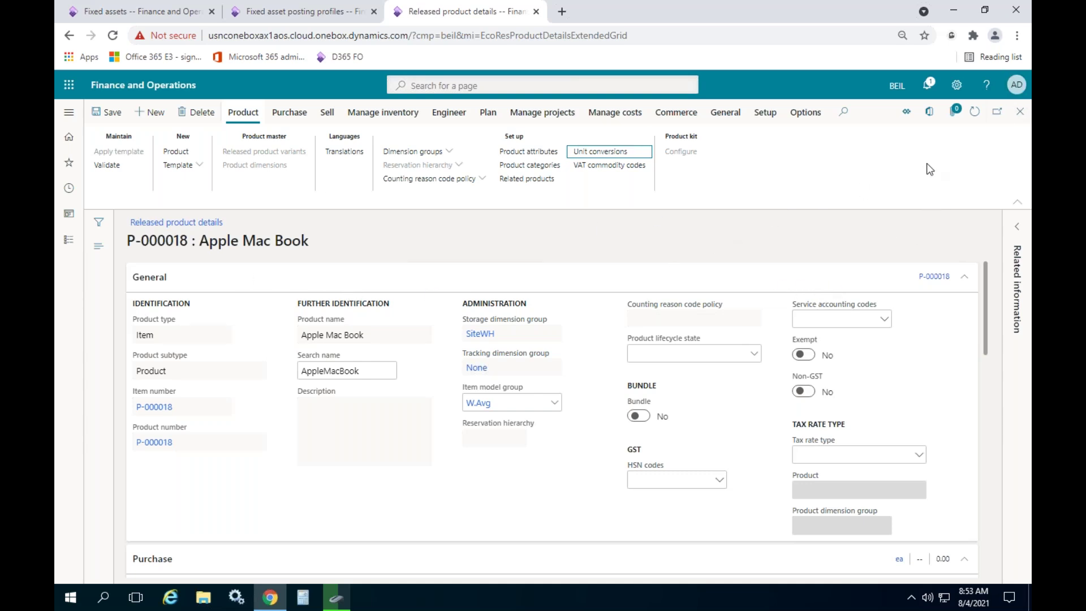
{"action": "left_click", "coordinate": [1020, 112]}
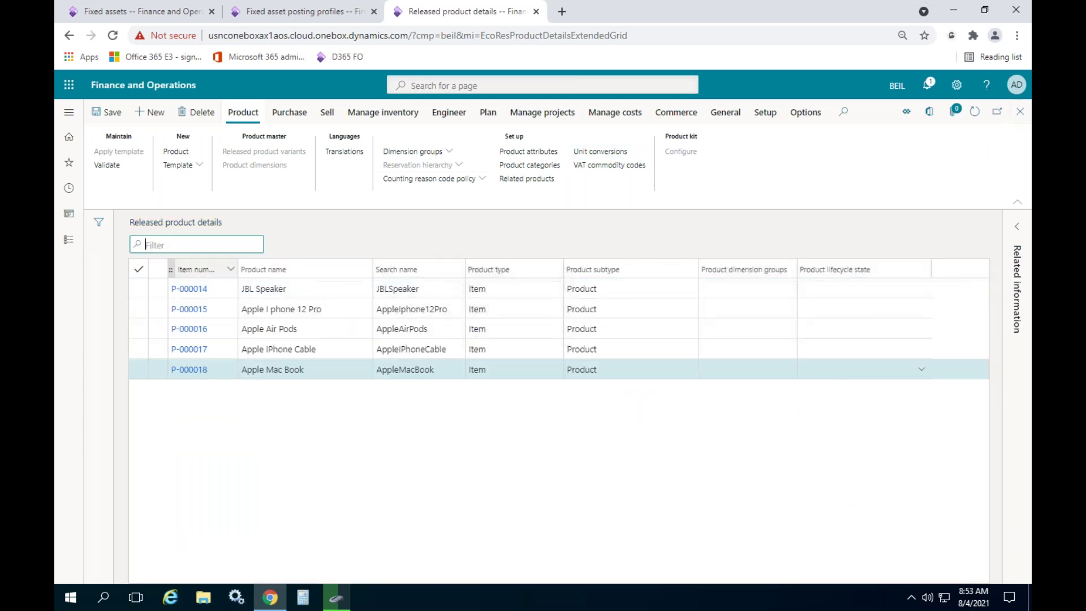
Open the list of all purchase orders in the Accounts payable module.
{"action": "left_click", "coordinate": [69, 240]}
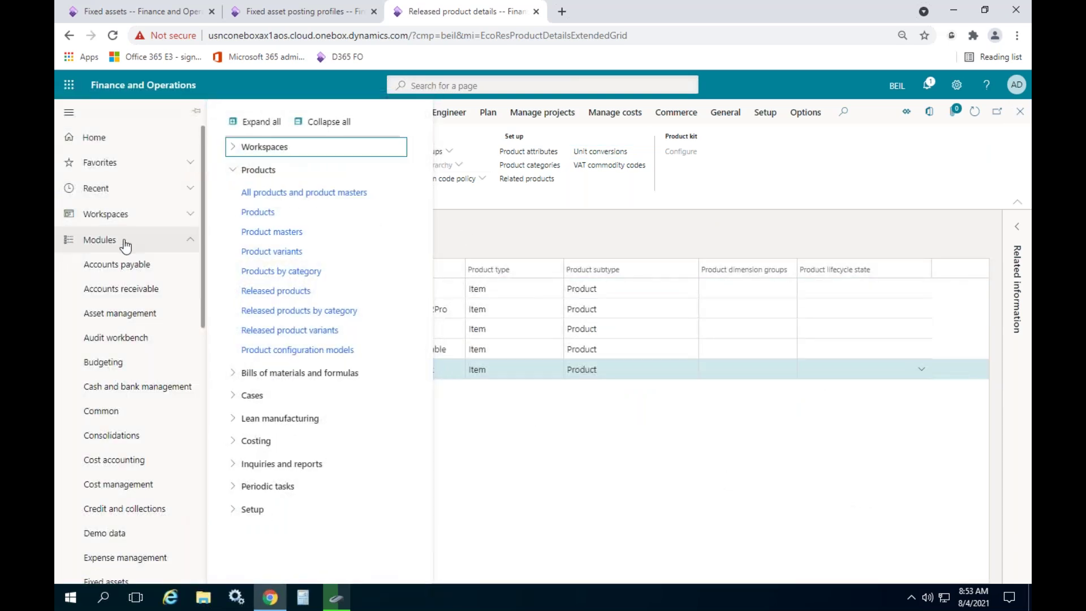
{"action": "scroll", "coordinate": [151, 308], "scroll_direction": "down", "scroll_amount": 3}
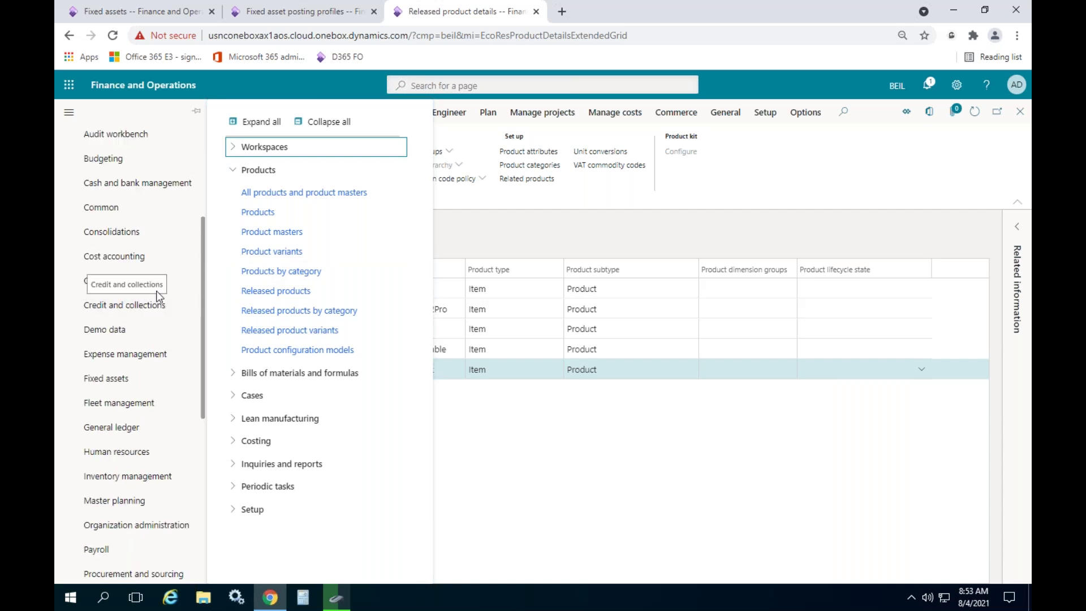
{"action": "scroll", "coordinate": [148, 237], "scroll_direction": "up", "scroll_amount": 3}
{"action": "left_click", "coordinate": [136, 273]}
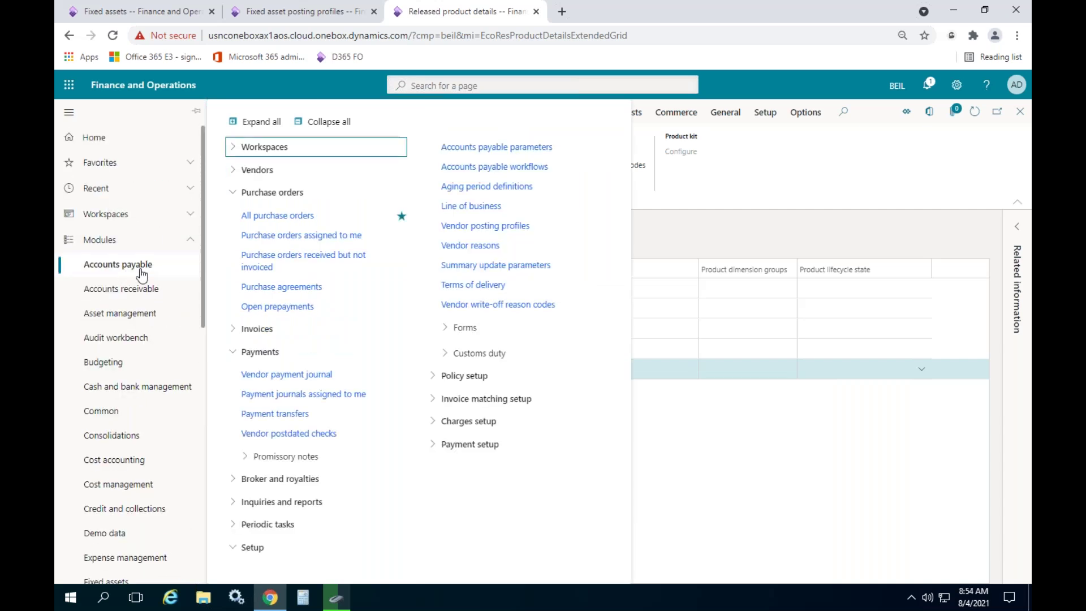
{"action": "left_click", "coordinate": [274, 218]}
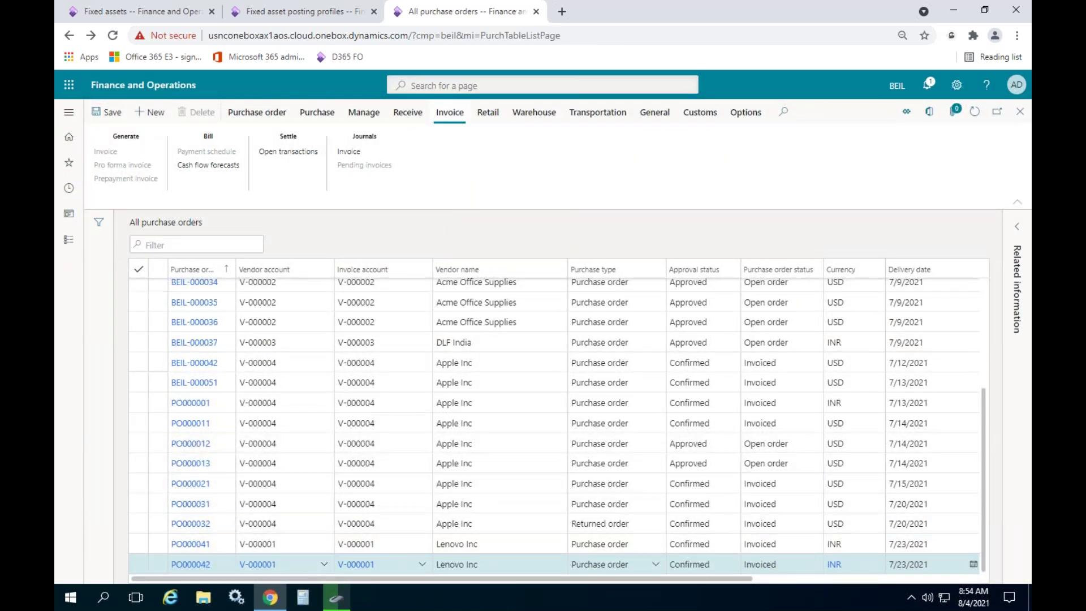
Start a new purchase order with Apple Inc as the vendor.
{"action": "left_click", "coordinate": [152, 113]}
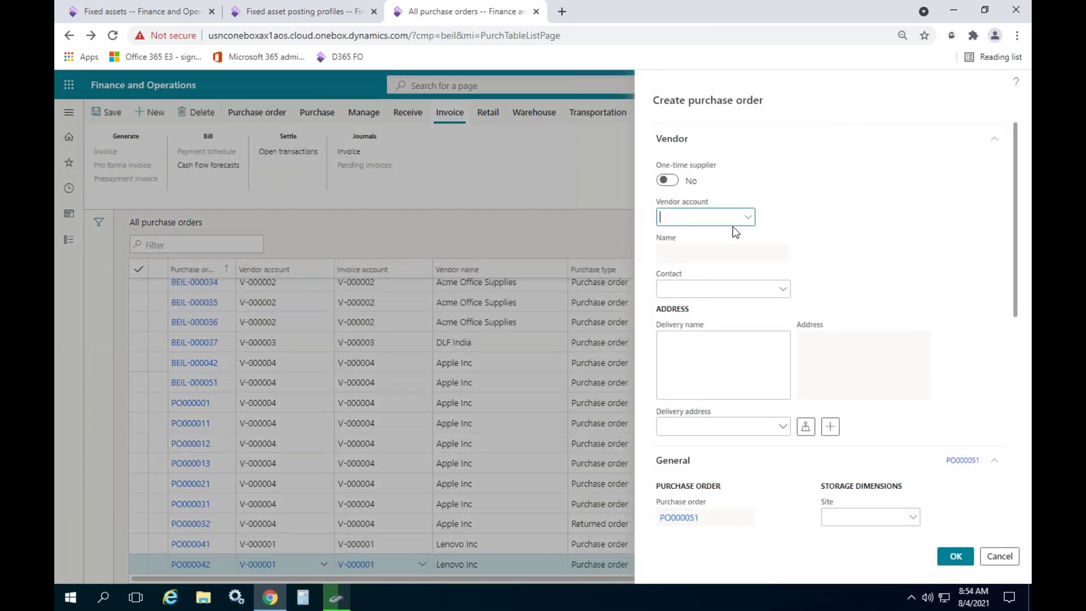
{"action": "left_click", "coordinate": [746, 220]}
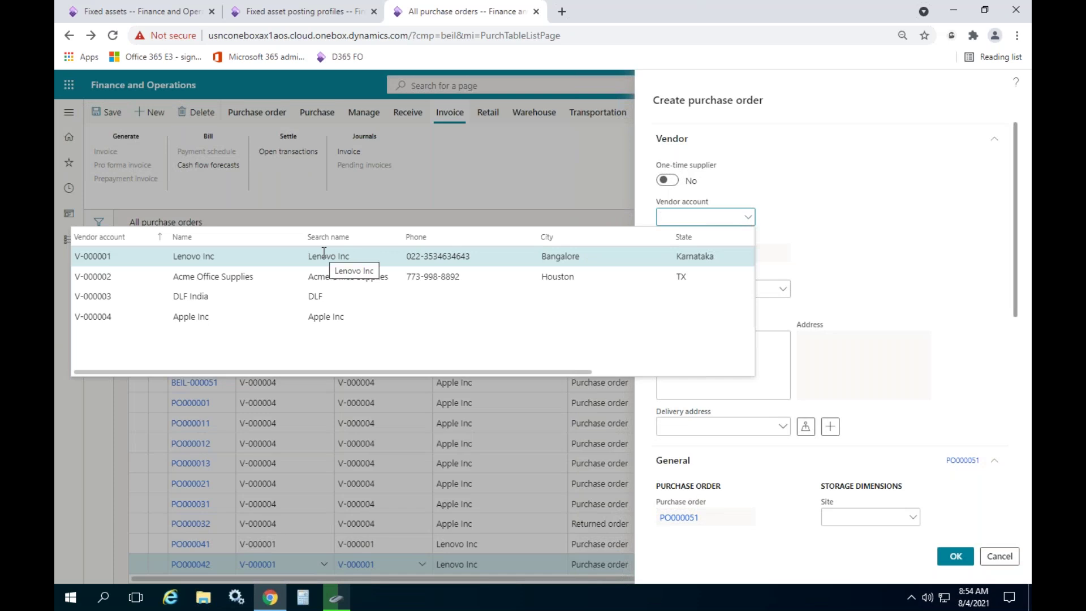
{"action": "left_click", "coordinate": [327, 316]}
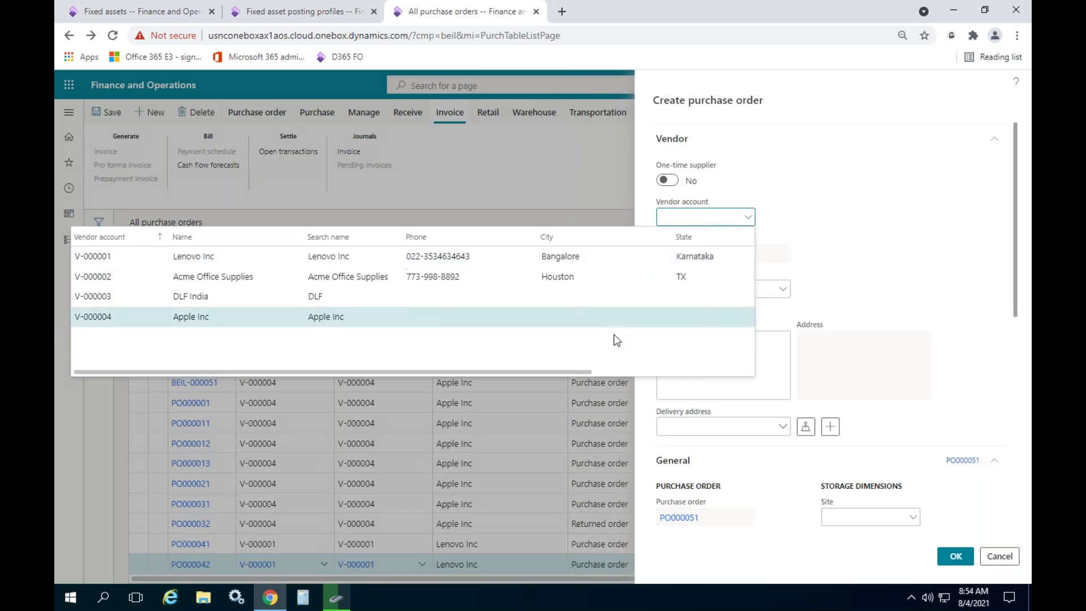
Set the purchase order's warehouse to GCB at site Hyd and create the order.
{"action": "scroll", "coordinate": [881, 292], "scroll_direction": "down", "scroll_amount": 7}
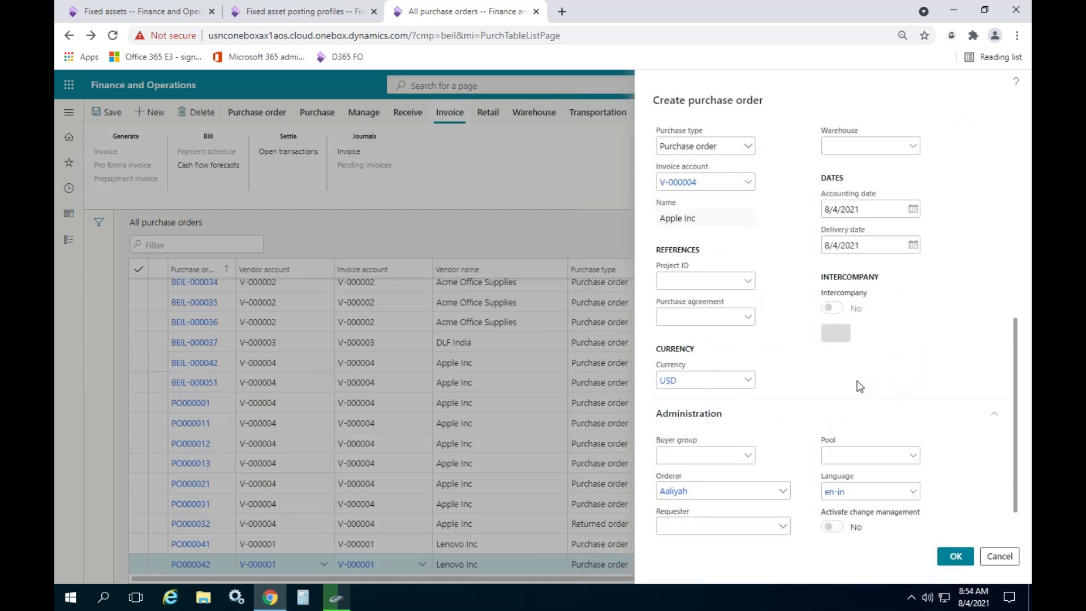
{"action": "scroll", "coordinate": [856, 388], "scroll_direction": "down", "scroll_amount": 1}
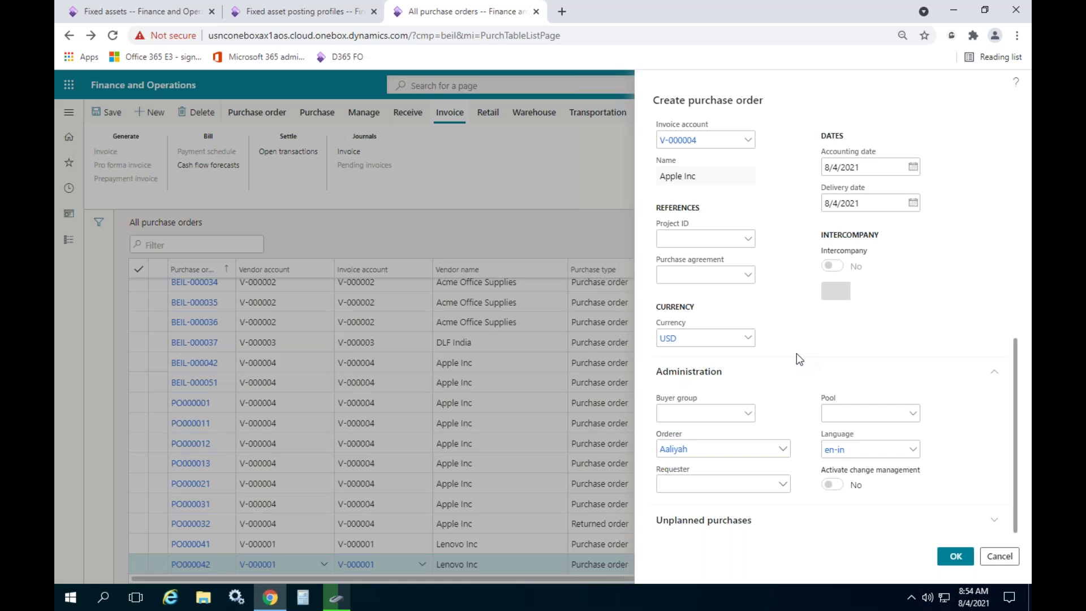
{"action": "scroll", "coordinate": [796, 353], "scroll_direction": "up", "scroll_amount": 4}
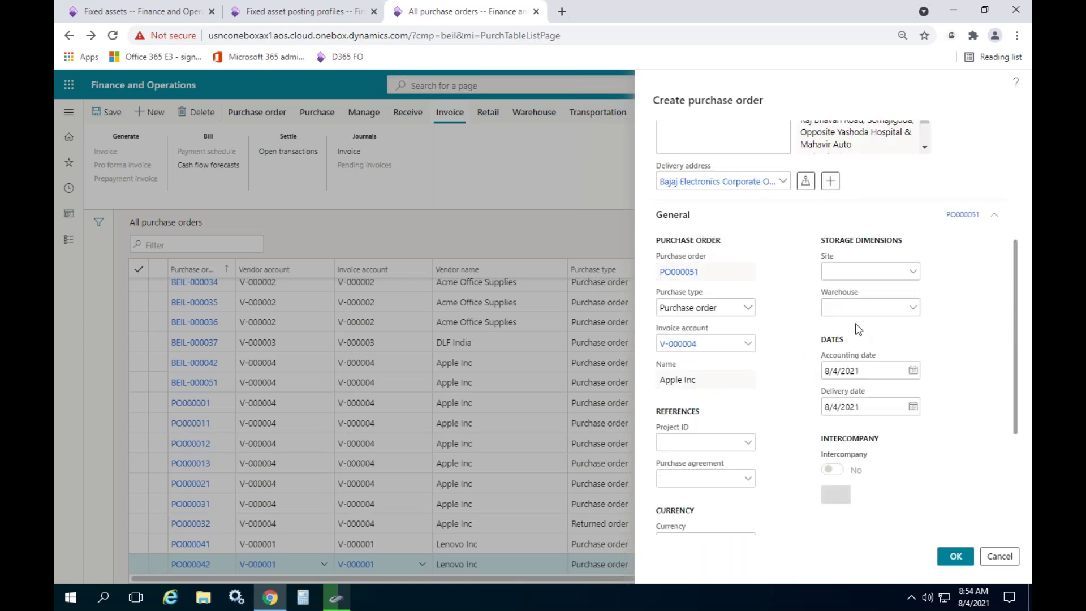
{"action": "left_click", "coordinate": [915, 308]}
{"action": "left_click", "coordinate": [914, 309]}
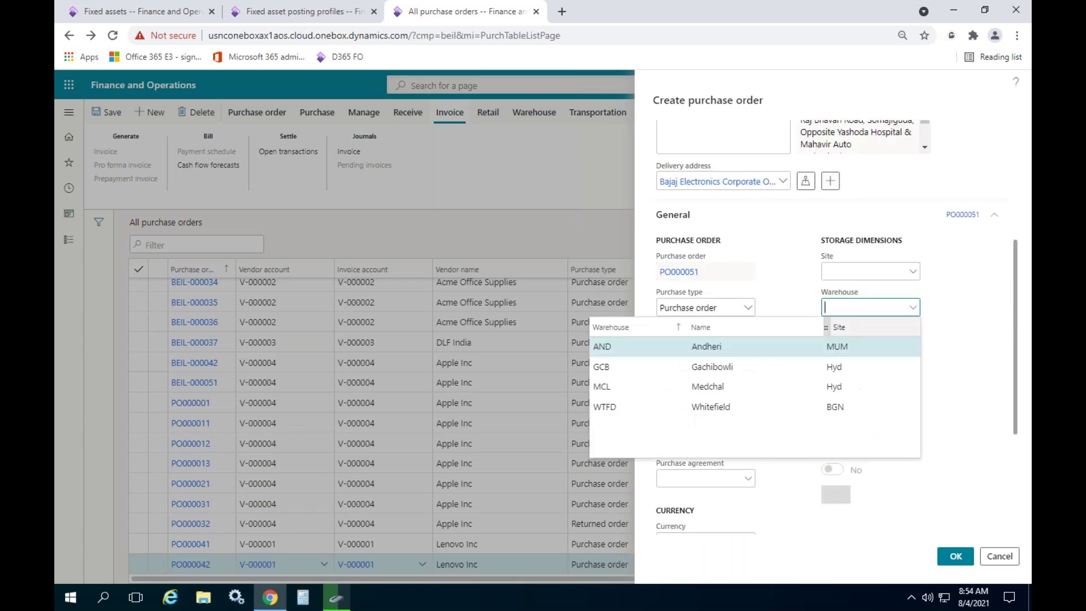
{"action": "left_click", "coordinate": [646, 368]}
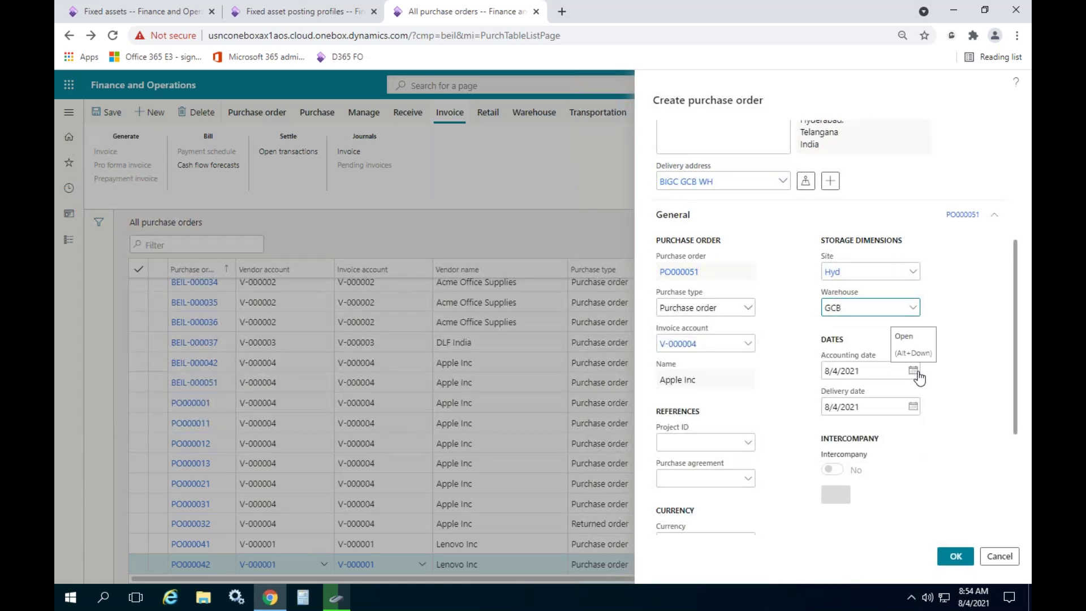
{"action": "left_click", "coordinate": [955, 558]}
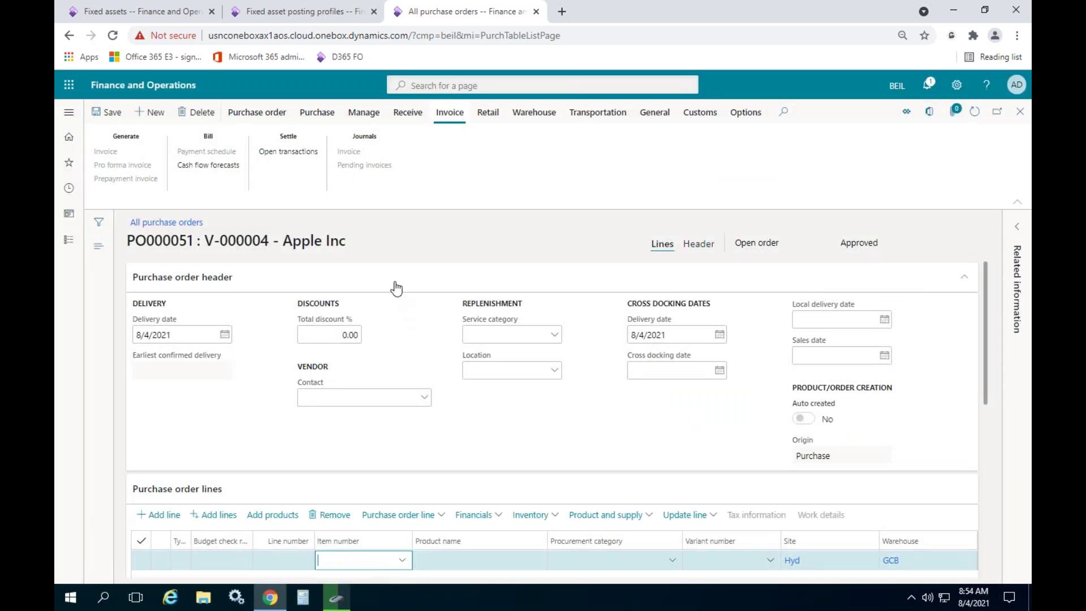
Collapse the purchase order header and try to assign item P-000018, Apple Mac Book, to the first order line.
{"action": "left_click", "coordinate": [396, 288]}
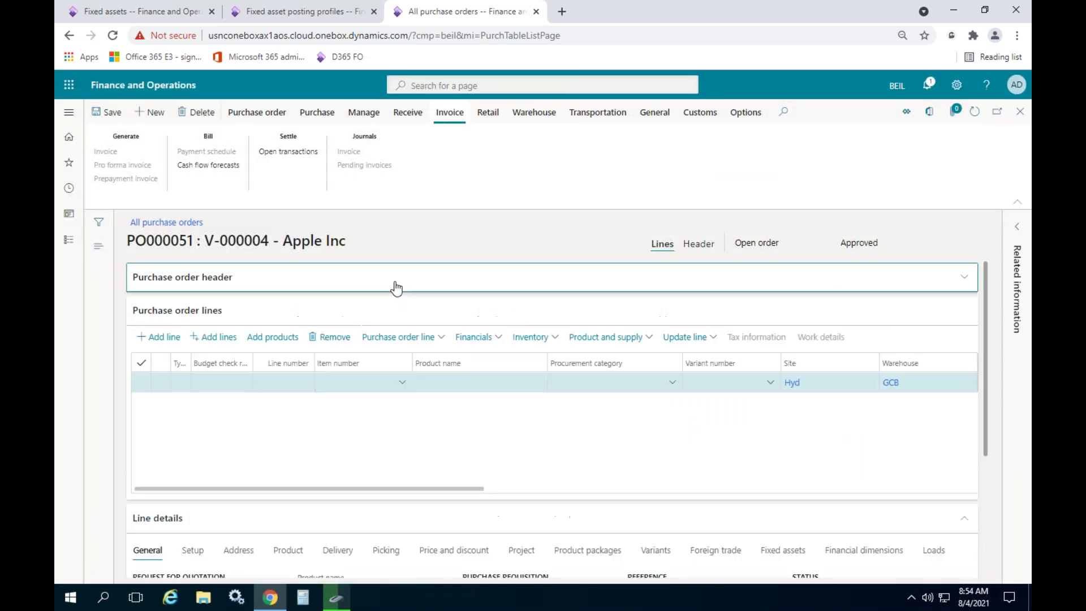
{"action": "left_click", "coordinate": [402, 382]}
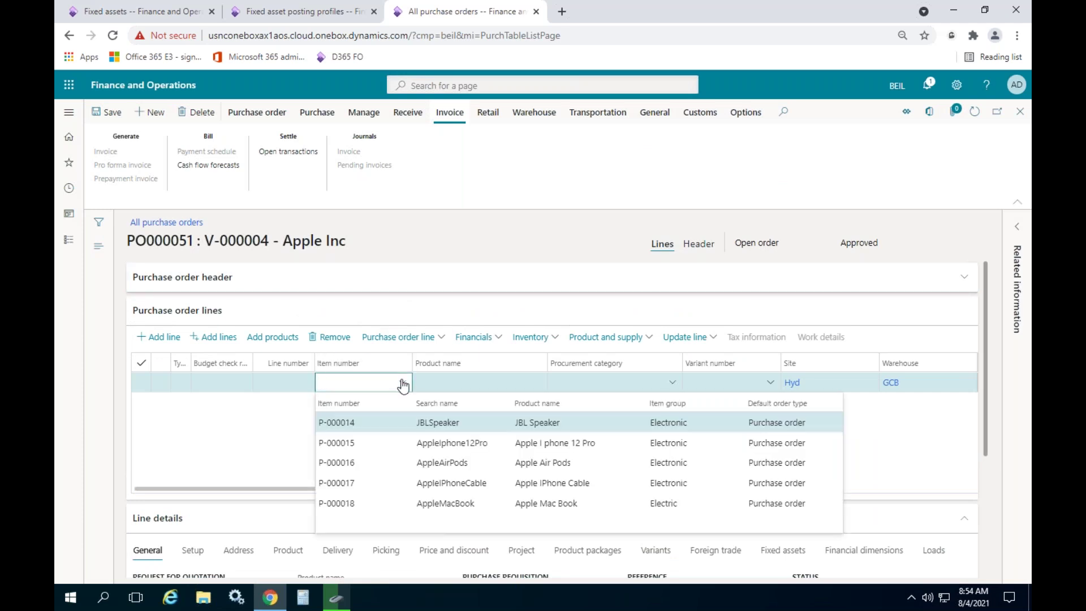
{"action": "left_click", "coordinate": [345, 500]}
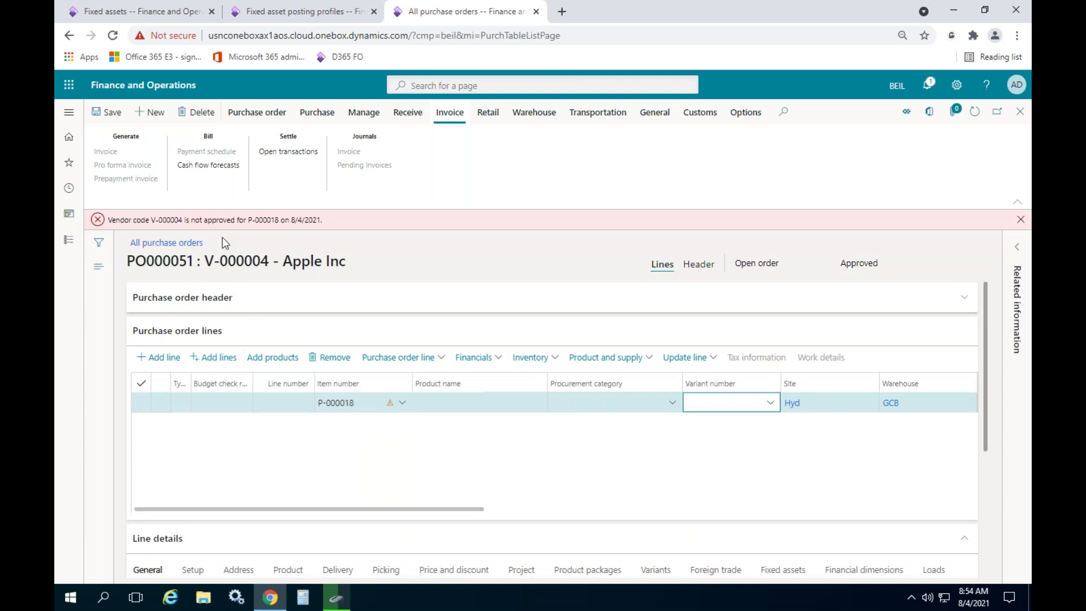
Go to the released product details from the order line's item number and bring up the purchase settings for Apple Mac Book.
{"action": "right_click", "coordinate": [401, 406]}
{"action": "left_click", "coordinate": [451, 518]}
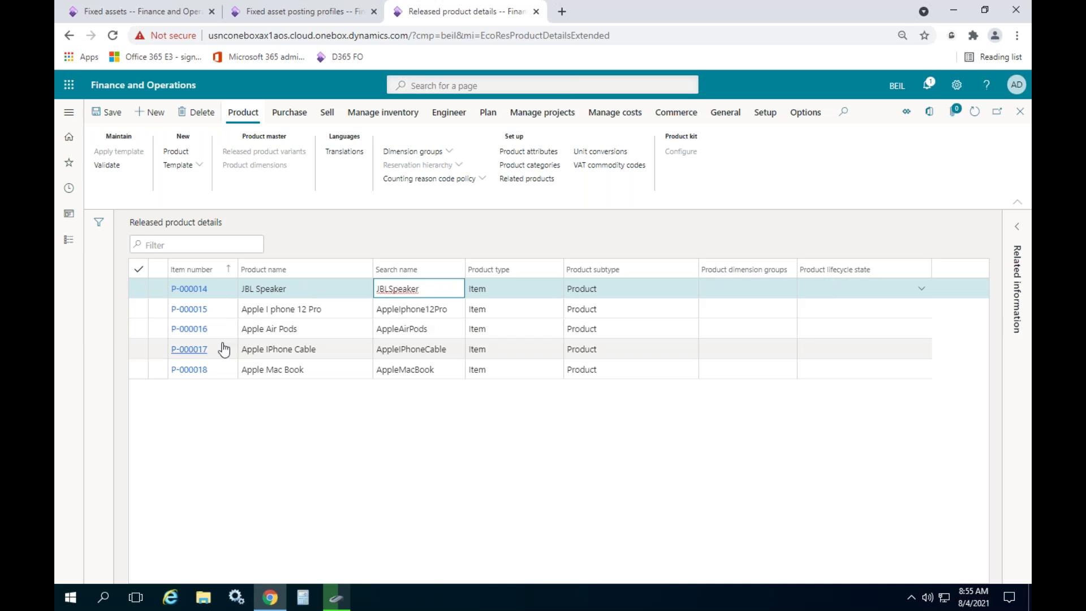
{"action": "left_click", "coordinate": [261, 368]}
{"action": "left_click", "coordinate": [281, 116]}
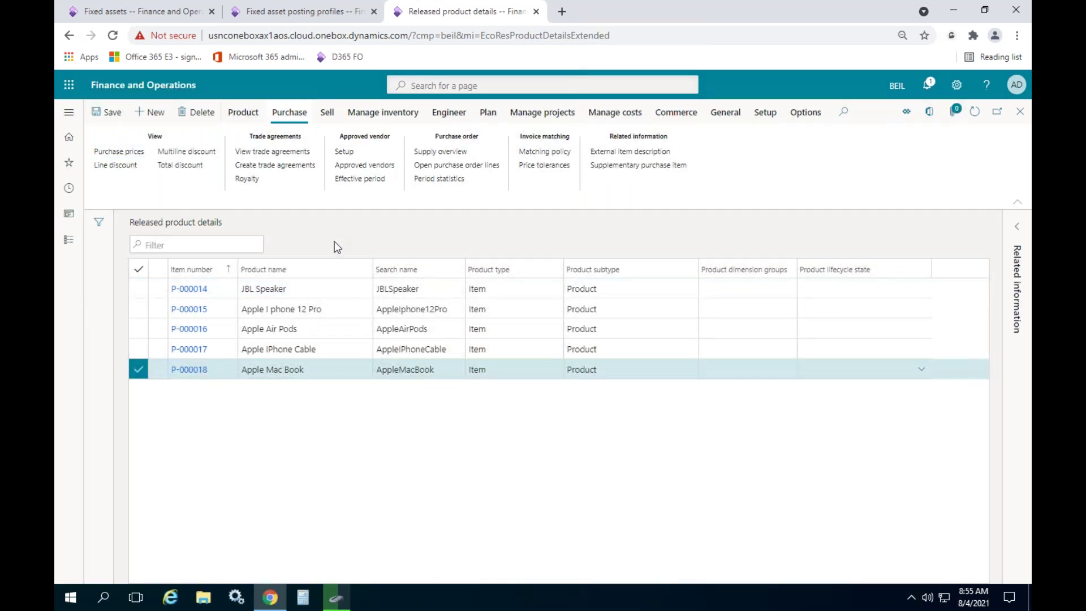
Add Apple Inc to the Apple Mac Book's approved vendor list and return to the purchase order.
{"action": "left_click", "coordinate": [153, 114]}
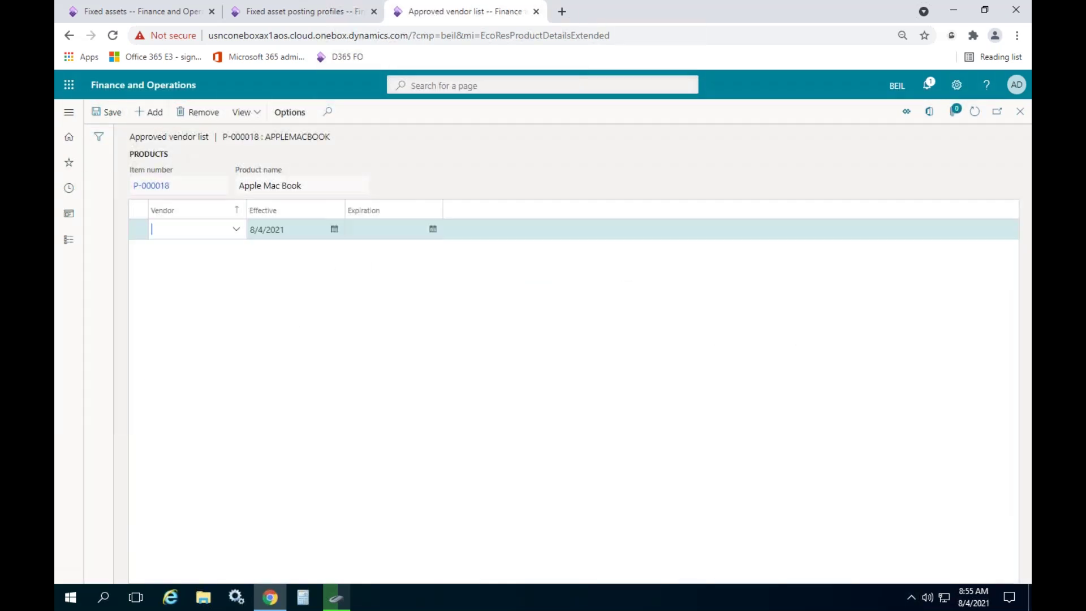
{"action": "left_click", "coordinate": [235, 230]}
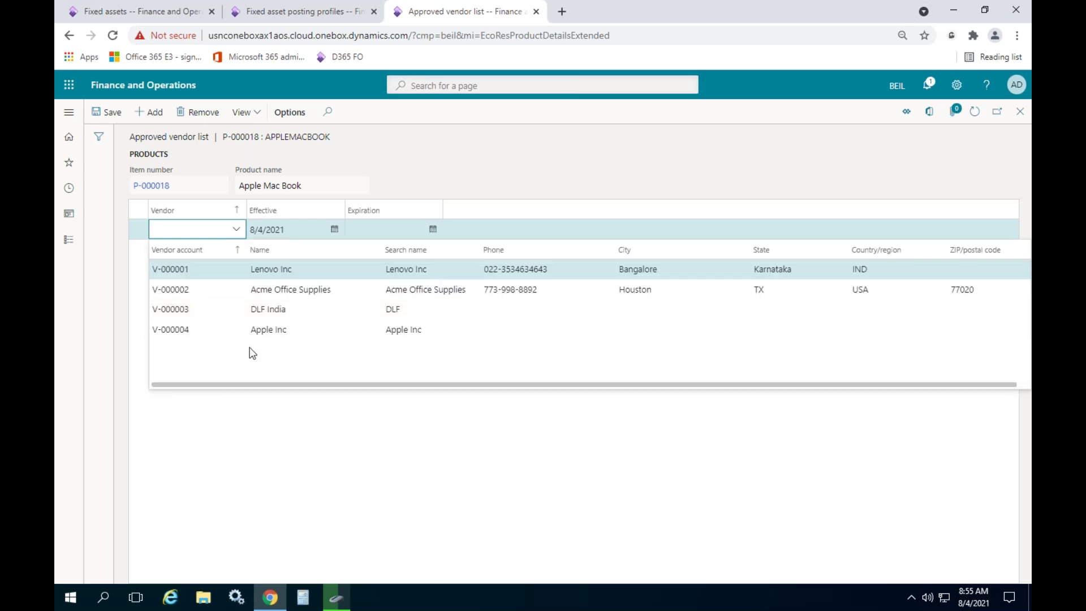
{"action": "left_click", "coordinate": [279, 330]}
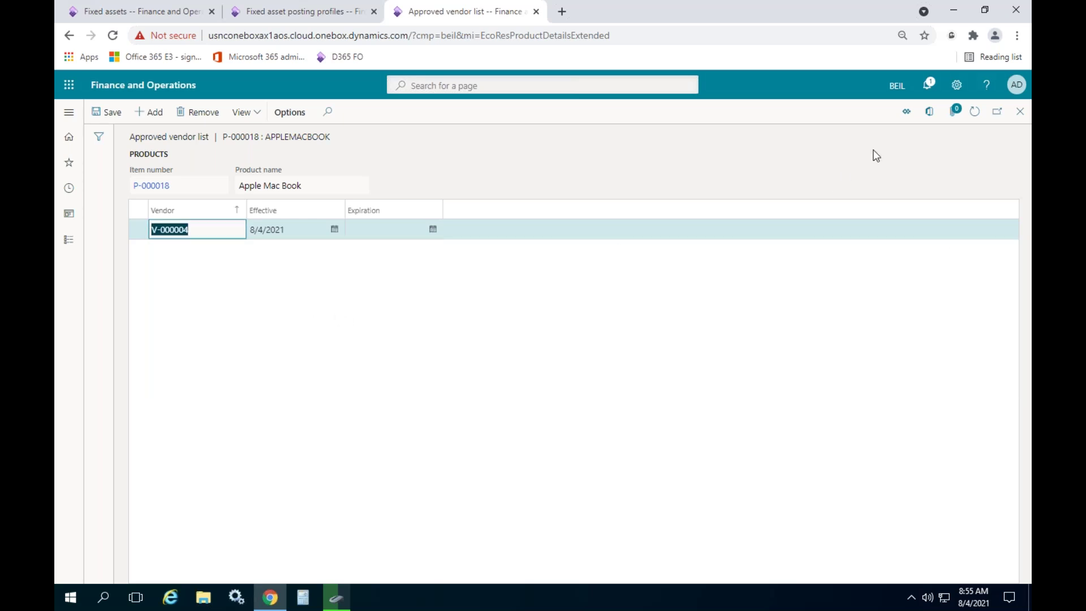
{"action": "left_click", "coordinate": [1020, 111]}
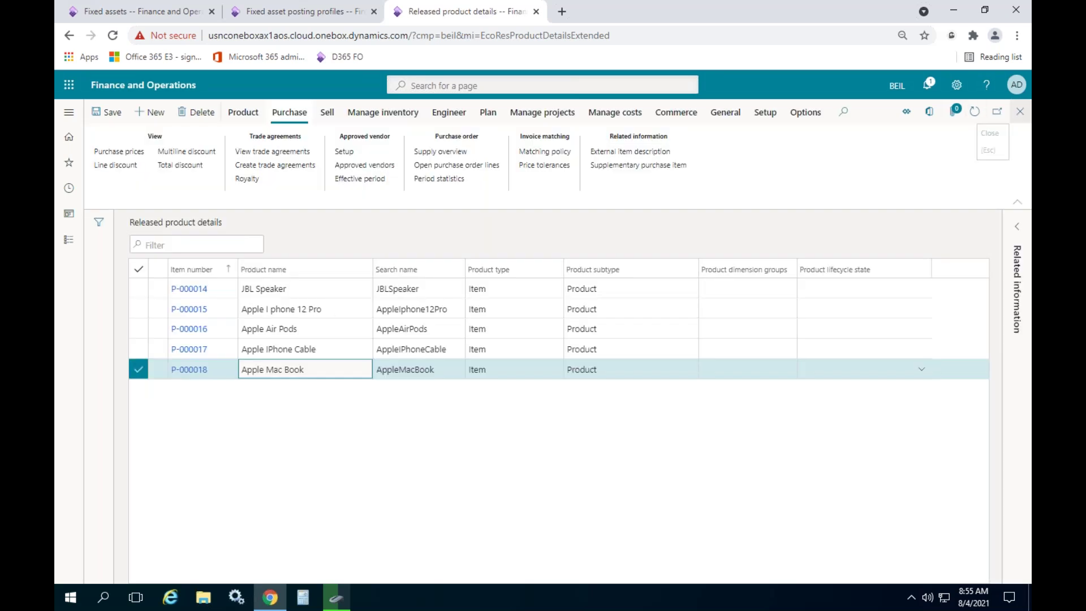
{"action": "left_click", "coordinate": [1020, 111]}
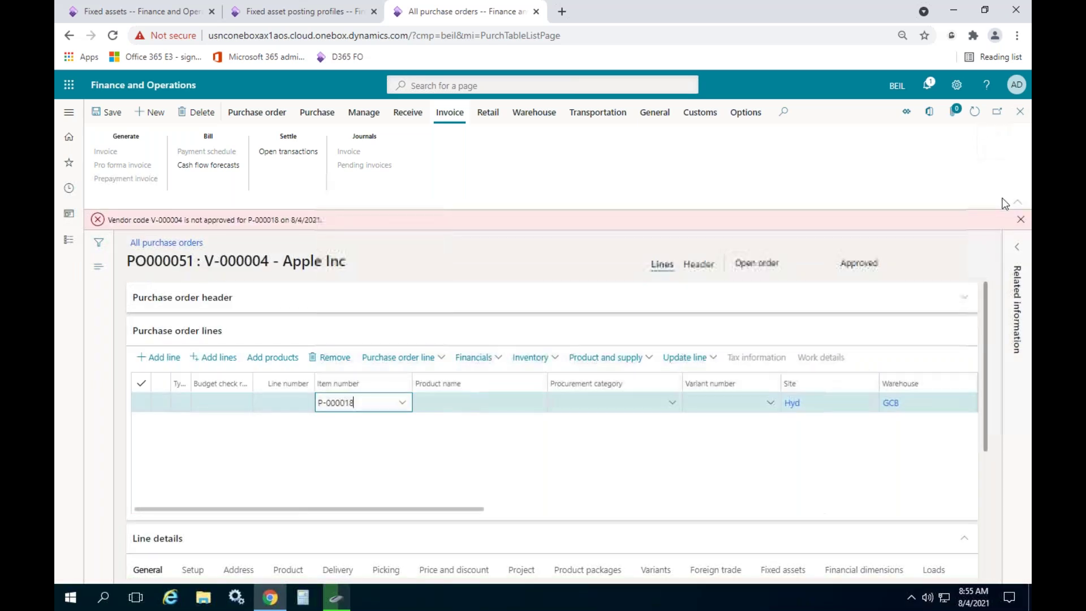
Dismiss the vendor approval error and assign item P-000018, Apple Mac Book, to the purchase order line.
{"action": "left_click", "coordinate": [1020, 219]}
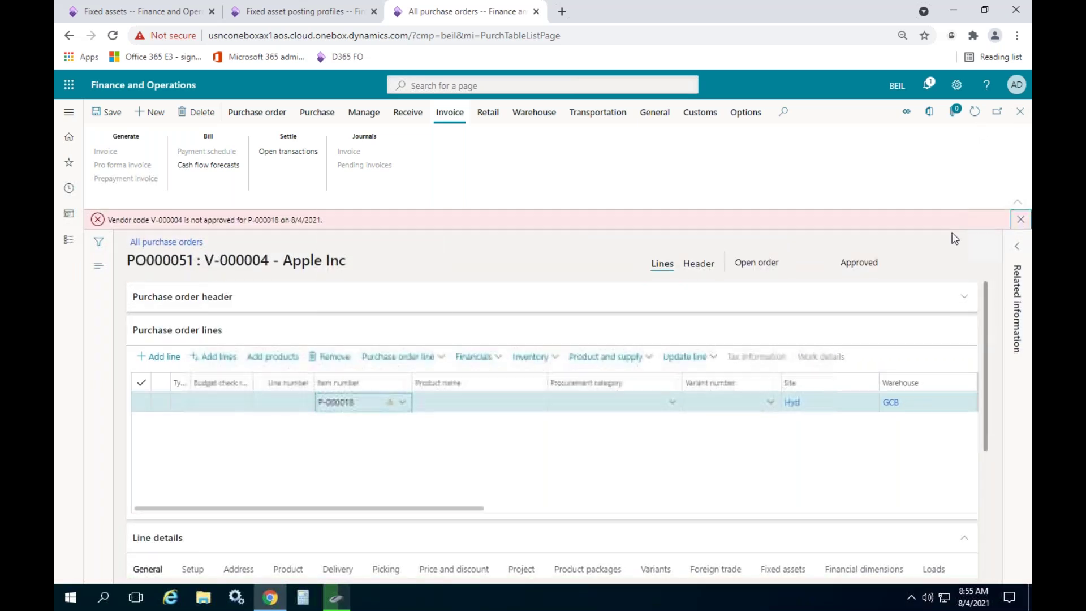
{"action": "left_click", "coordinate": [402, 382]}
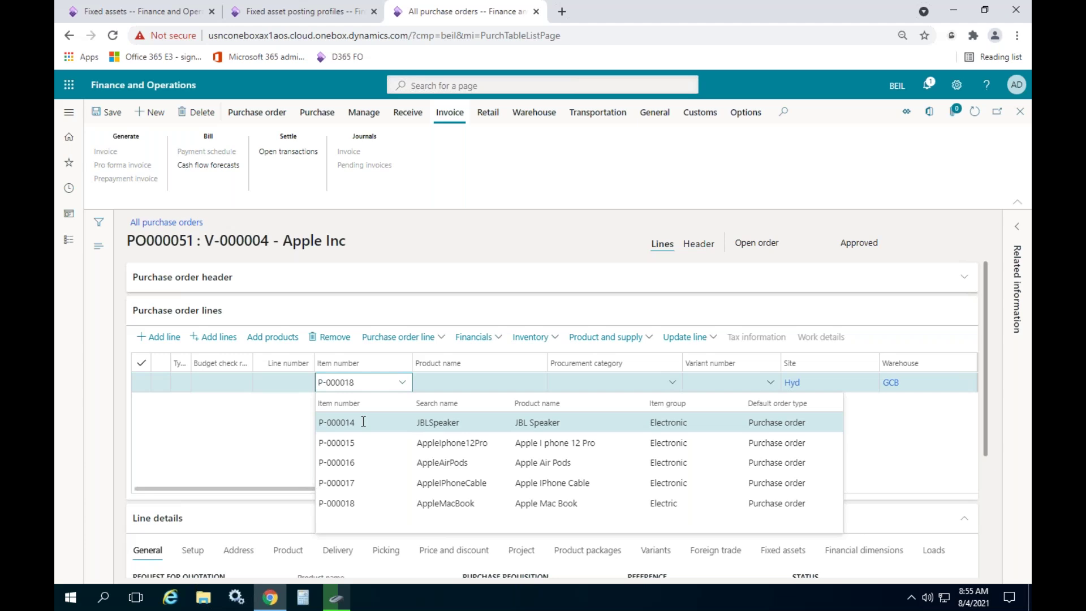
{"action": "left_click", "coordinate": [373, 504]}
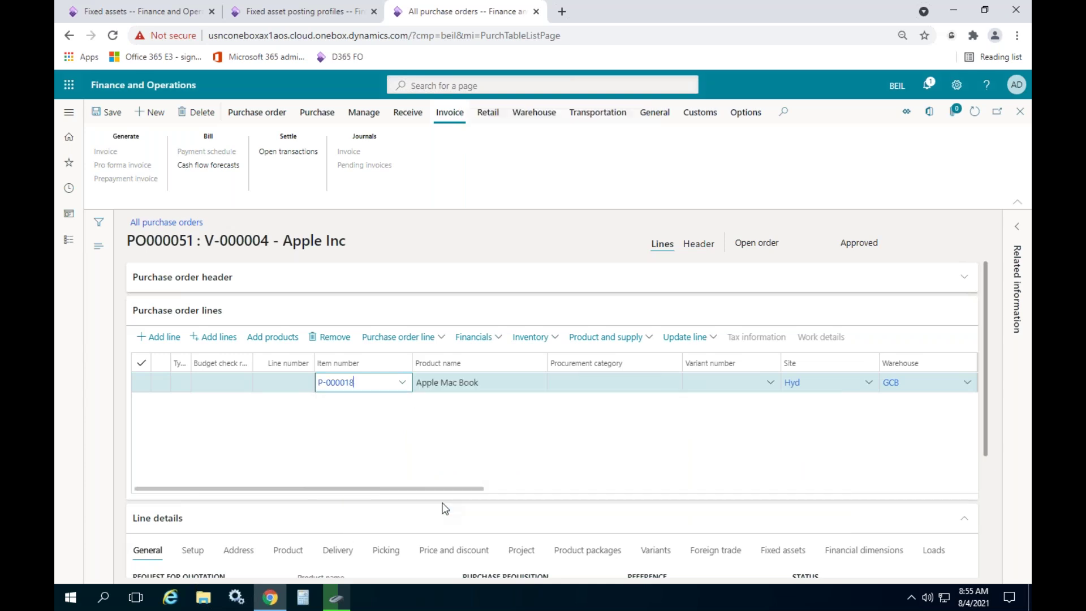
{"action": "key", "text": "Tab"}
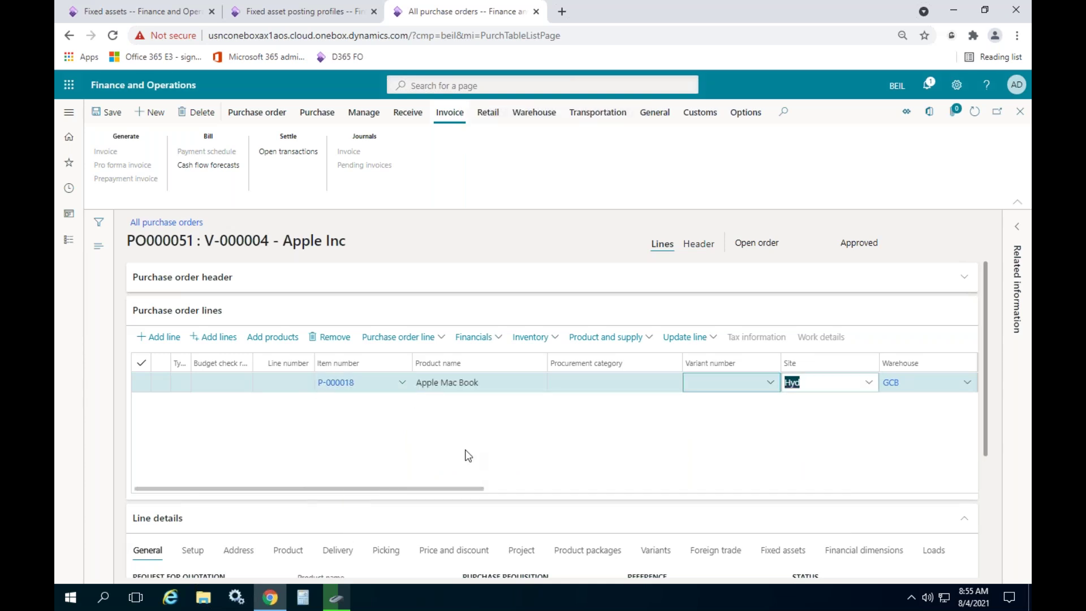
Set the unit price of the Apple Mac Book purchase order line to 100,000.
{"action": "left_click_drag", "start_coordinate": [441, 490], "coordinate": [509, 490]}
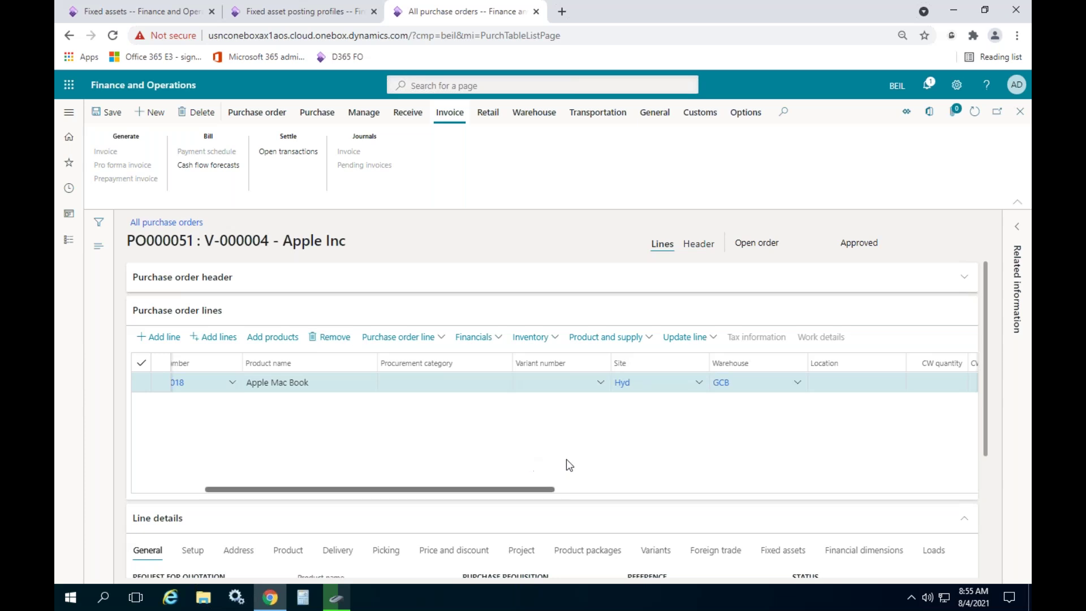
{"action": "left_click_drag", "start_coordinate": [542, 490], "coordinate": [628, 491]}
{"action": "left_click", "coordinate": [613, 388]}
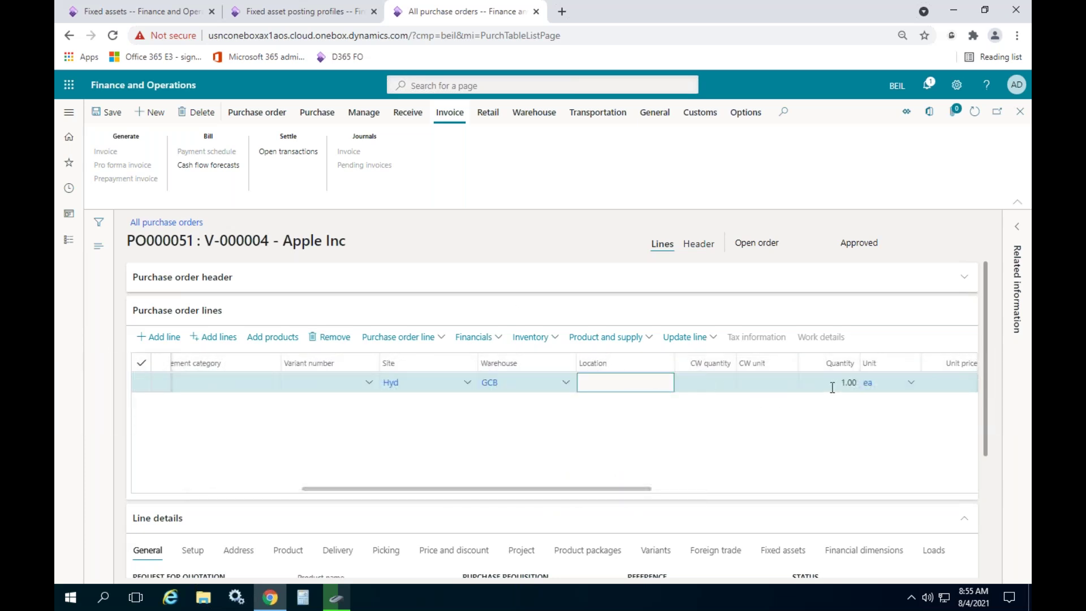
{"action": "left_click_drag", "start_coordinate": [603, 490], "coordinate": [764, 494]}
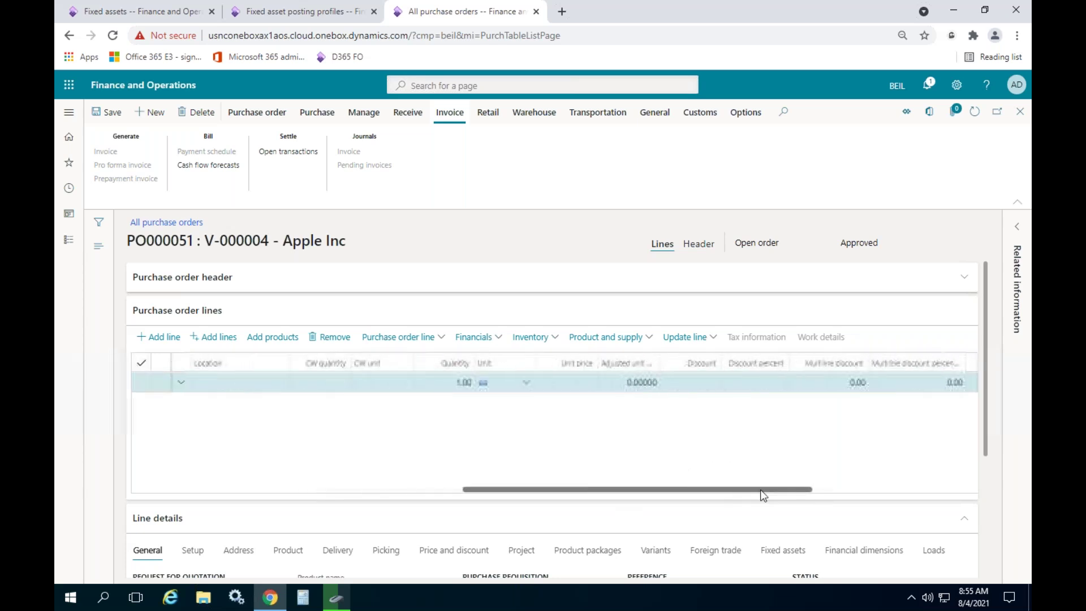
{"action": "left_click", "coordinate": [445, 381]}
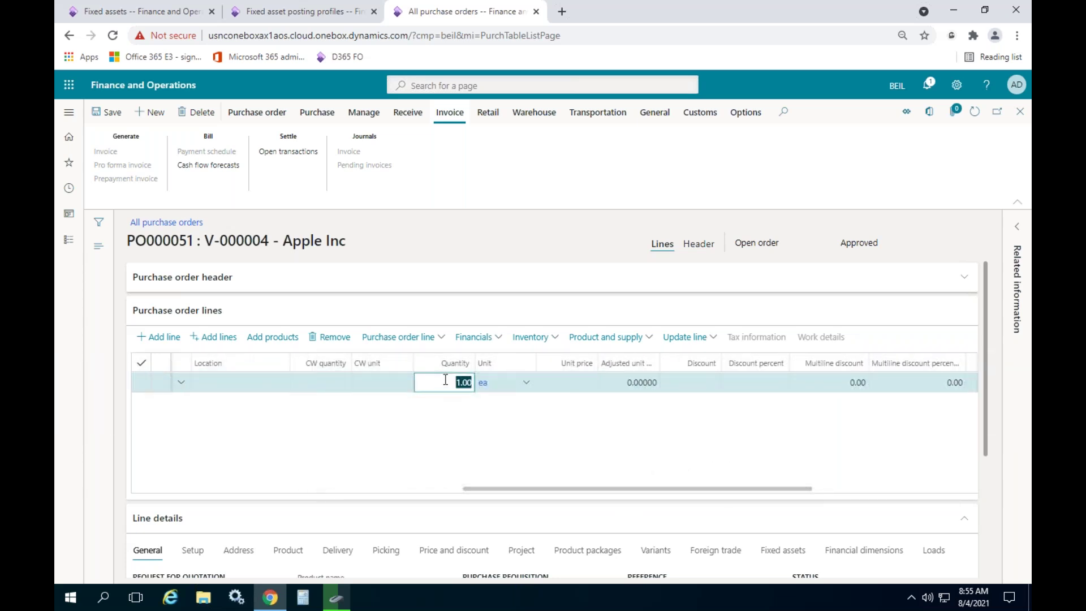
{"action": "key", "text": "Tab"}
{"action": "key", "text": "Tab"}
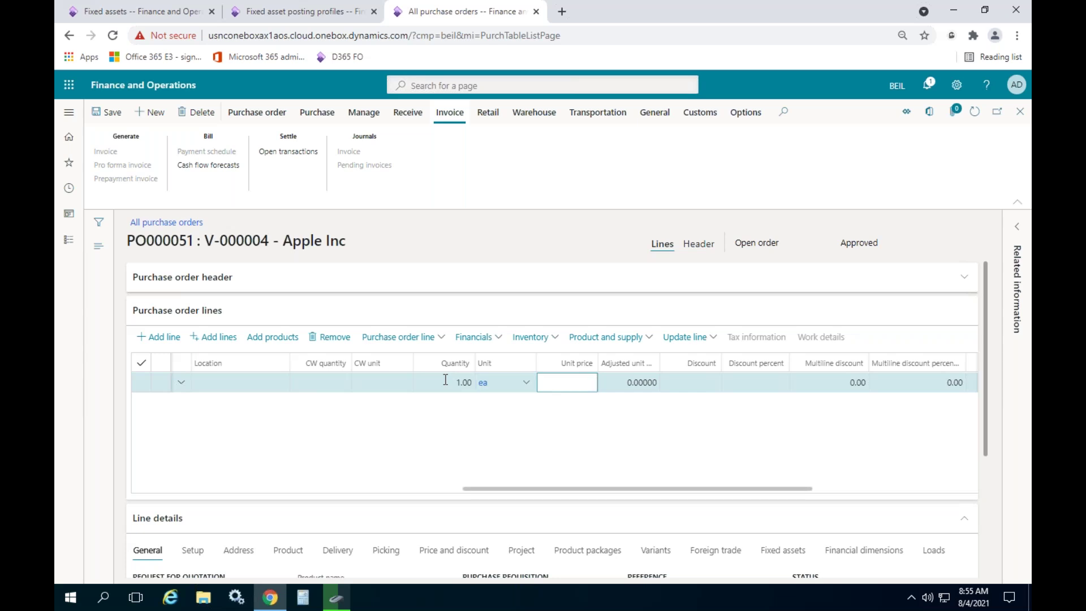
{"action": "type", "text": "100,000"}
{"action": "key", "text": "Tab"}
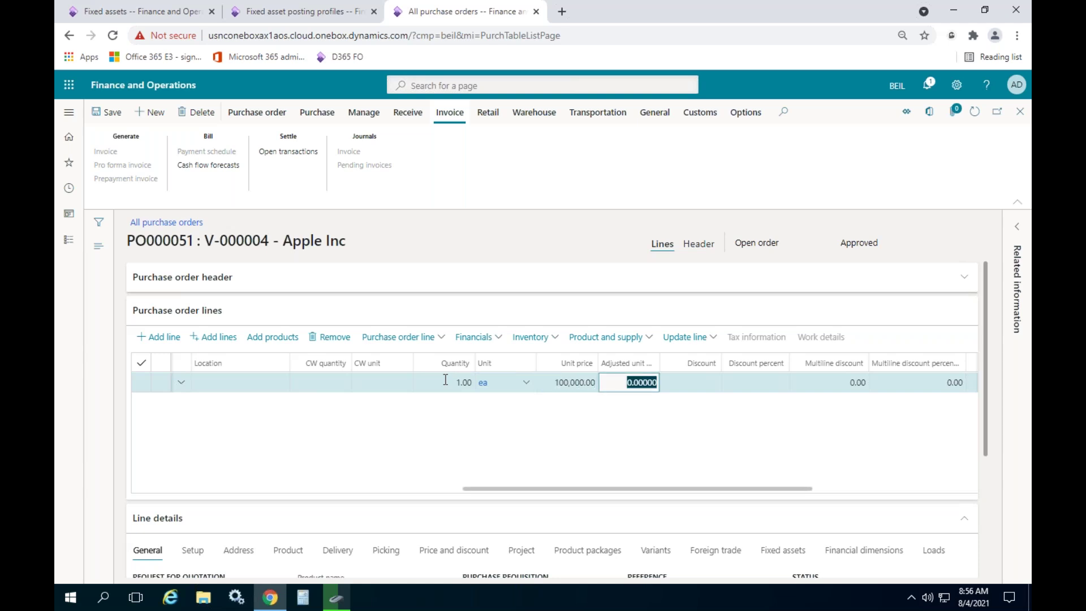
{"action": "left_click", "coordinate": [622, 432]}
Try to confirm the Apple Inc purchase order and bring up the posting message details.
{"action": "left_click", "coordinate": [316, 111]}
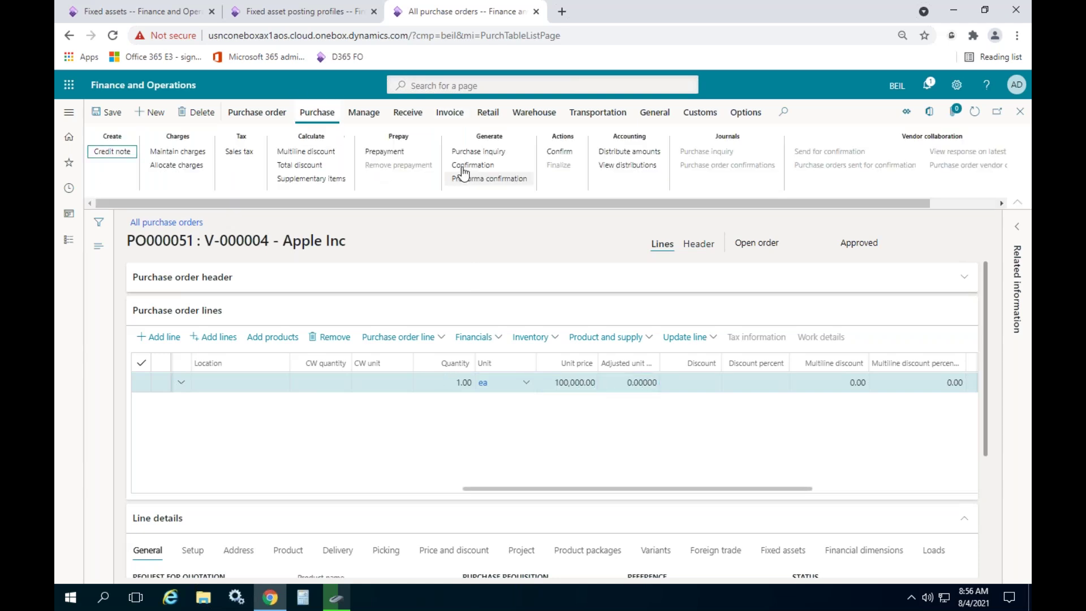
{"action": "left_click", "coordinate": [558, 151]}
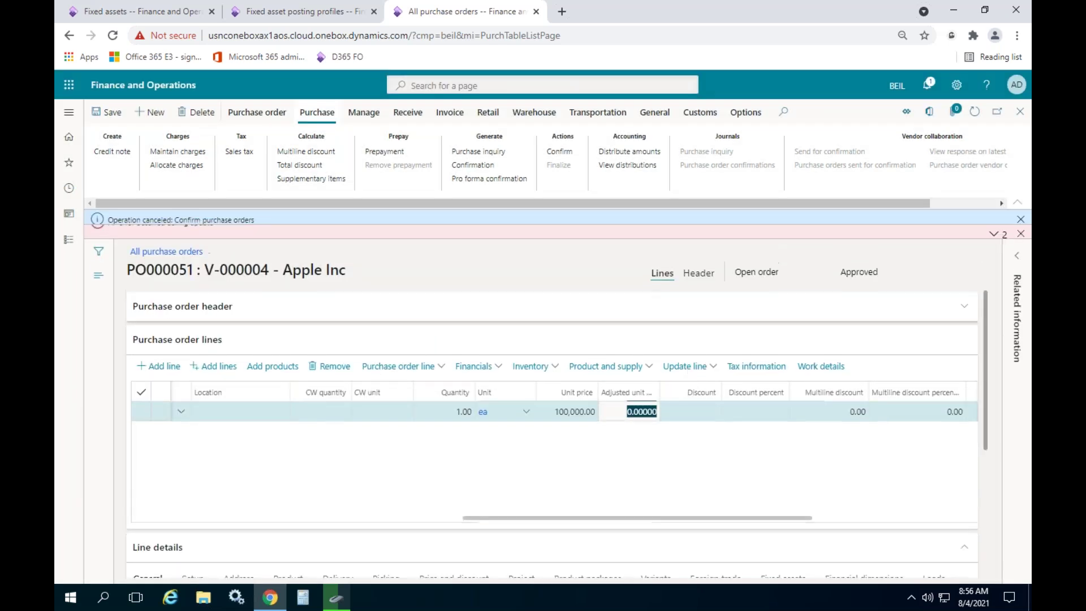
{"action": "left_click", "coordinate": [993, 241]}
{"action": "left_click", "coordinate": [992, 261]}
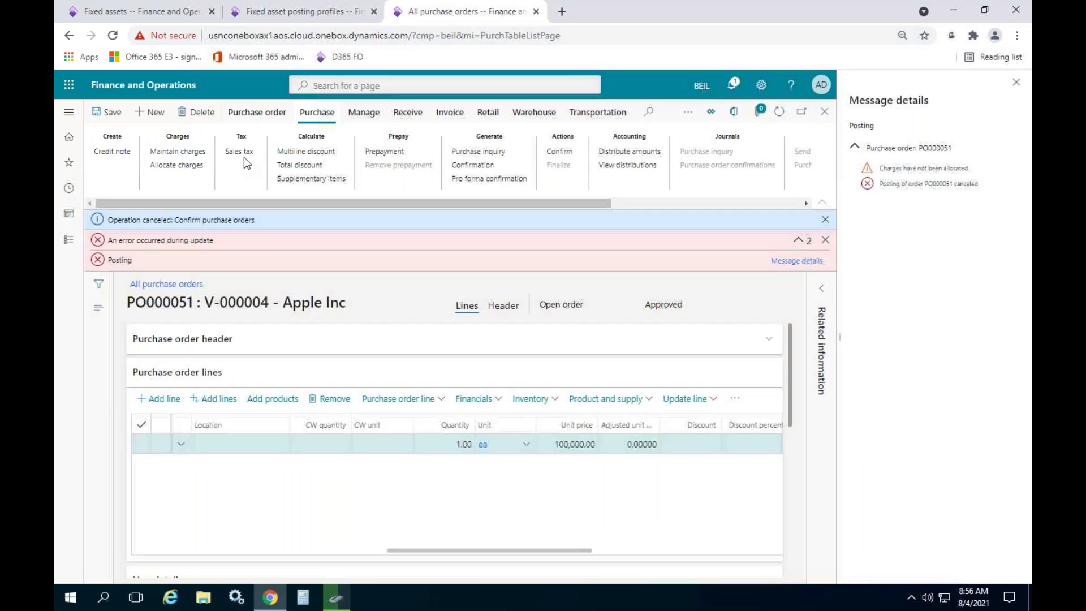
Delete the Insur-V insurance charge from the purchase order's charges, close the message details and return to the order.
{"action": "left_click", "coordinate": [178, 151]}
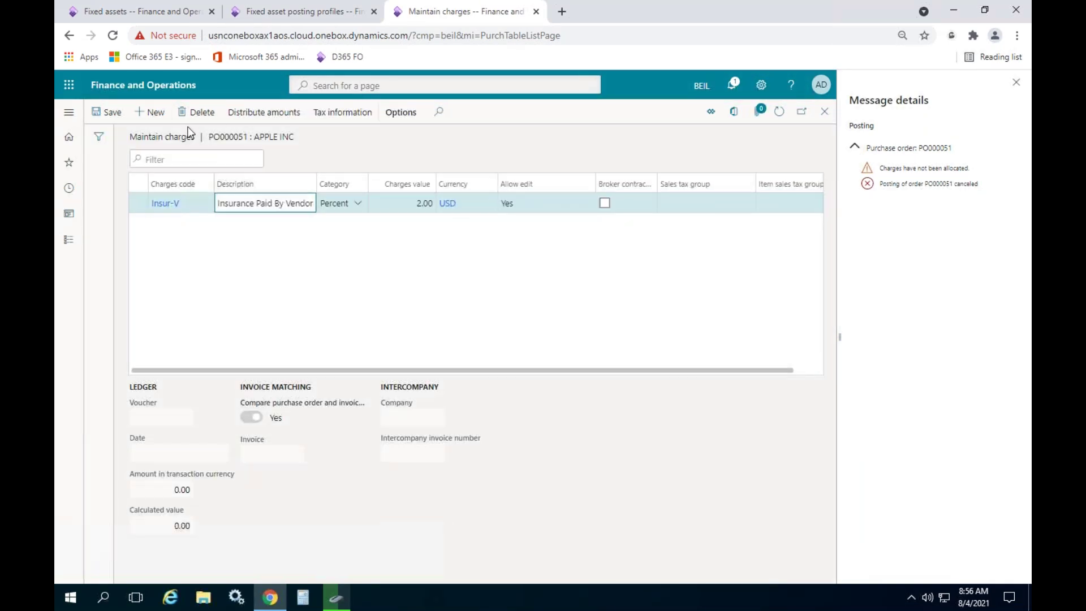
{"action": "left_click", "coordinate": [201, 117]}
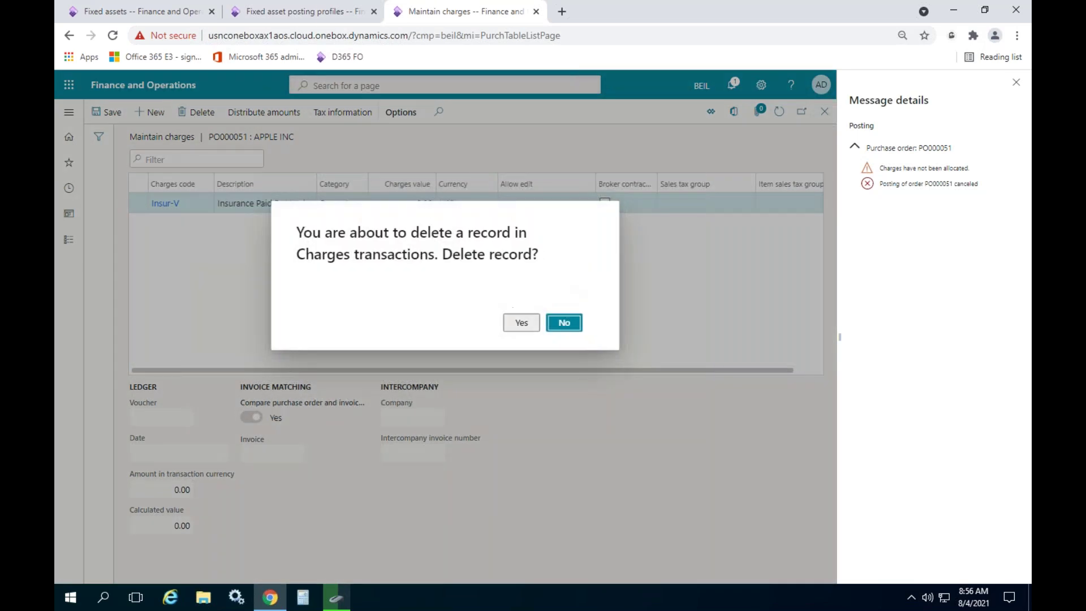
{"action": "left_click", "coordinate": [521, 323]}
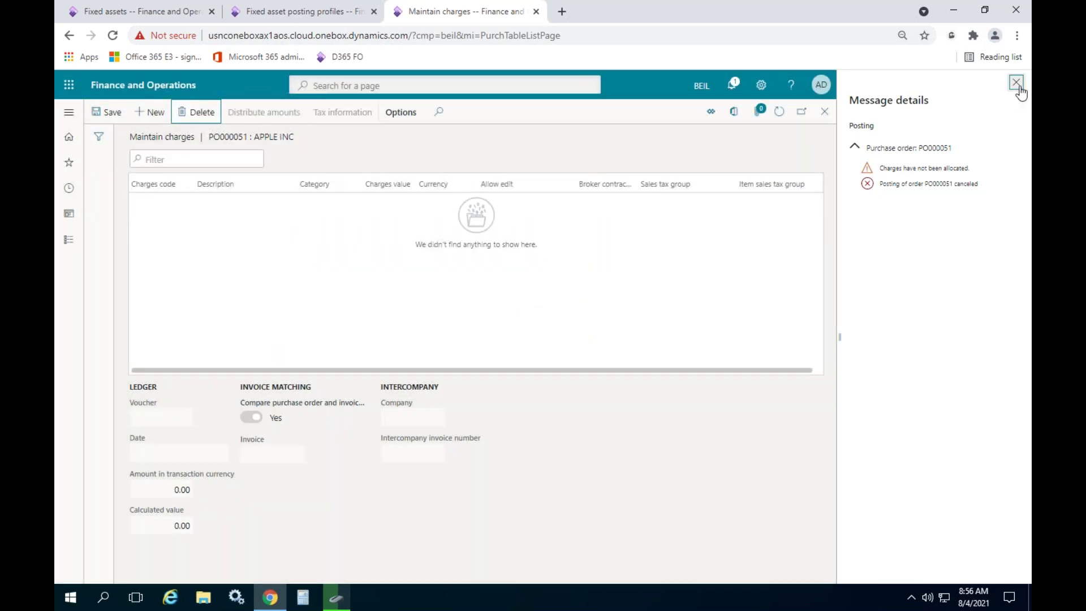
{"action": "left_click", "coordinate": [1016, 83]}
{"action": "left_click", "coordinate": [1020, 111]}
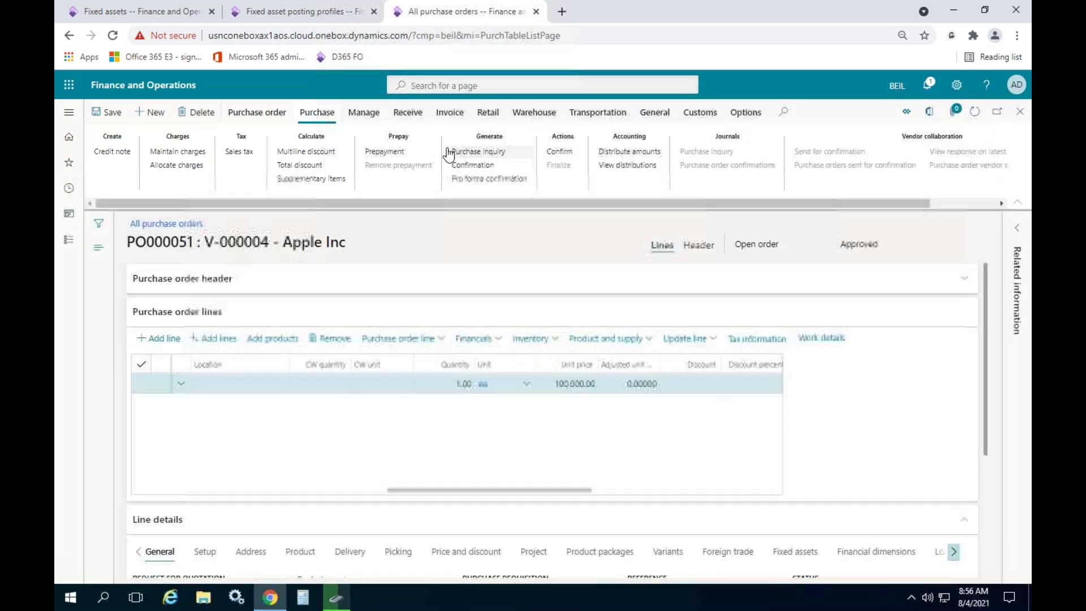
Clear any remaining notifications and confirm the Apple Inc purchase order.
{"action": "left_click", "coordinate": [1021, 221]}
{"action": "left_click", "coordinate": [1021, 221]}
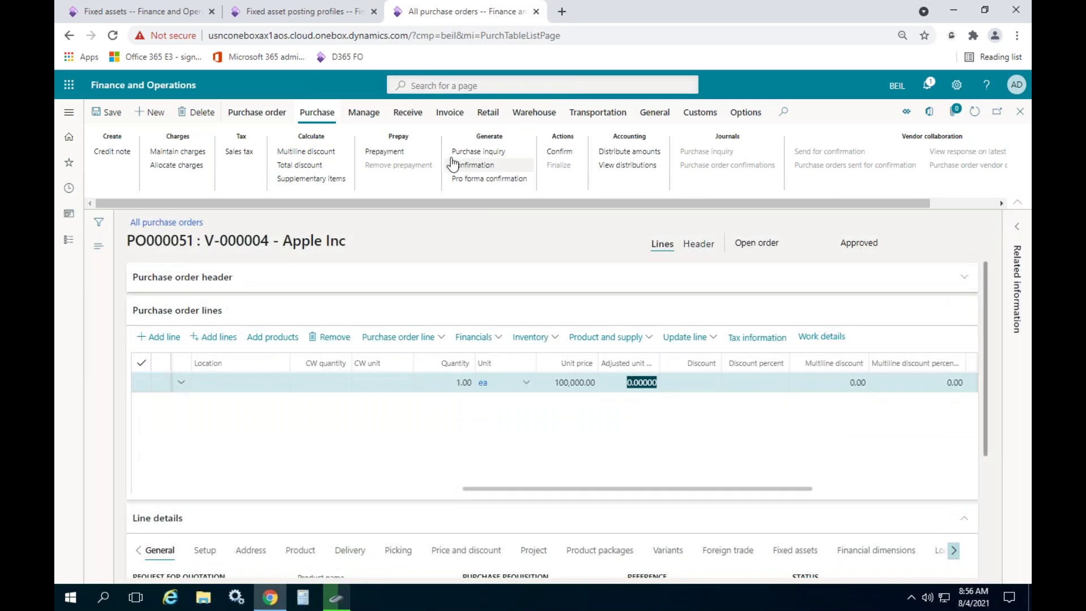
{"action": "left_click", "coordinate": [558, 152]}
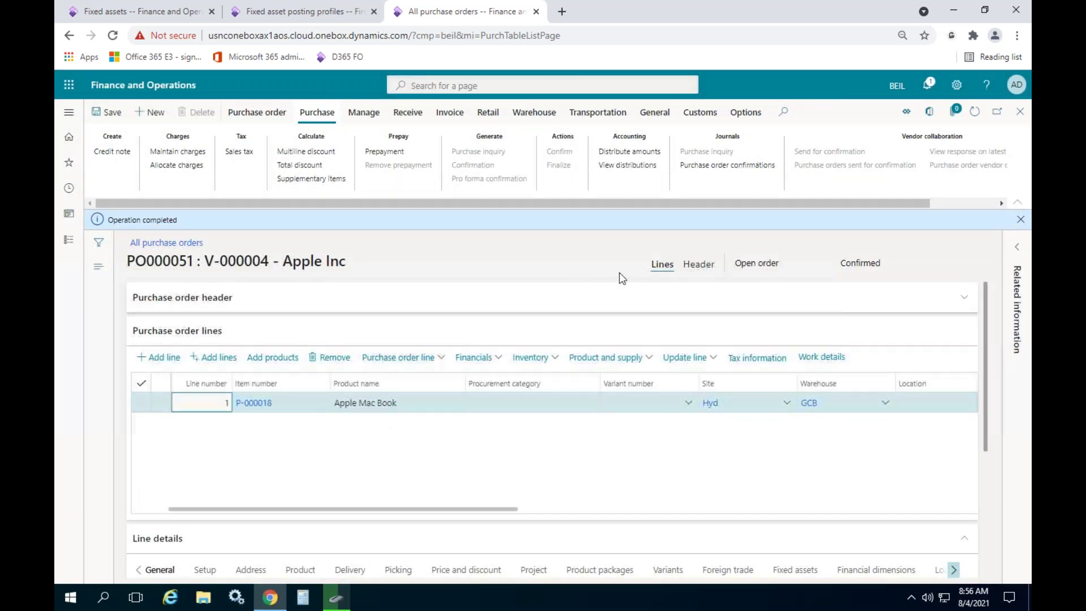
Try to post a product receipt numbered DO4363364 for the ordered quantity of the Apple Inc purchase order.
{"action": "left_click", "coordinate": [407, 112]}
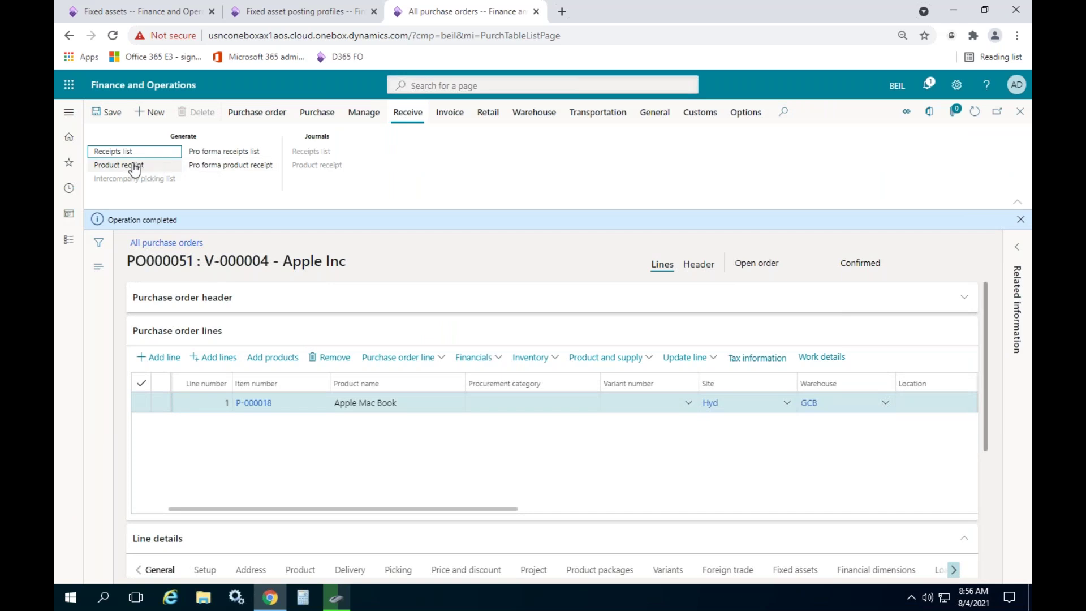
{"action": "left_click", "coordinate": [131, 165]}
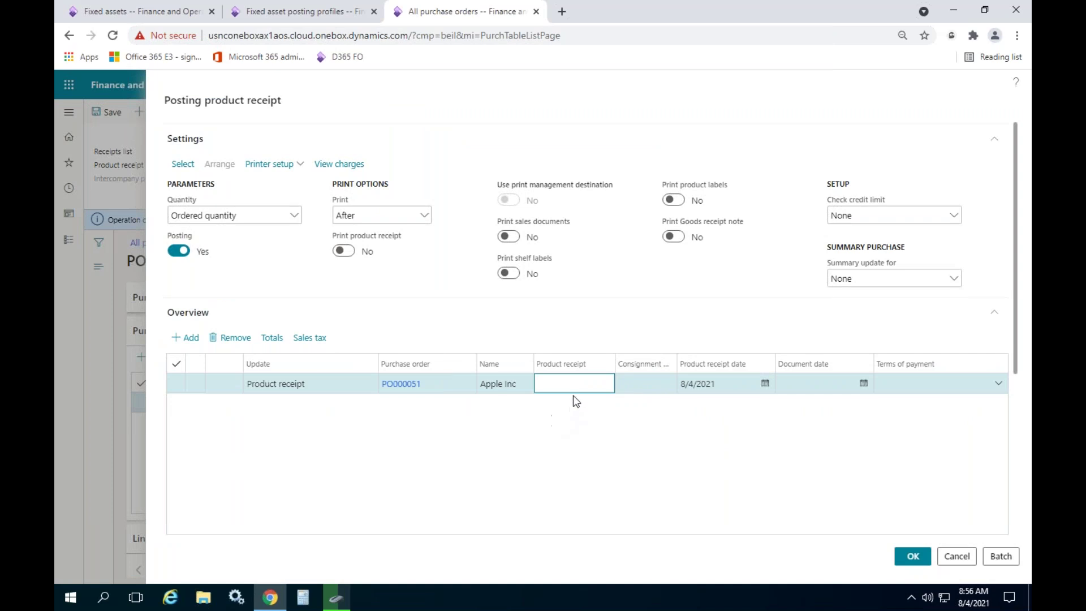
{"action": "type", "text": "DO4363364"}
{"action": "left_click", "coordinate": [912, 555]}
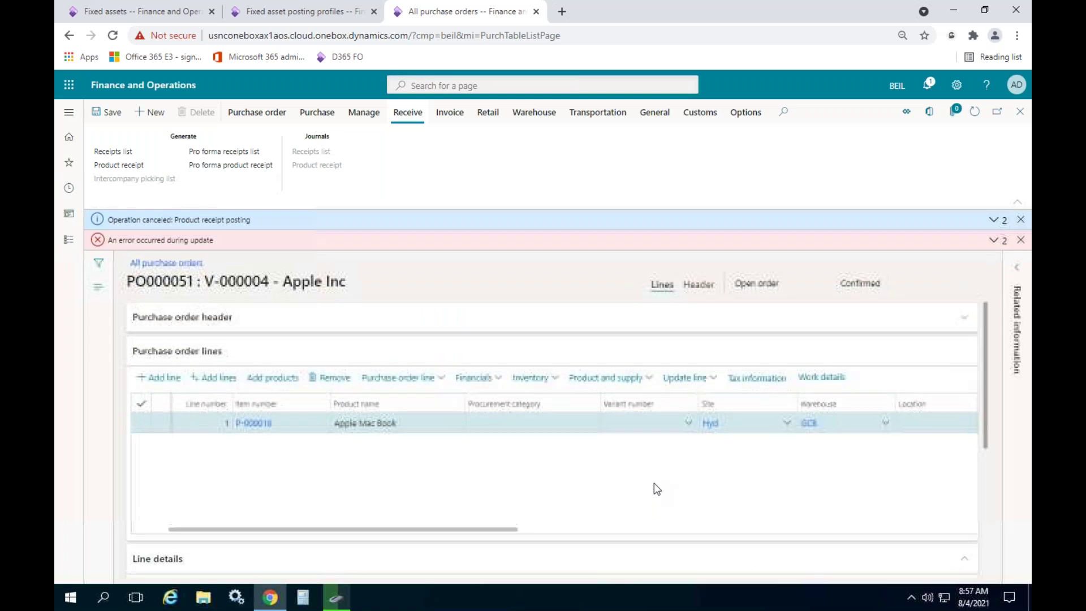
Examine the message details of the product receipt posting, then dismiss the notifications and the details.
{"action": "left_click", "coordinate": [993, 242]}
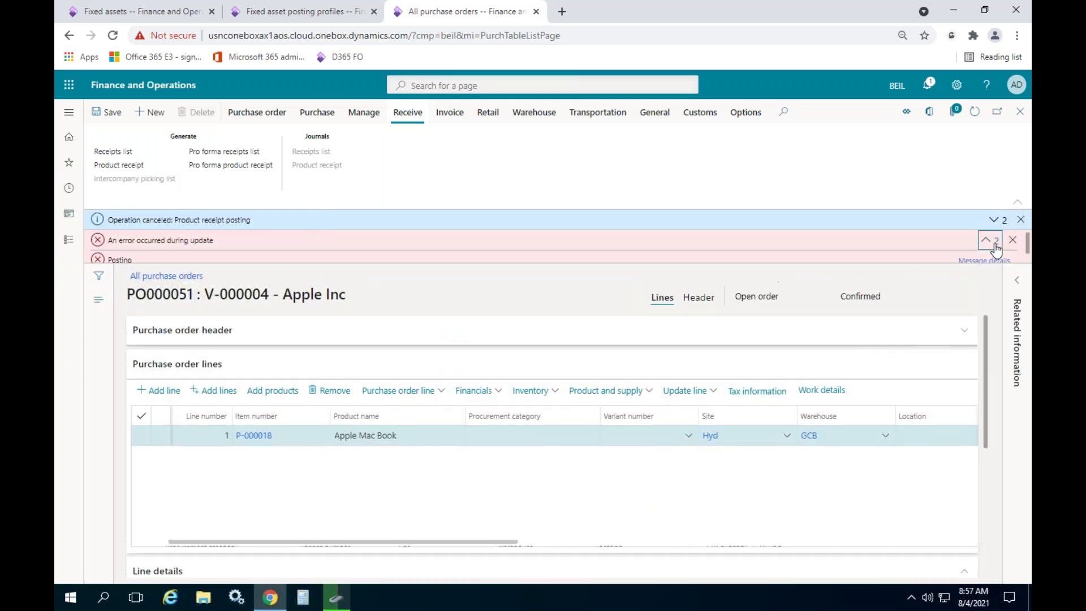
{"action": "left_click", "coordinate": [989, 260]}
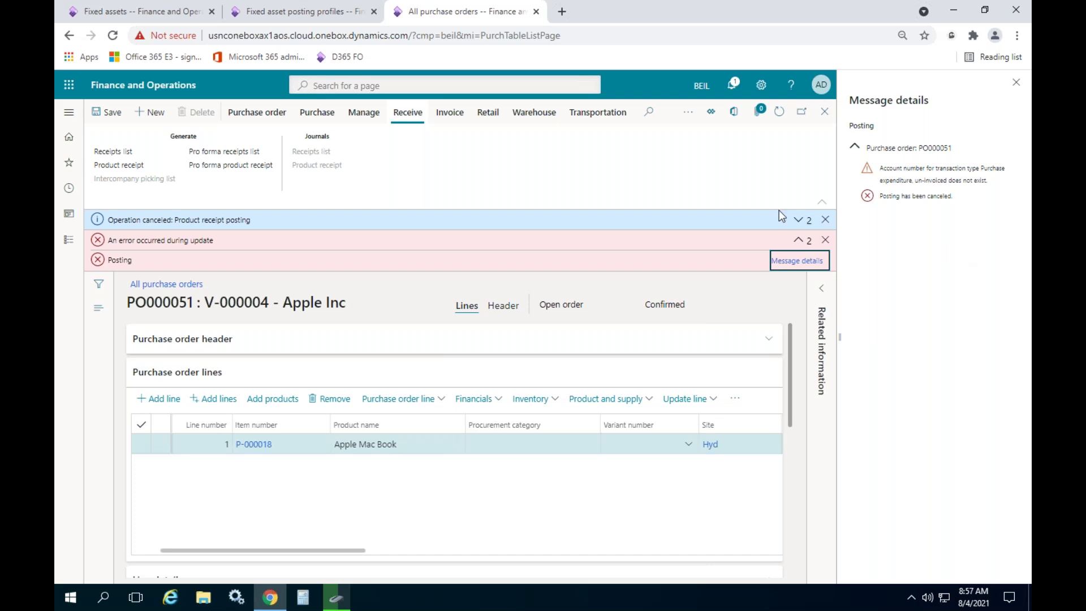
{"action": "left_click", "coordinate": [825, 220]}
{"action": "left_click", "coordinate": [827, 223]}
{"action": "left_click", "coordinate": [1017, 84]}
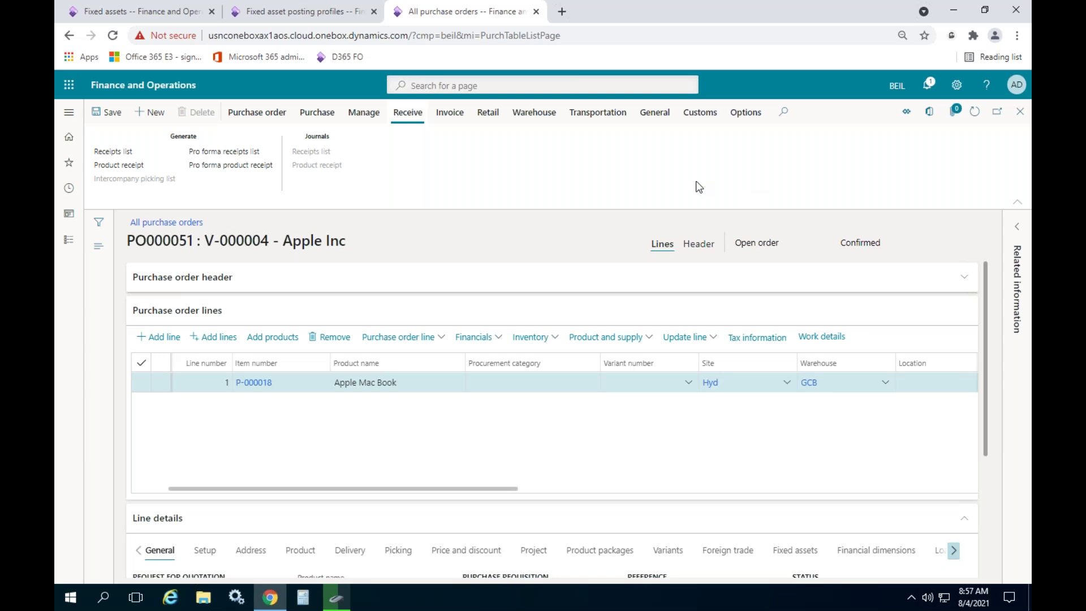